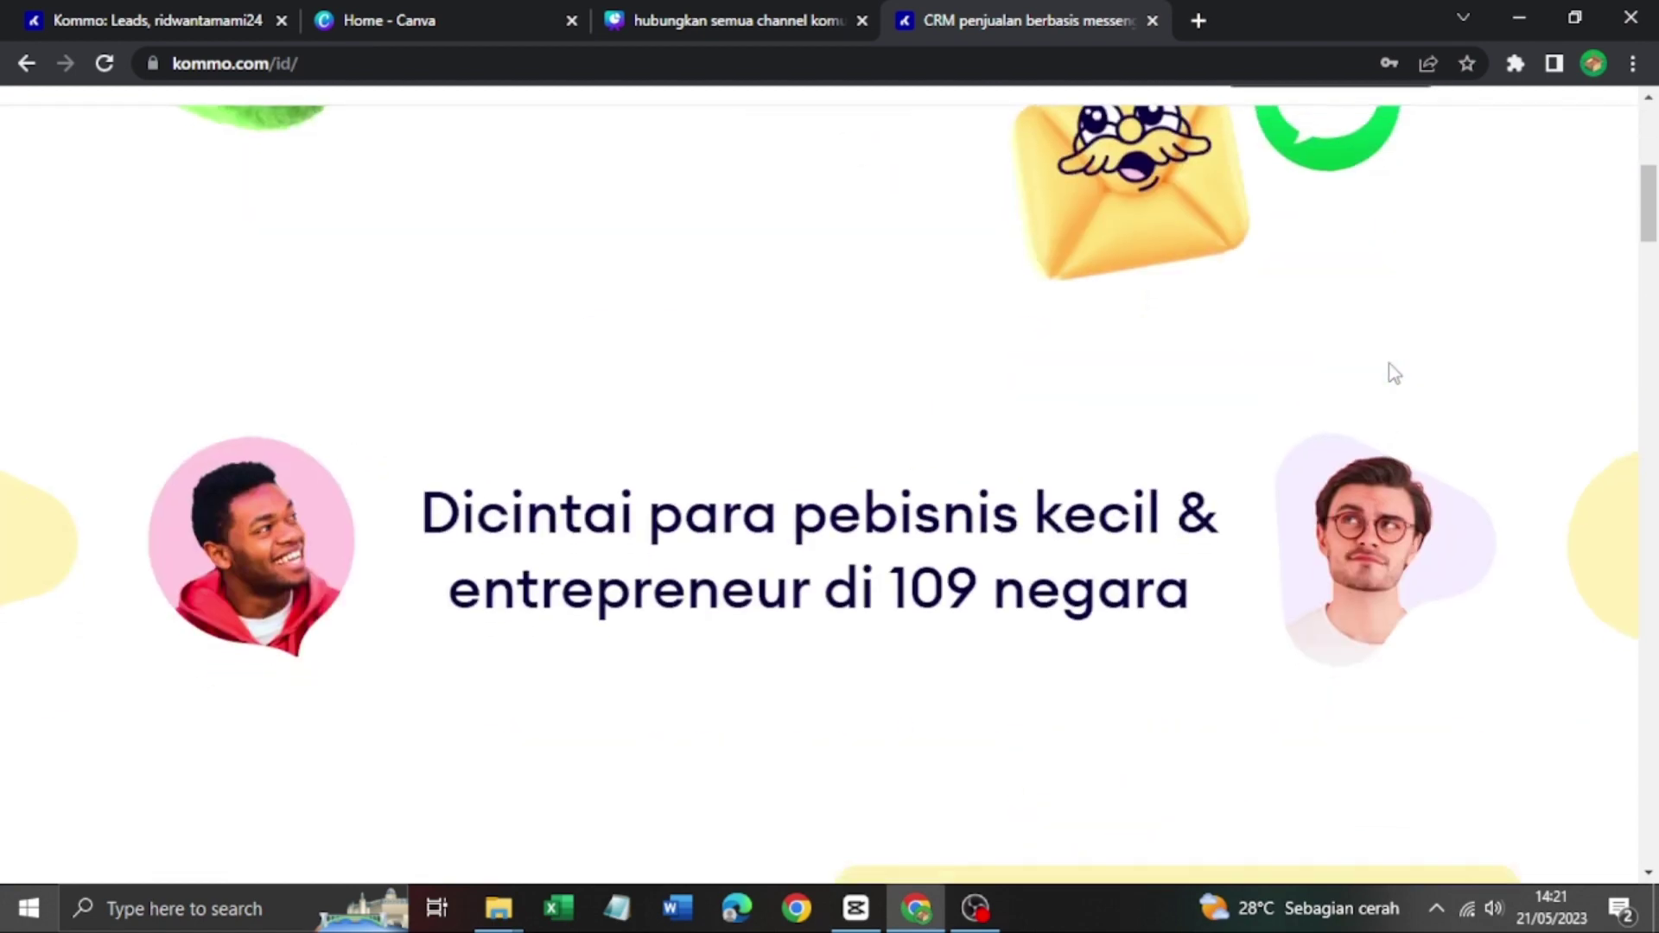
pyautogui.scroll(-6, 1391, 365)
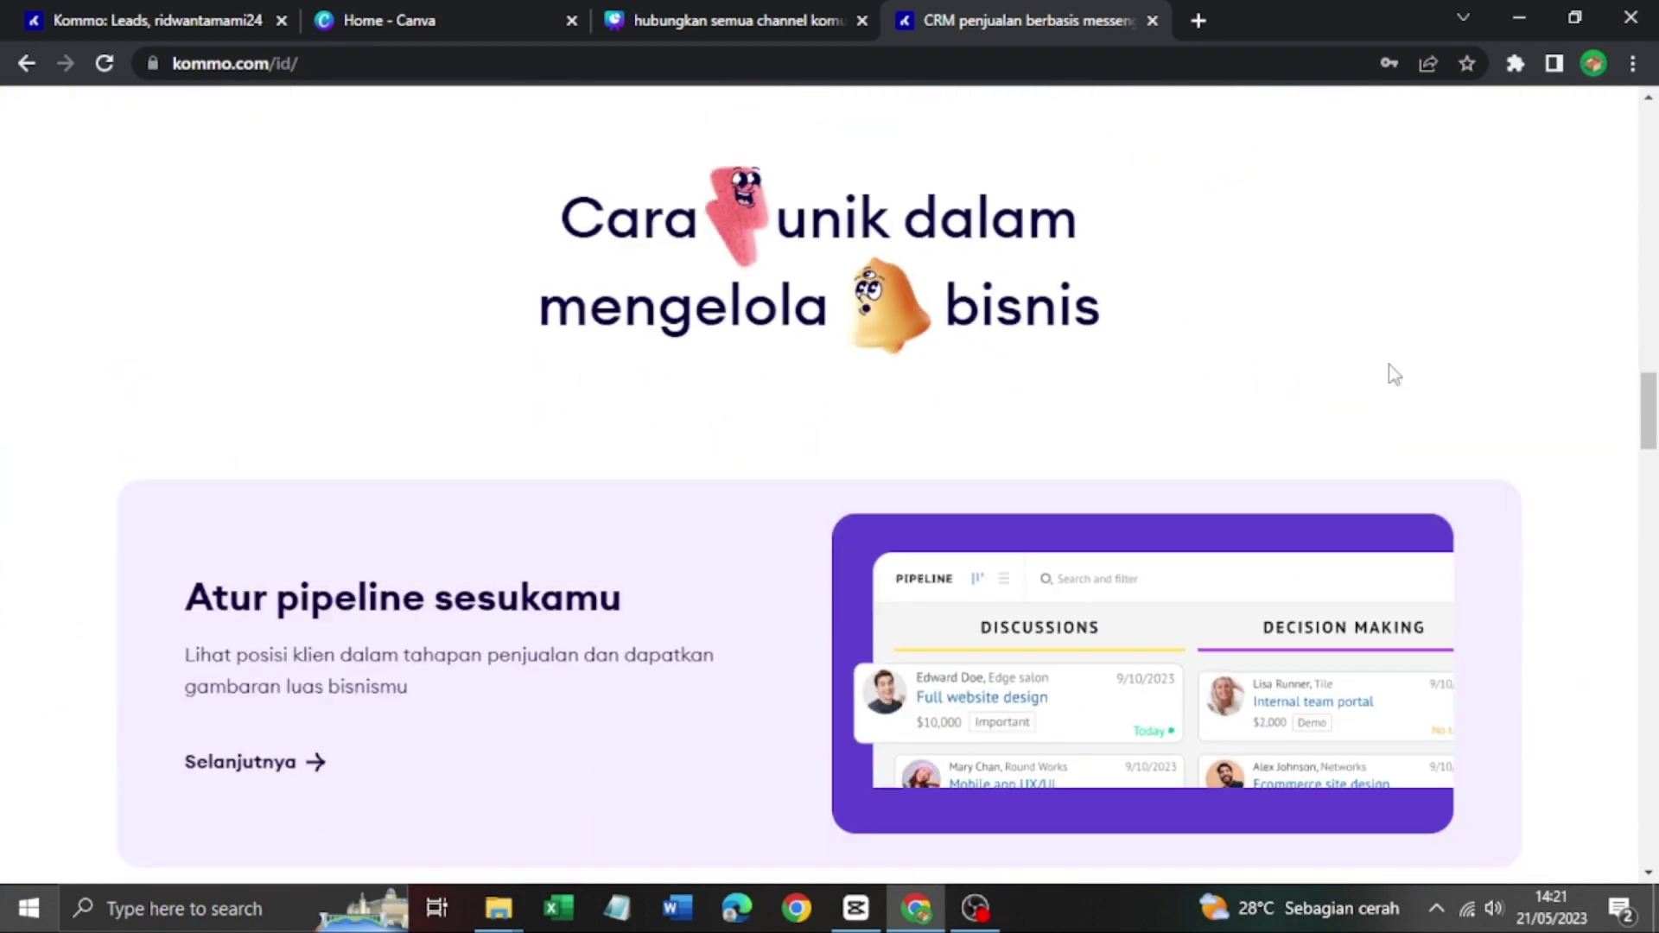
pyautogui.scroll(-9, 1391, 365)
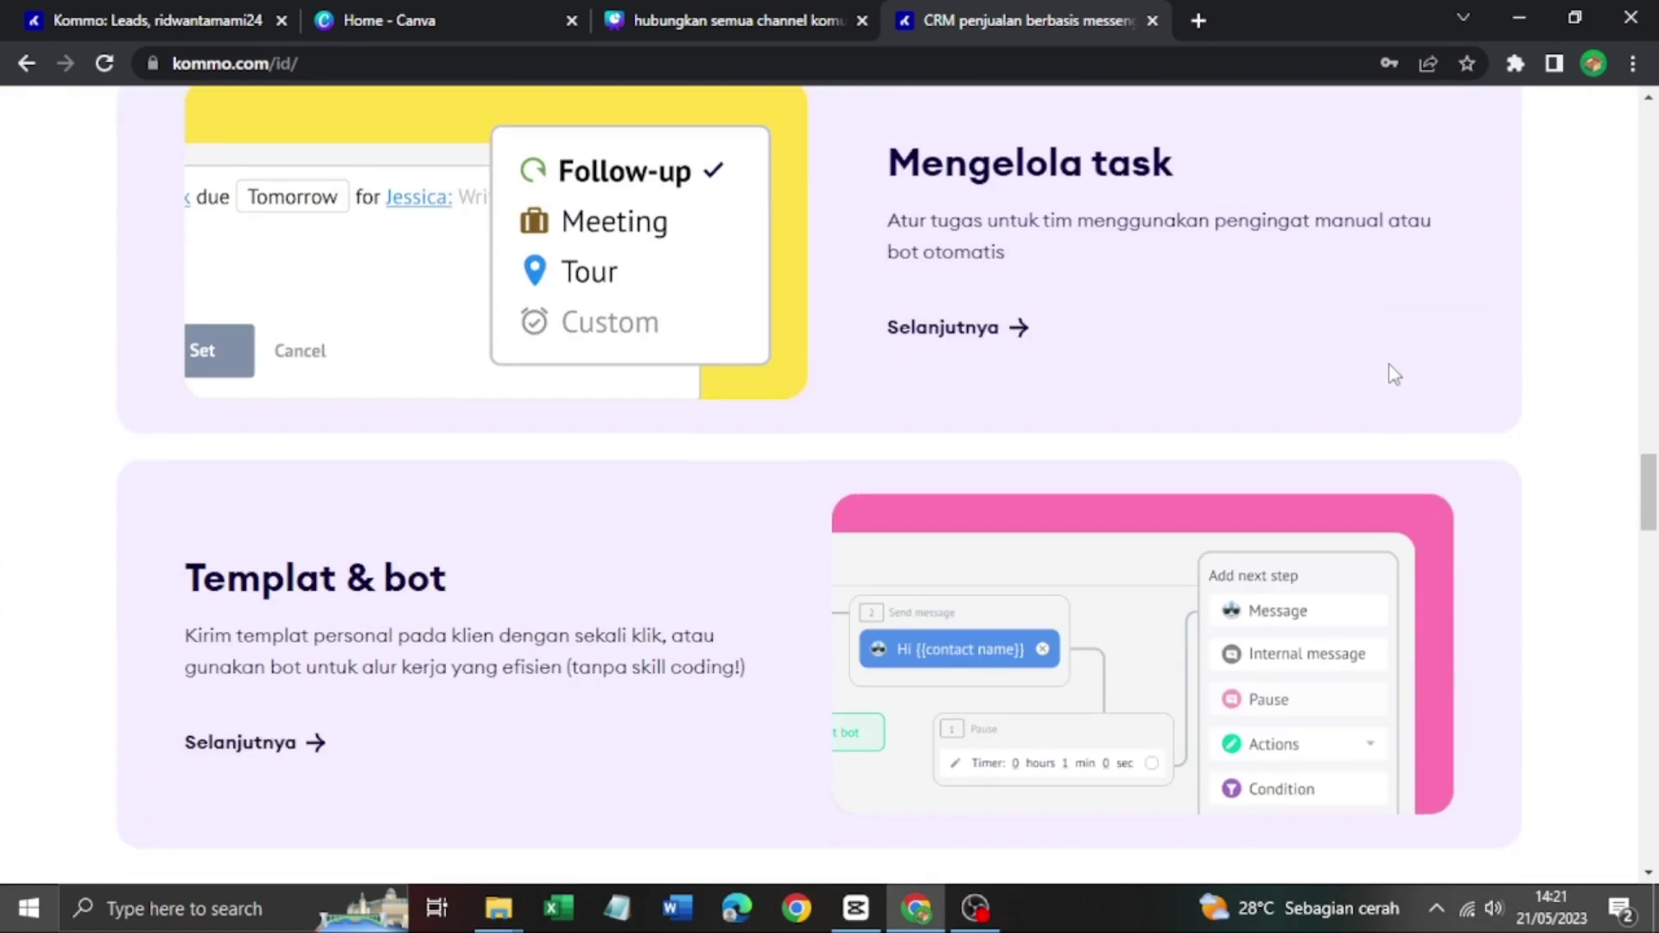
pyautogui.scroll(-10, 1388, 365)
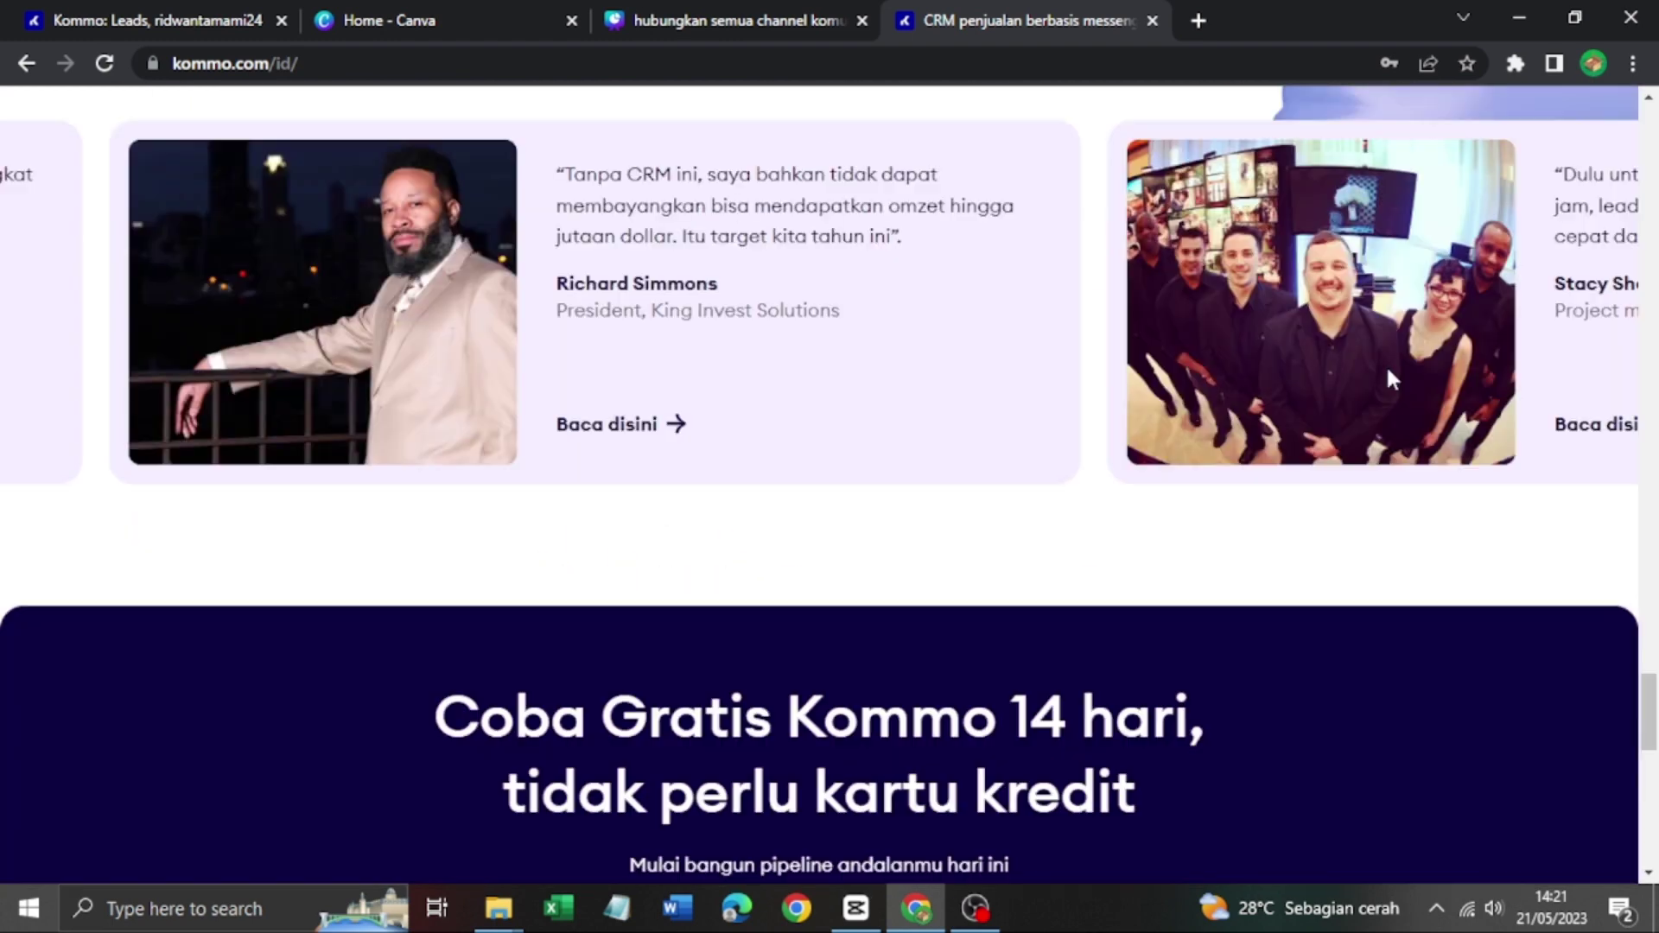
pyautogui.scroll(1, 990, 426)
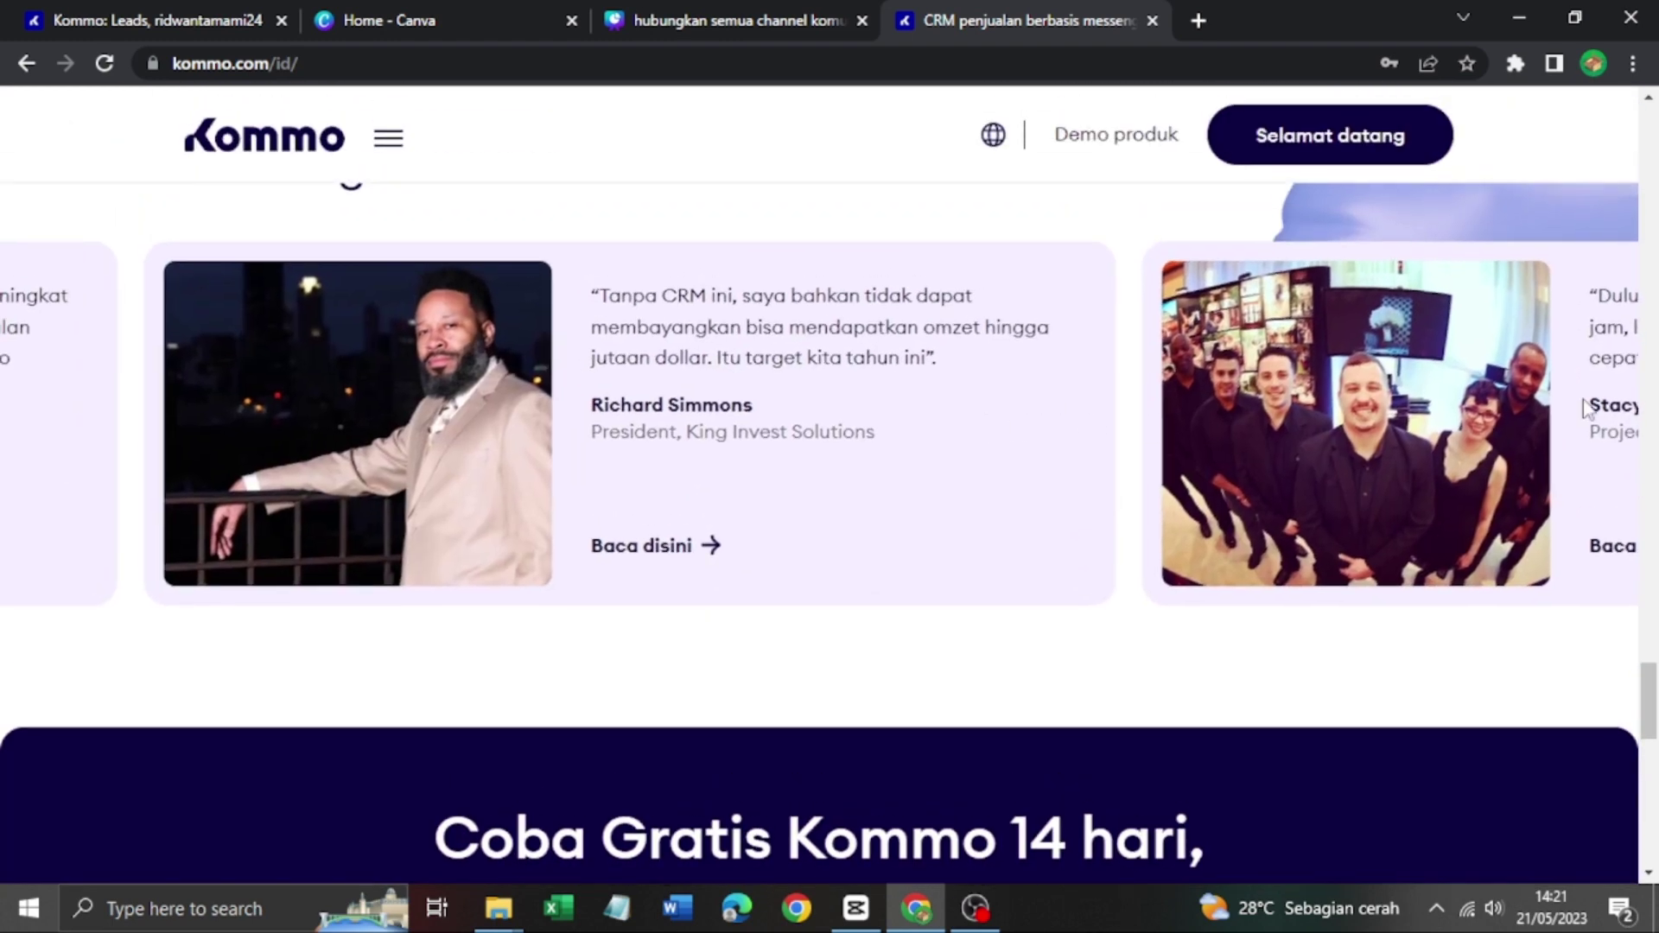
pyautogui.moveTo(1551, 410); pyautogui.dragTo(1308, 448)
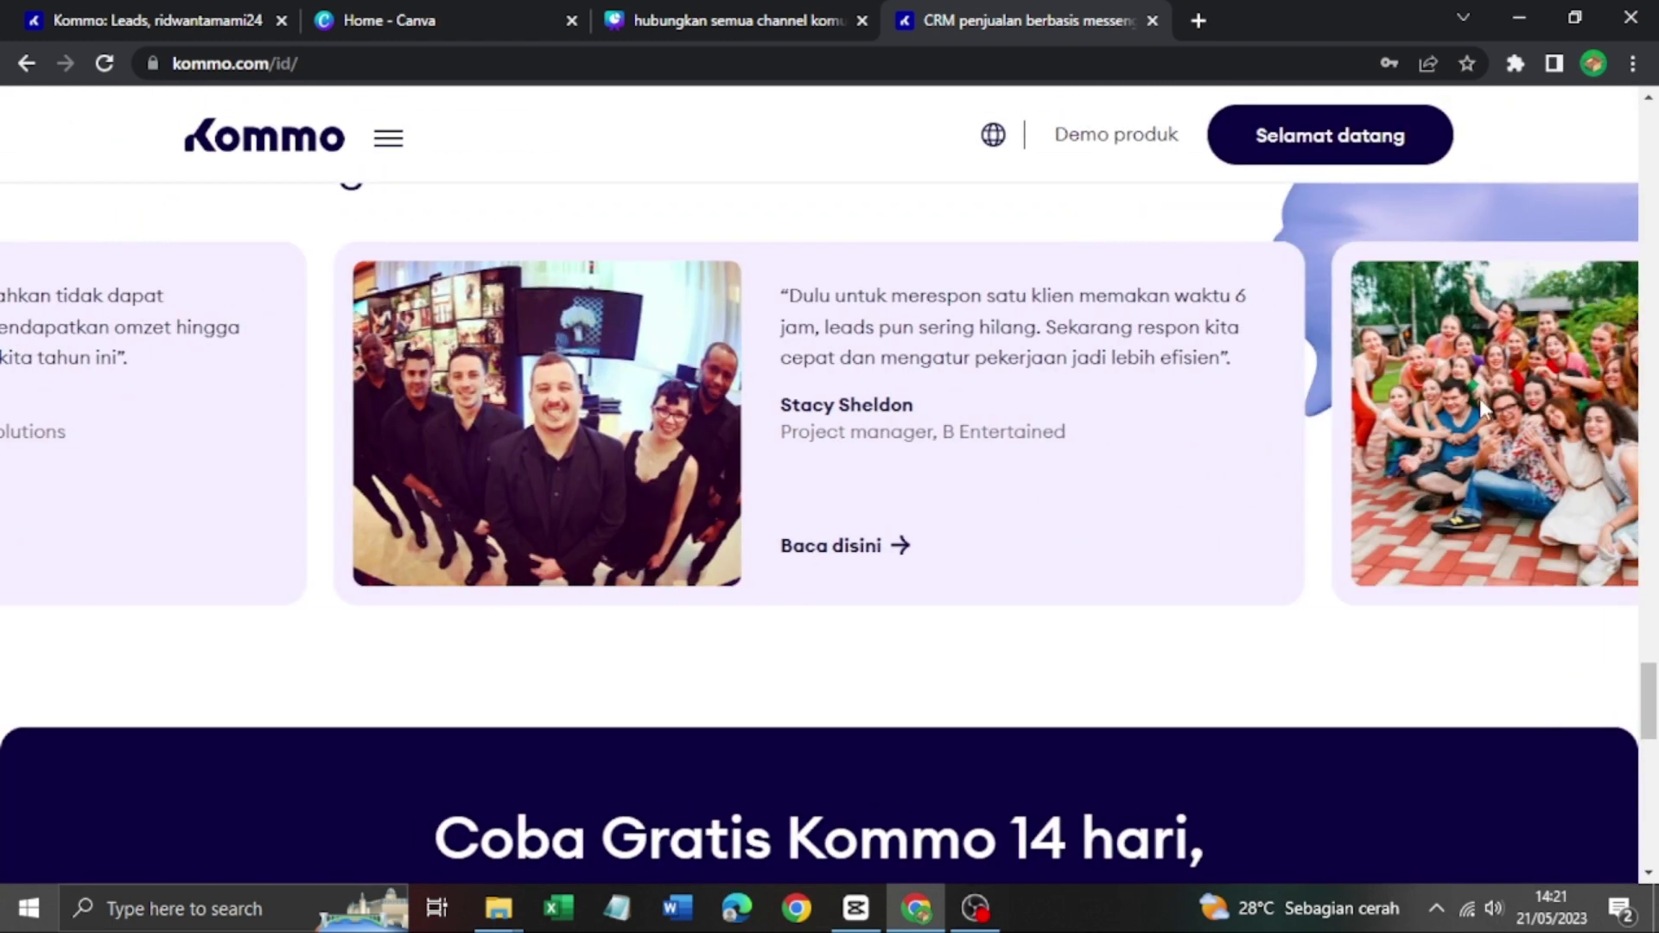
pyautogui.click(1479, 412)
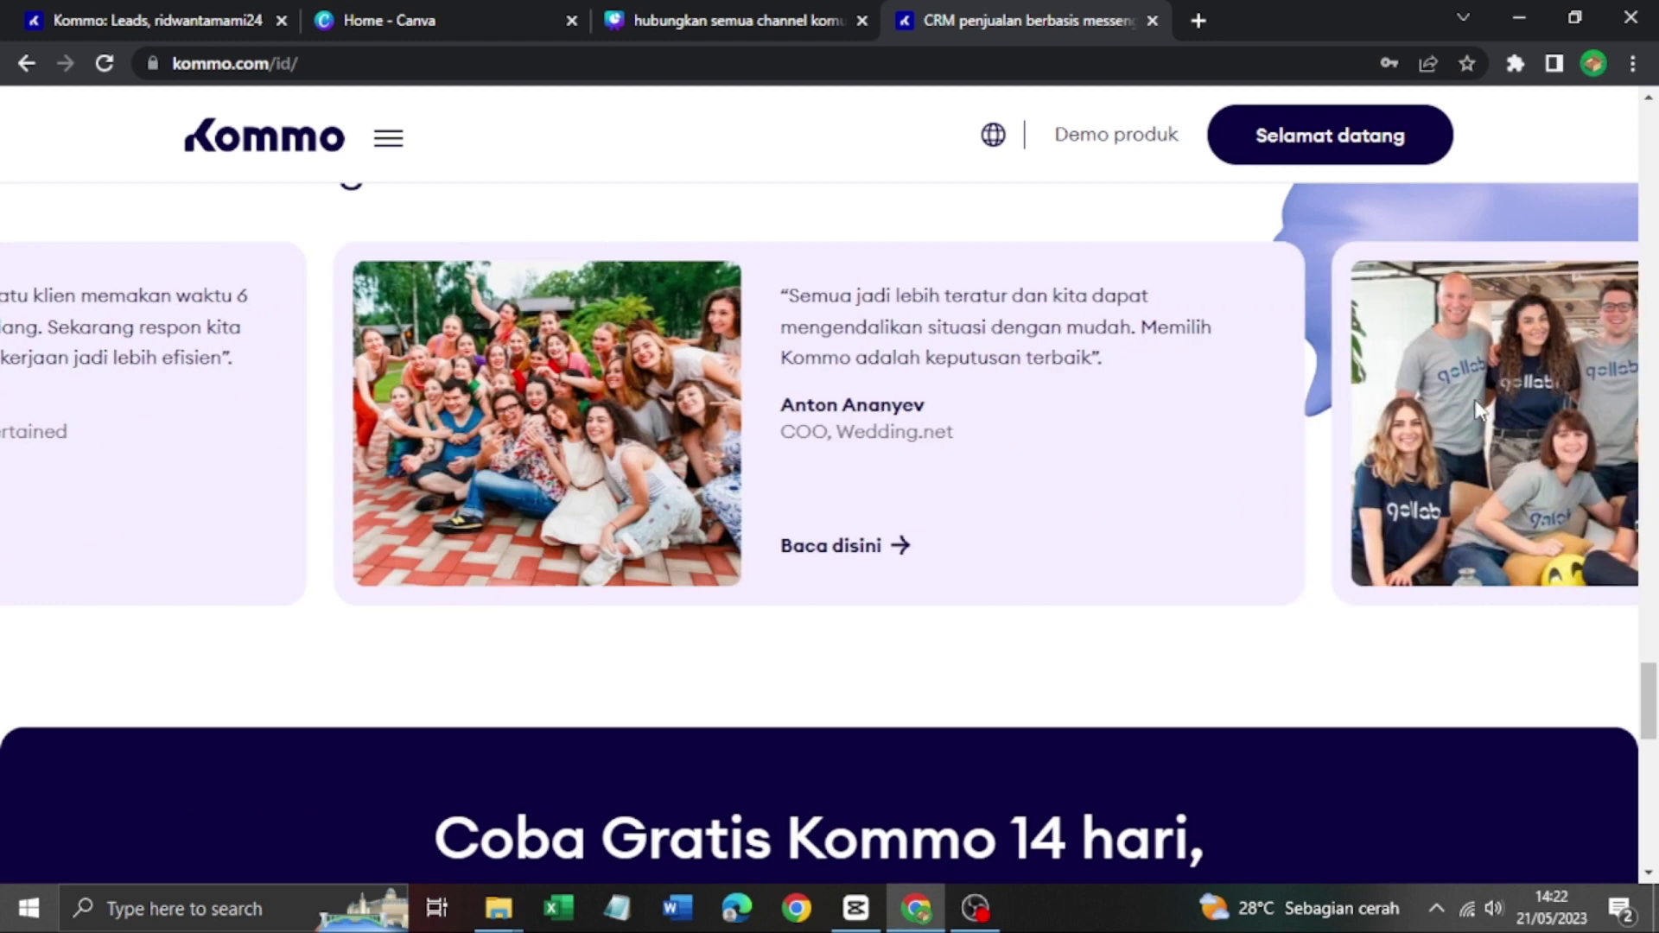
pyautogui.click(1479, 412)
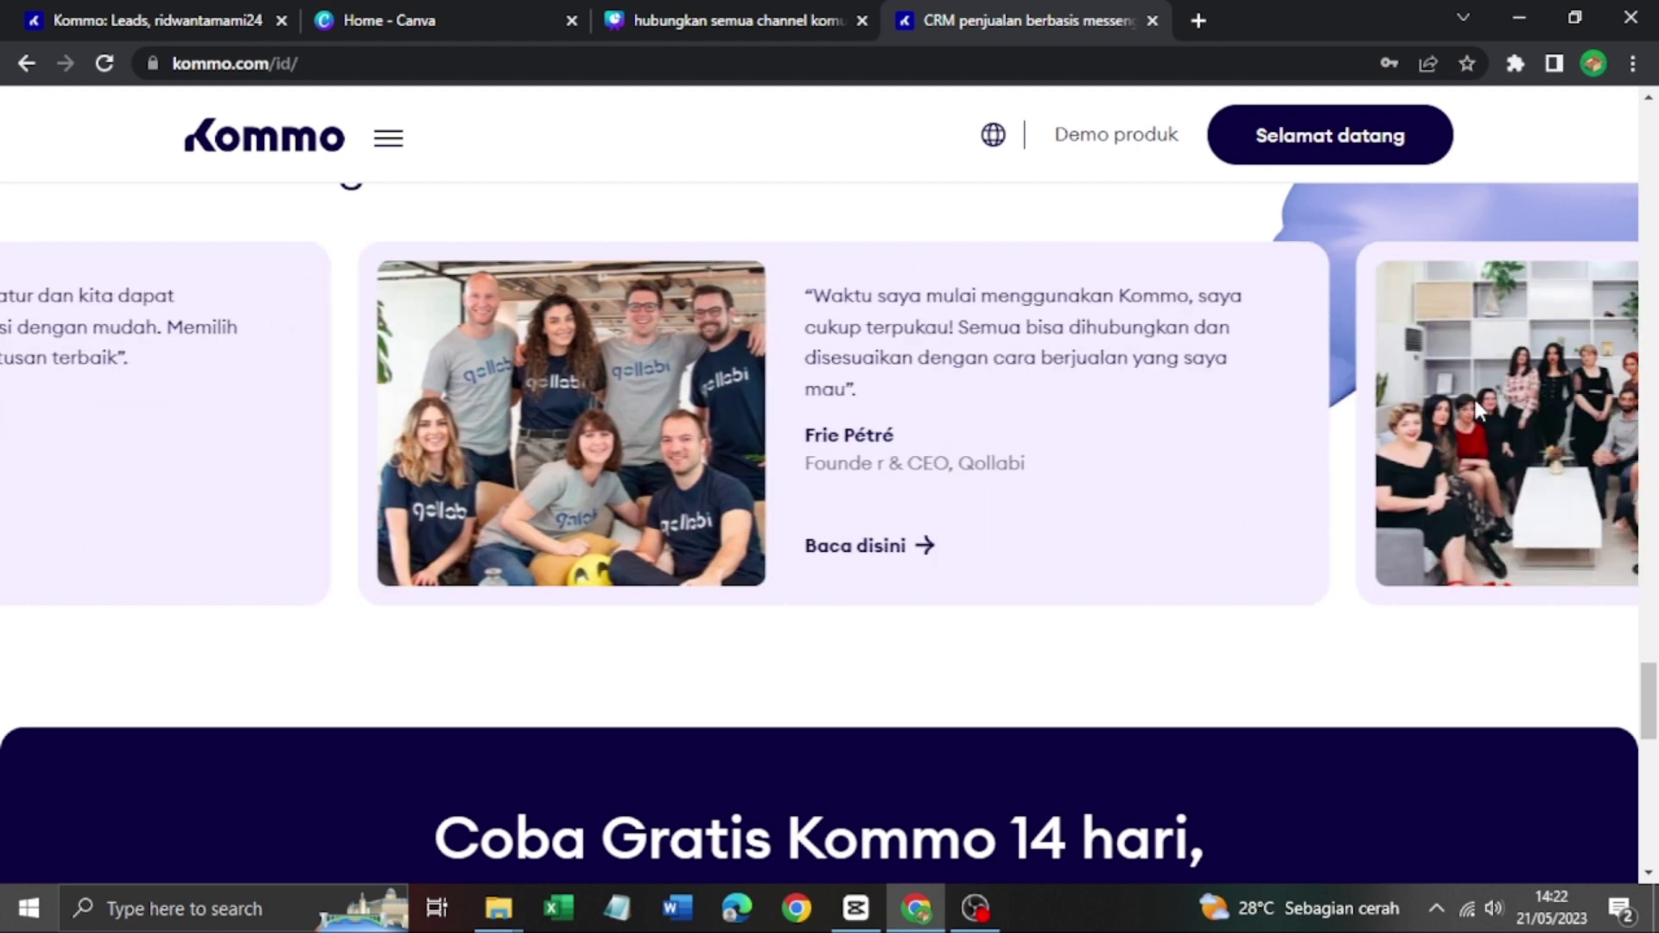
pyautogui.click(1479, 411)
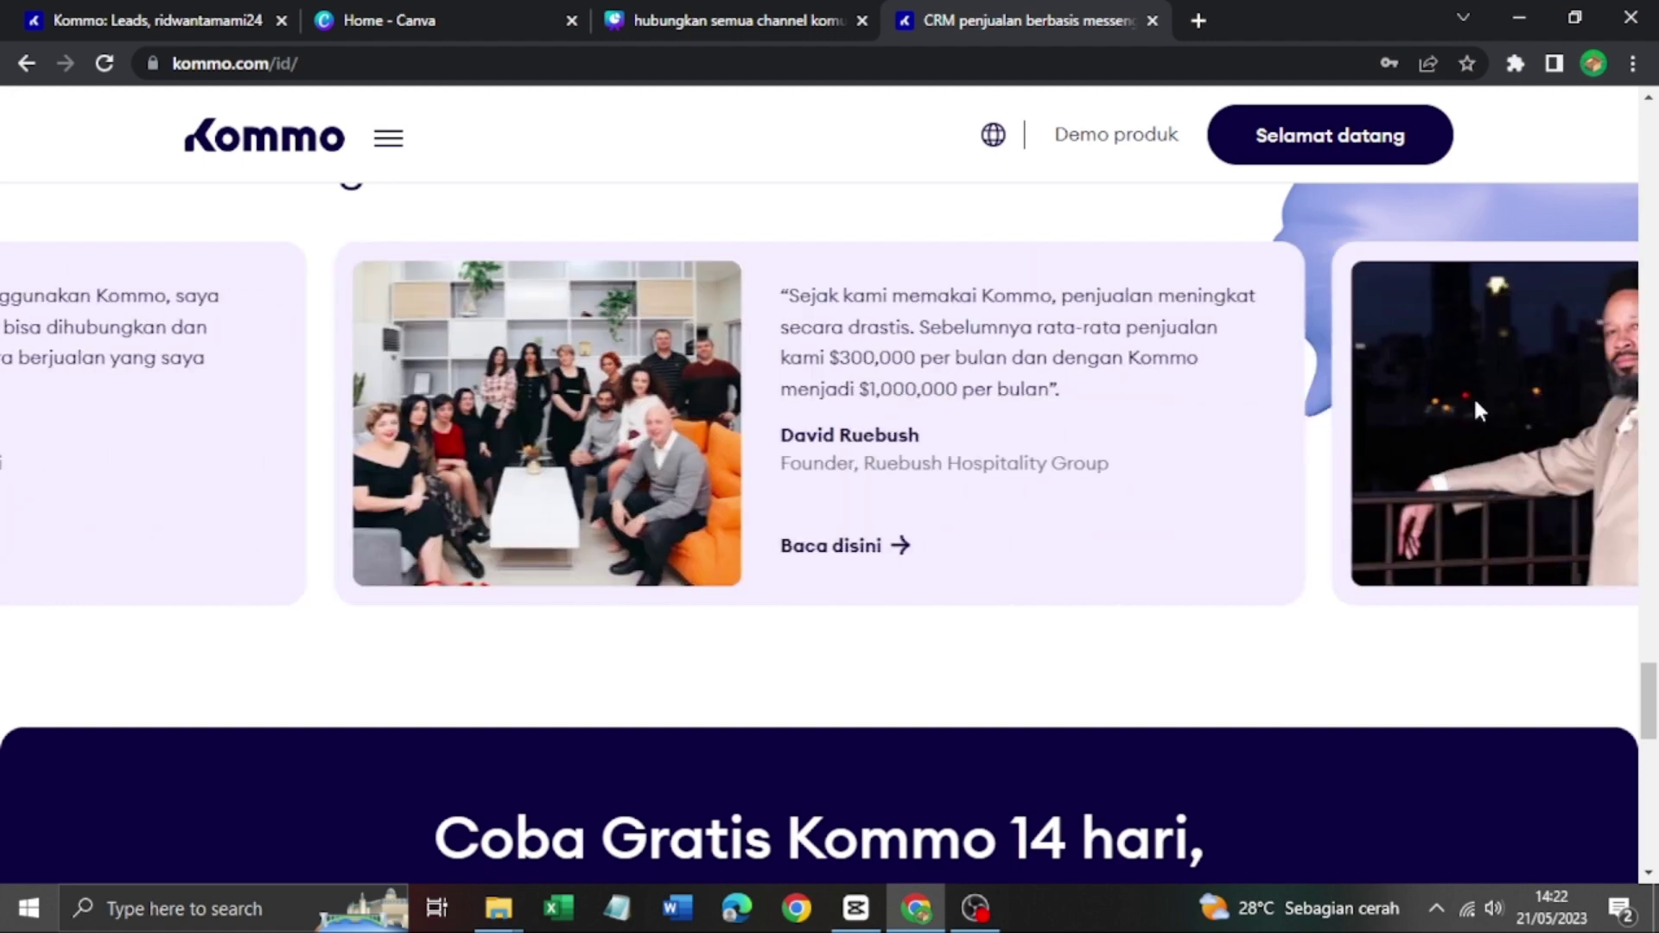
pyautogui.scroll(-10, 1474, 396)
pyautogui.scroll(-3, 1467, 418)
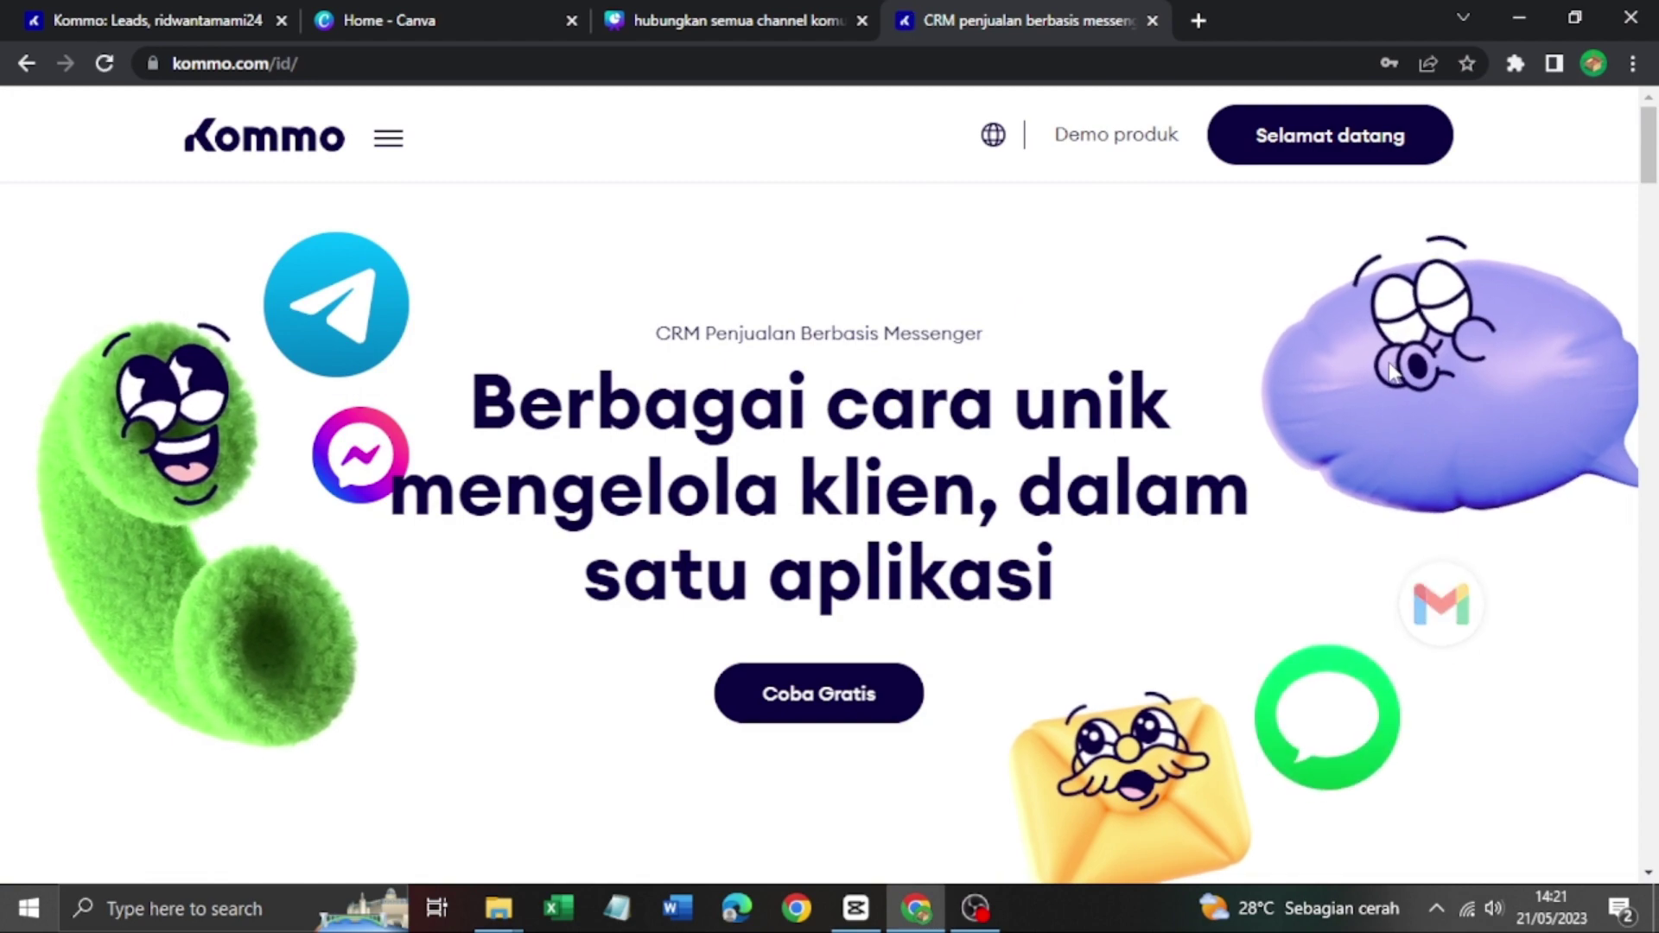
pyautogui.scroll(-15, 1391, 372)
pyautogui.scroll(-15, 1393, 373)
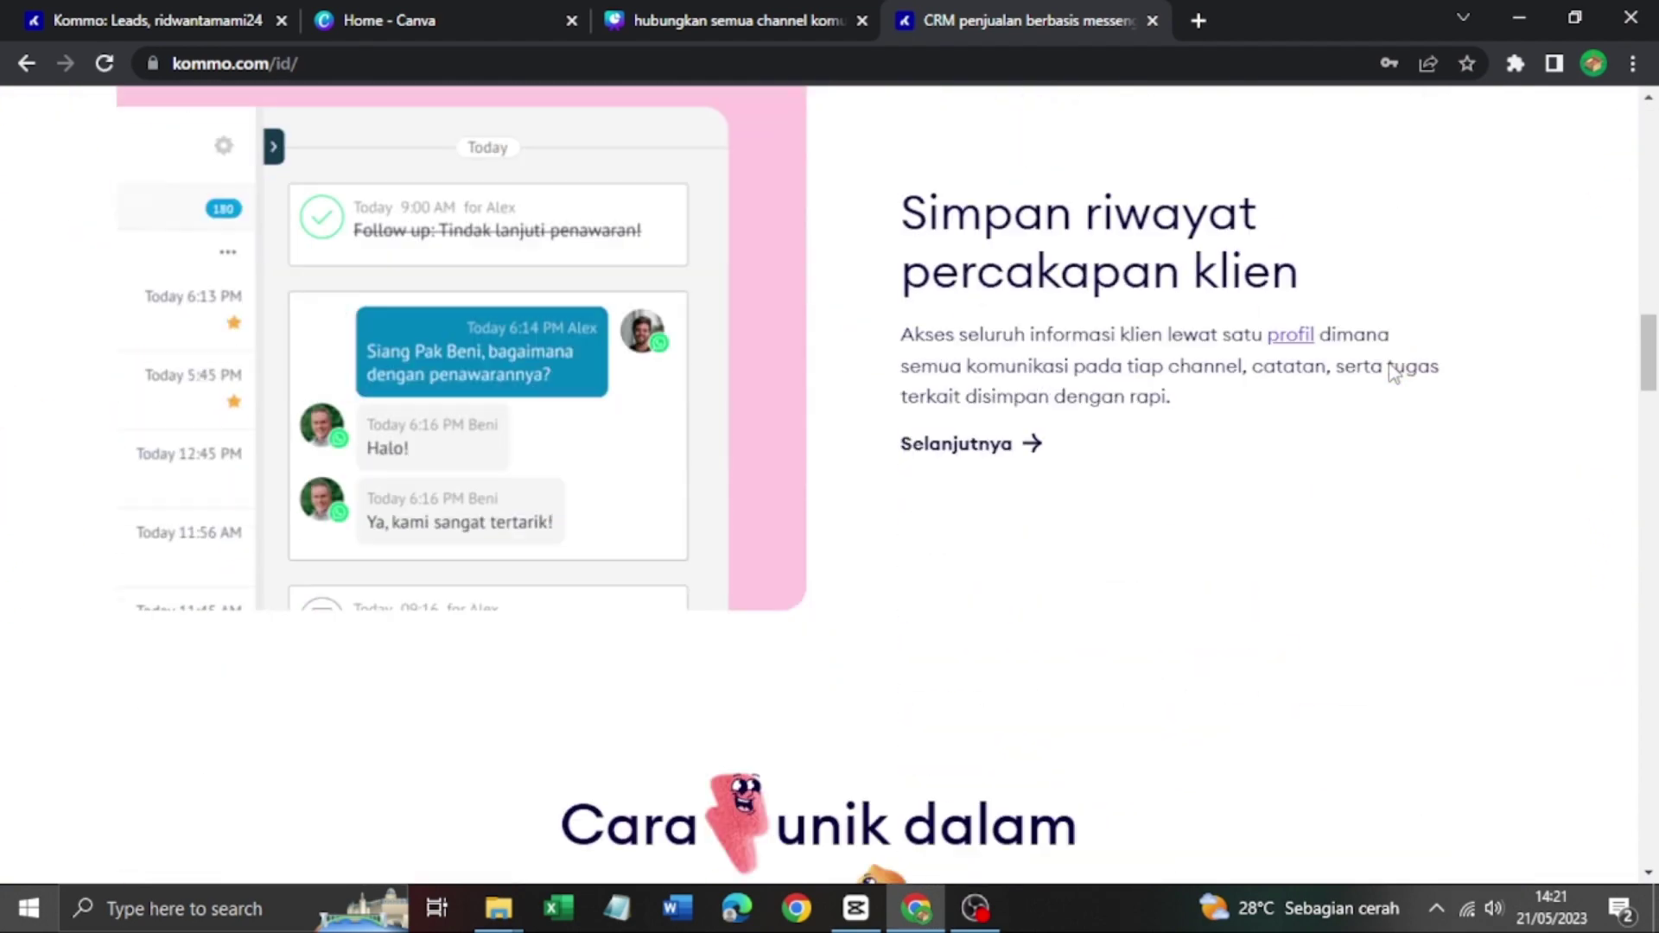
pyautogui.scroll(-5, 1393, 373)
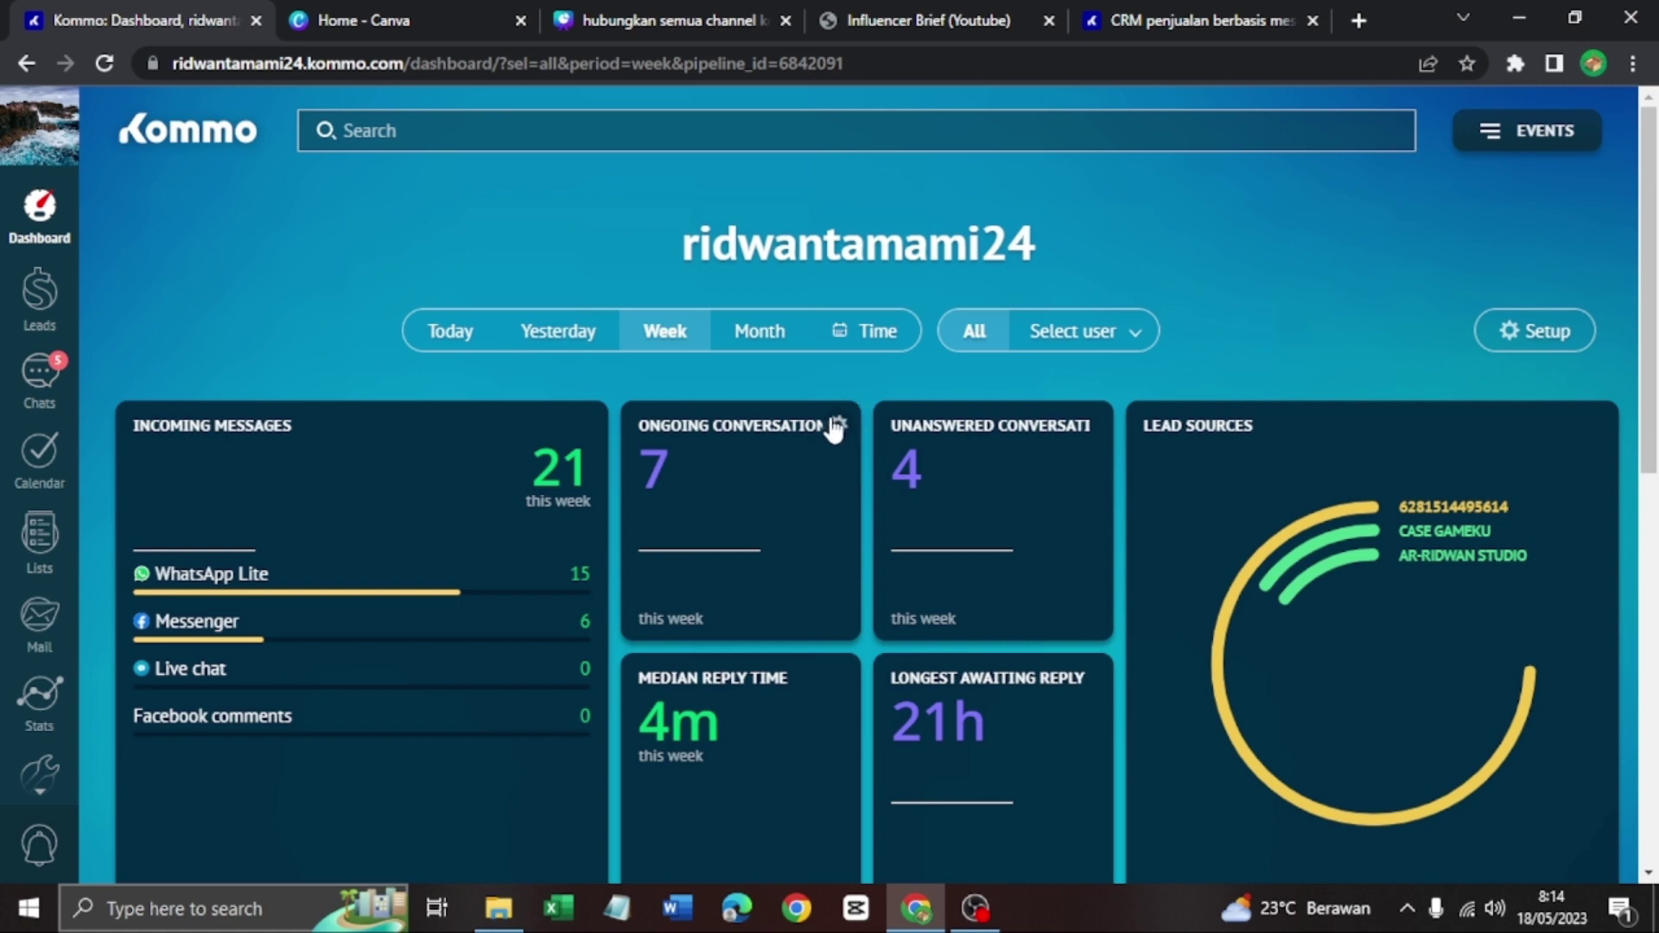
# Open Chats from the sidebar to show the top Messenger lead tagged Ads, lead and IG
pyautogui.click(61, 403)
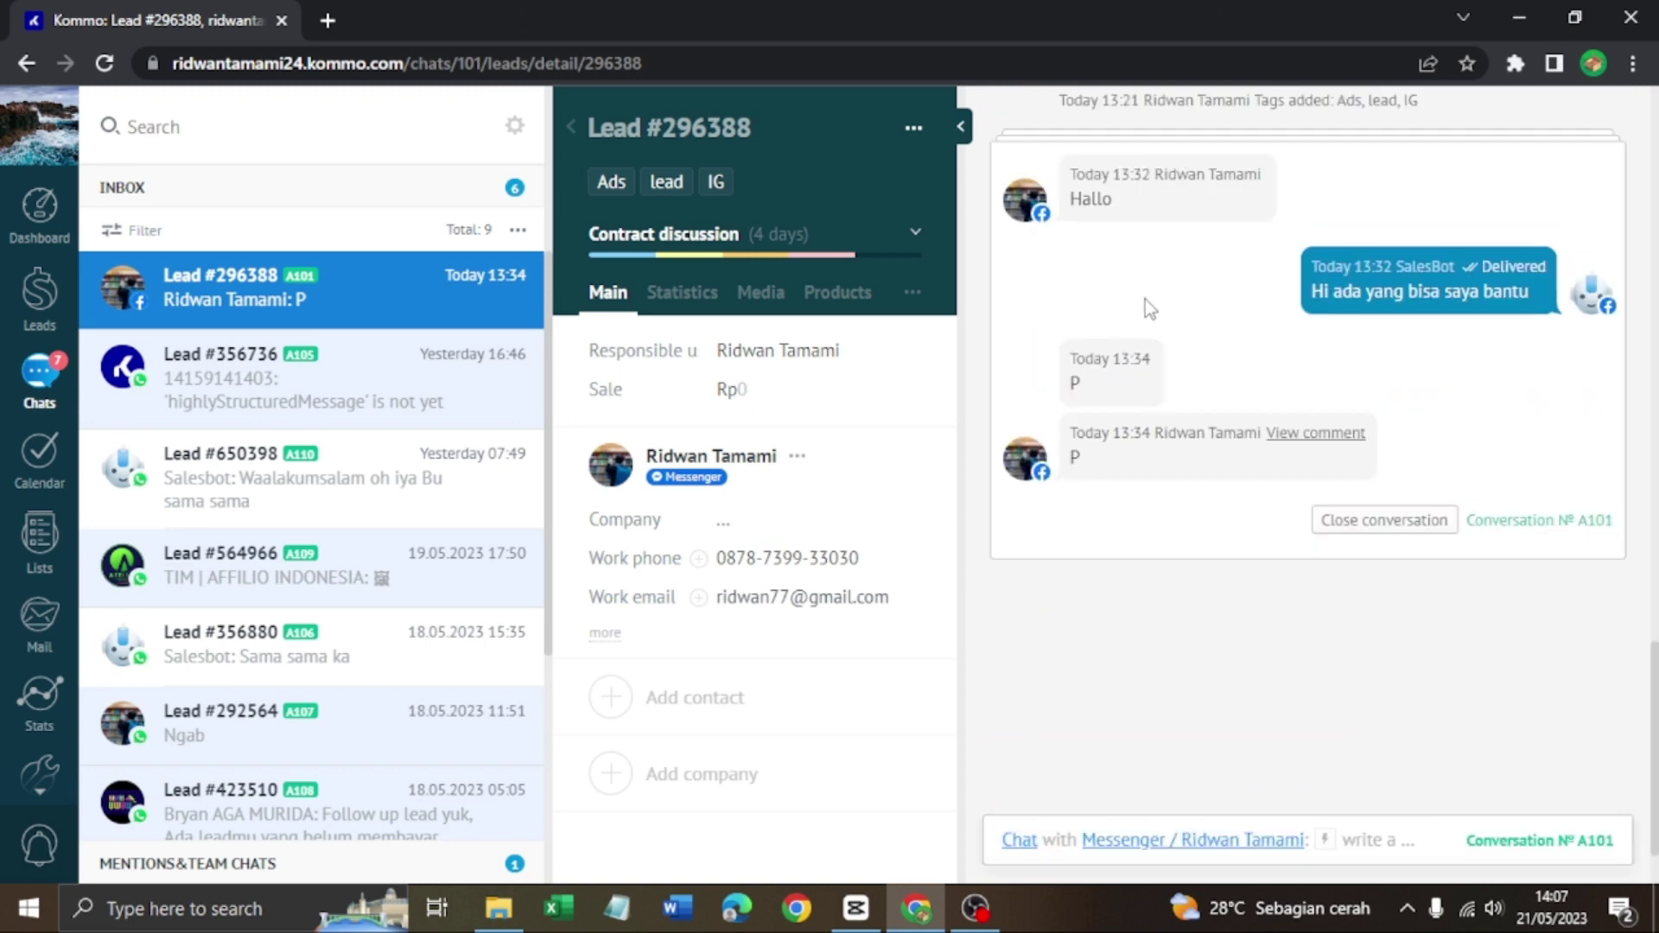
pyautogui.scroll(5, 1272, 377)
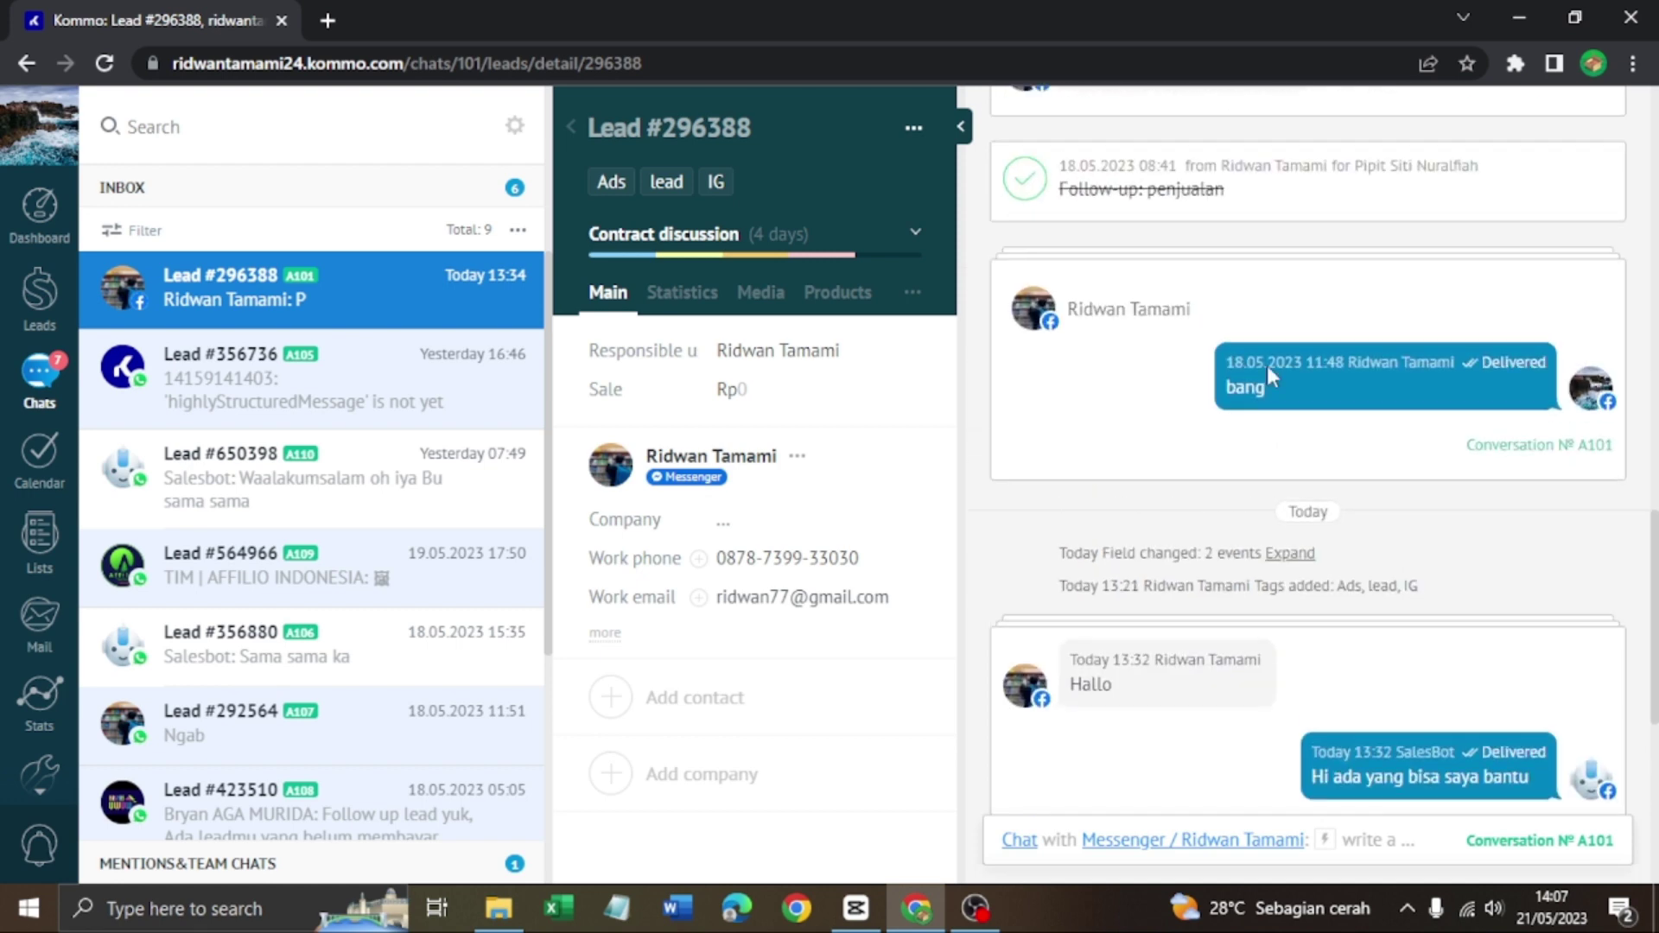
pyautogui.scroll(10, 1269, 366)
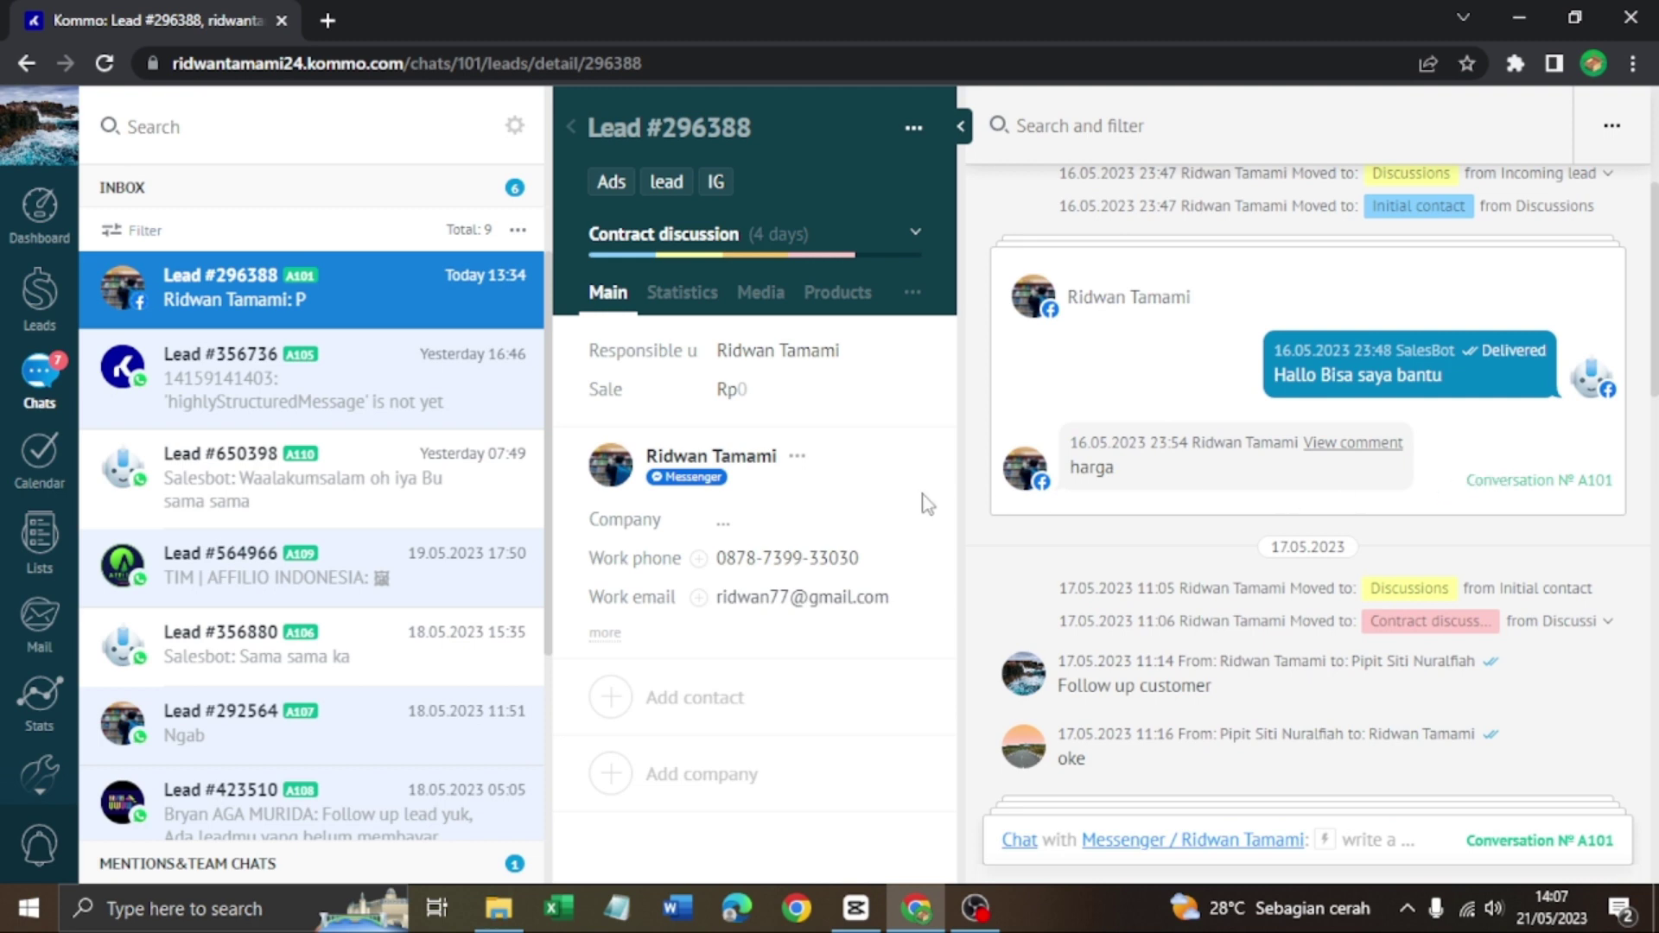
pyautogui.scroll(-3, 1339, 546)
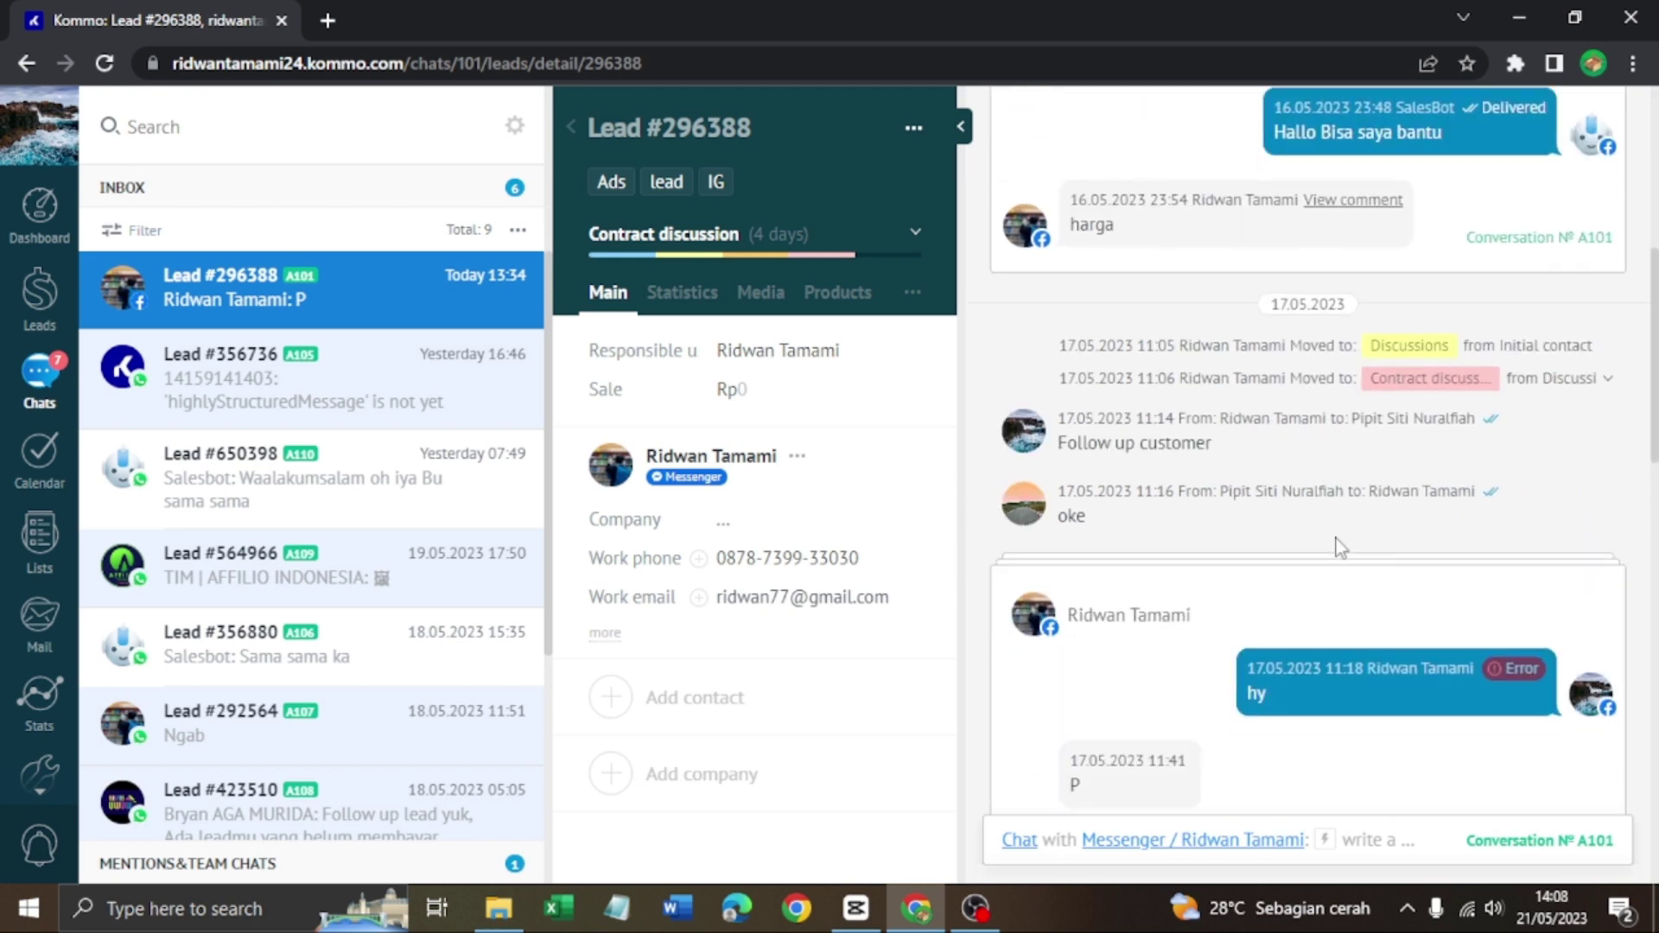
pyautogui.scroll(-10, 1339, 546)
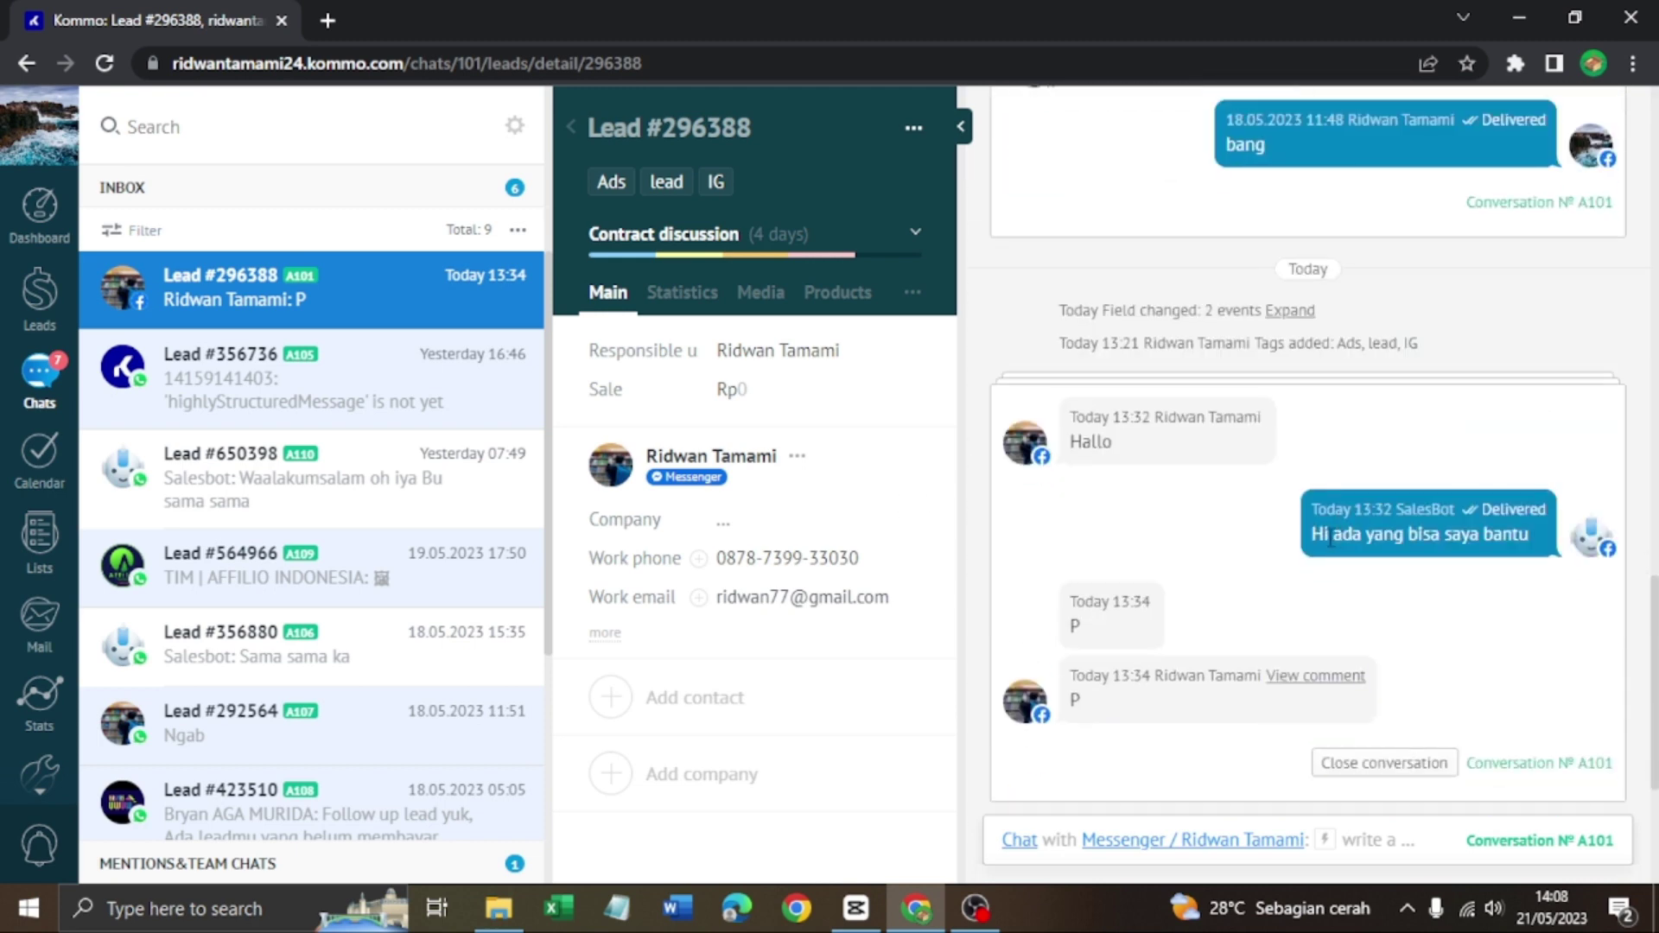
pyautogui.scroll(-4, 1331, 538)
pyautogui.click(684, 303)
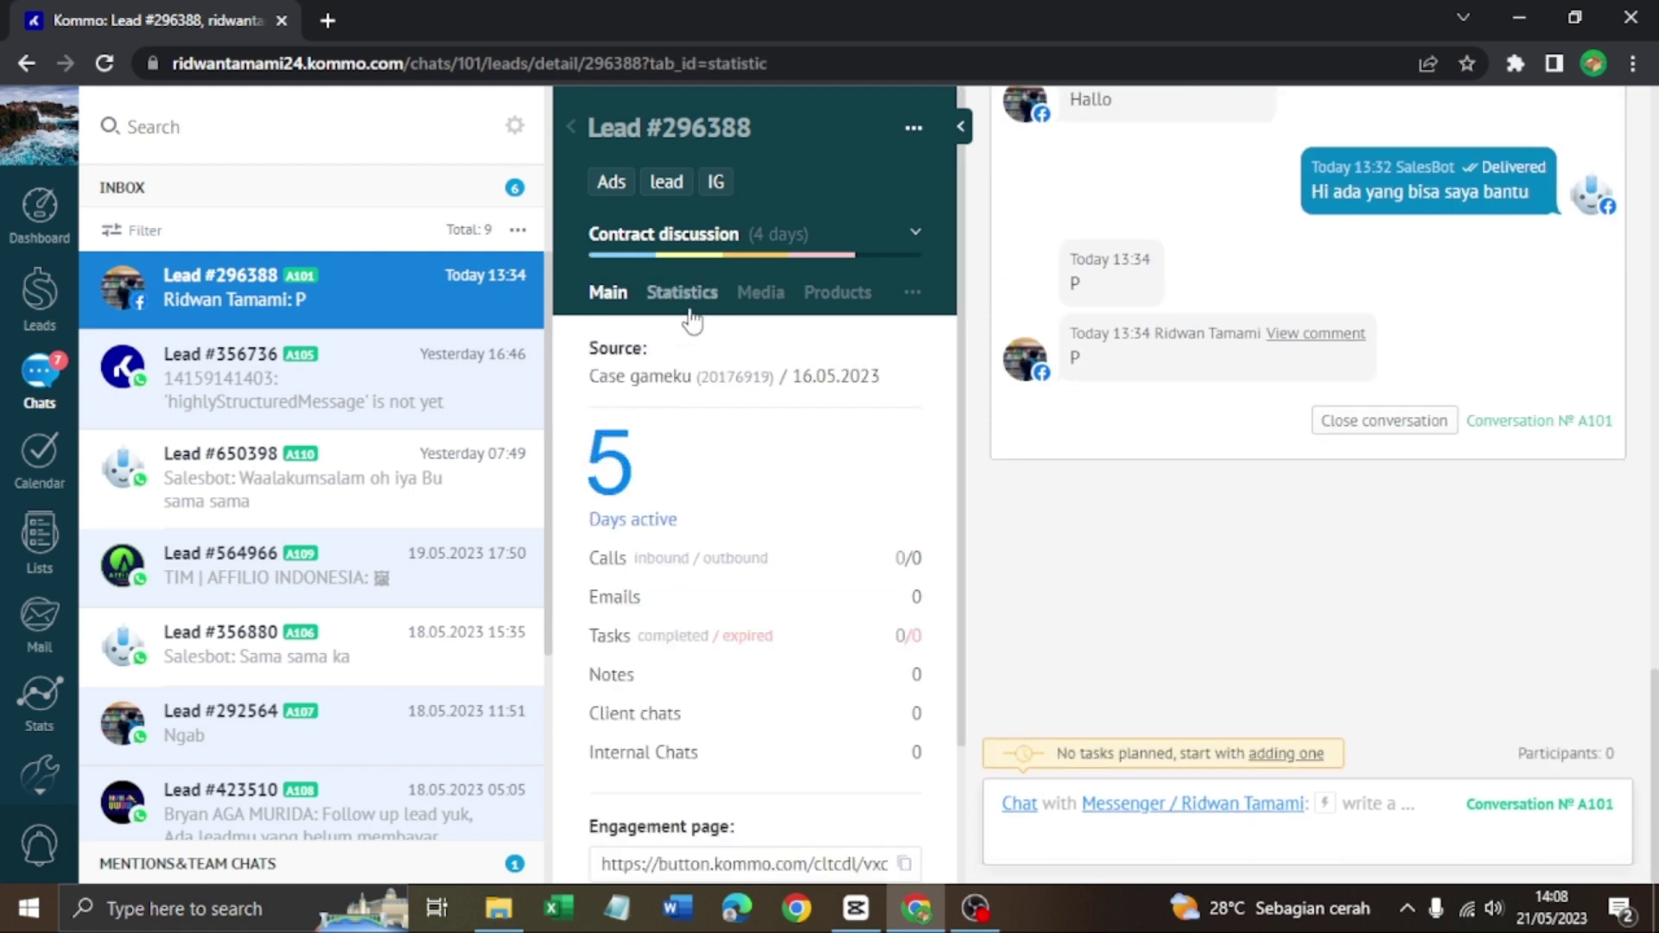
pyautogui.scroll(-2, 849, 577)
pyautogui.scroll(-1, 851, 578)
pyautogui.scroll(3, 812, 555)
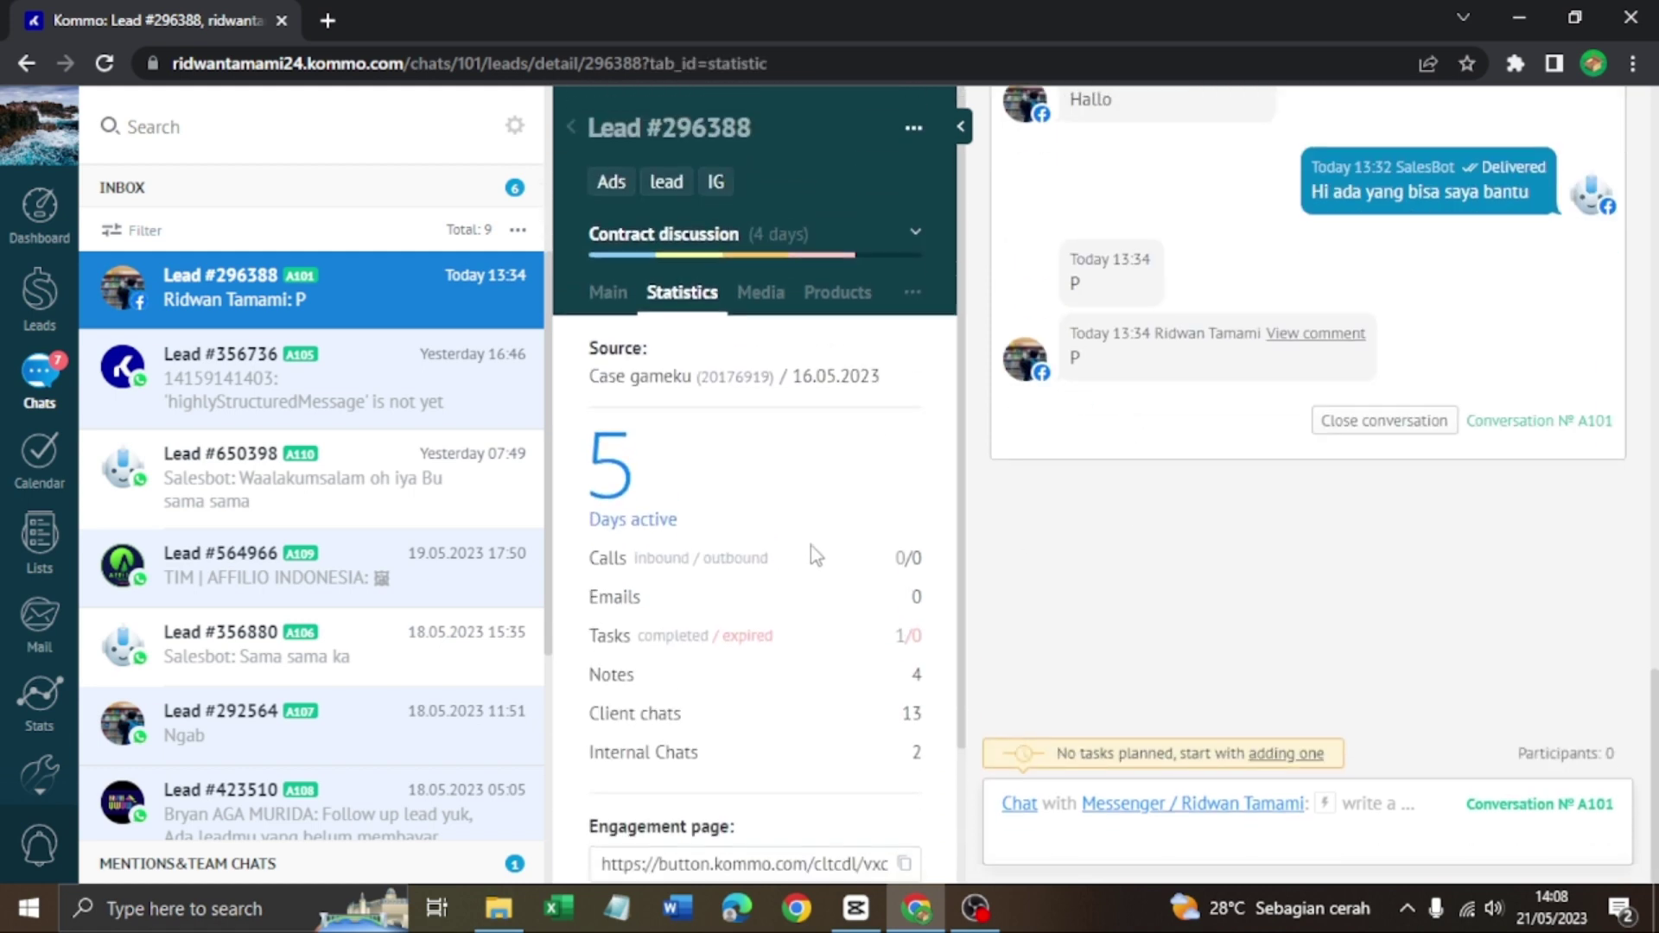
pyautogui.scroll(-2, 812, 544)
pyautogui.scroll(2, 778, 449)
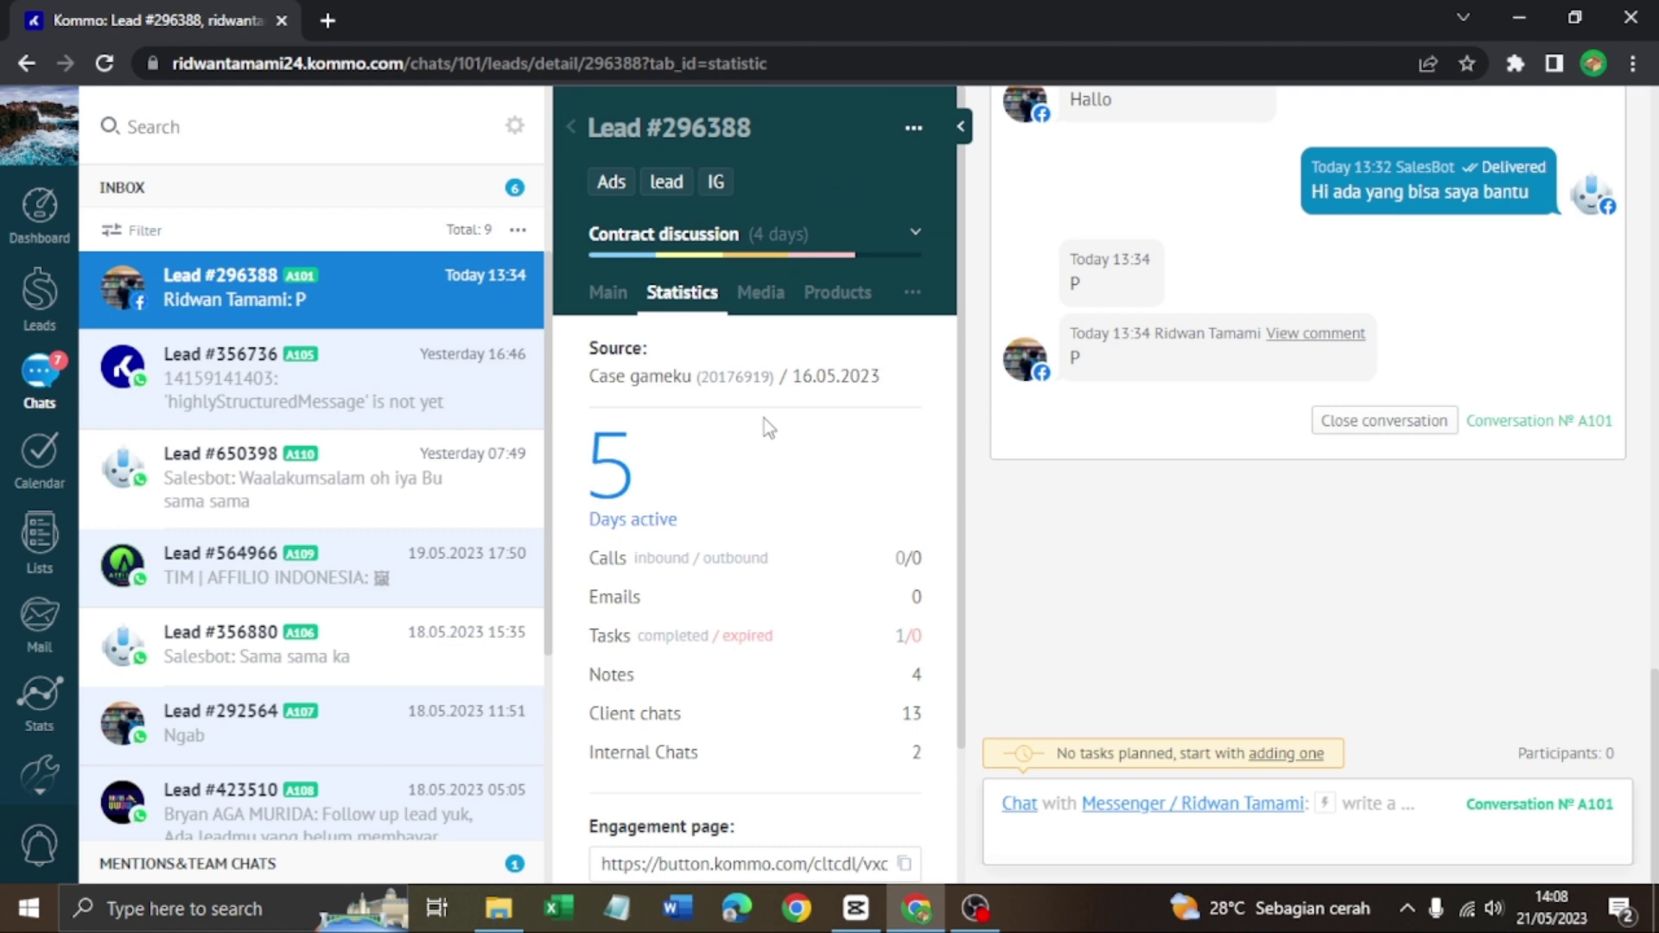
pyautogui.click(760, 292)
pyautogui.scroll(-2, 277, 482)
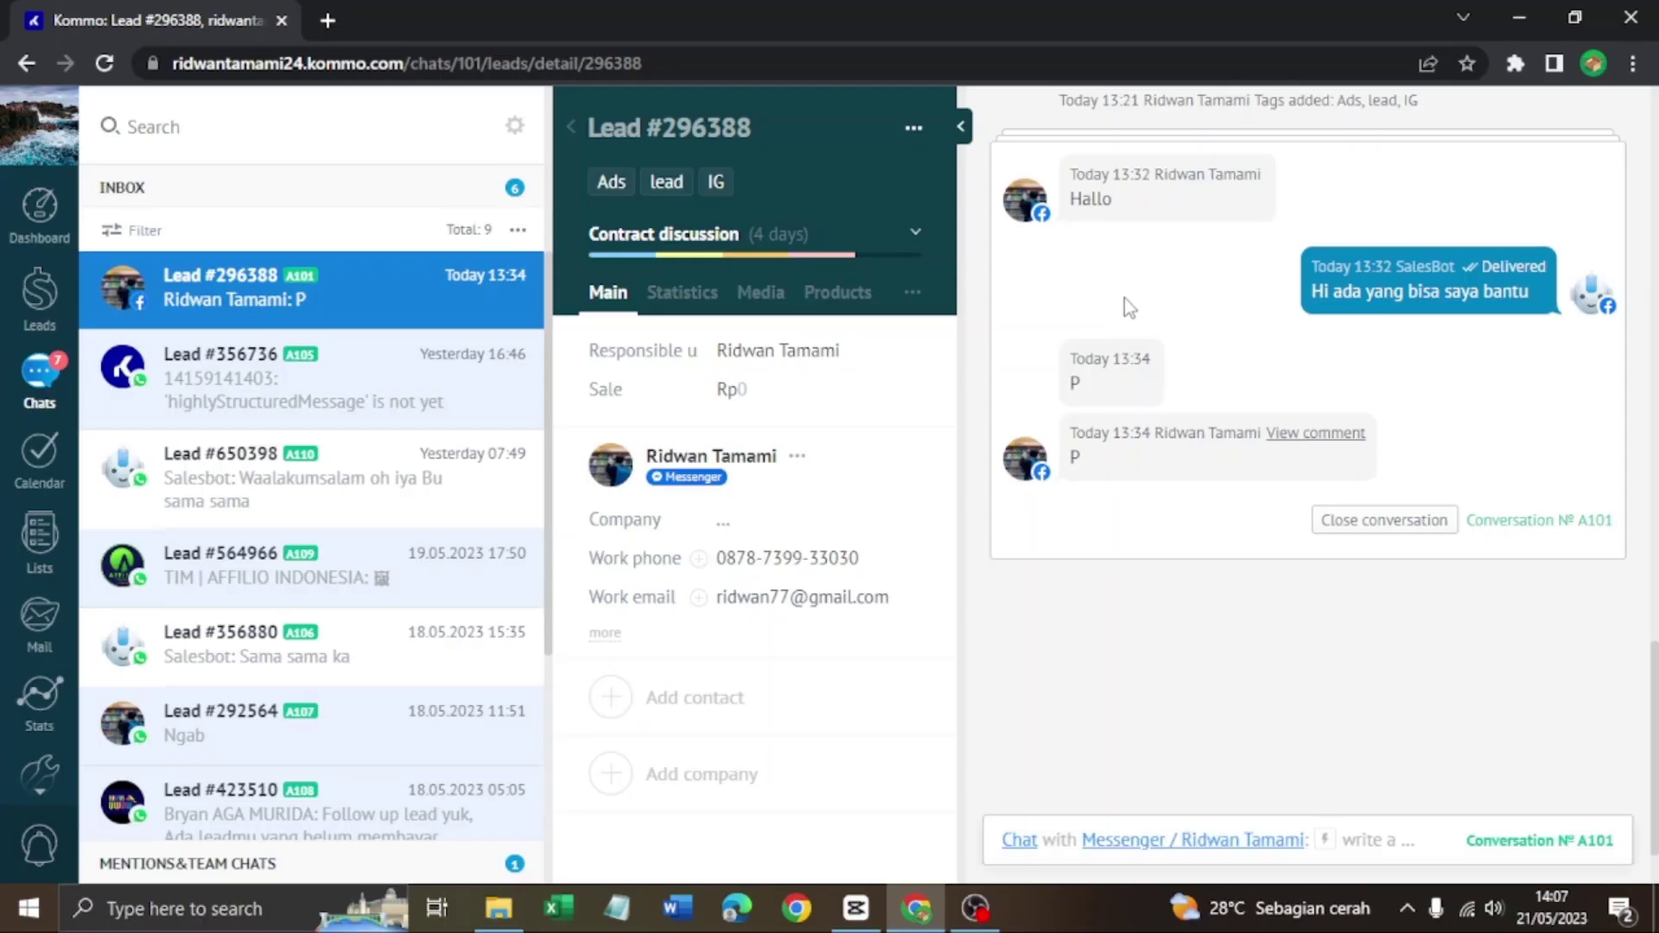
# Scroll up and down through the open lead's chat history
pyautogui.scroll(5, 1273, 377)
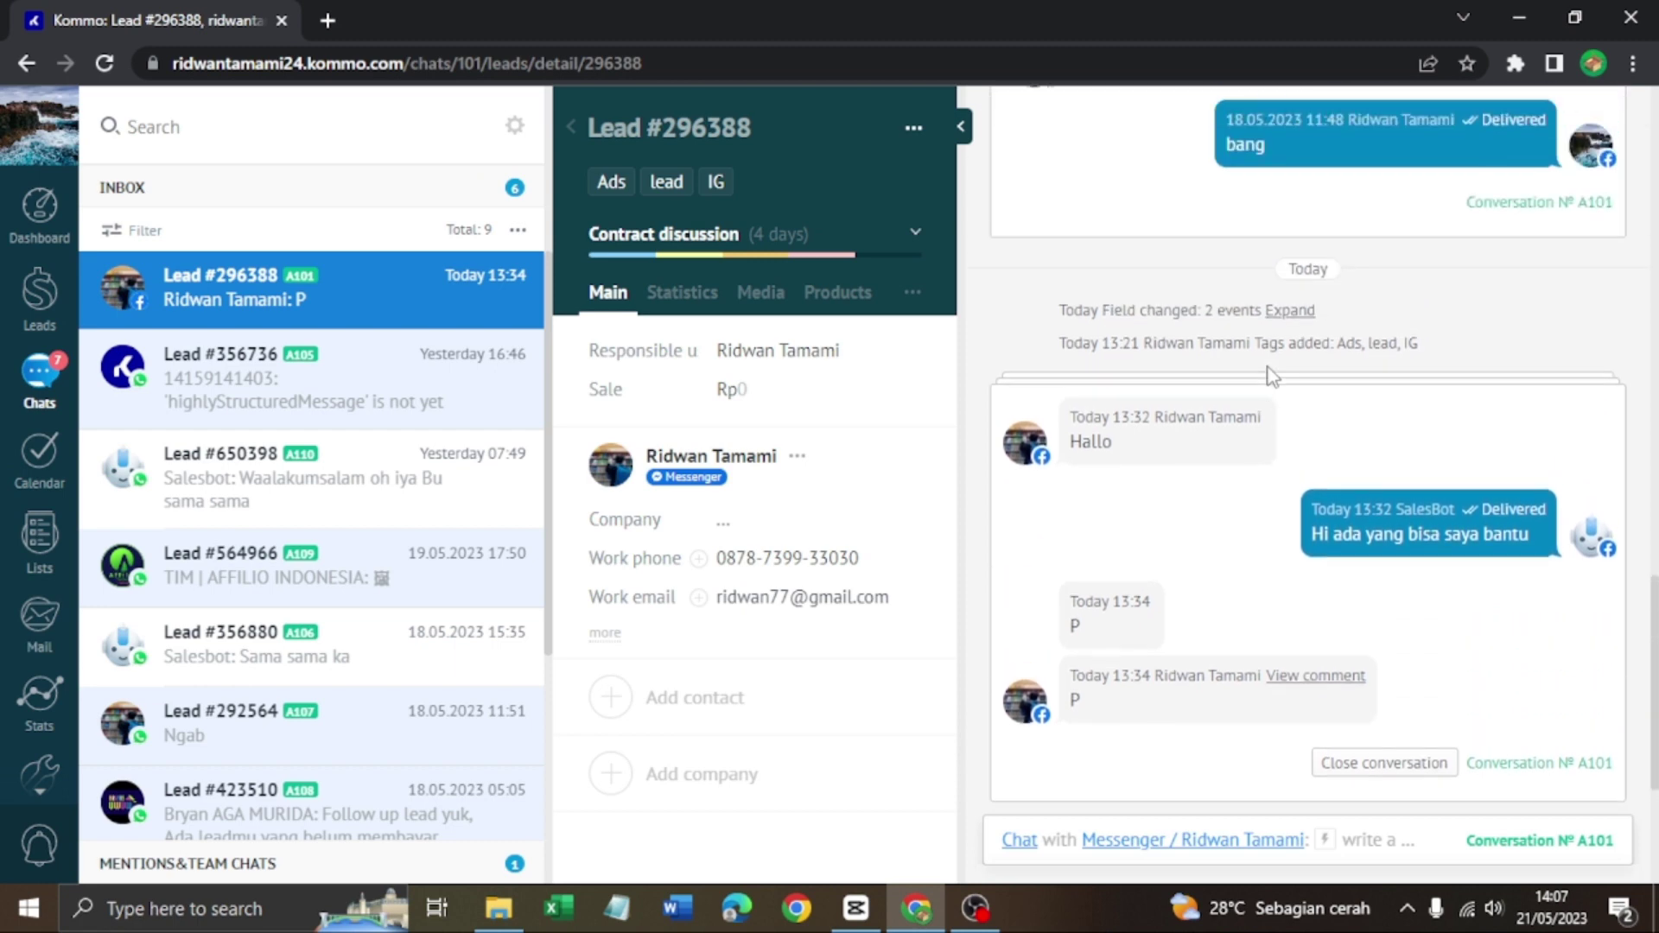
pyautogui.scroll(10, 1268, 367)
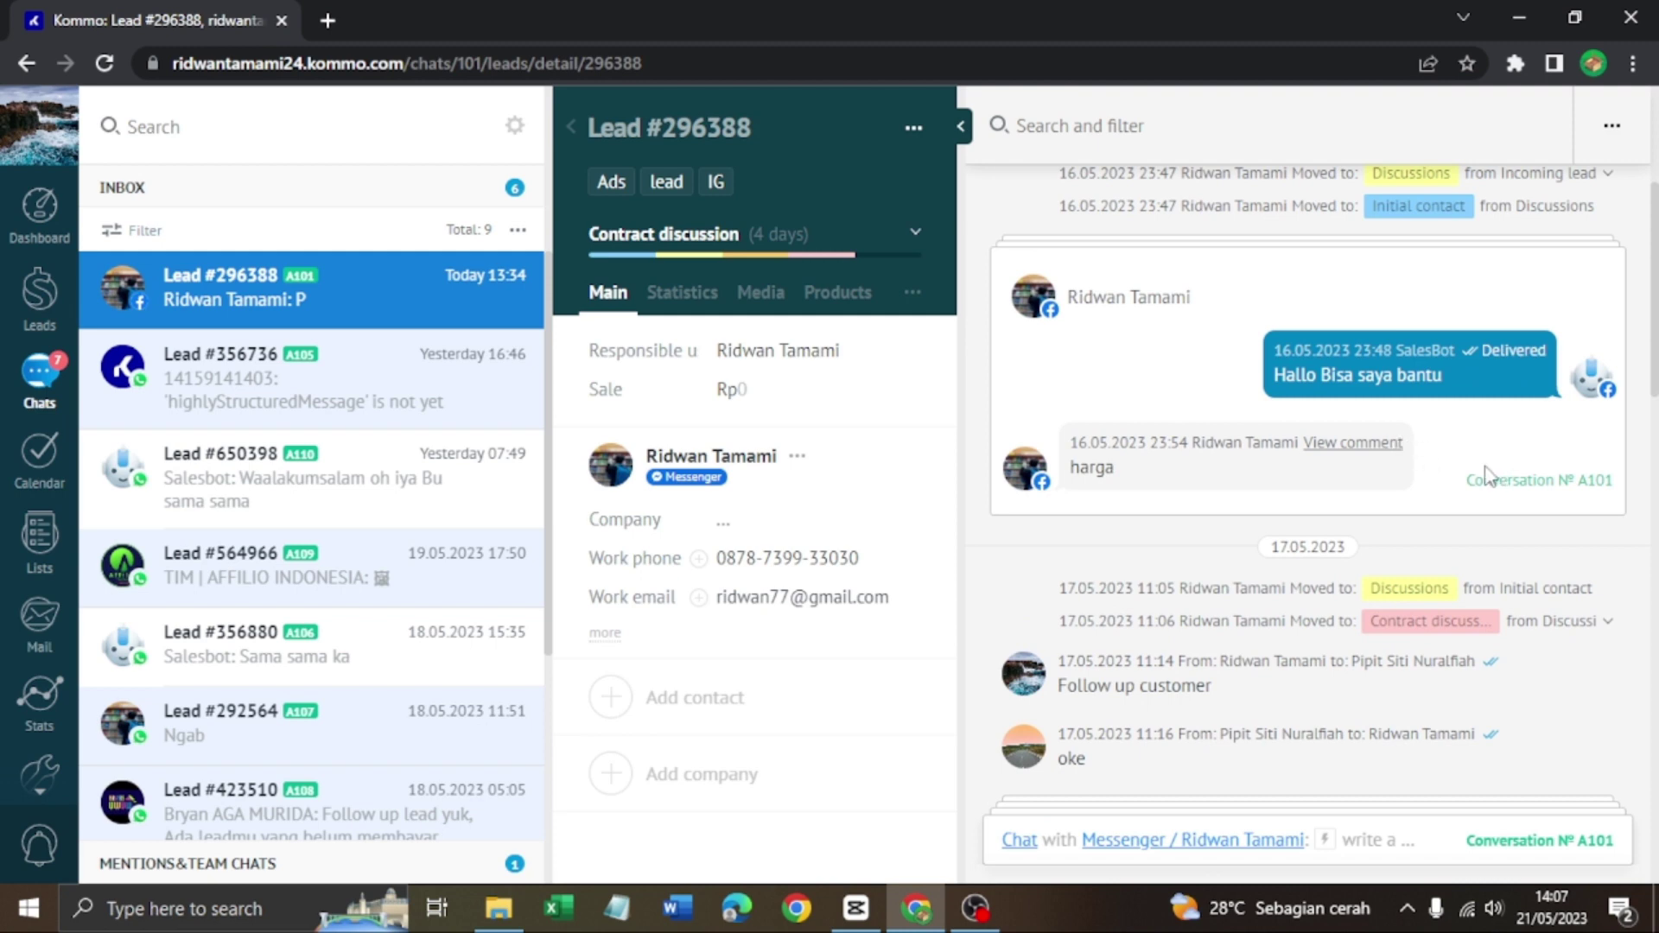
pyautogui.scroll(-3, 1338, 541)
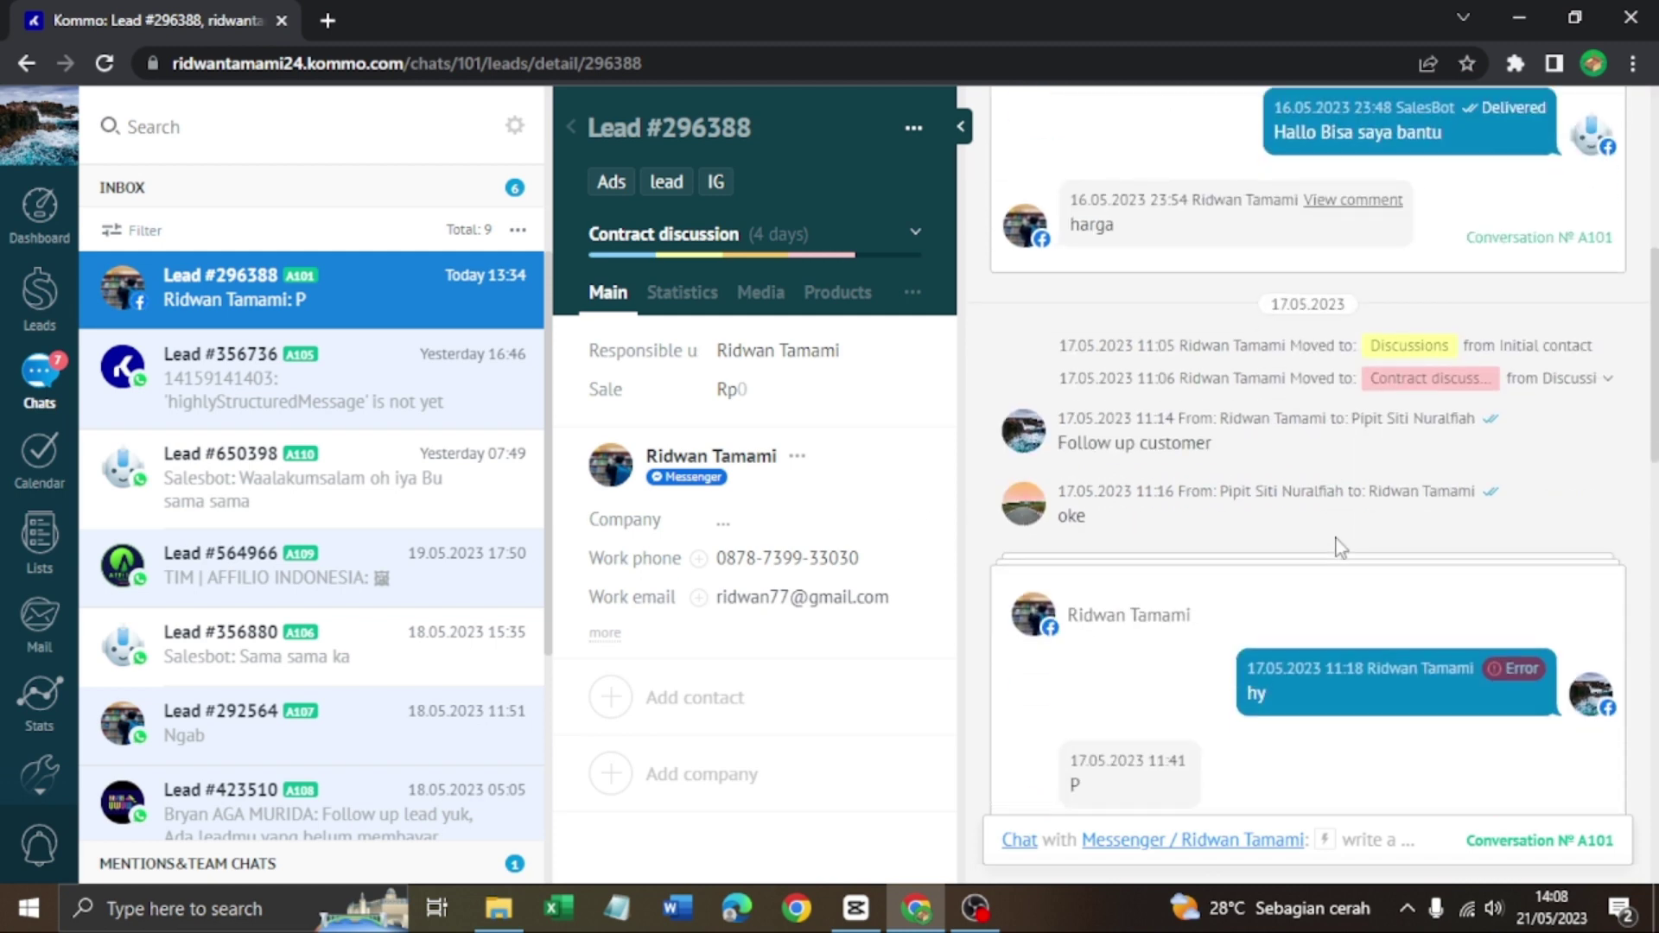
pyautogui.scroll(-12, 1338, 546)
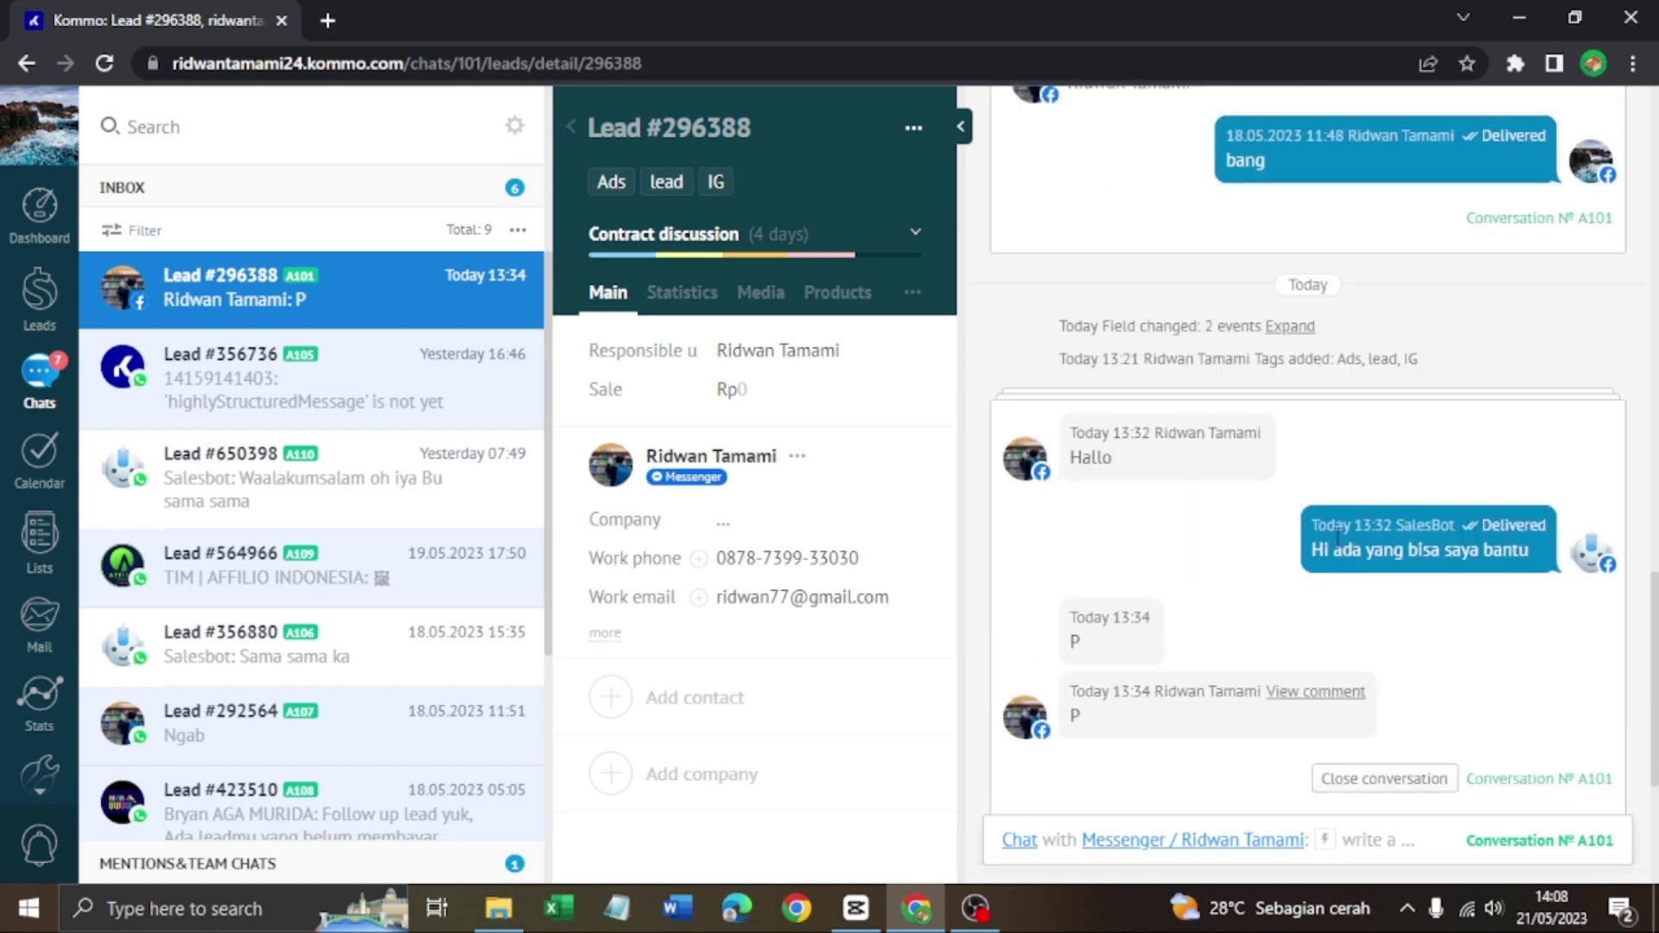
pyautogui.scroll(-4, 1338, 541)
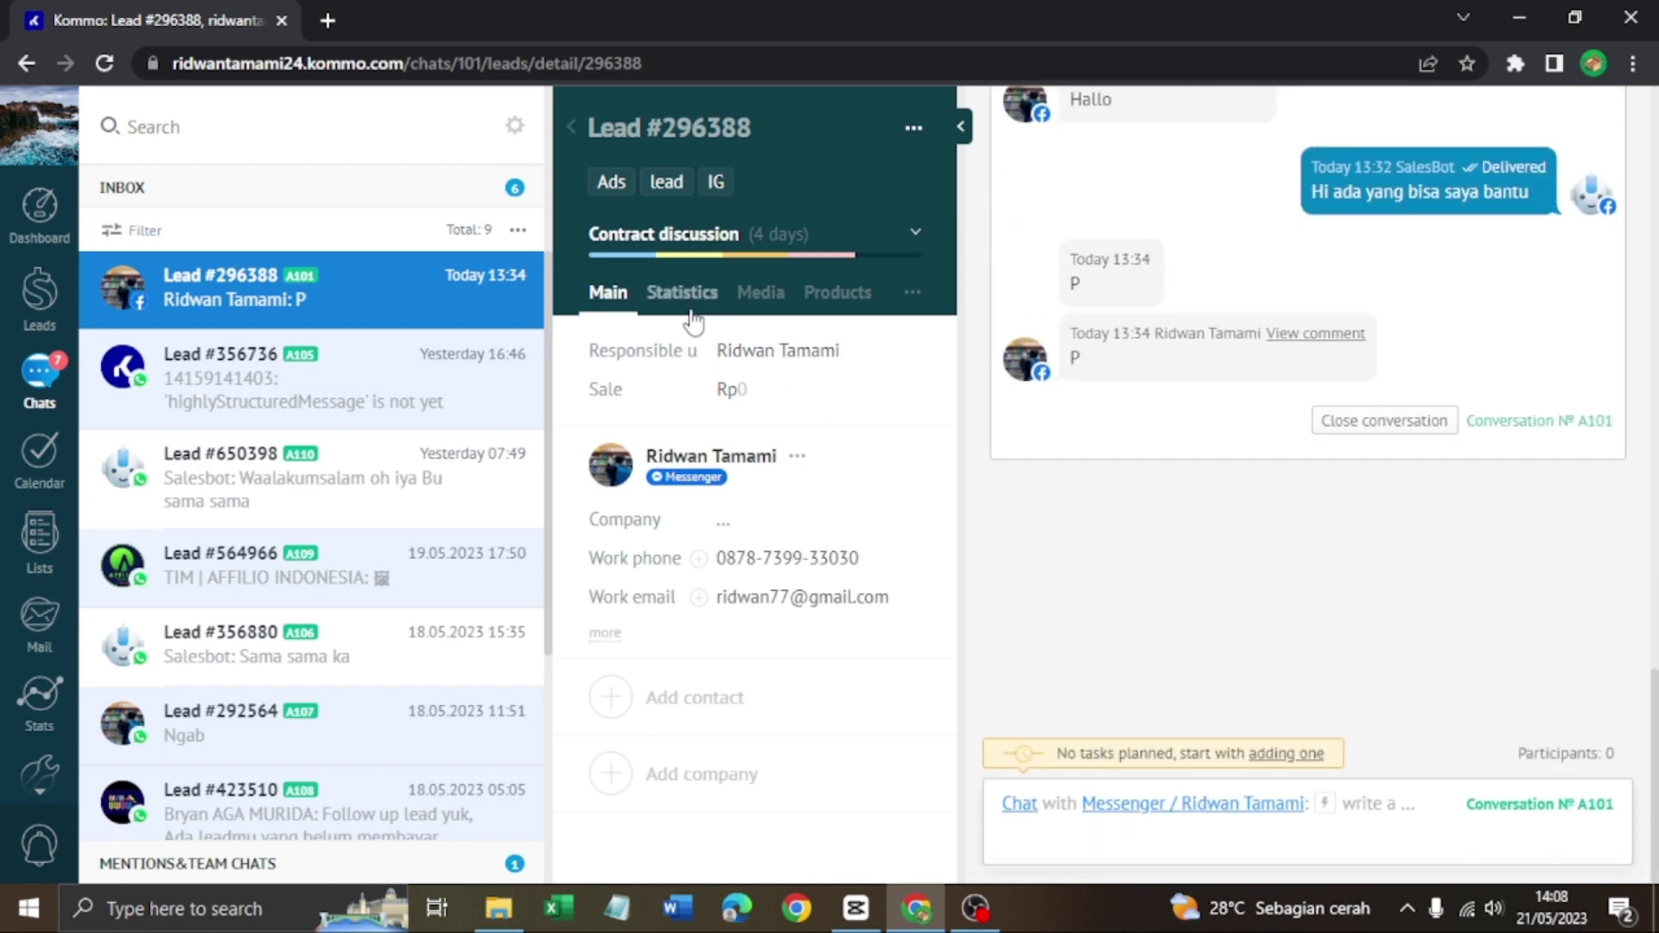
# Review the lead's Statistics and Media tabs
pyautogui.click(681, 292)
pyautogui.scroll(-2, 852, 578)
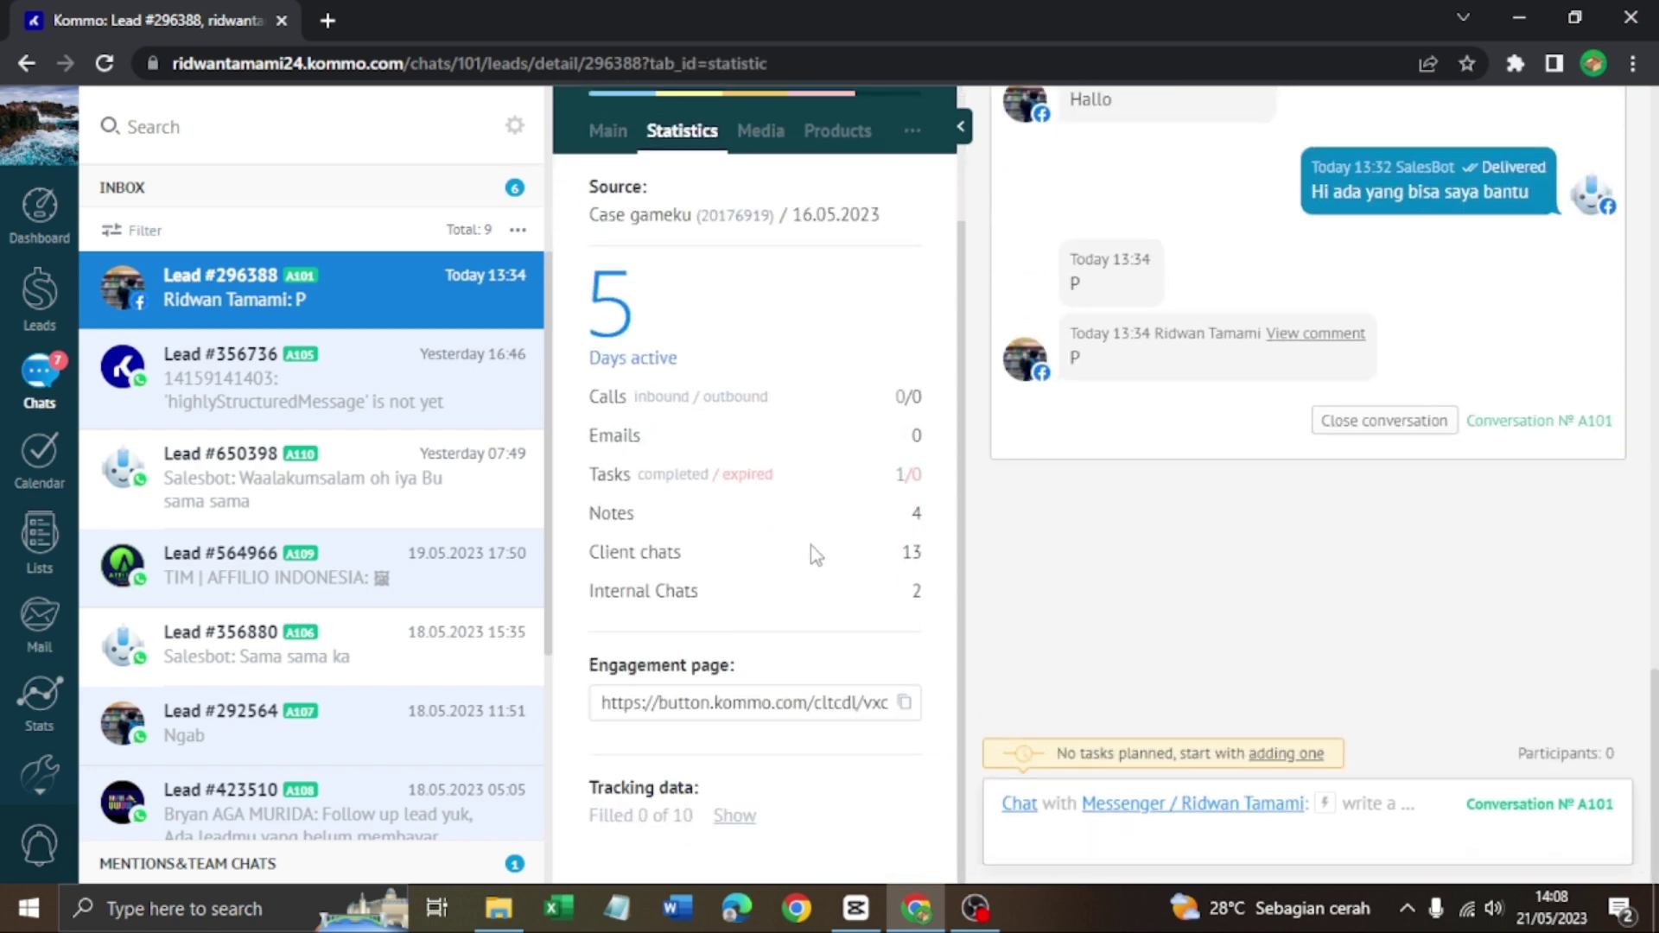
pyautogui.scroll(2, 817, 556)
pyautogui.scroll(-2, 807, 556)
pyautogui.scroll(2, 777, 389)
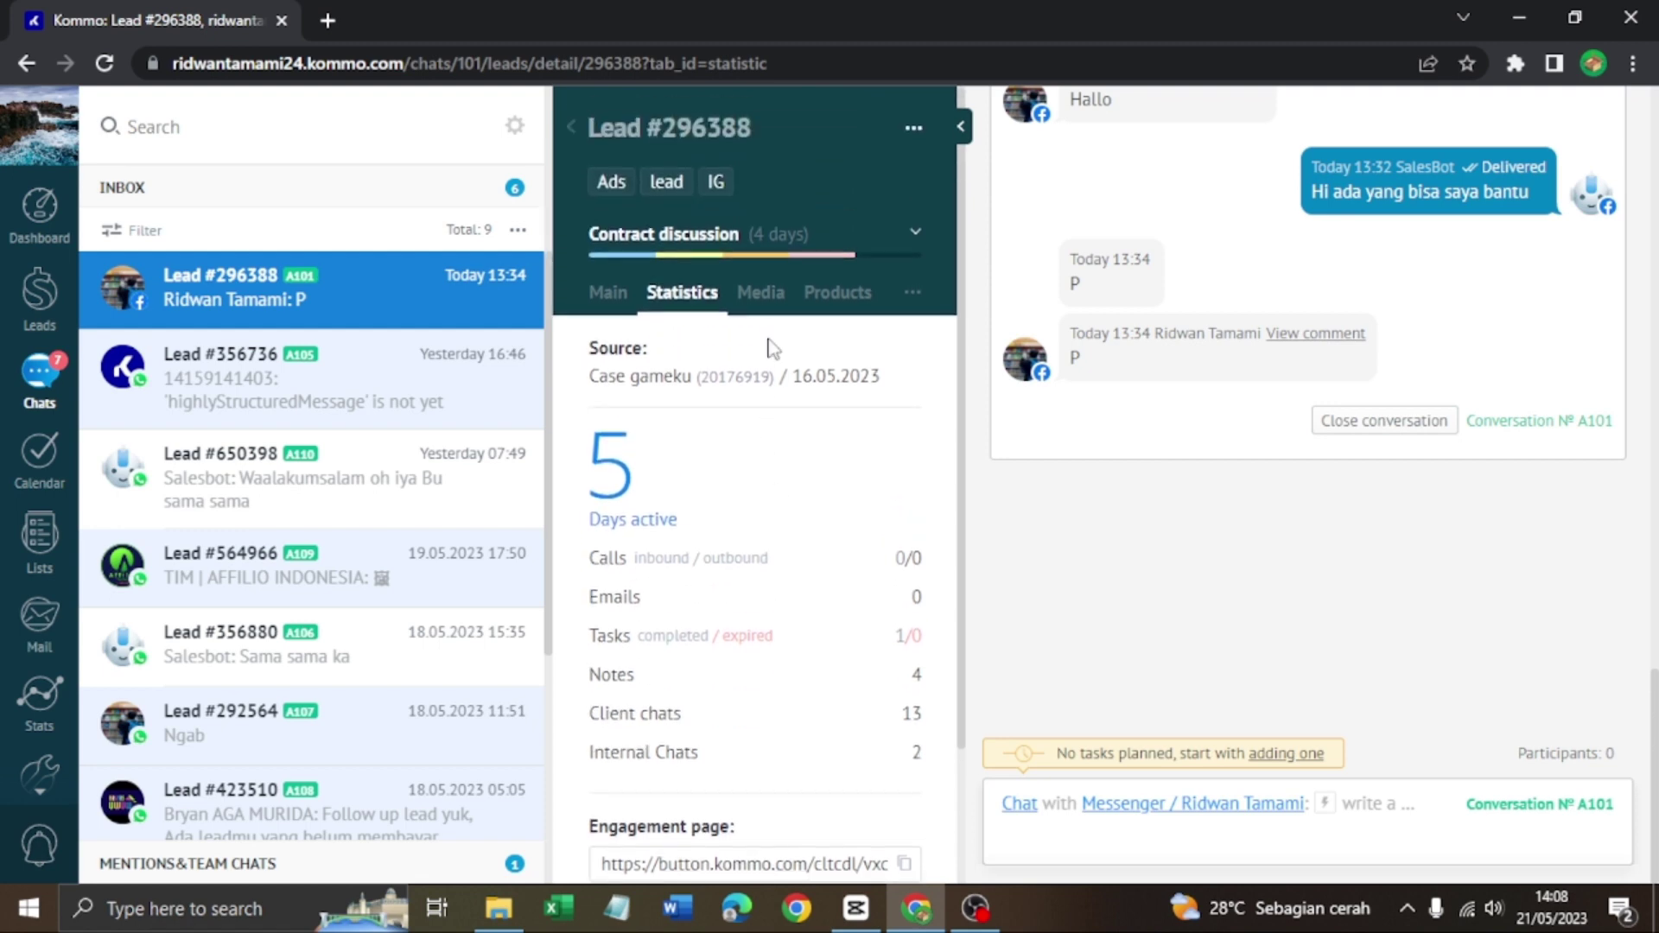
pyautogui.click(764, 292)
pyautogui.scroll(-1, 285, 486)
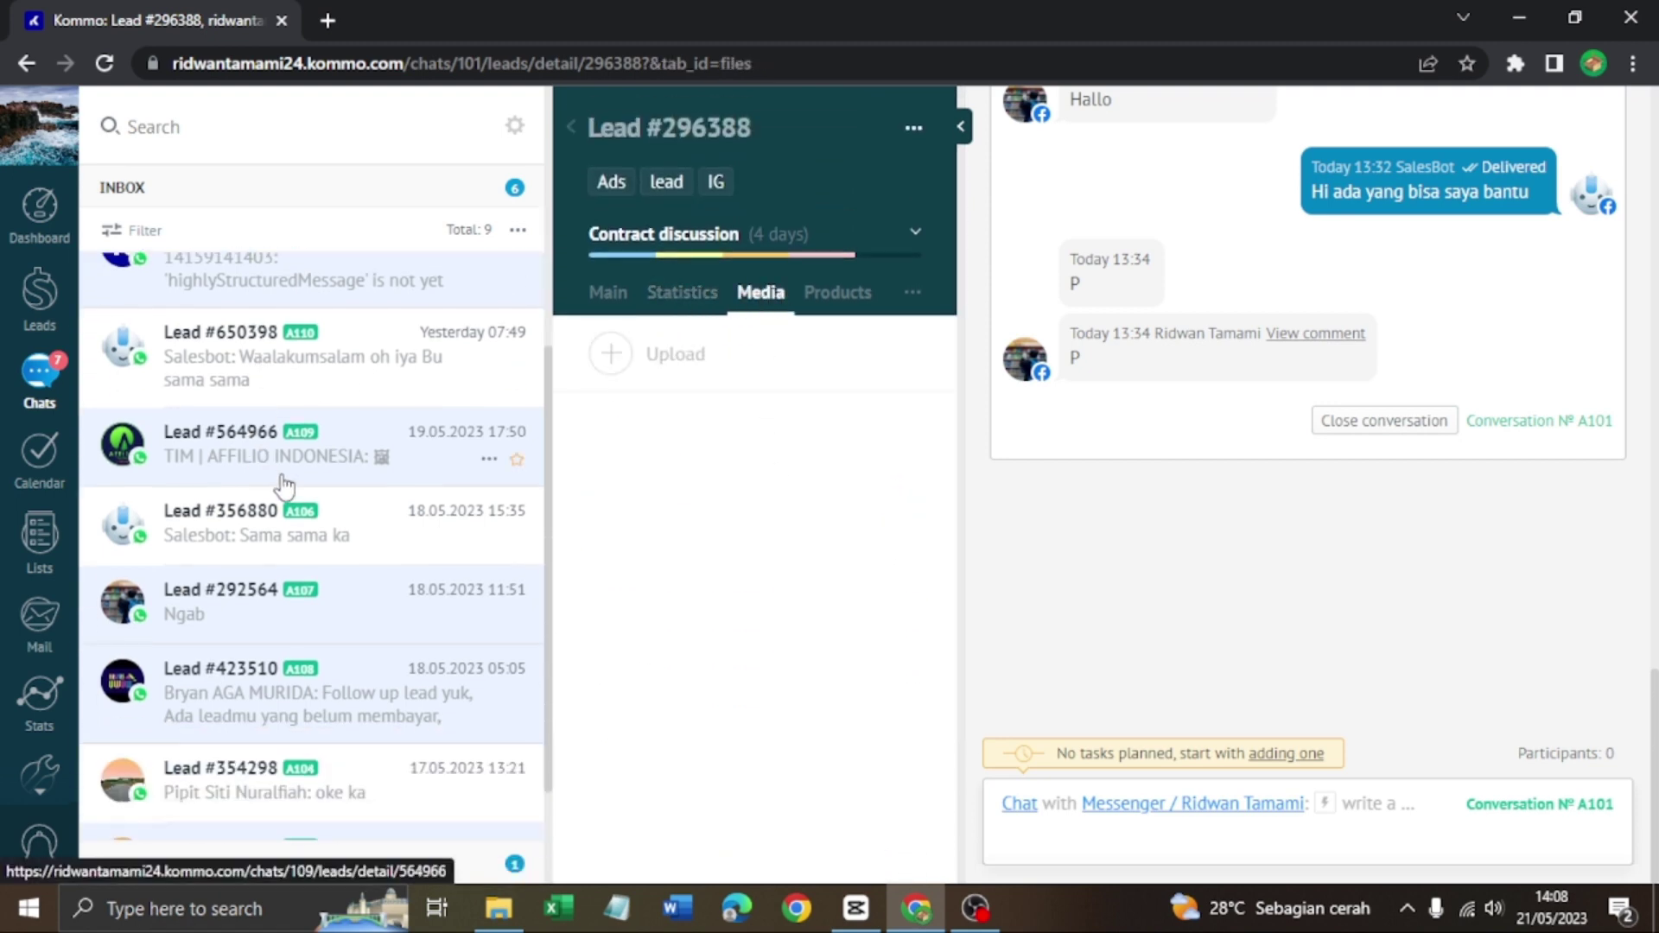
pyautogui.scroll(-1, 285, 486)
# Open the follow-up reminder lead, then the lead whose last message reads 'Wow'
pyautogui.click(285, 649)
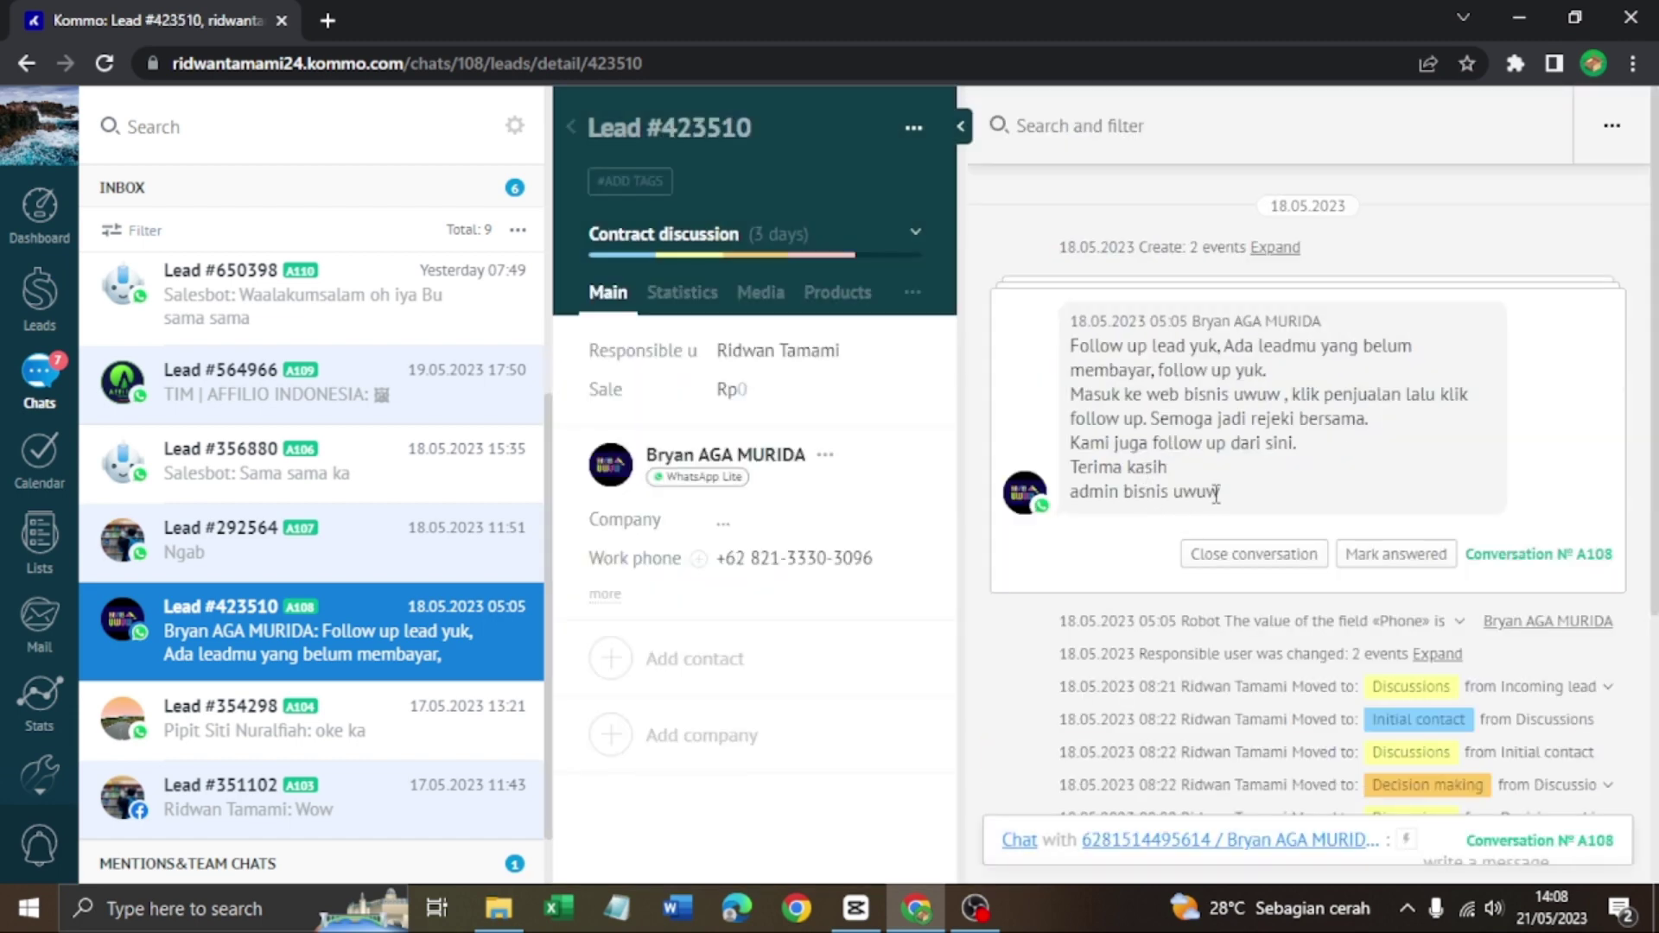
pyautogui.scroll(-6, 1245, 485)
pyautogui.scroll(6, 1252, 492)
pyautogui.scroll(-4, 1180, 656)
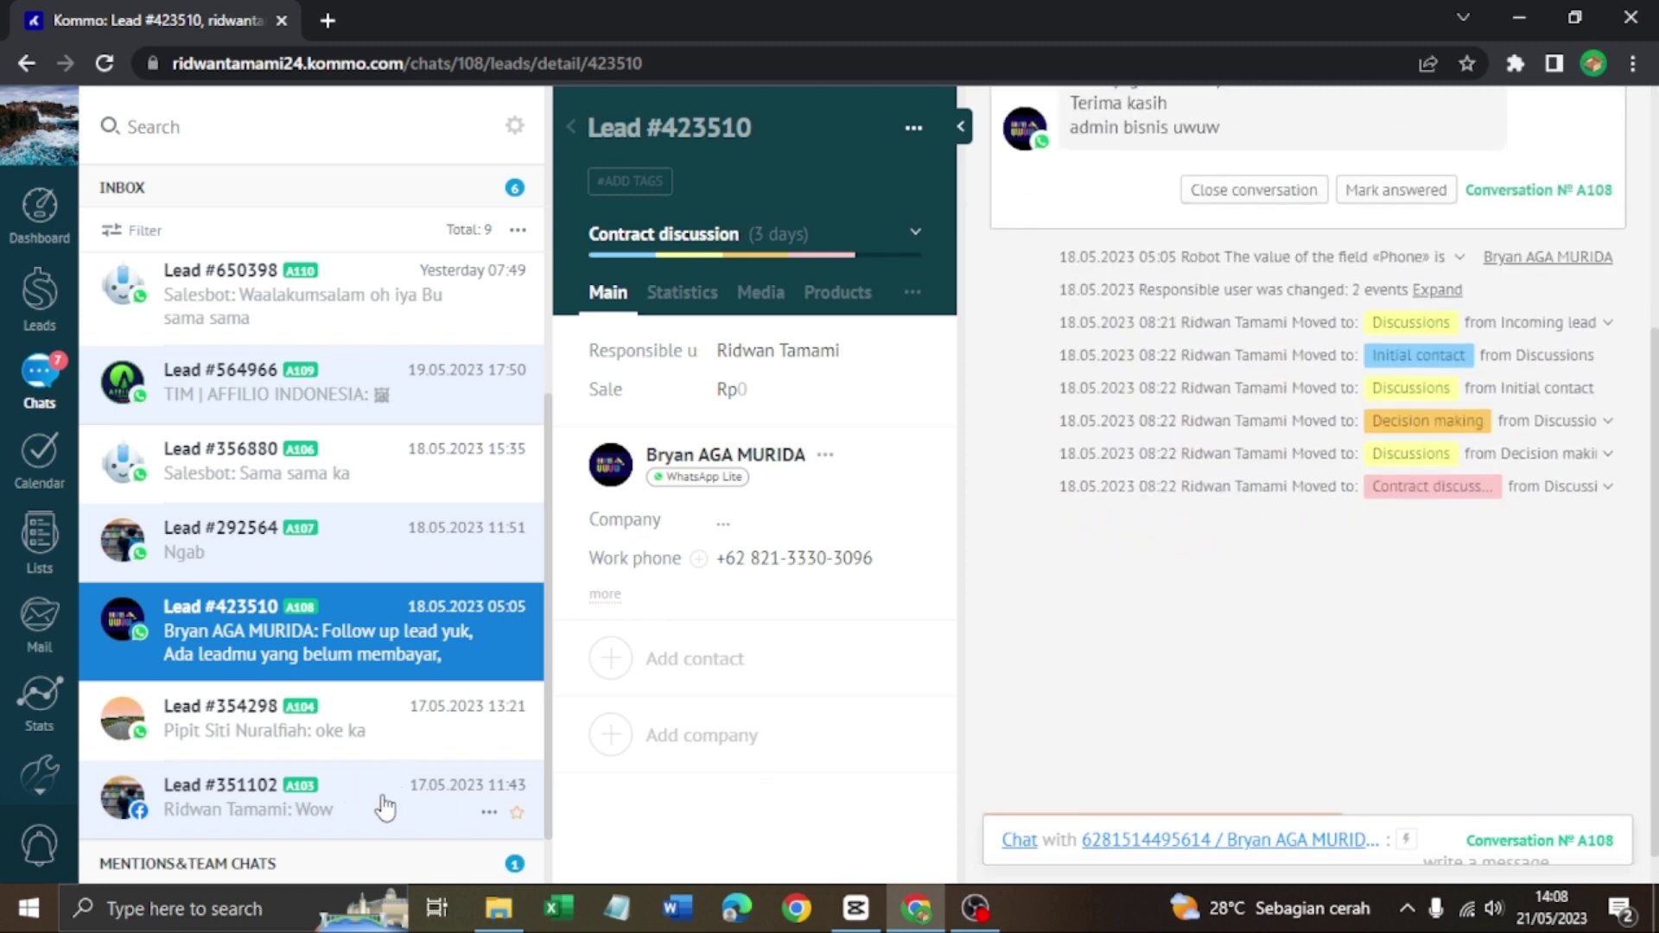
pyautogui.click(385, 808)
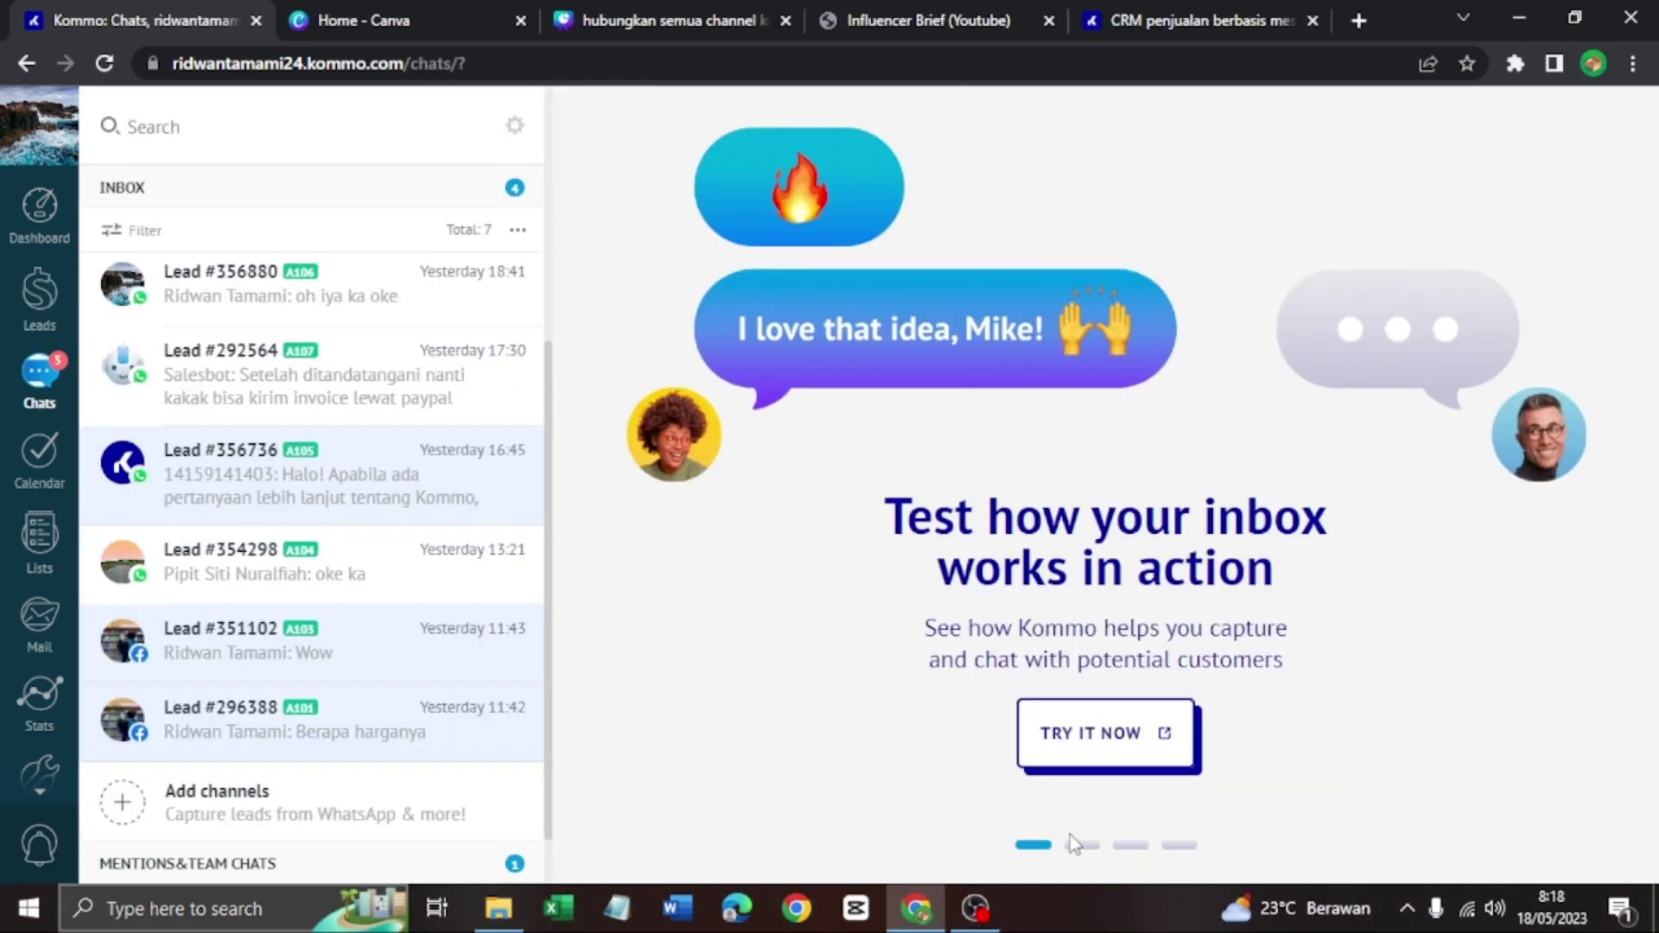
# Advance the inbox promo carousel to the Salesbots slide and start creating Salesbot #1
pyautogui.click(1079, 844)
pyautogui.click(1179, 844)
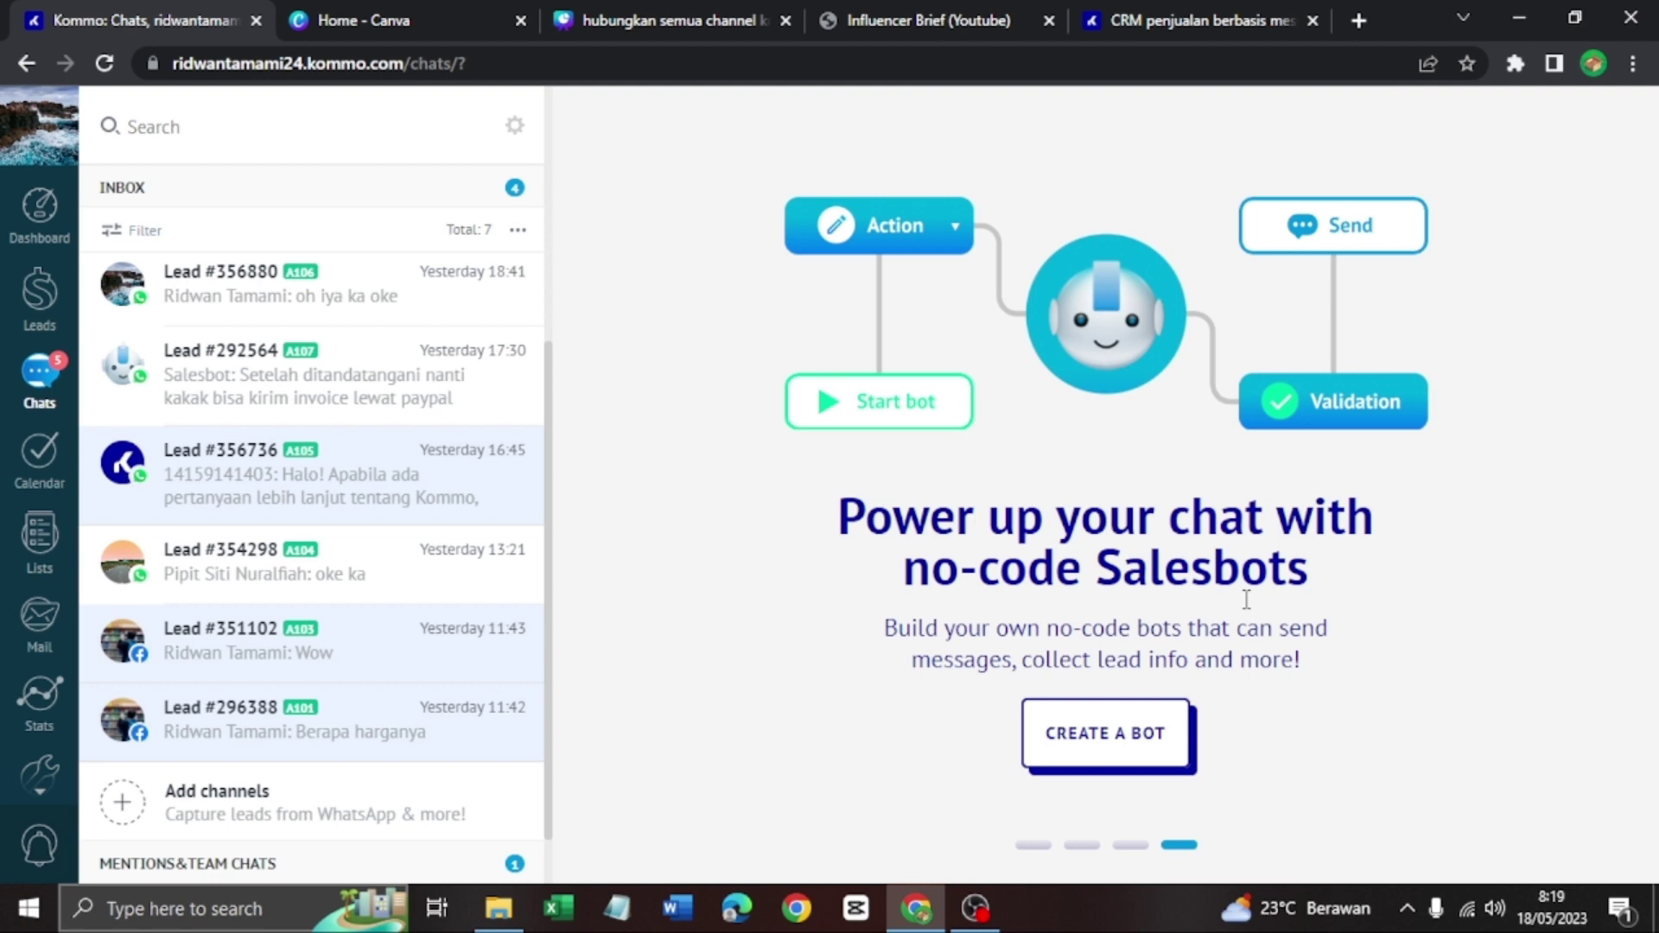
pyautogui.click(1143, 734)
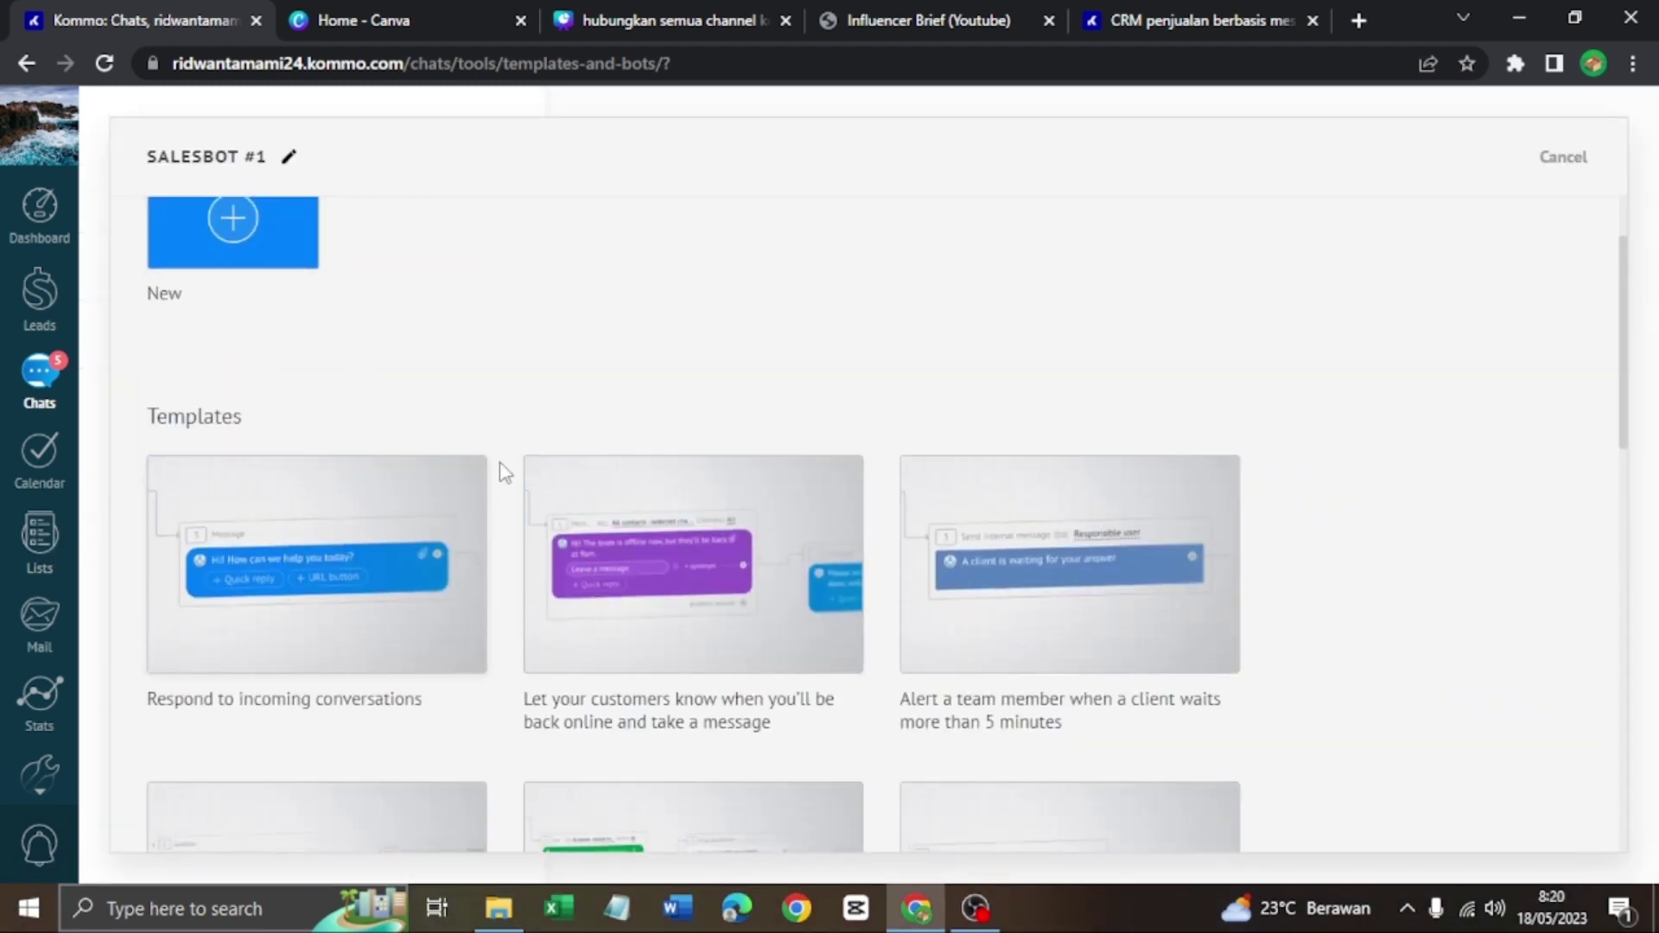
pyautogui.scroll(2, 346, 469)
pyautogui.scroll(-12, 216, 458)
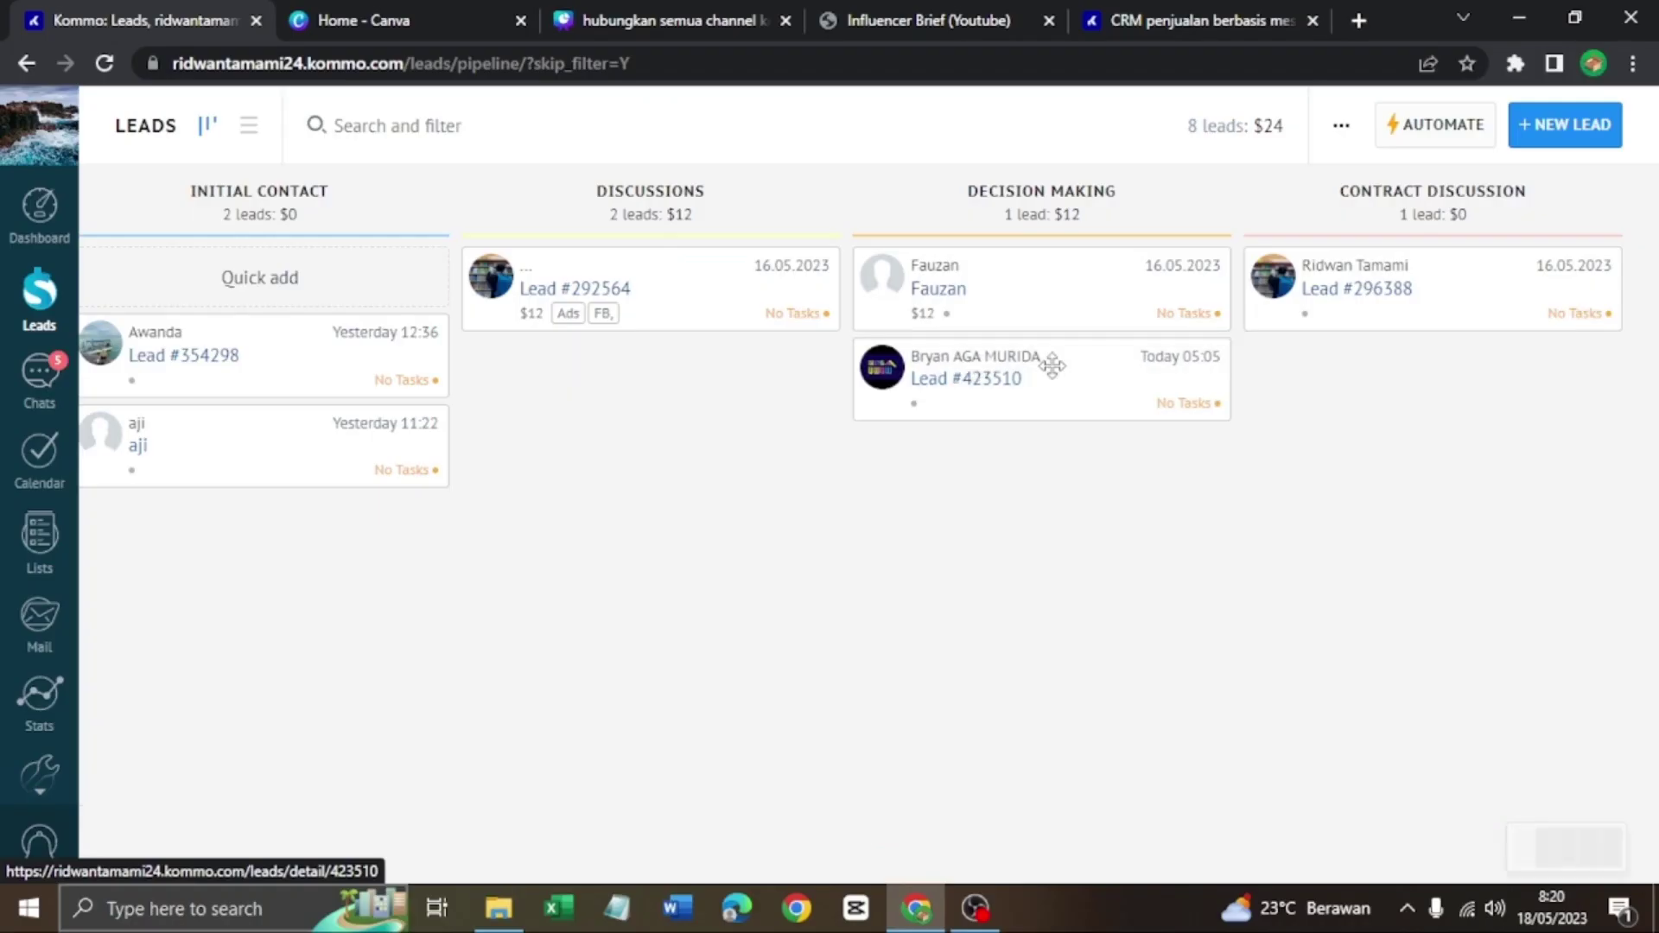
# Move one lead into Discussions and another from Initial Contact to Decision Making
pyautogui.moveTo(1048, 363); pyautogui.dragTo(667, 391)
pyautogui.moveTo(344, 470); pyautogui.dragTo(1065, 404)
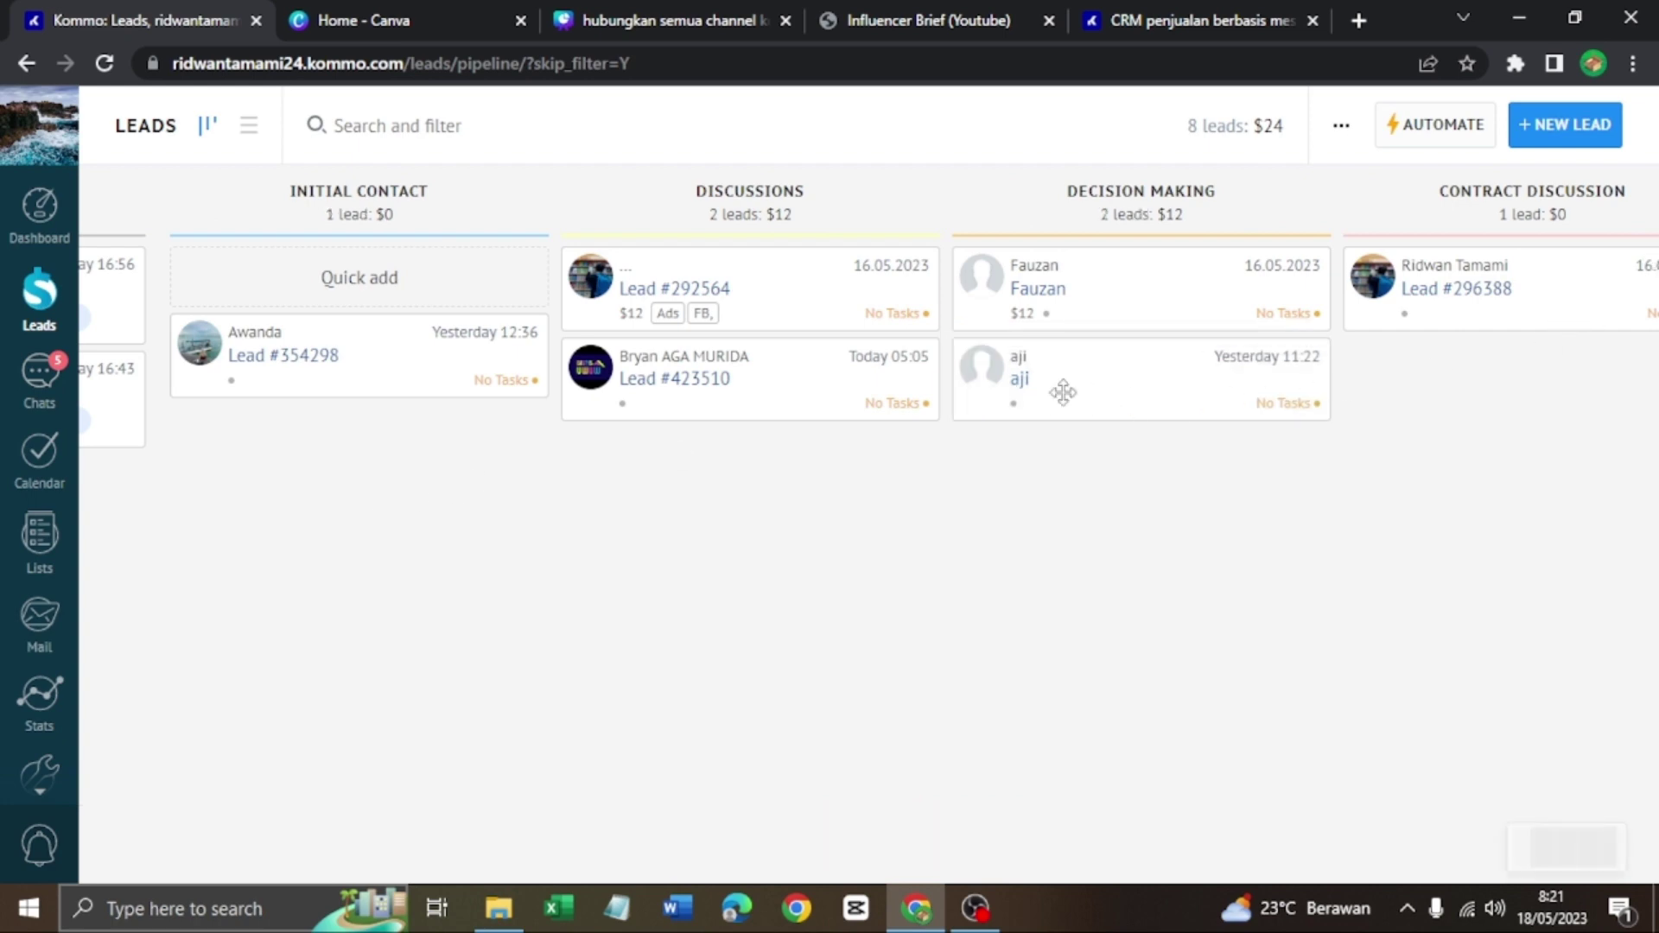
# Move the lead on to Contract Discussion, pan across the board, and return to the Dashboard
pyautogui.moveTo(631, 378); pyautogui.dragTo(1219, 391)
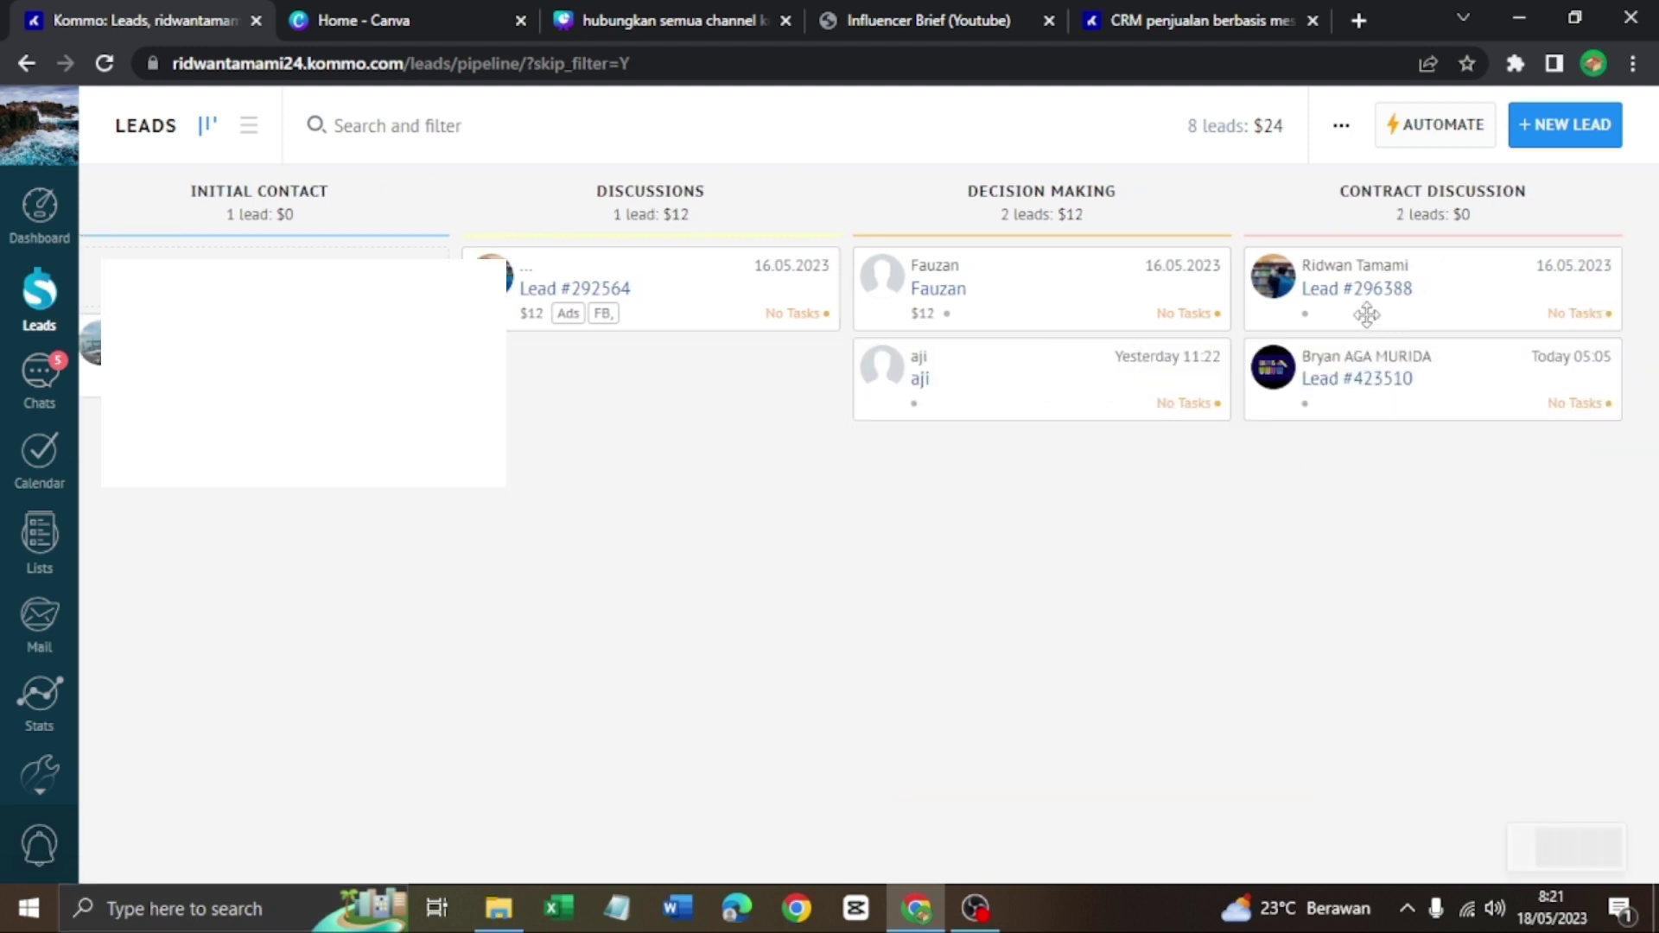
pyautogui.moveTo(641, 581); pyautogui.dragTo(1229, 591)
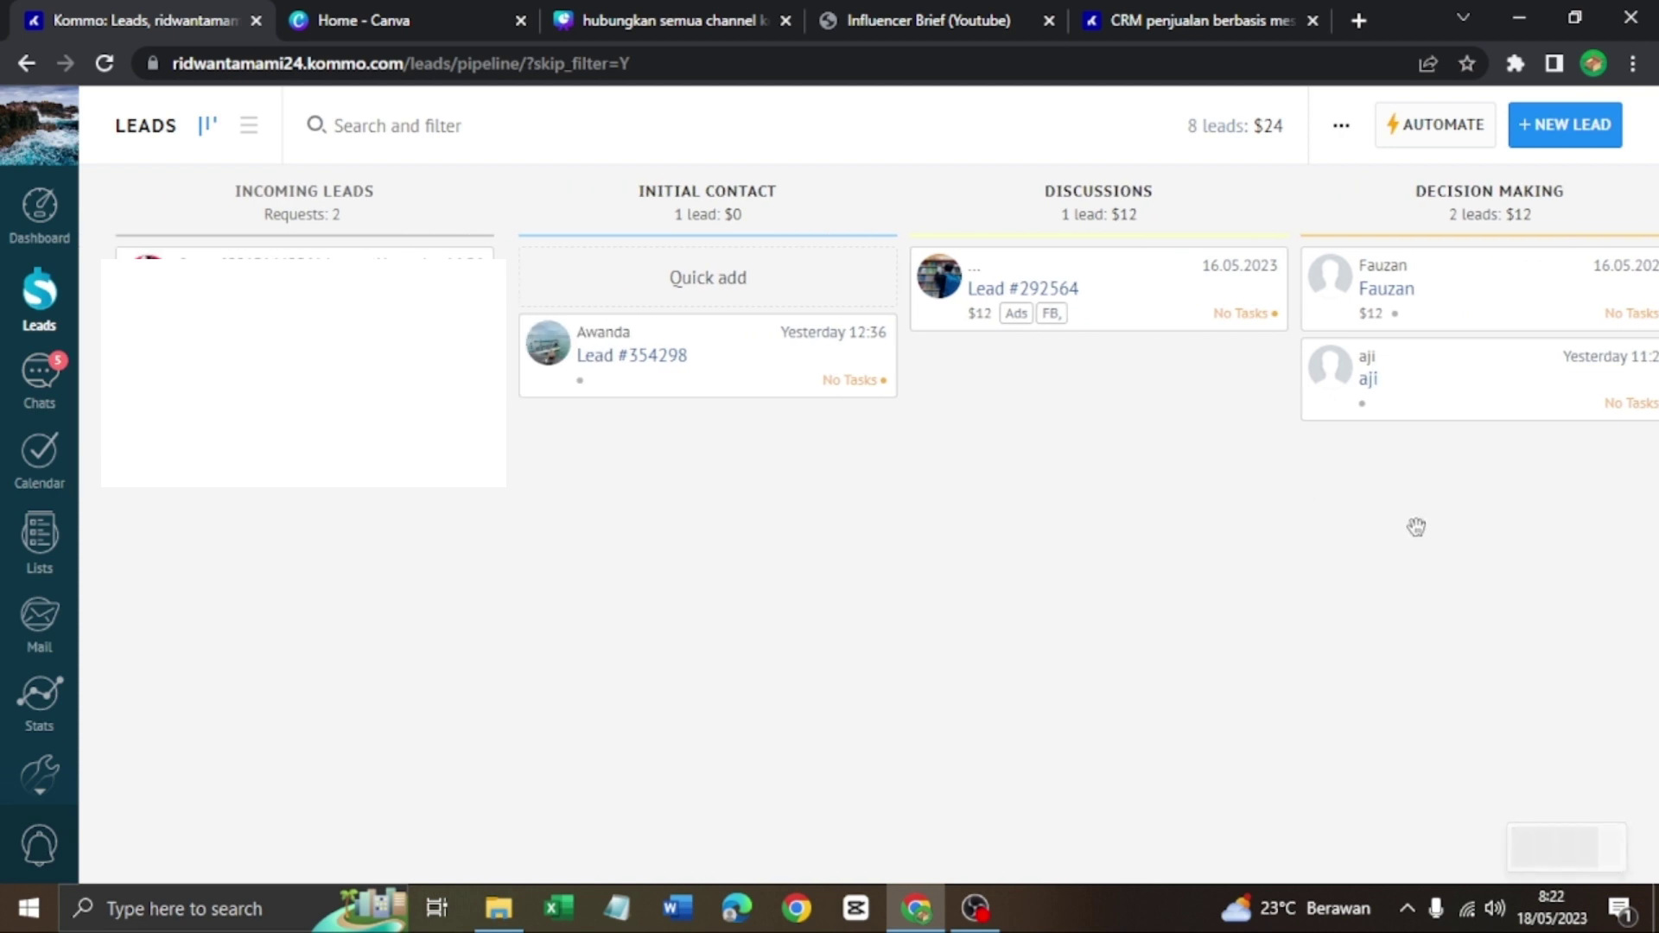
pyautogui.moveTo(1414, 526); pyautogui.dragTo(1504, 626)
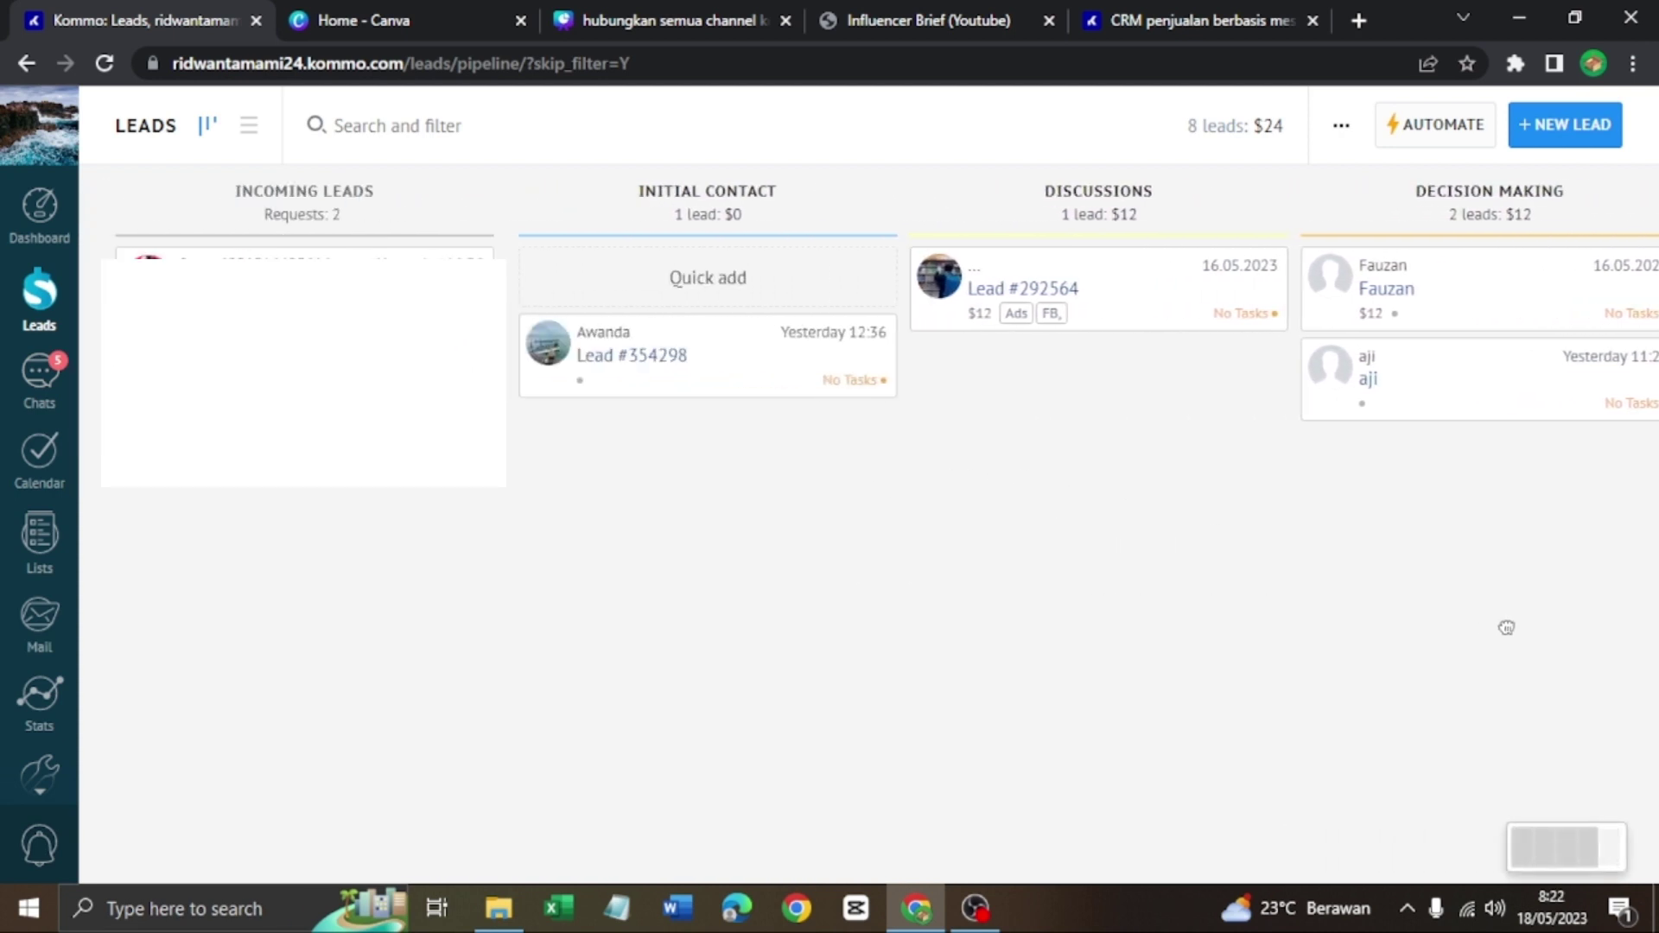
pyautogui.moveTo(1530, 548); pyautogui.dragTo(844, 574)
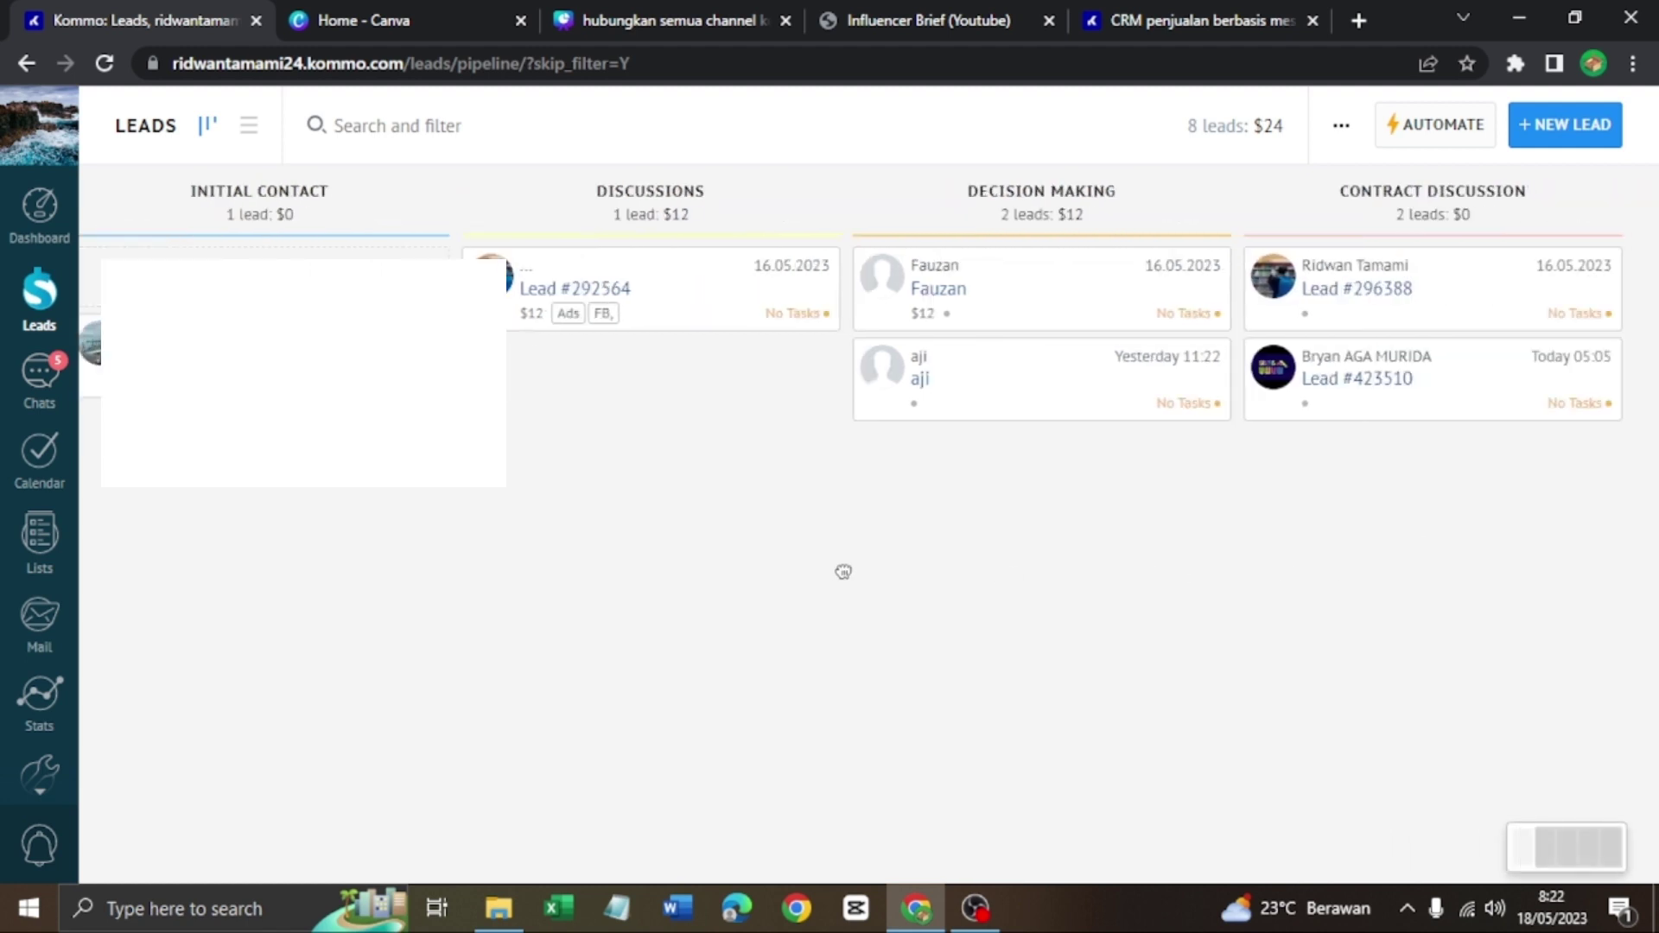
pyautogui.moveTo(449, 504); pyautogui.dragTo(1123, 604)
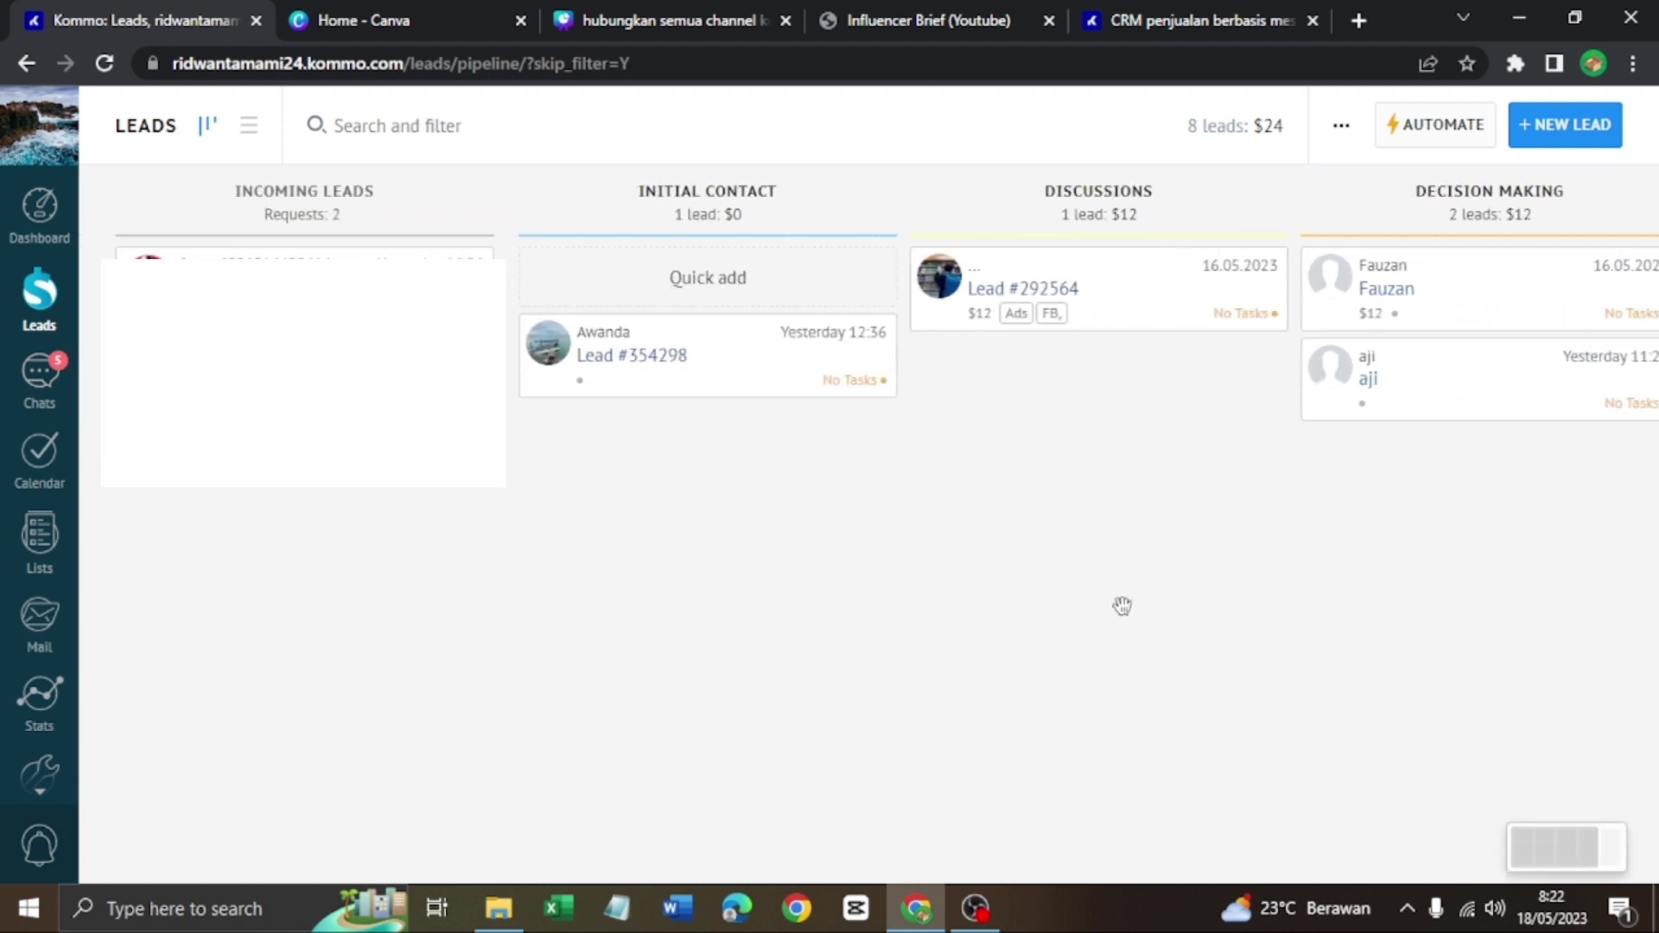
pyautogui.click(40, 207)
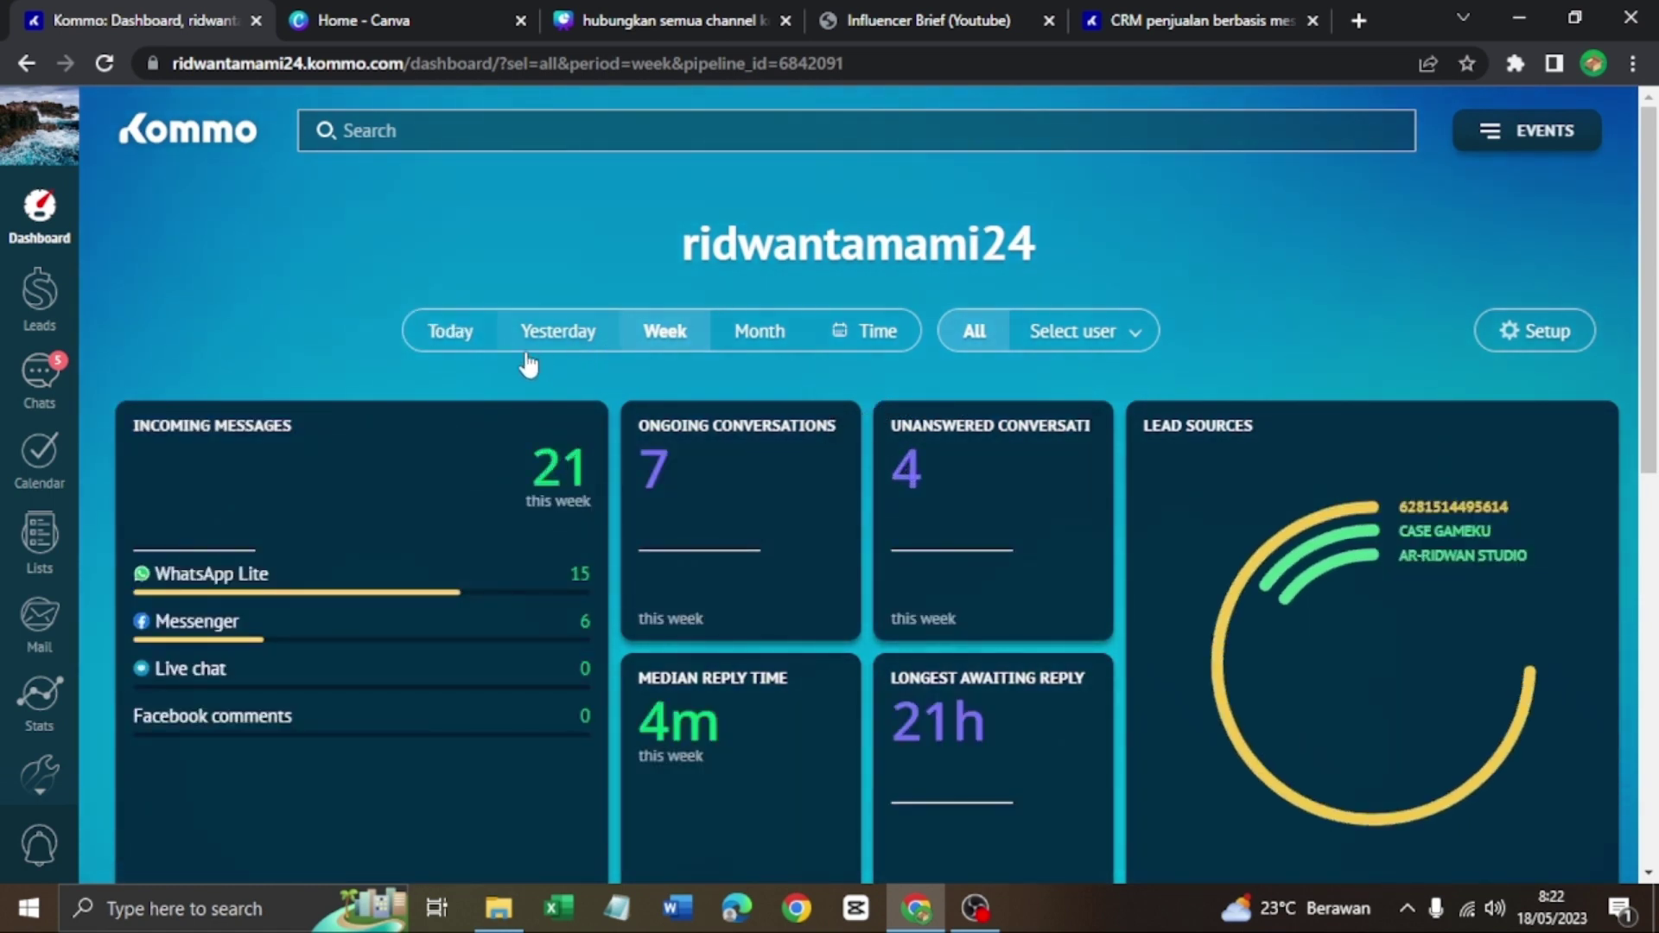
pyautogui.scroll(-5, 526, 352)
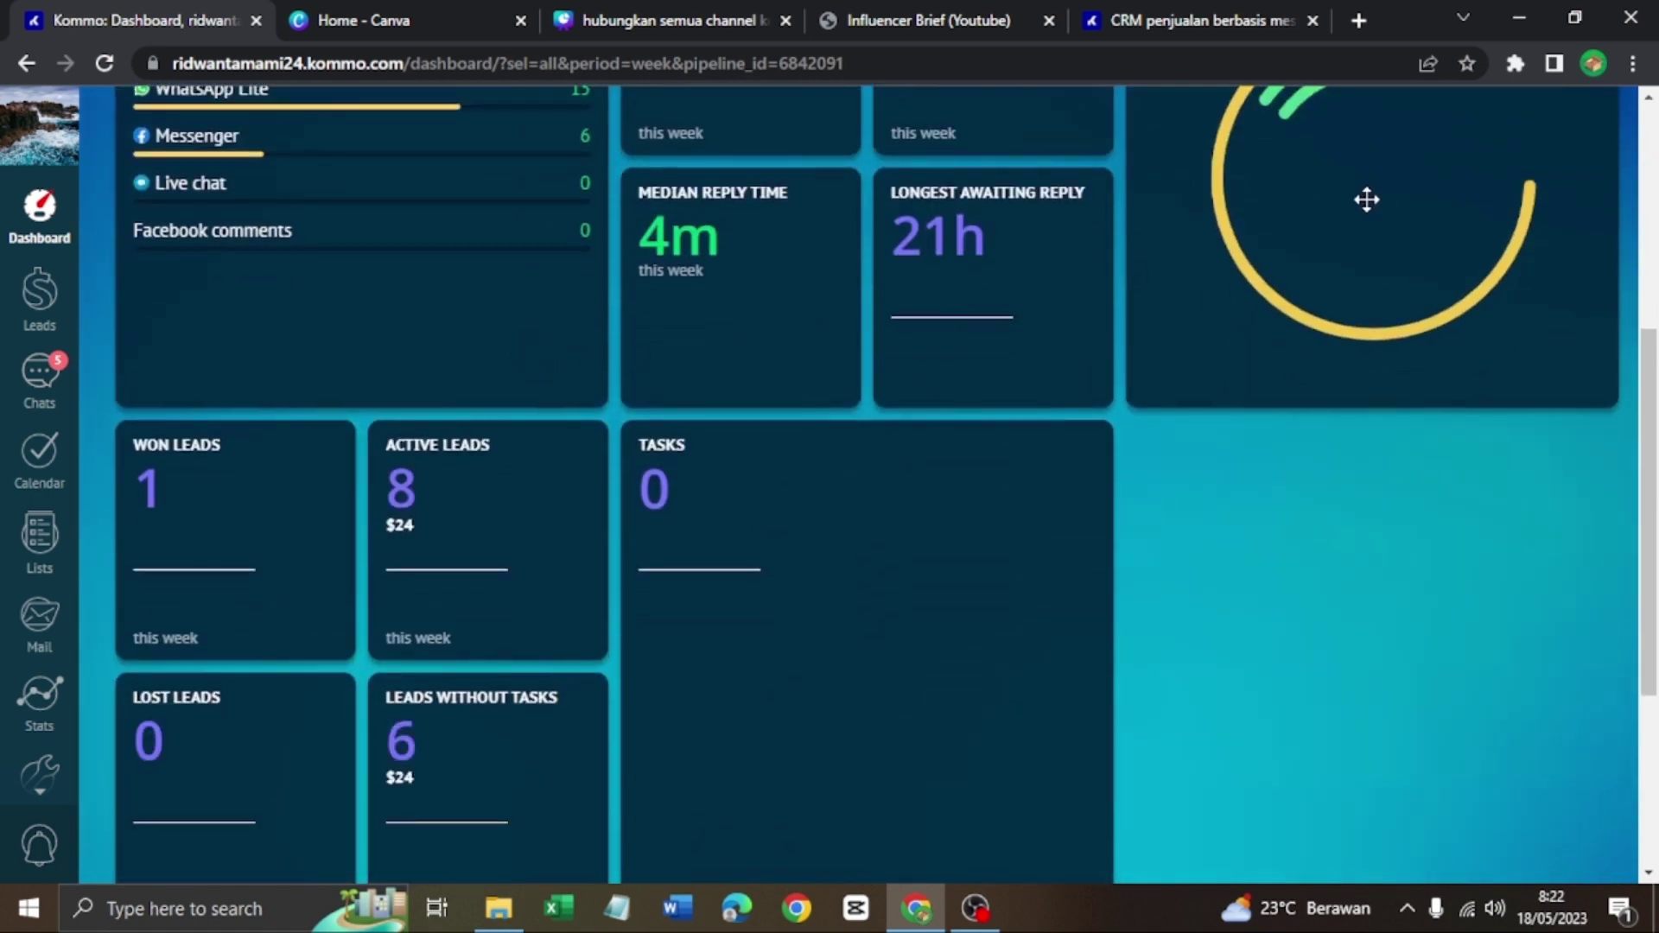
pyautogui.scroll(4, 808, 385)
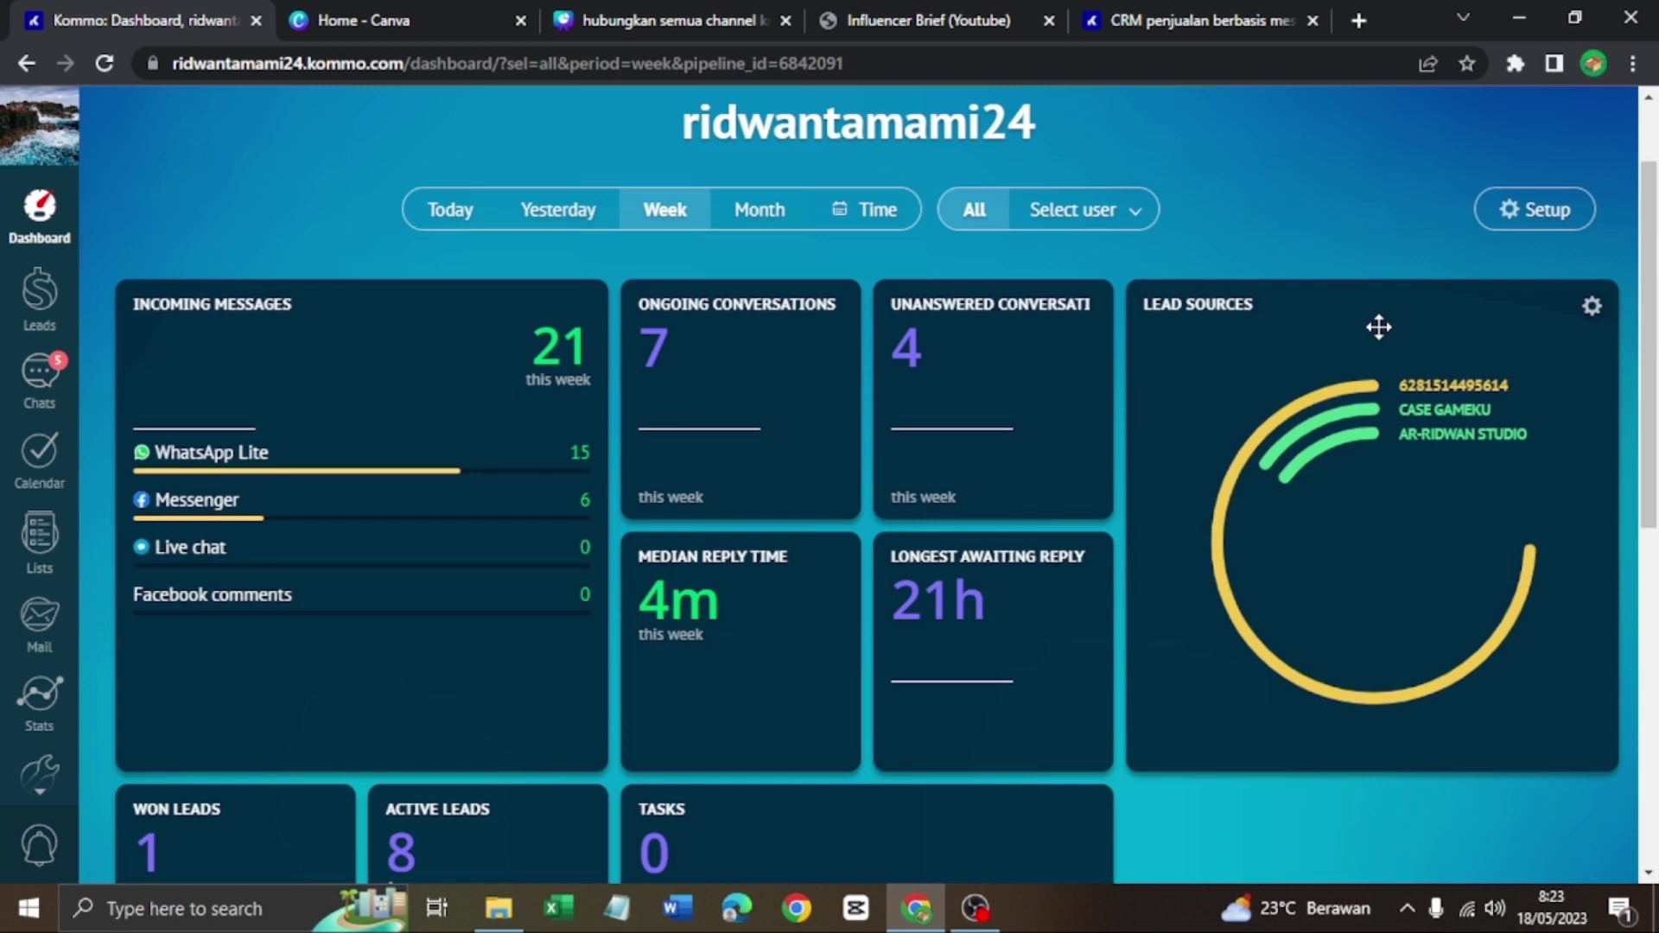
pyautogui.scroll(-3, 1381, 329)
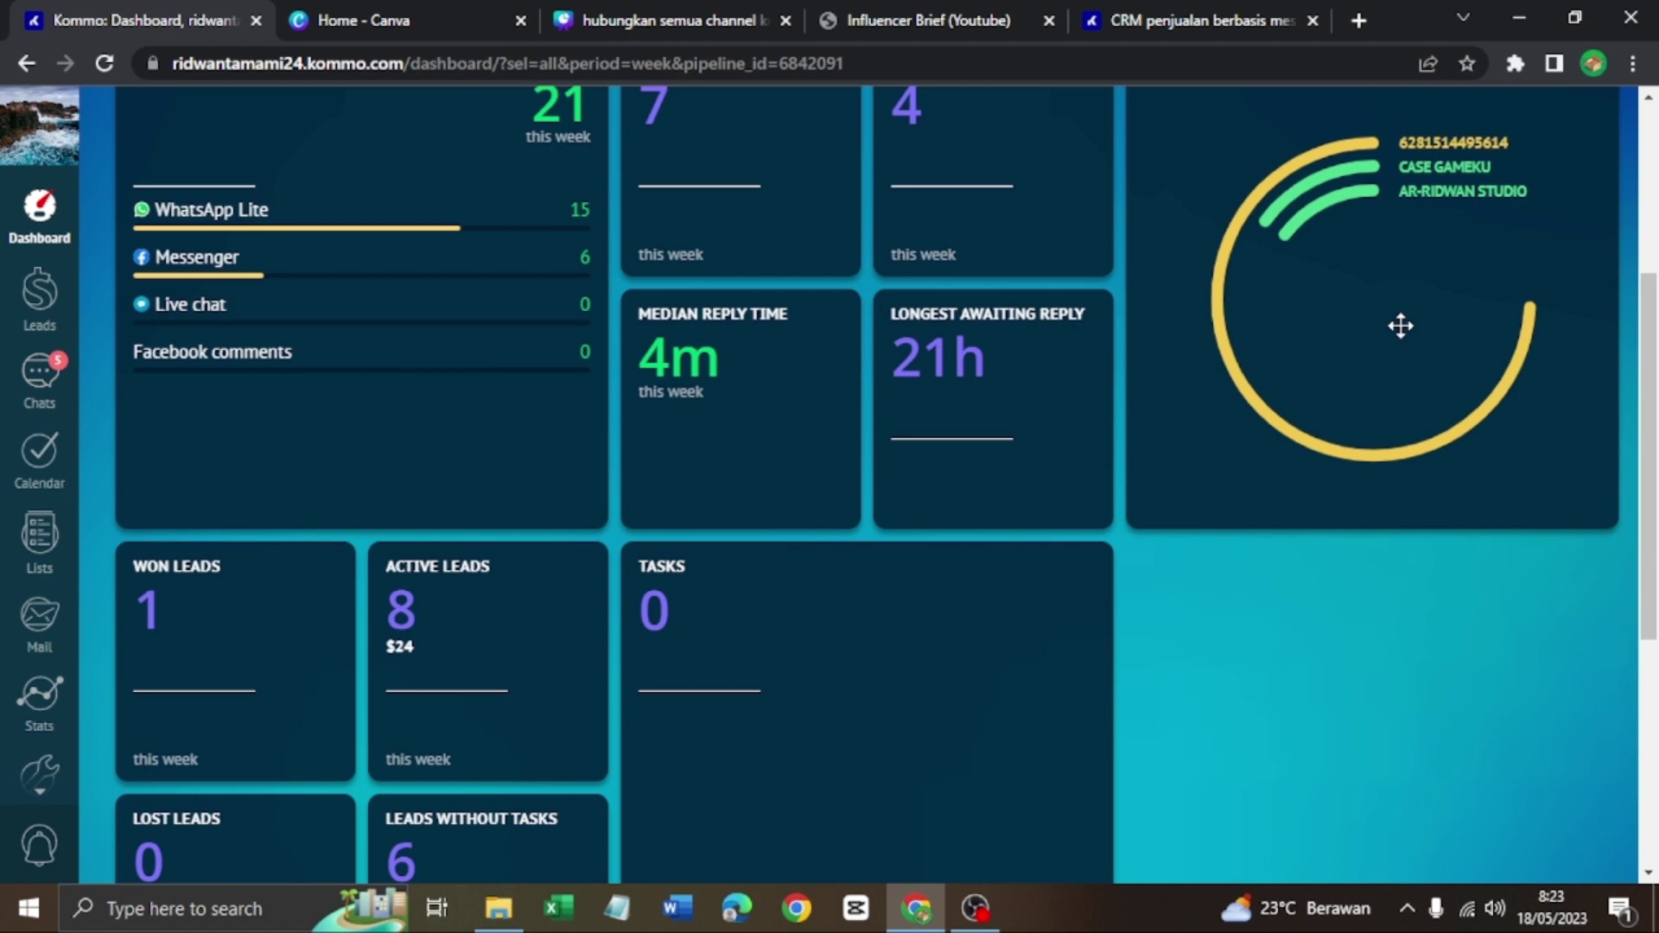
pyautogui.scroll(4, 1382, 324)
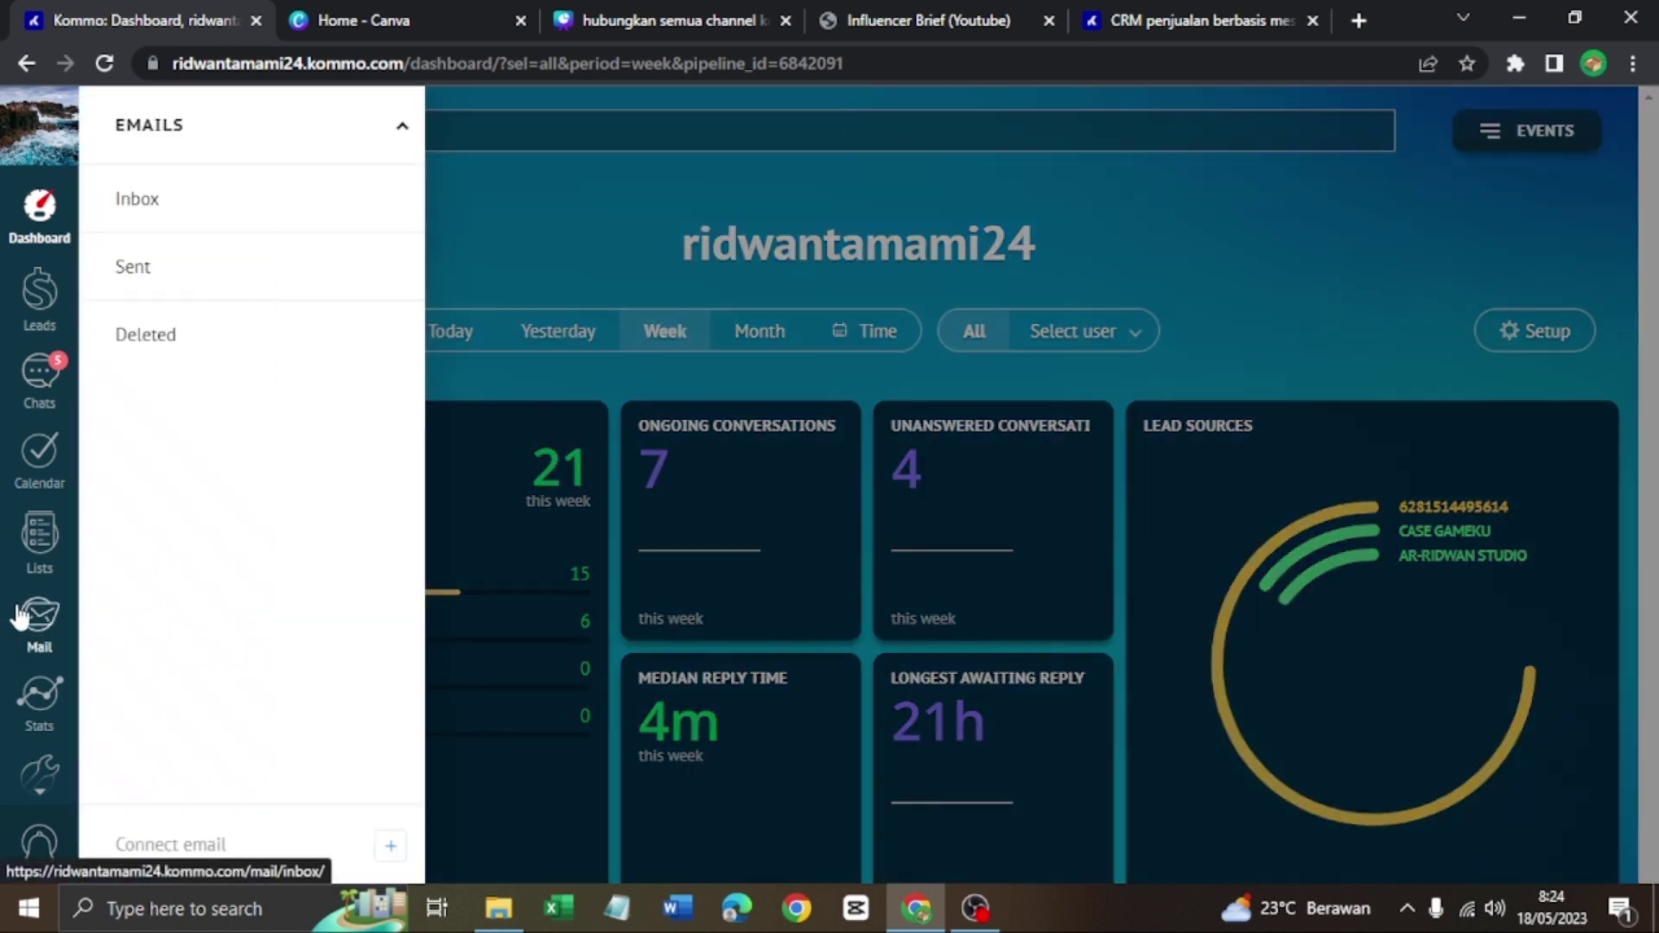
pyautogui.moveTo(48, 567)
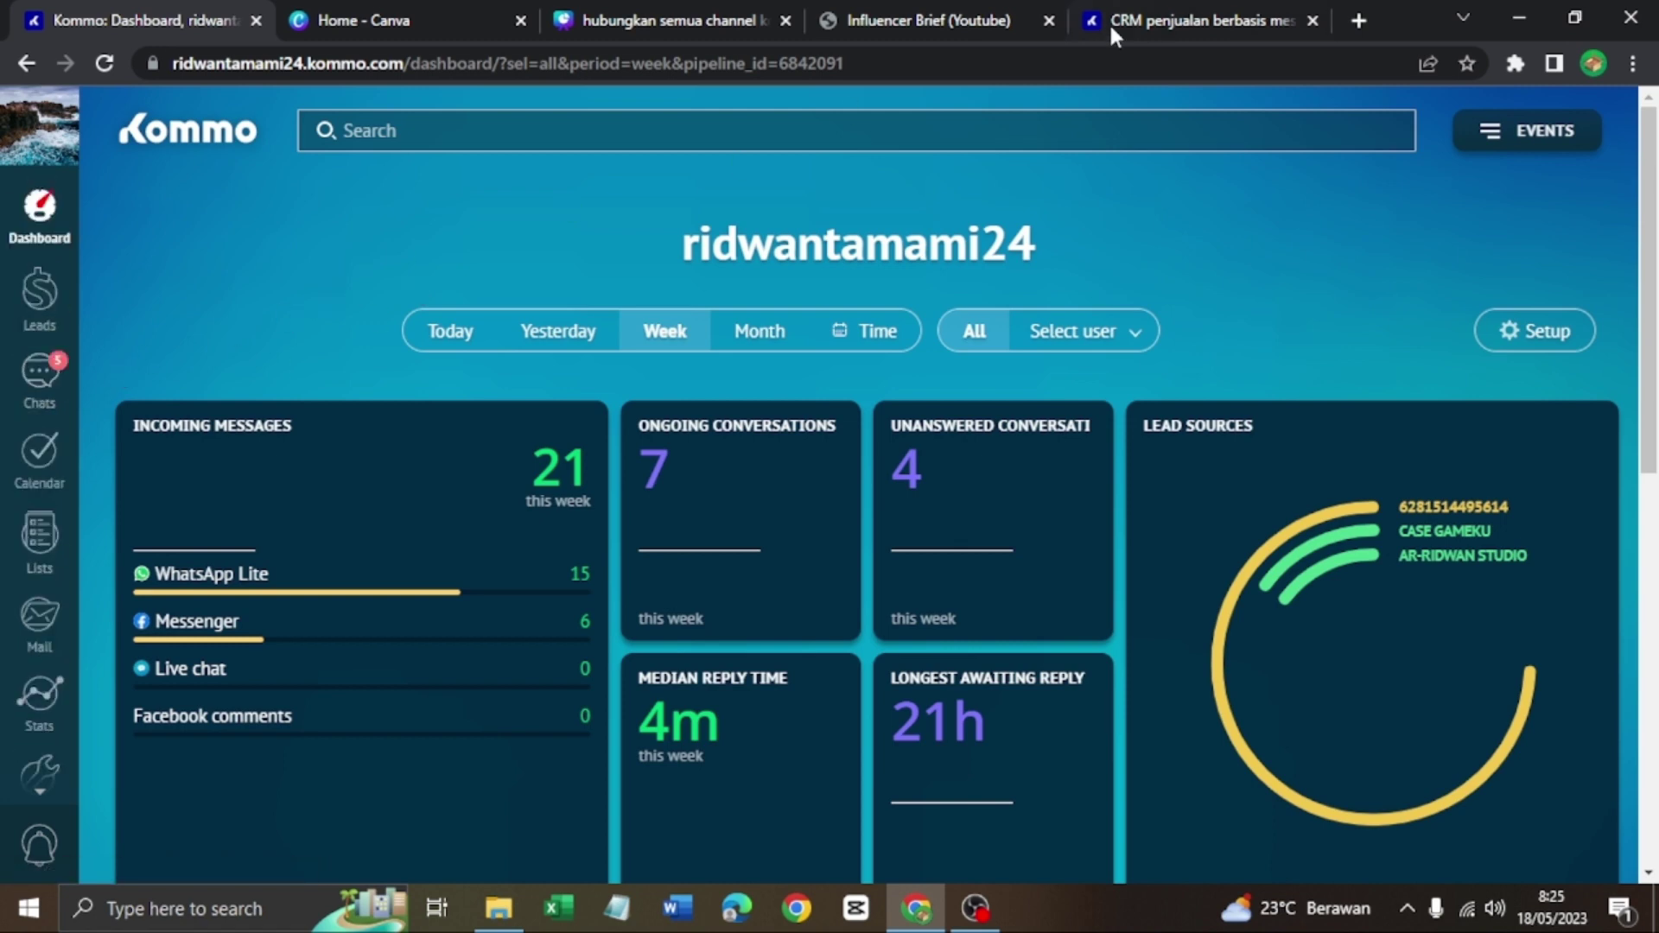
# On the kommo.com tab, sign up for the free trial (Coba Gratis) using a Google account
pyautogui.click(1165, 13)
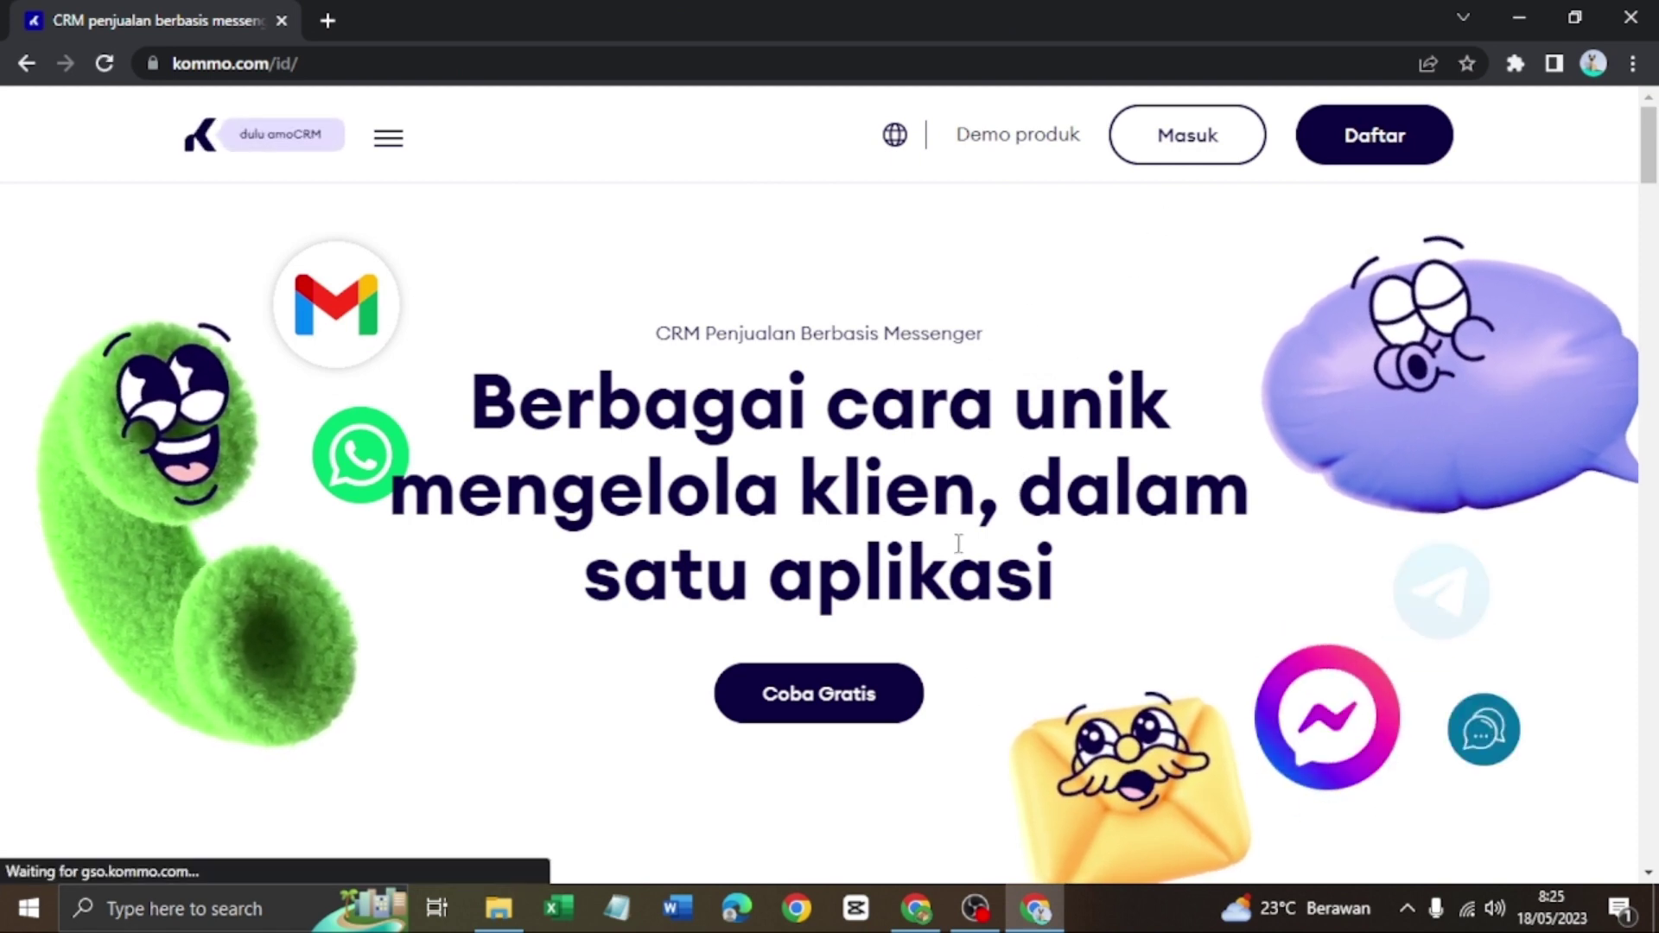
pyautogui.click(859, 701)
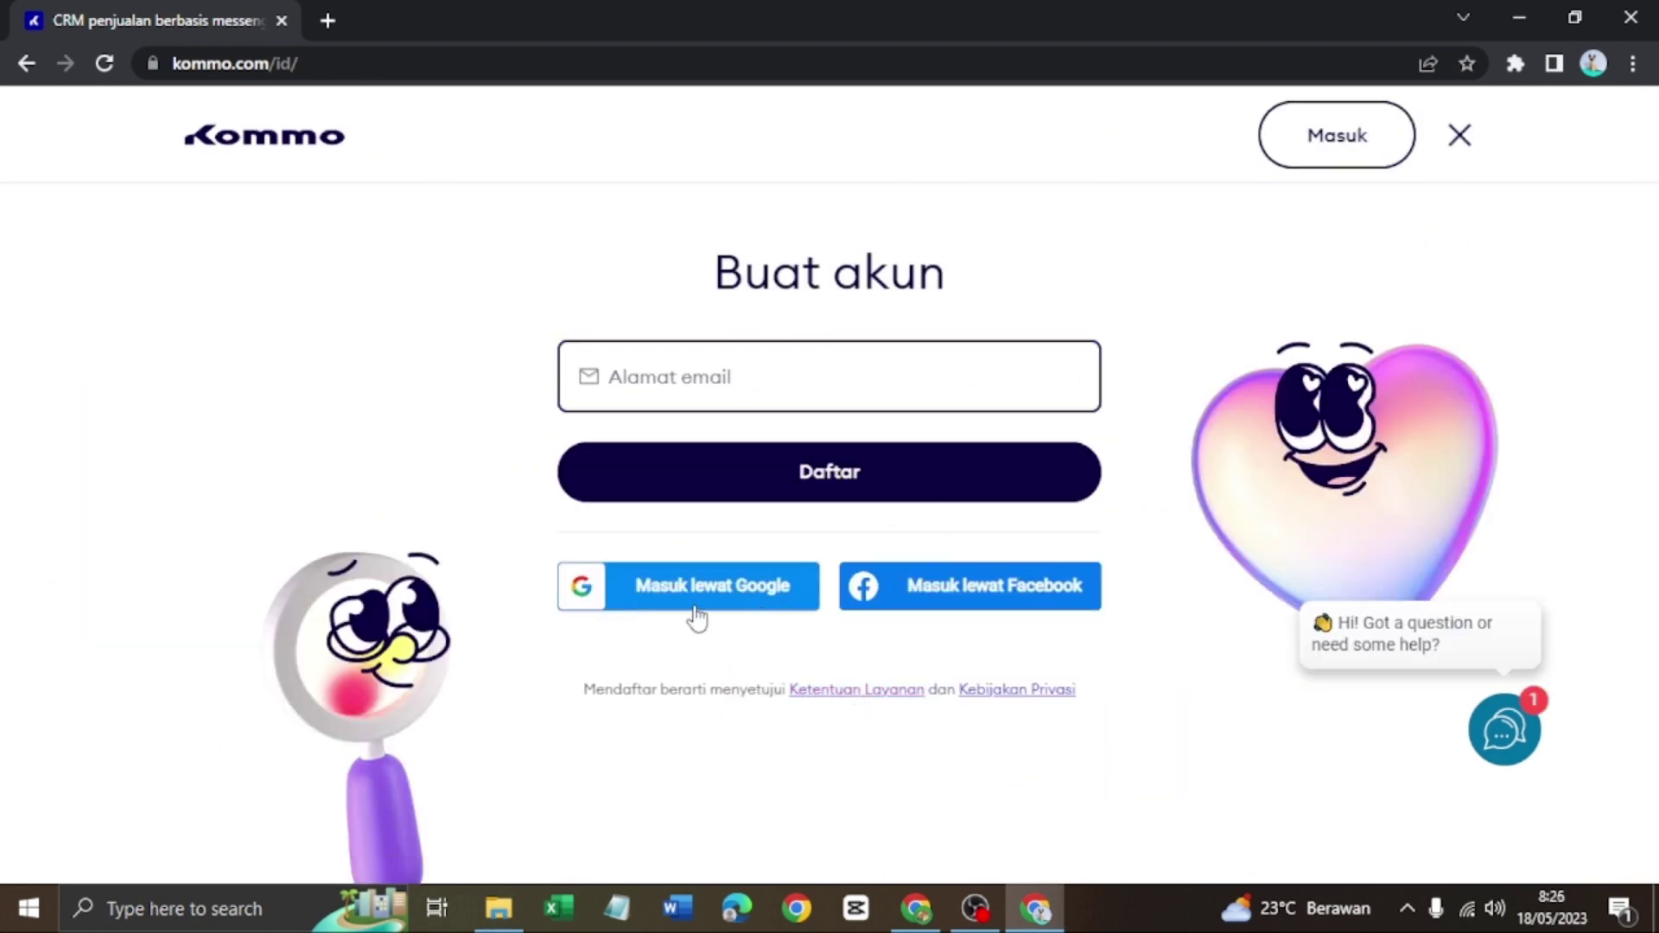
pyautogui.click(735, 605)
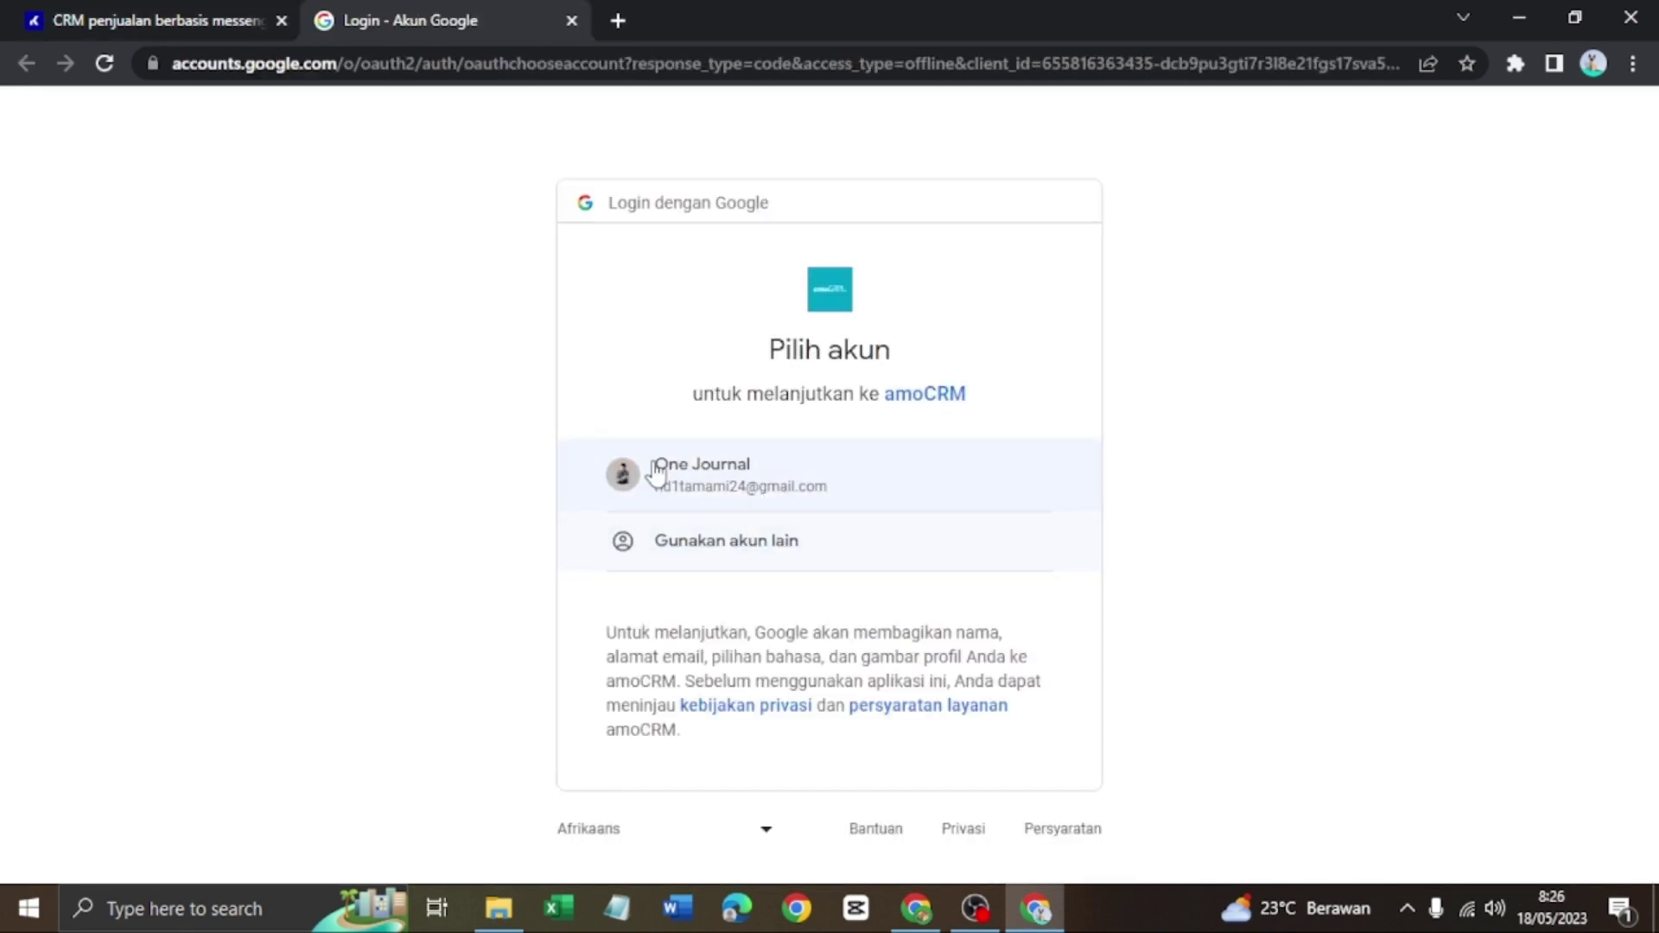
pyautogui.click(749, 488)
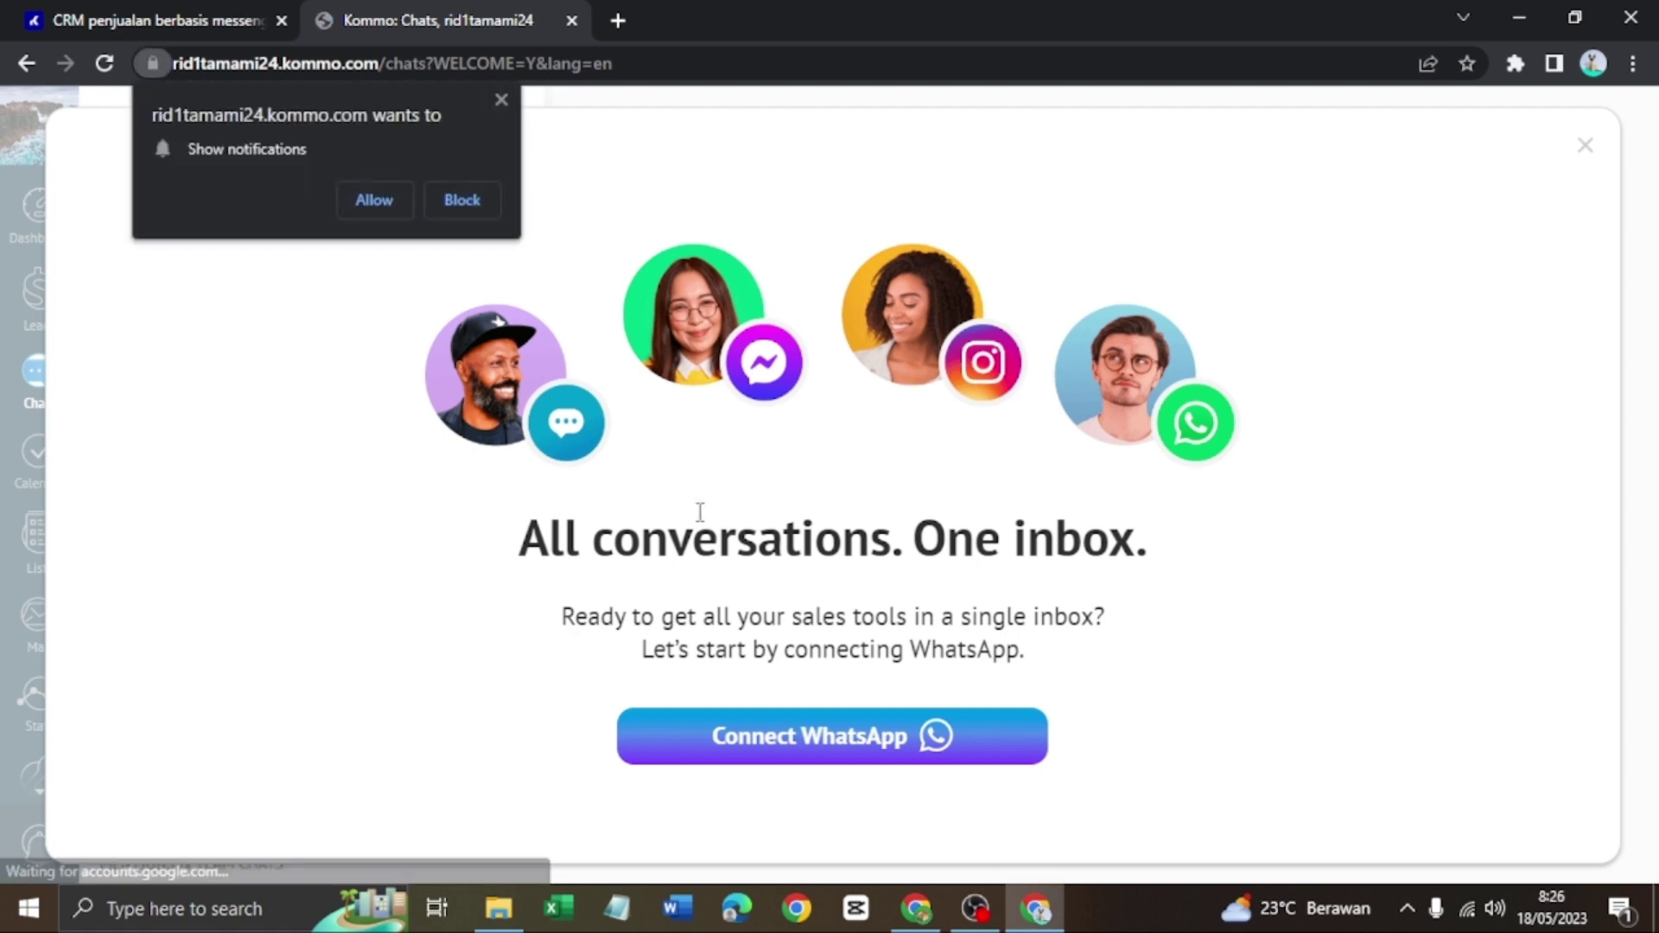
# Connect WhatsApp Lite to the new inbox, dismissing the notification prompt and answering the import question
pyautogui.click(875, 755)
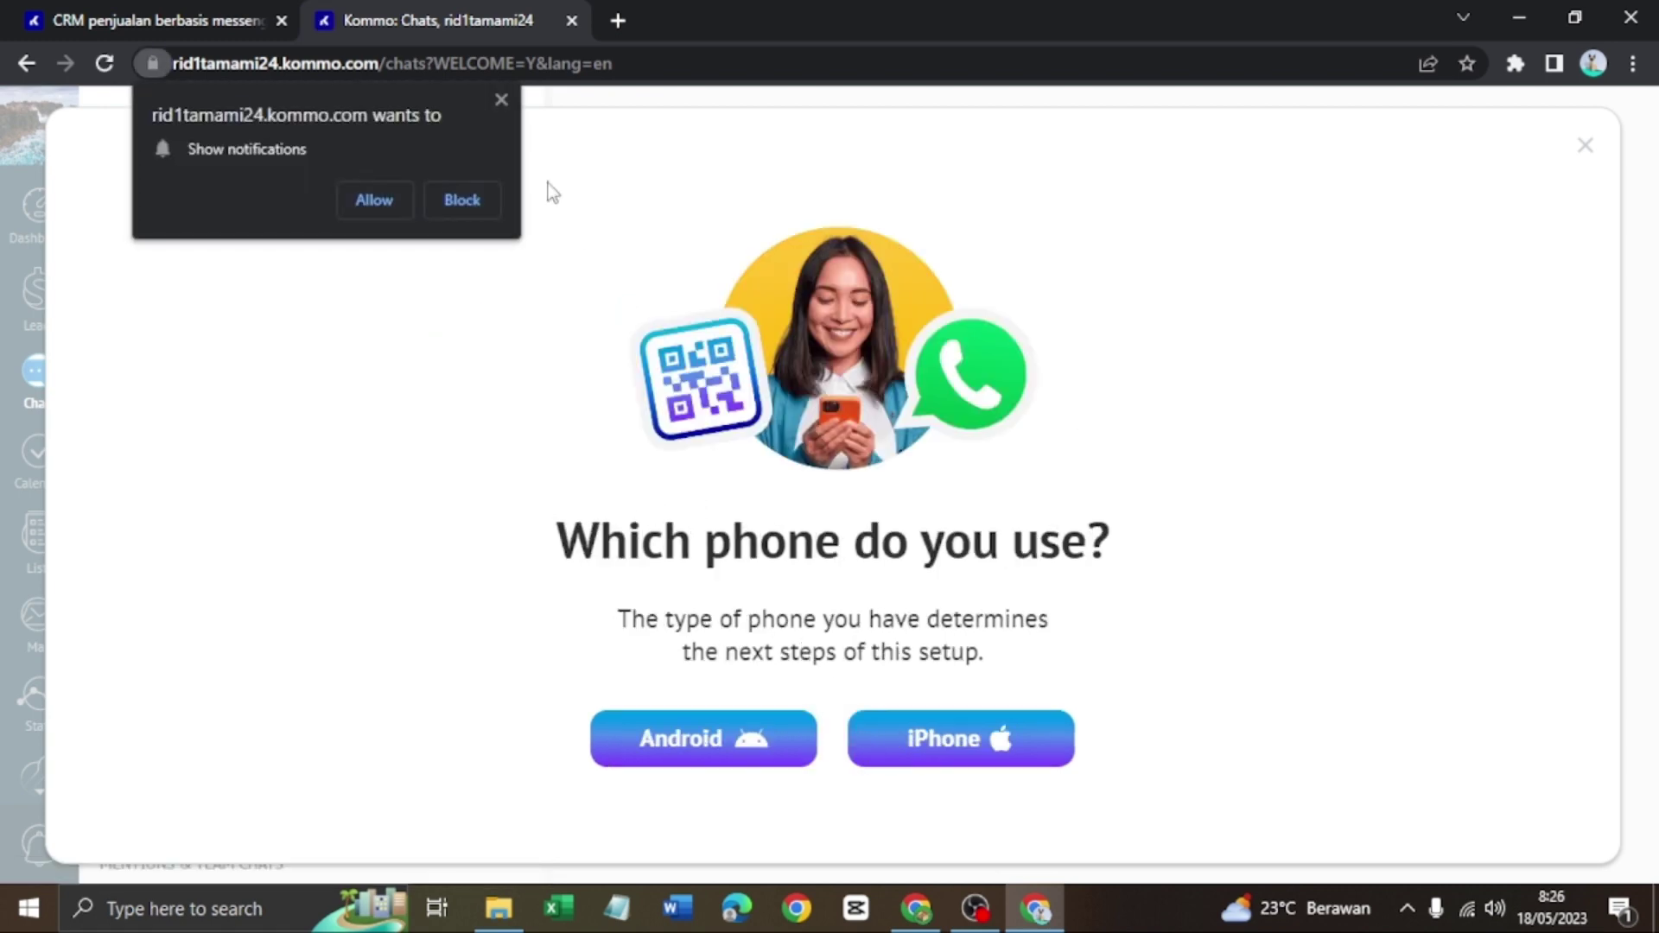
pyautogui.click(502, 100)
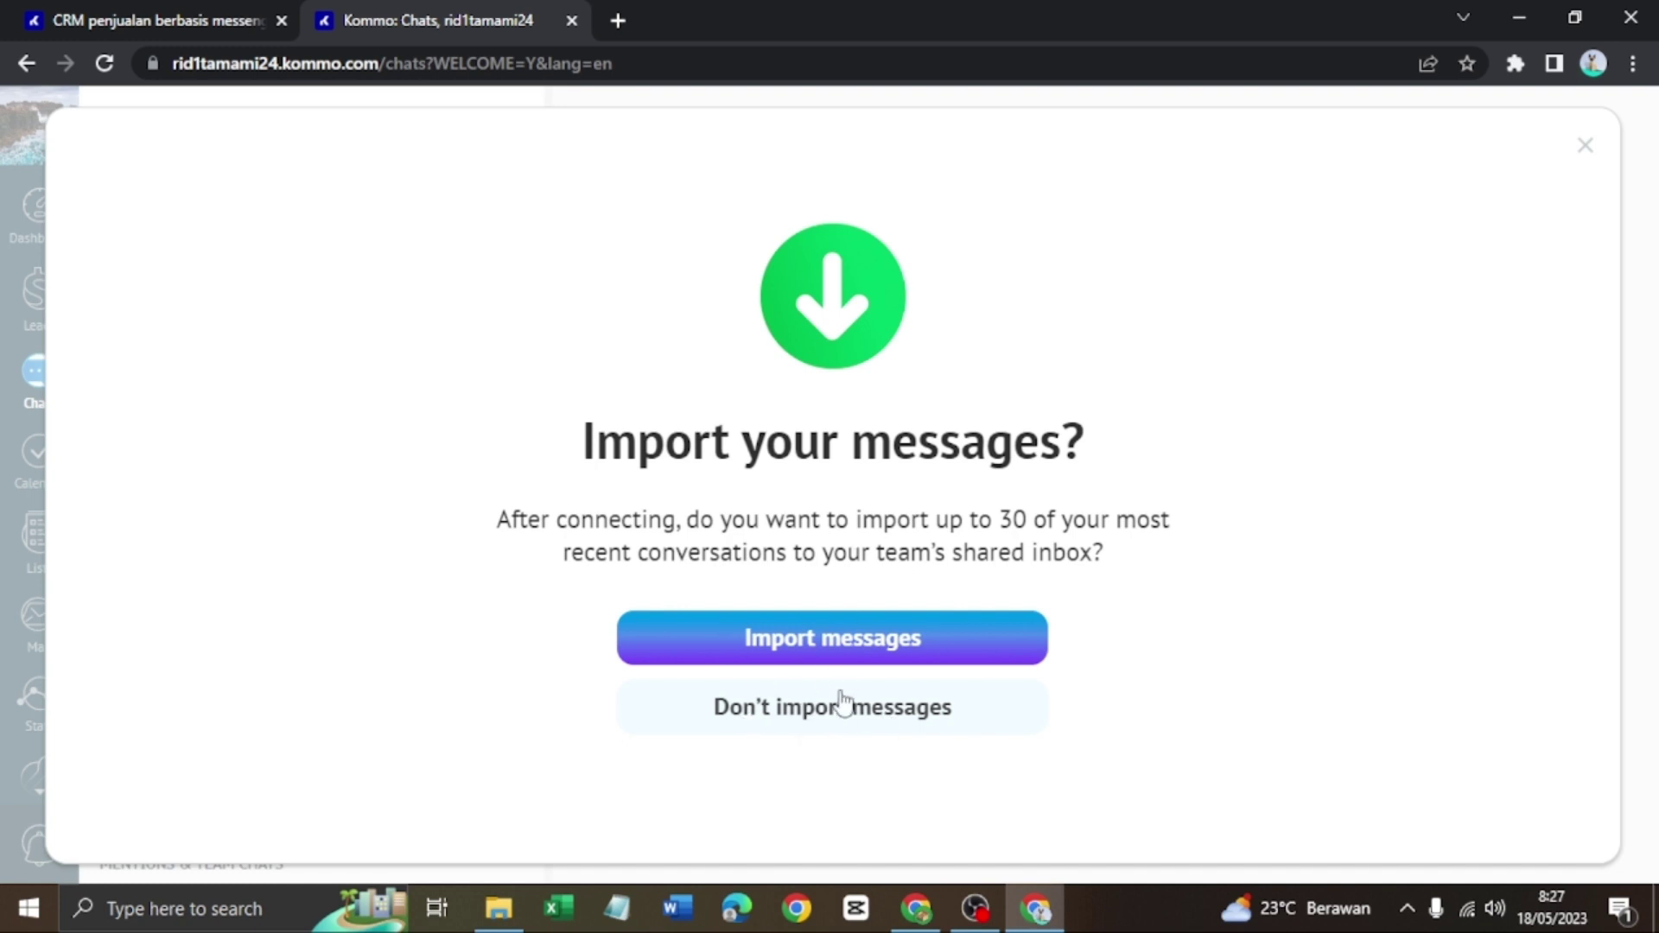
pyautogui.click(929, 654)
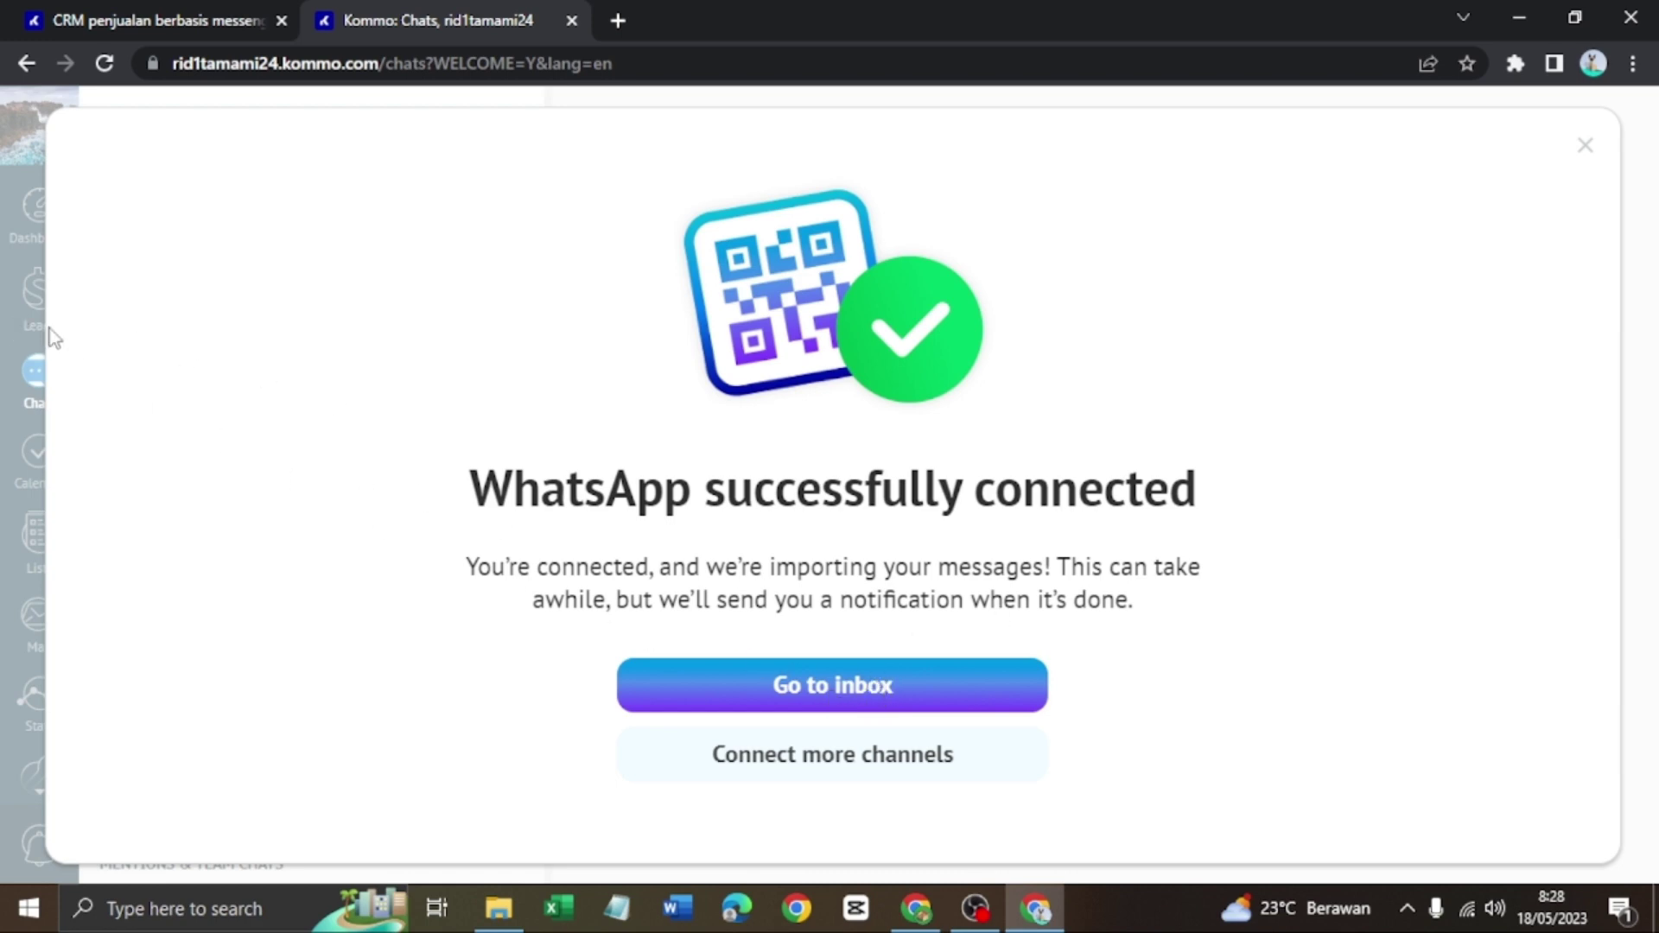
pyautogui.click(878, 765)
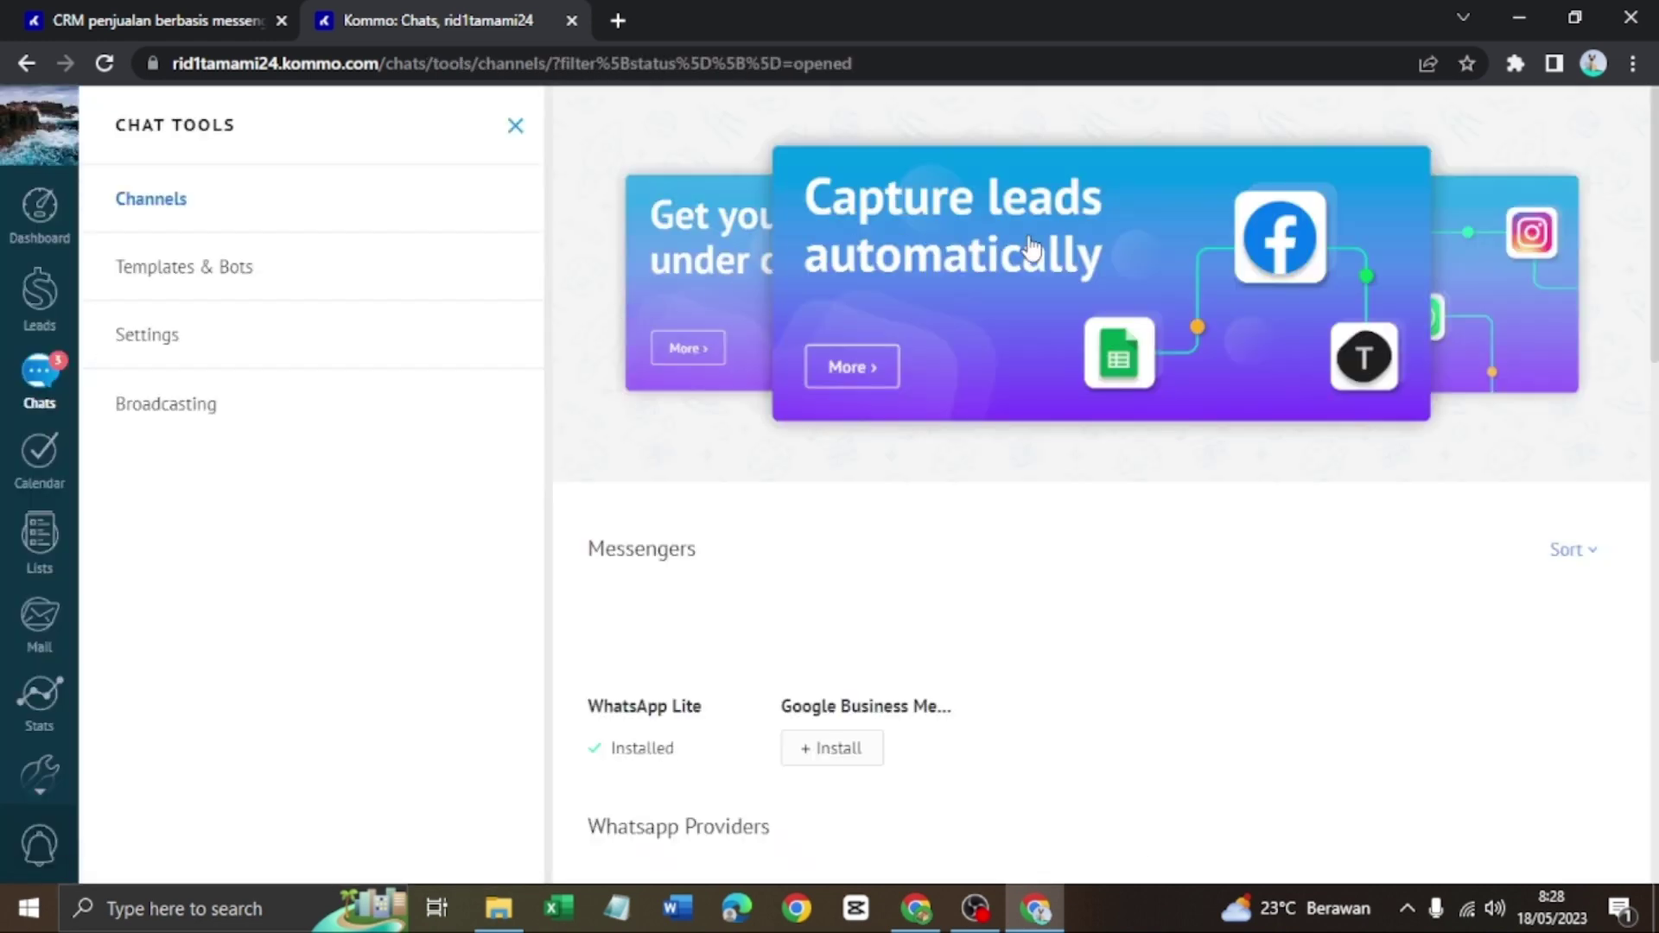
# Browse the Chat Tools channel list and open Facebook's install details in the Messengers row
pyautogui.scroll(-3, 1002, 513)
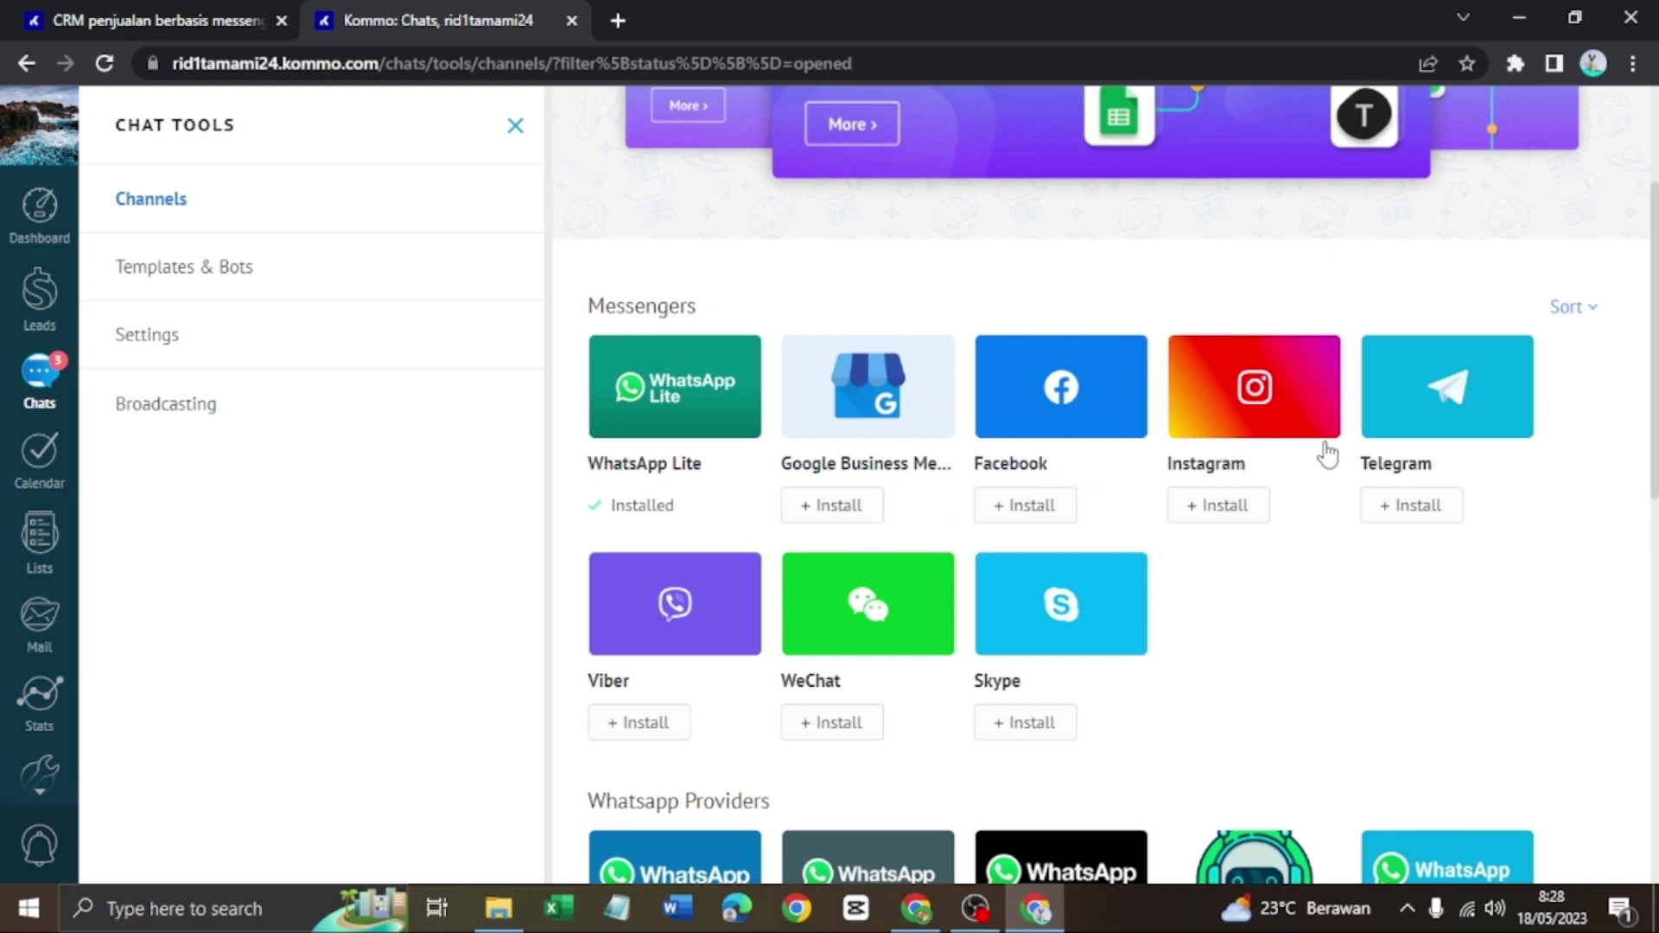
pyautogui.scroll(-3, 1443, 458)
pyautogui.scroll(-3, 834, 471)
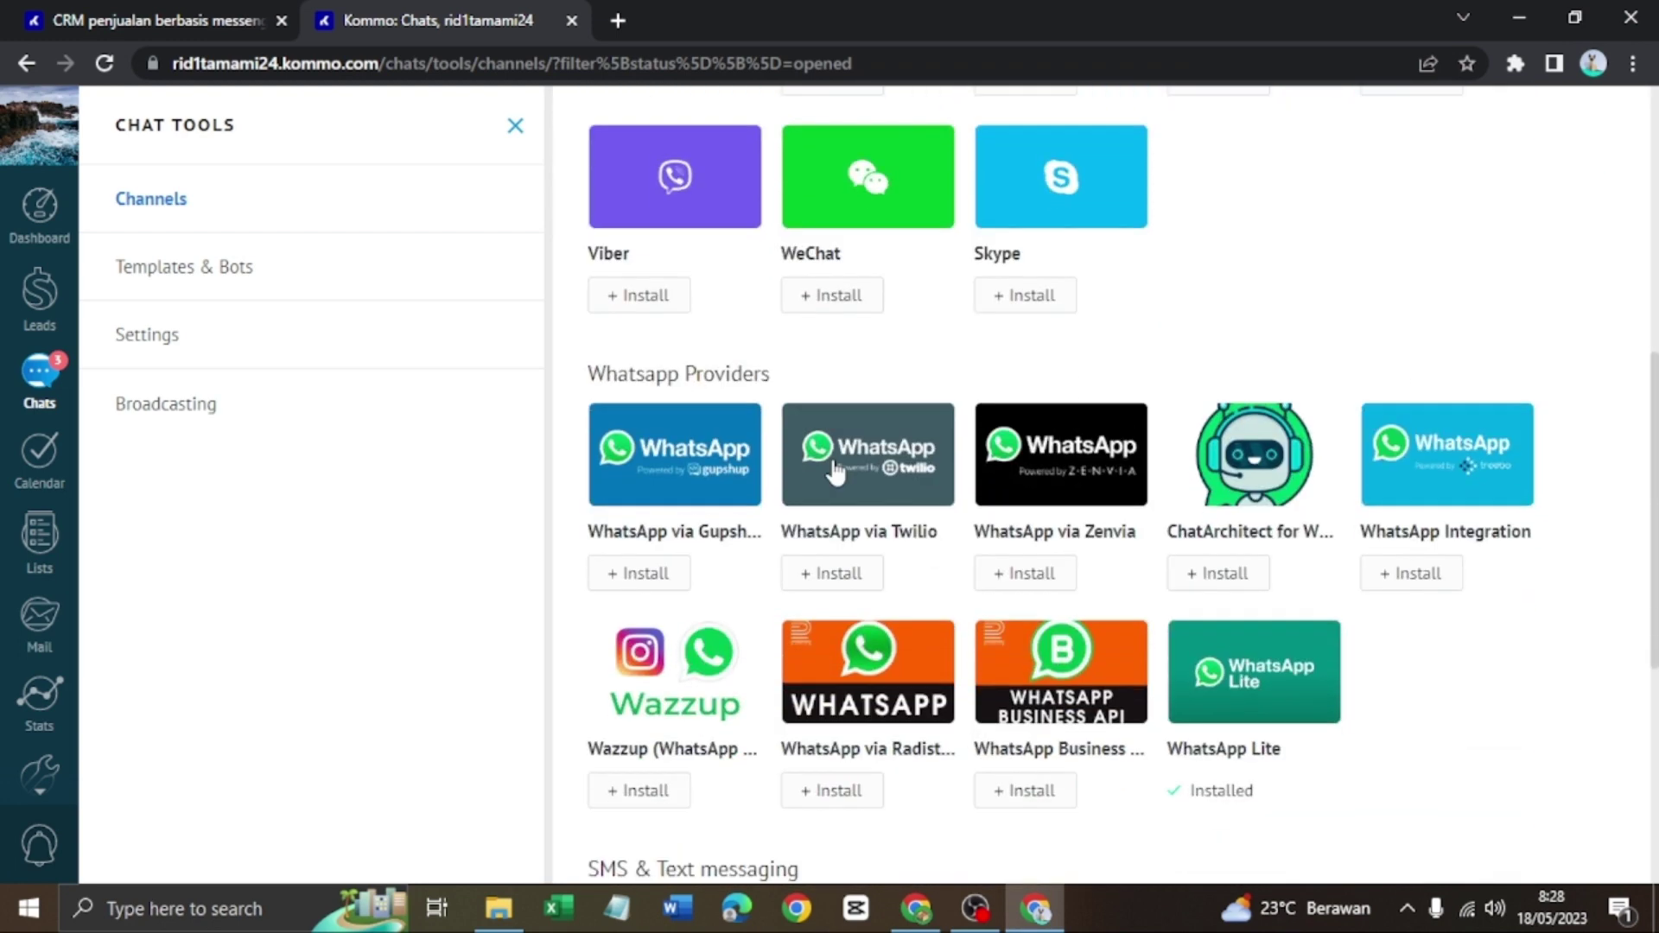
pyautogui.scroll(-5, 1012, 541)
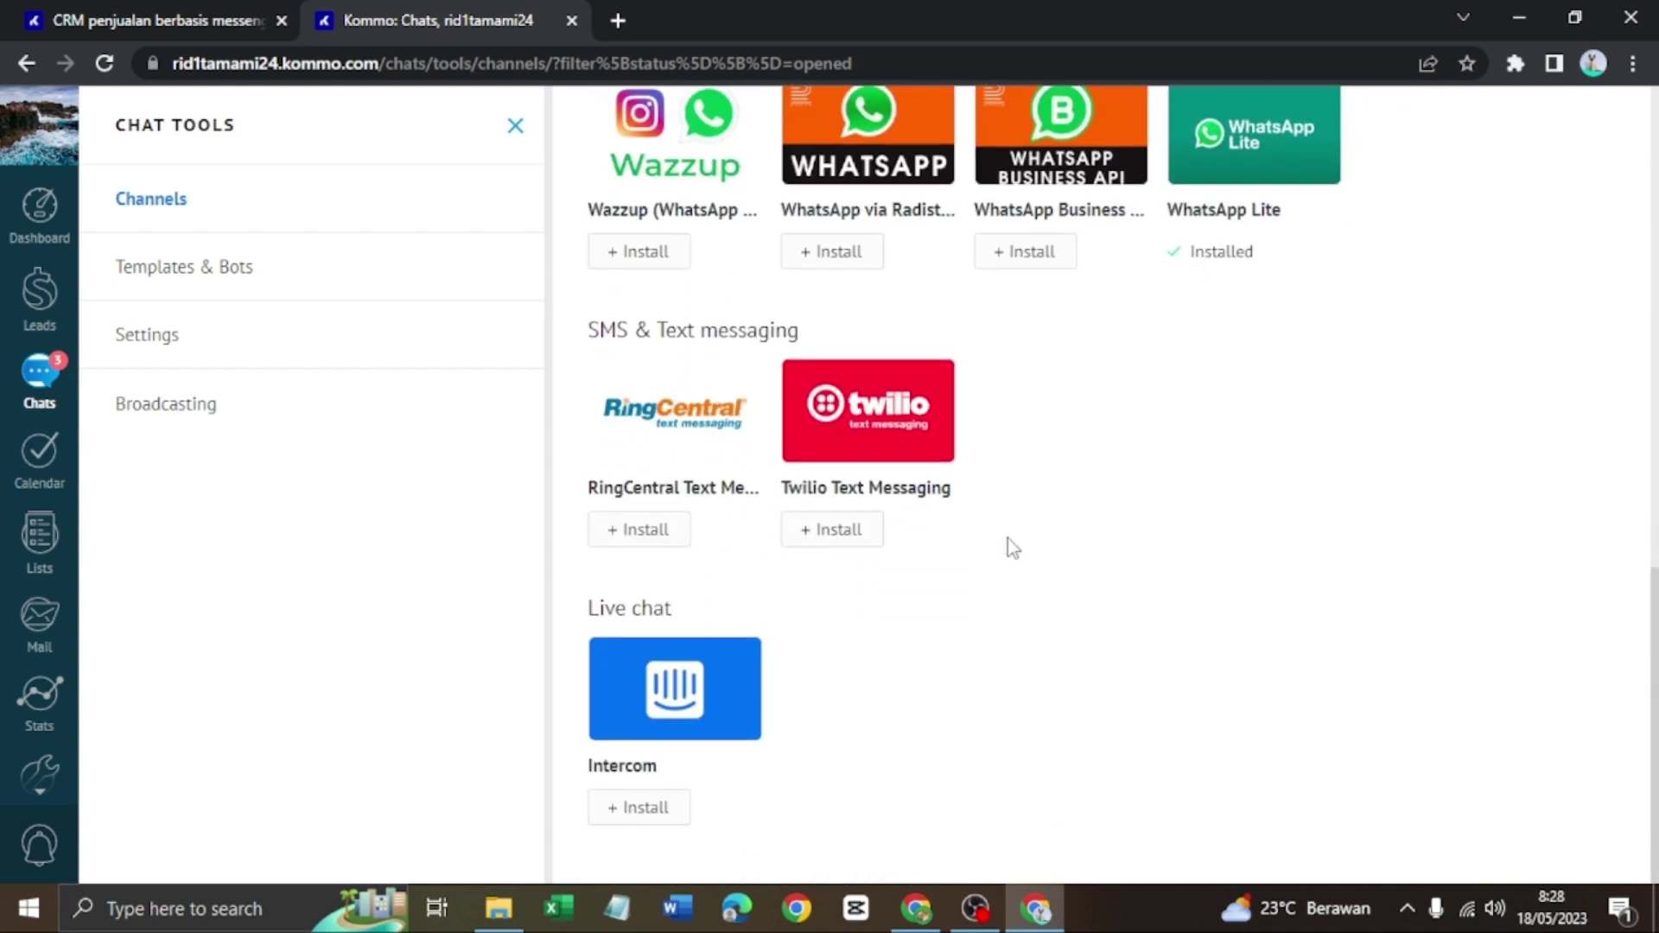
pyautogui.scroll(12, 1004, 543)
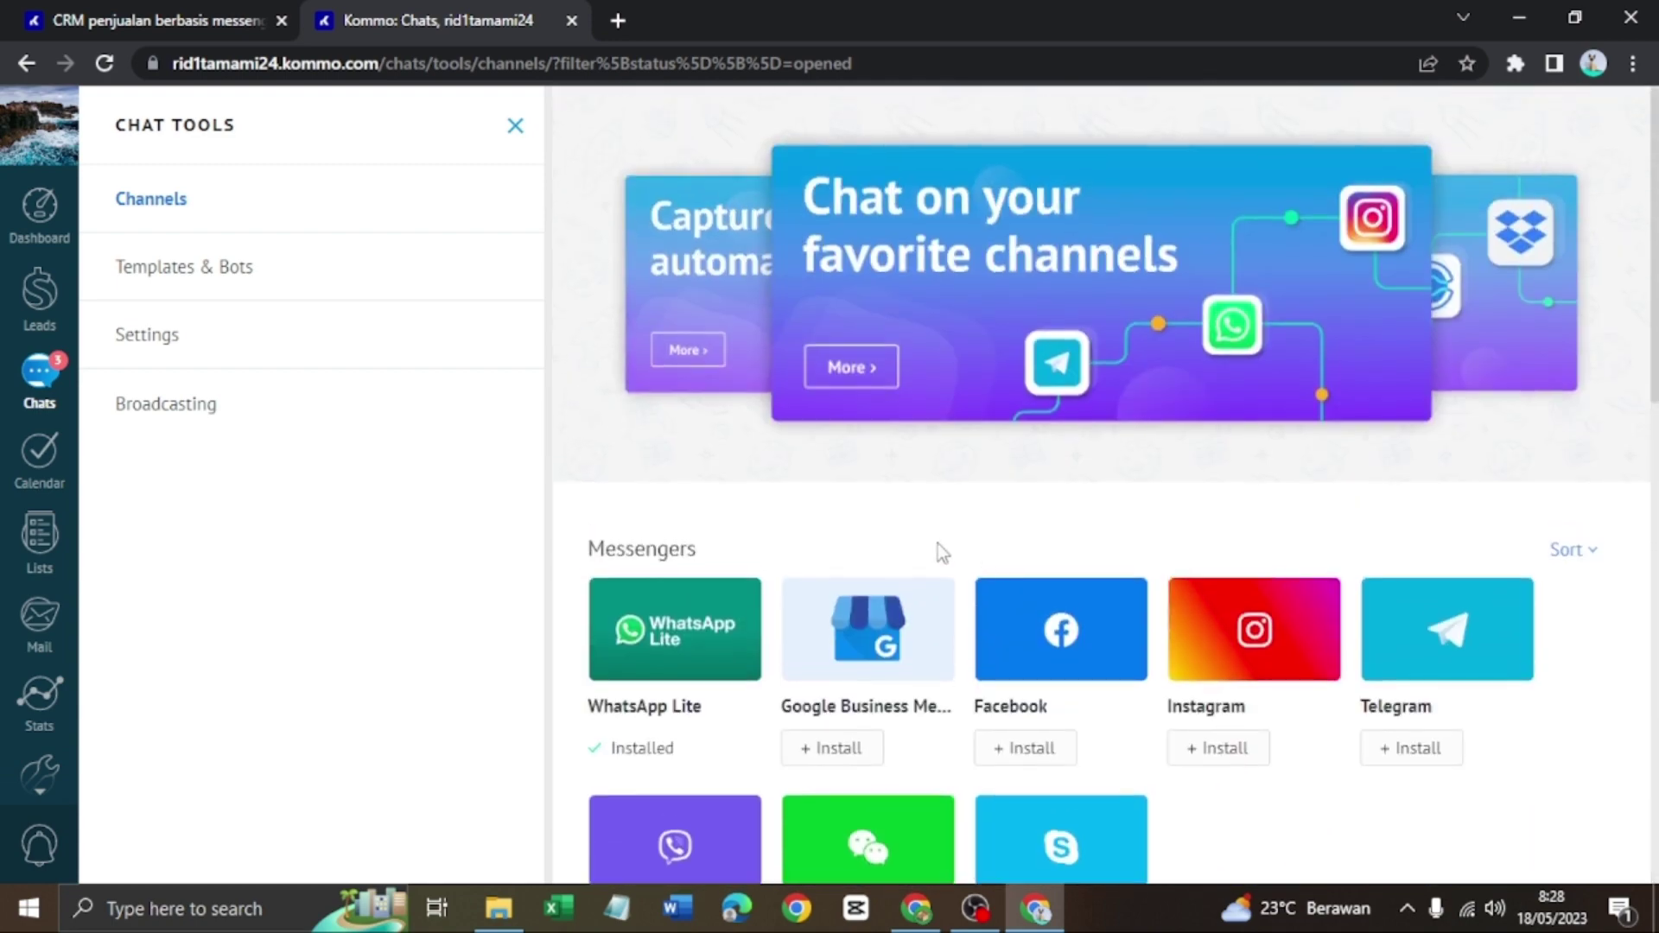
pyautogui.scroll(-3, 997, 527)
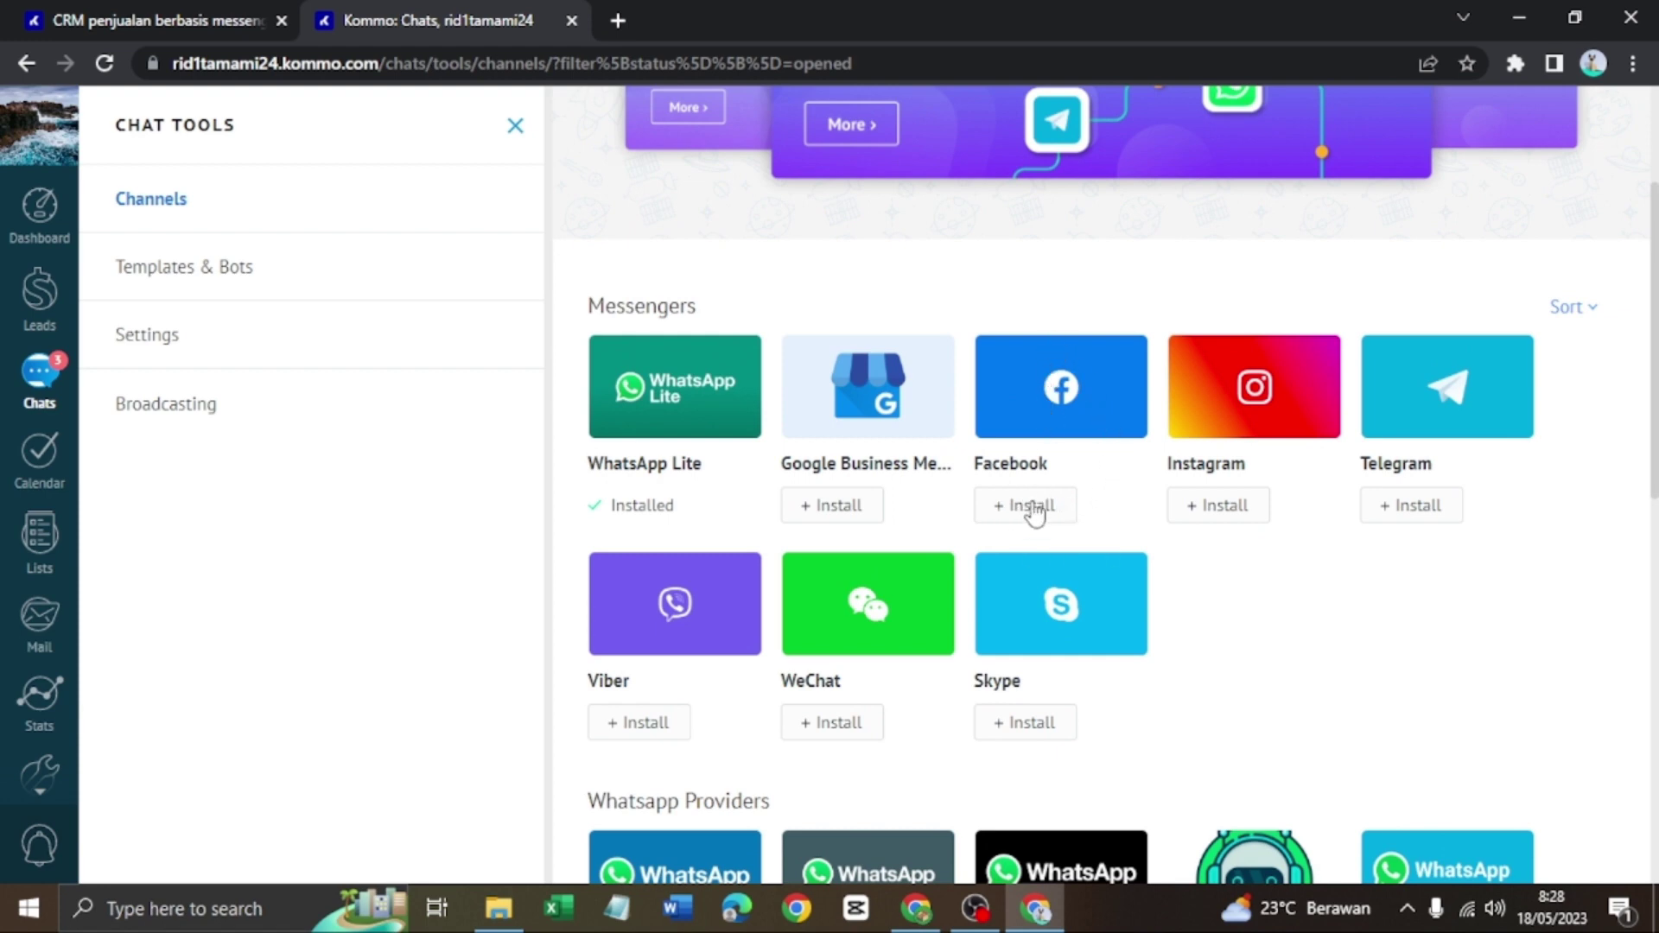
pyautogui.click(1031, 508)
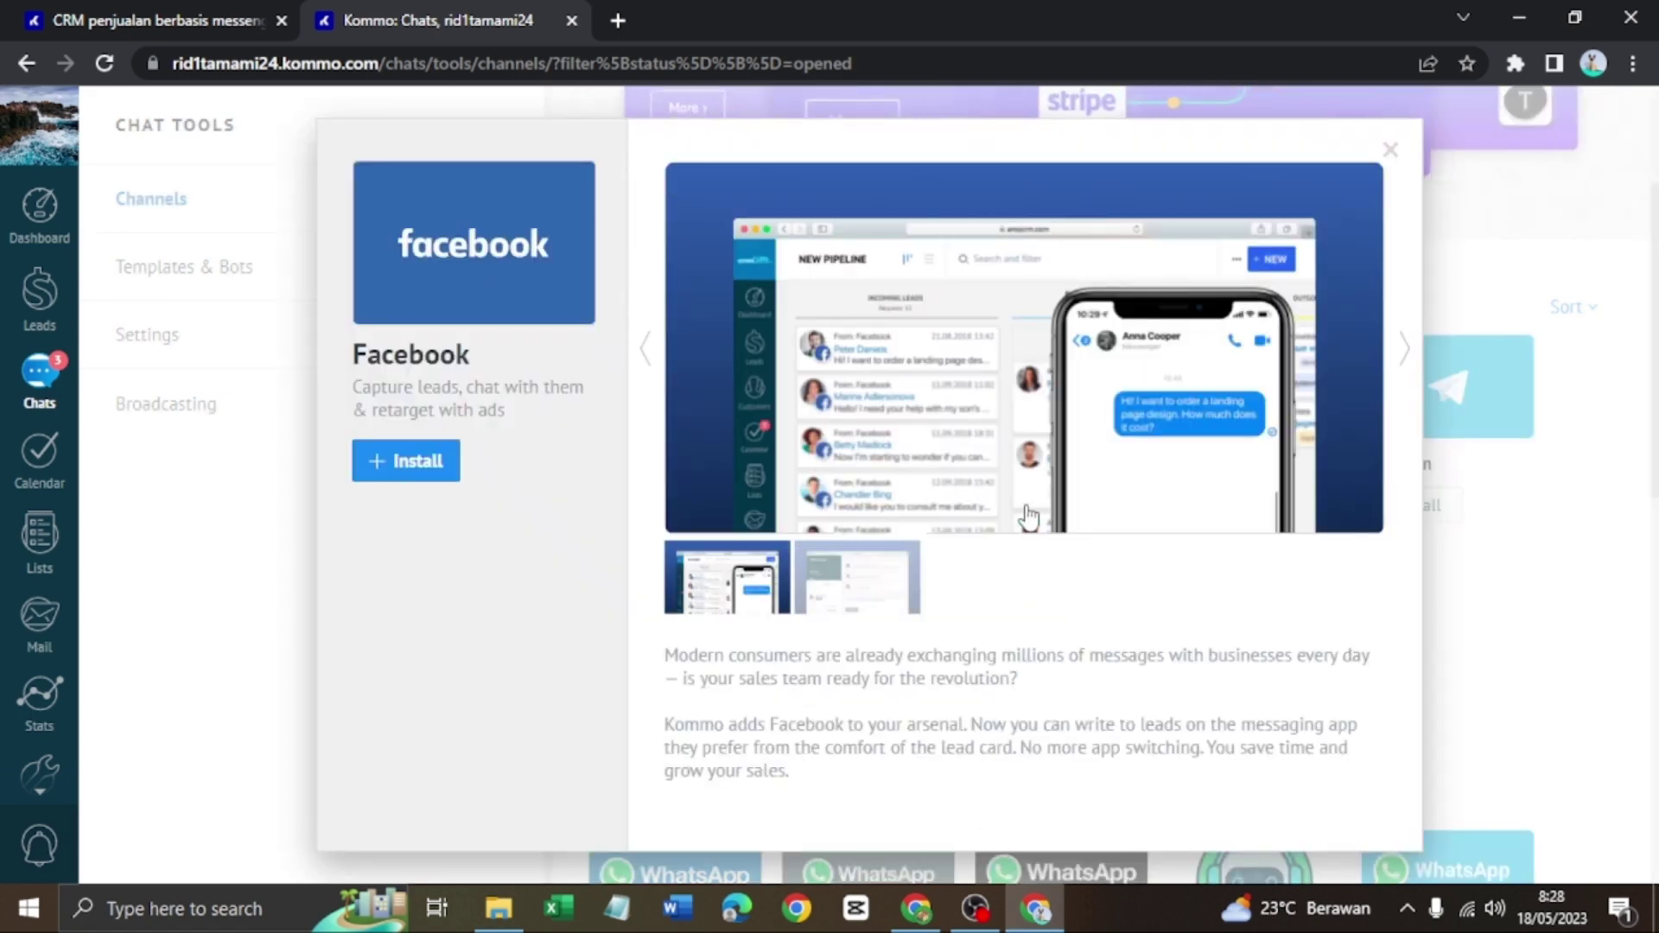
# Start installing the Facebook channel, review its window, then close it back to the Chats inbox
pyautogui.click(417, 463)
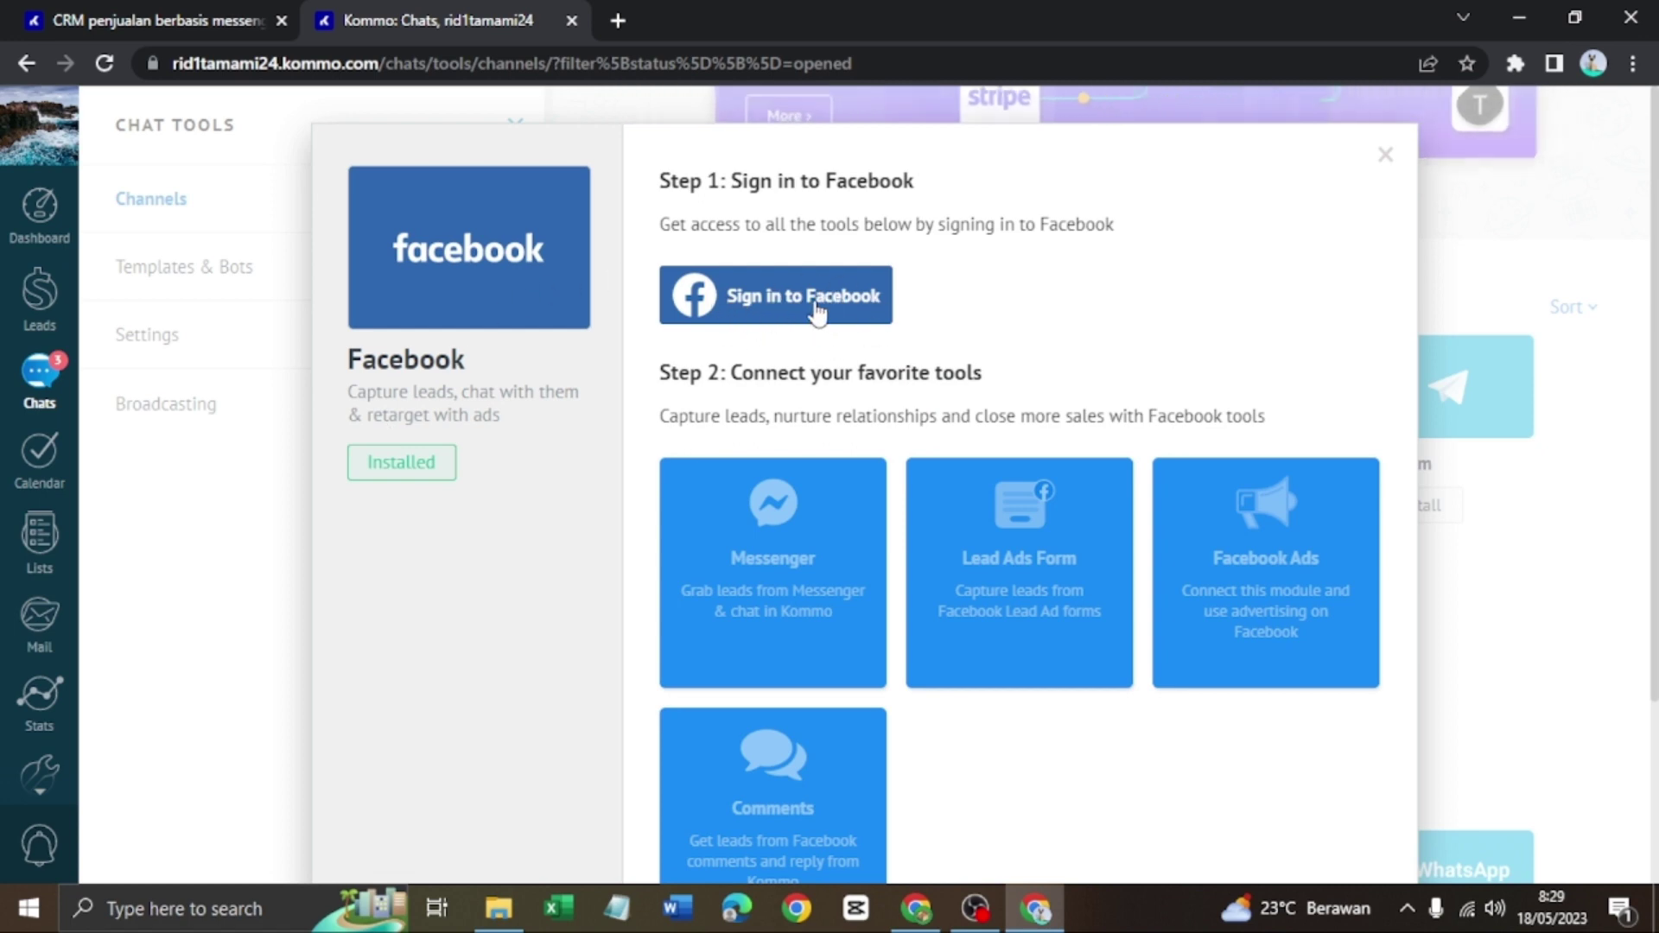
pyautogui.scroll(-3, 768, 363)
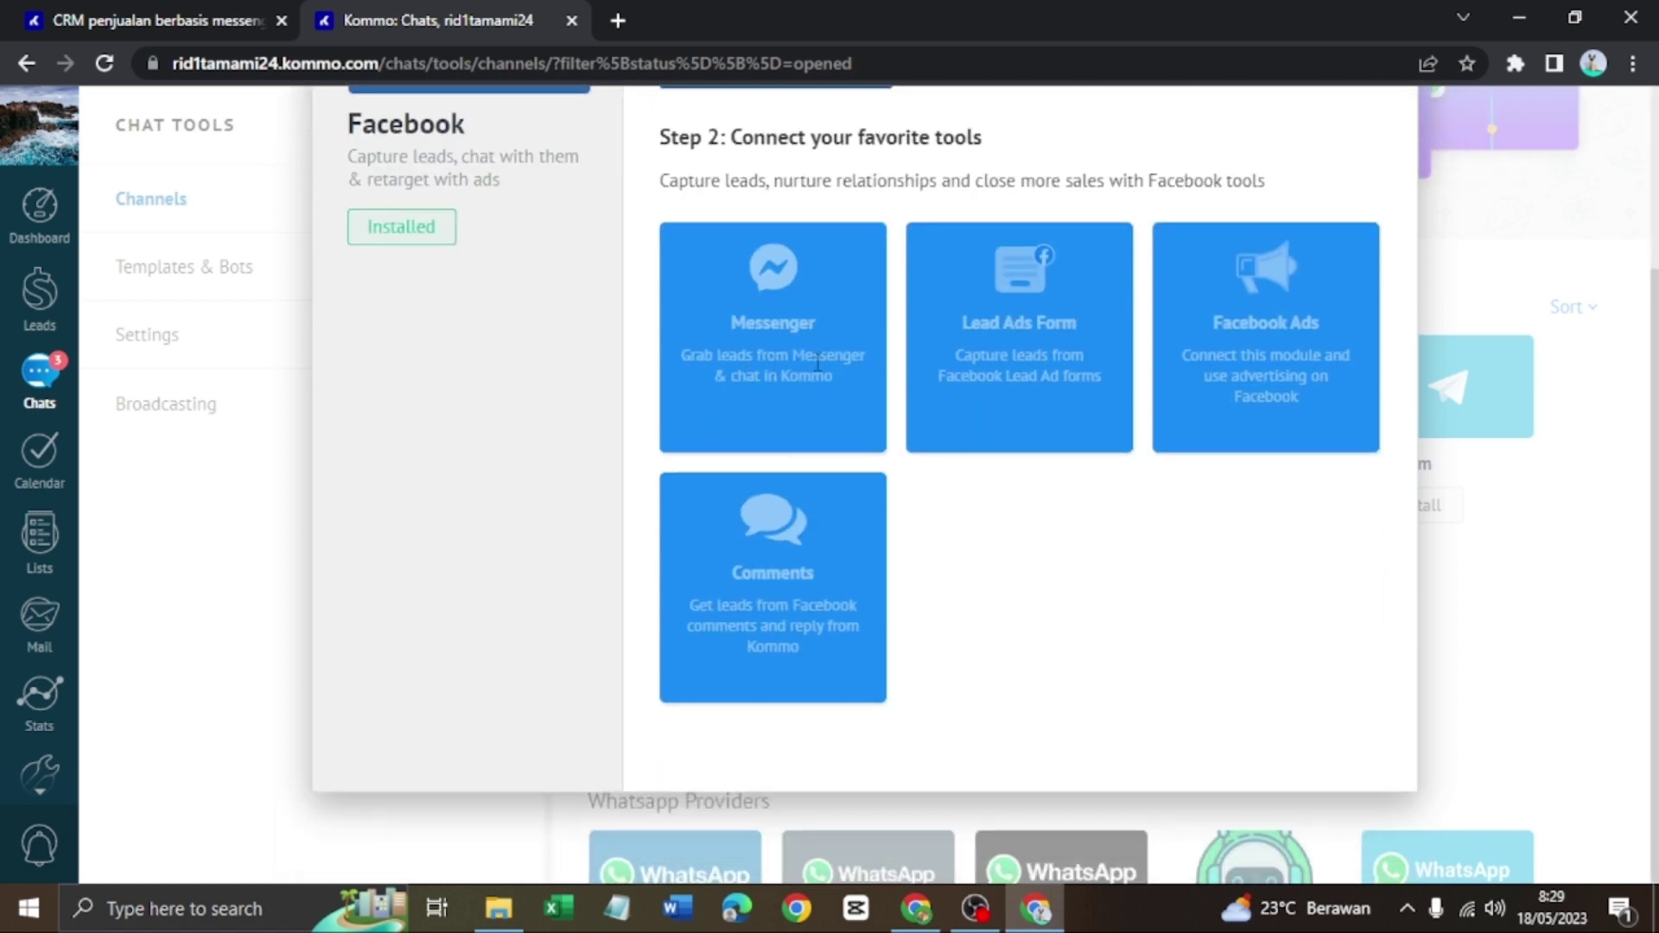
pyautogui.scroll(3, 804, 412)
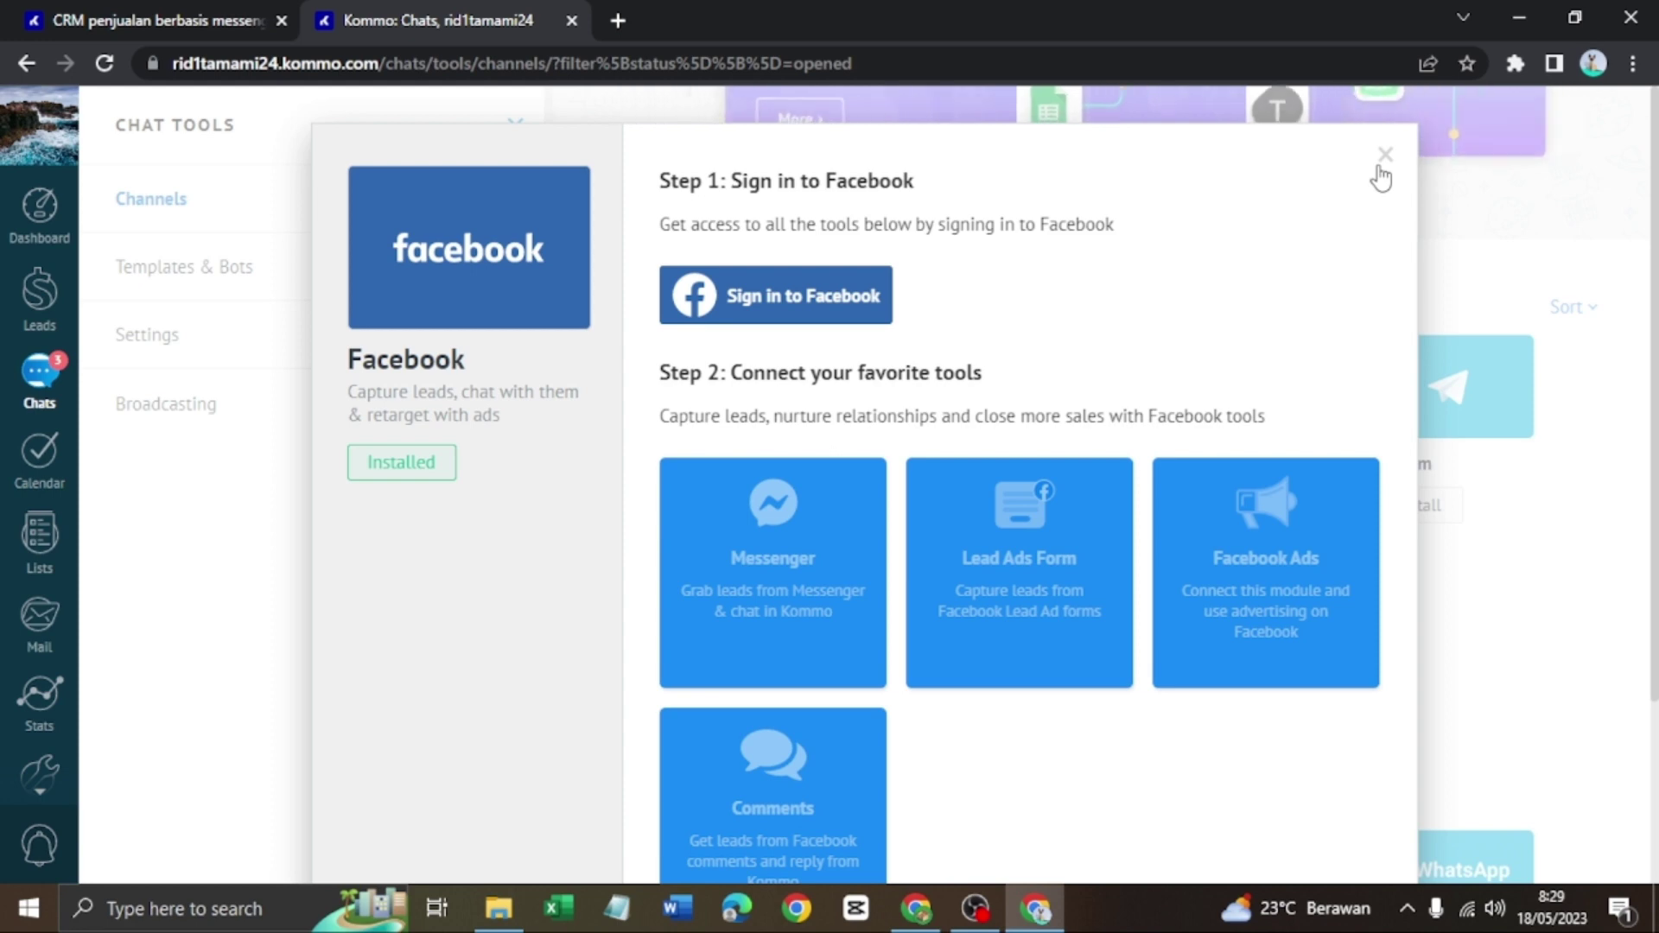
pyautogui.click(1383, 166)
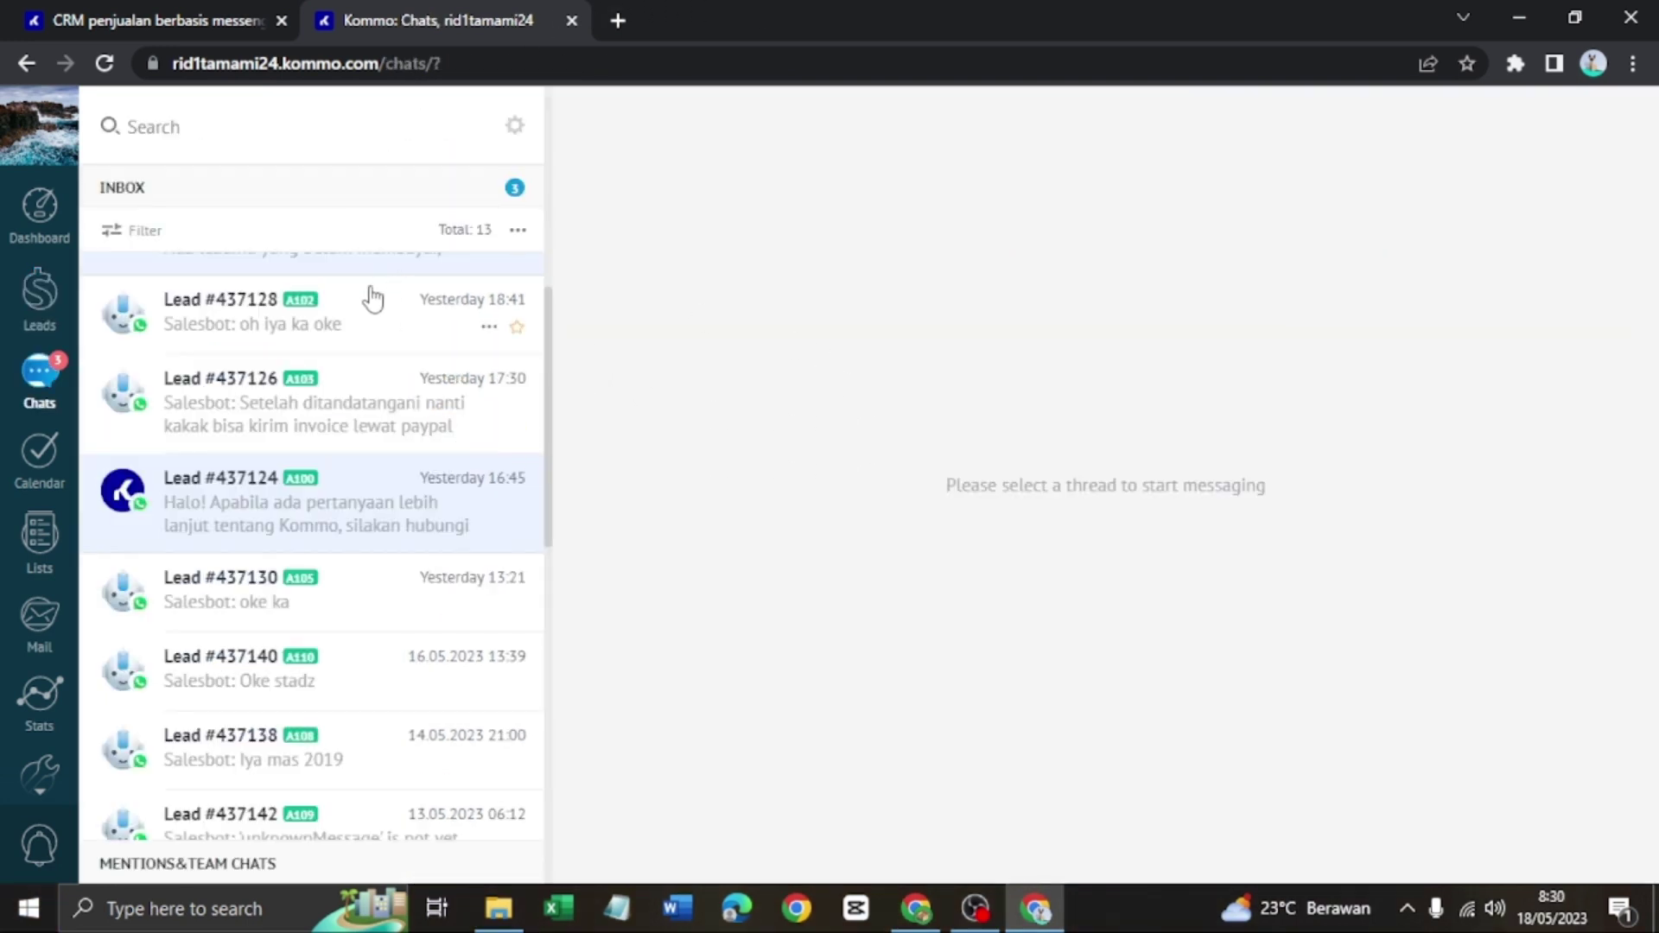
# Switch to the second Kommo account's window and browse its chats inbox to Lead #296388
pyautogui.scroll(1, 368, 316)
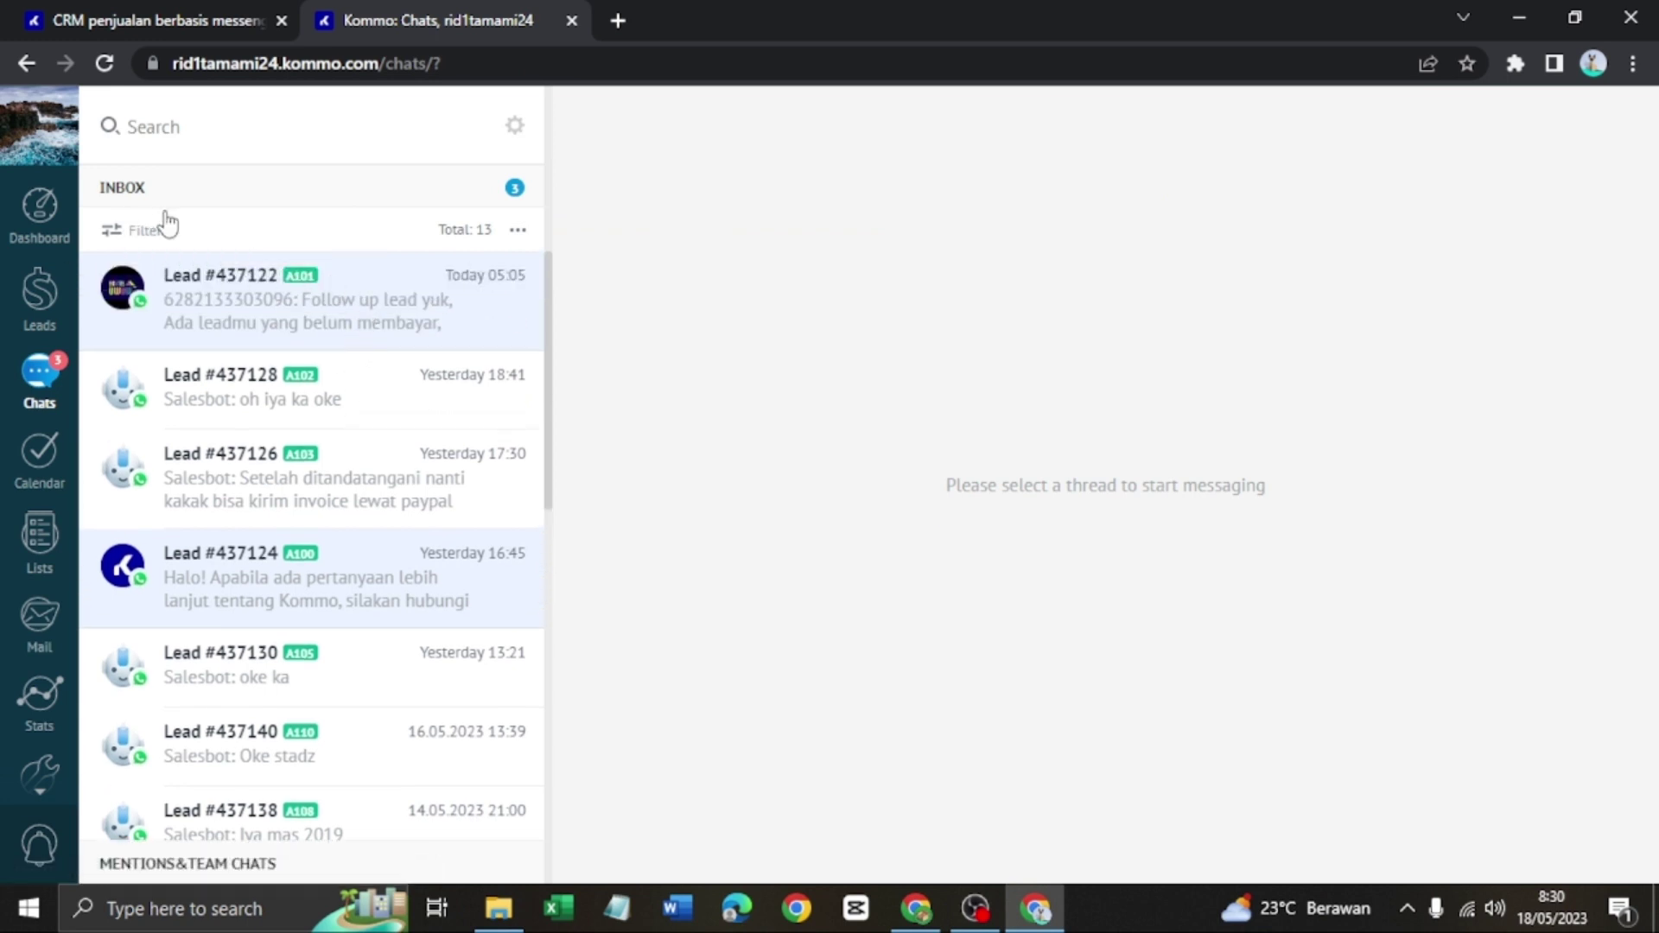
pyautogui.scroll(-6, 346, 376)
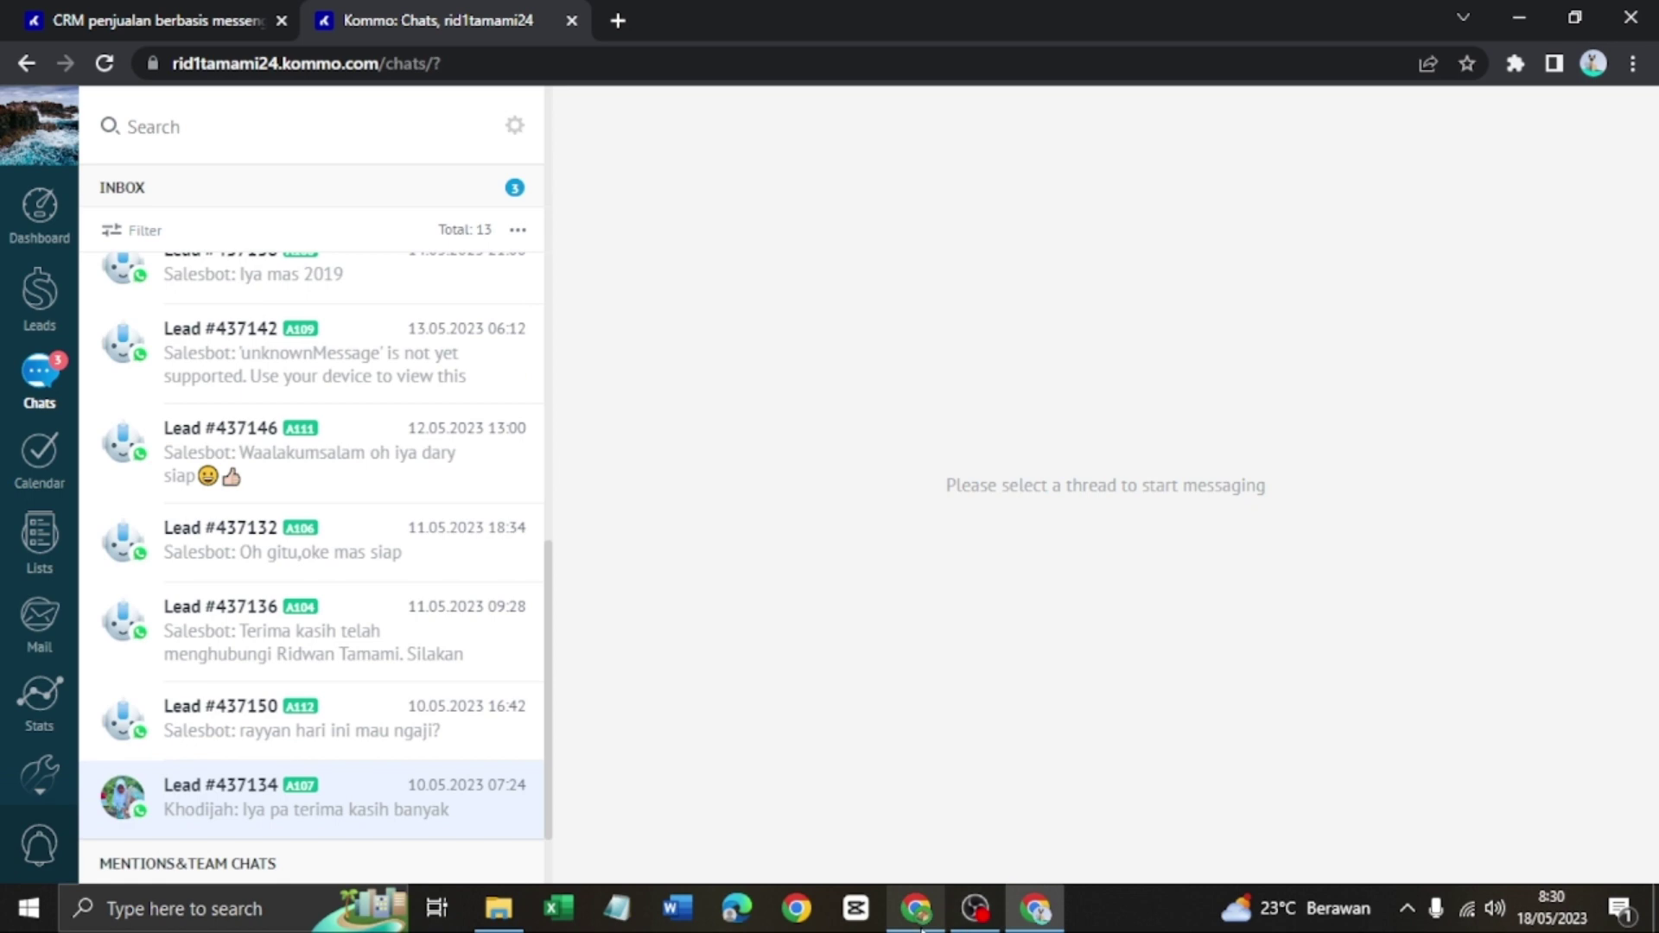
pyautogui.hotkey('alt', 'Tab')
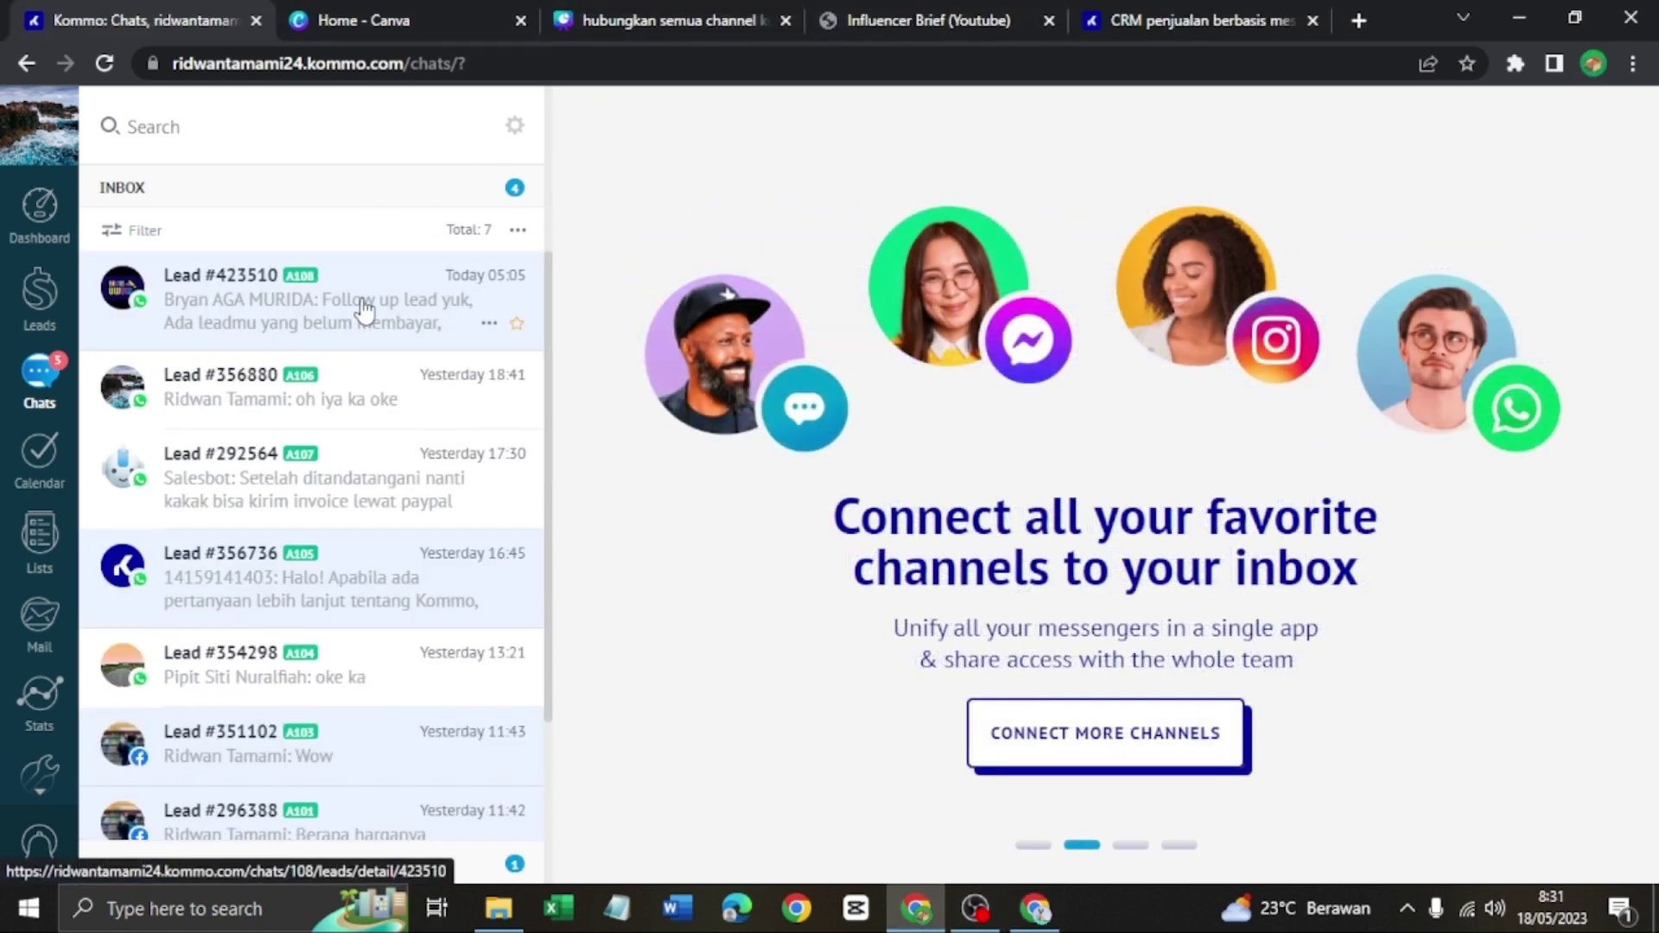
pyautogui.scroll(-1, 210, 320)
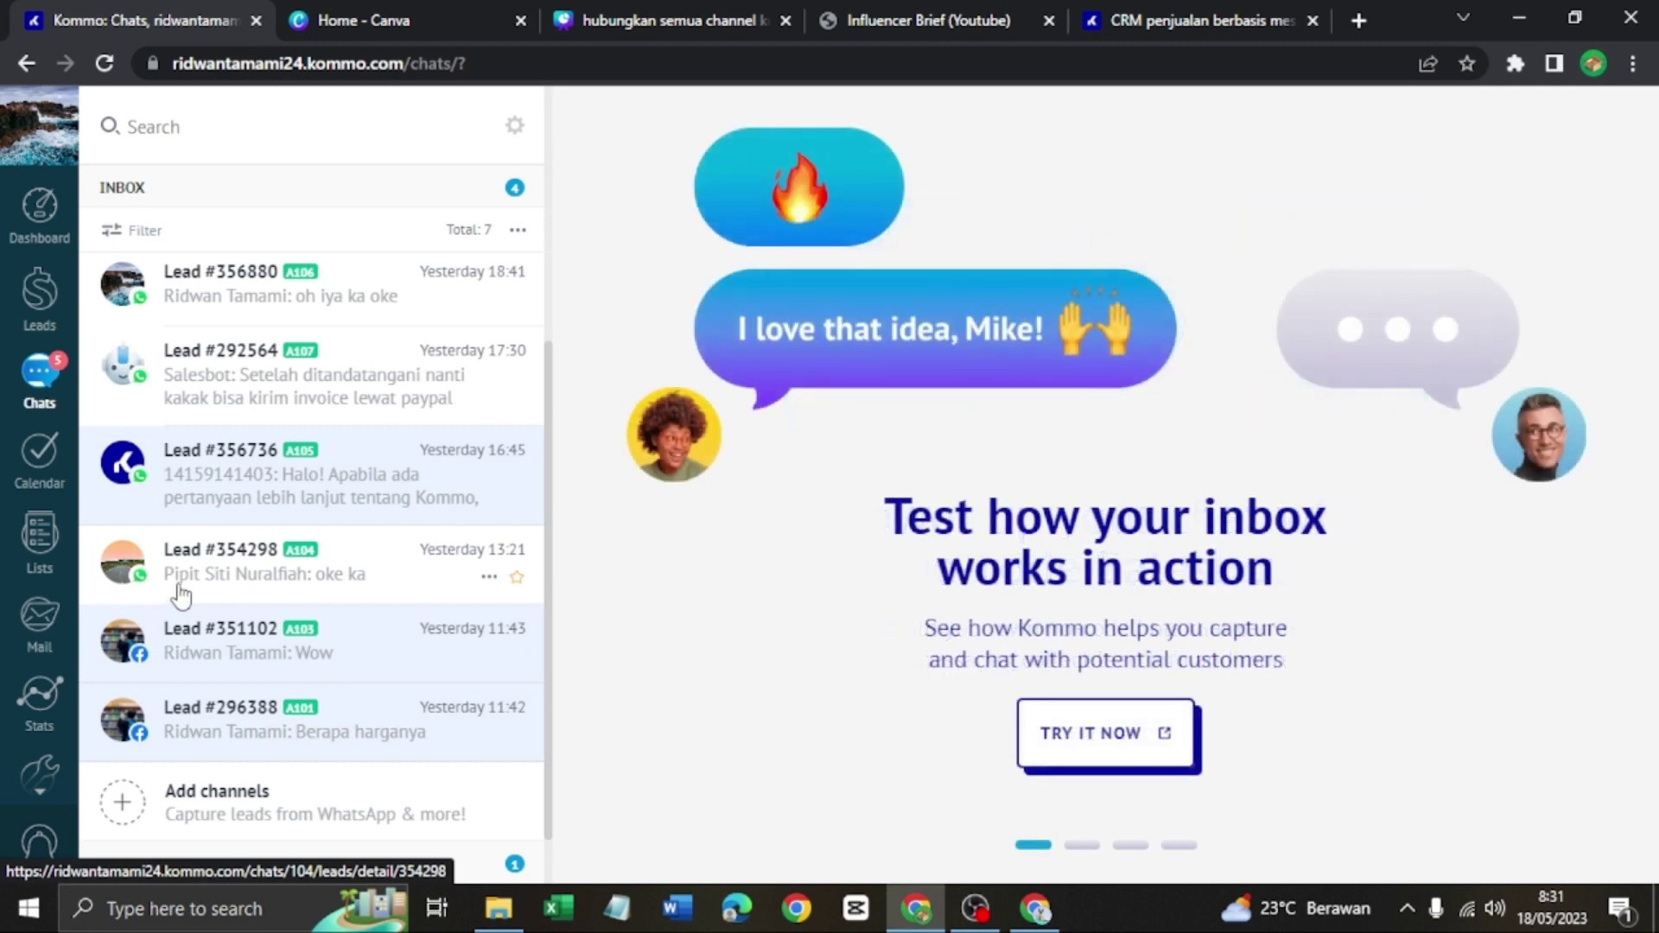
pyautogui.scroll(1, 184, 596)
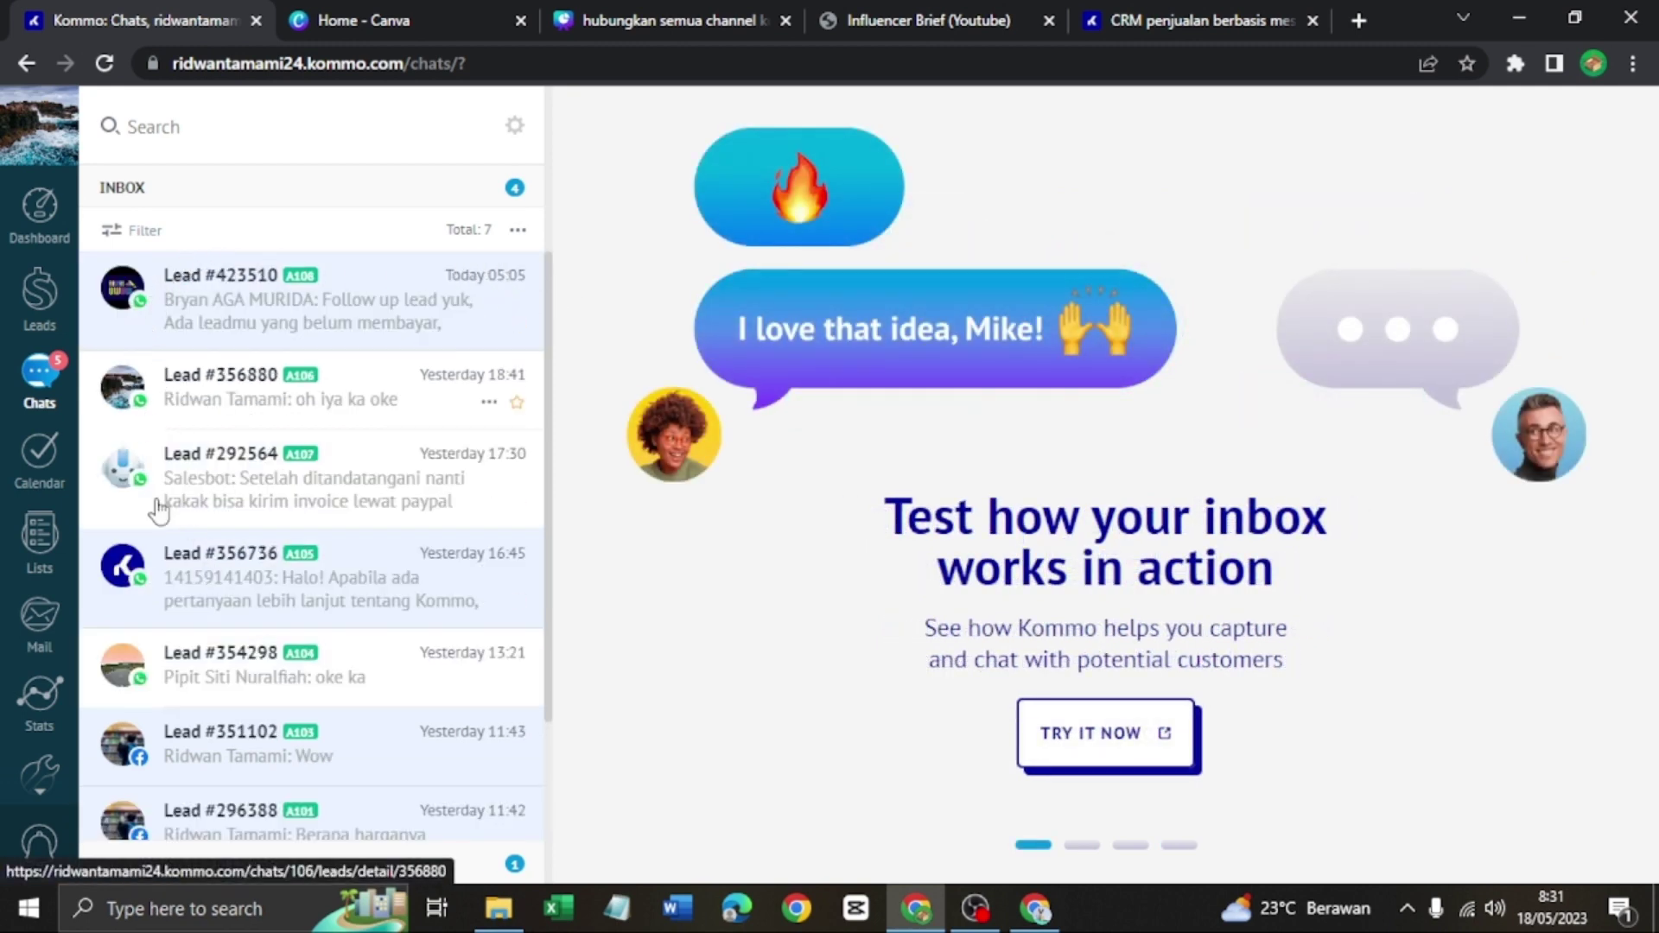
pyautogui.scroll(-1, 160, 510)
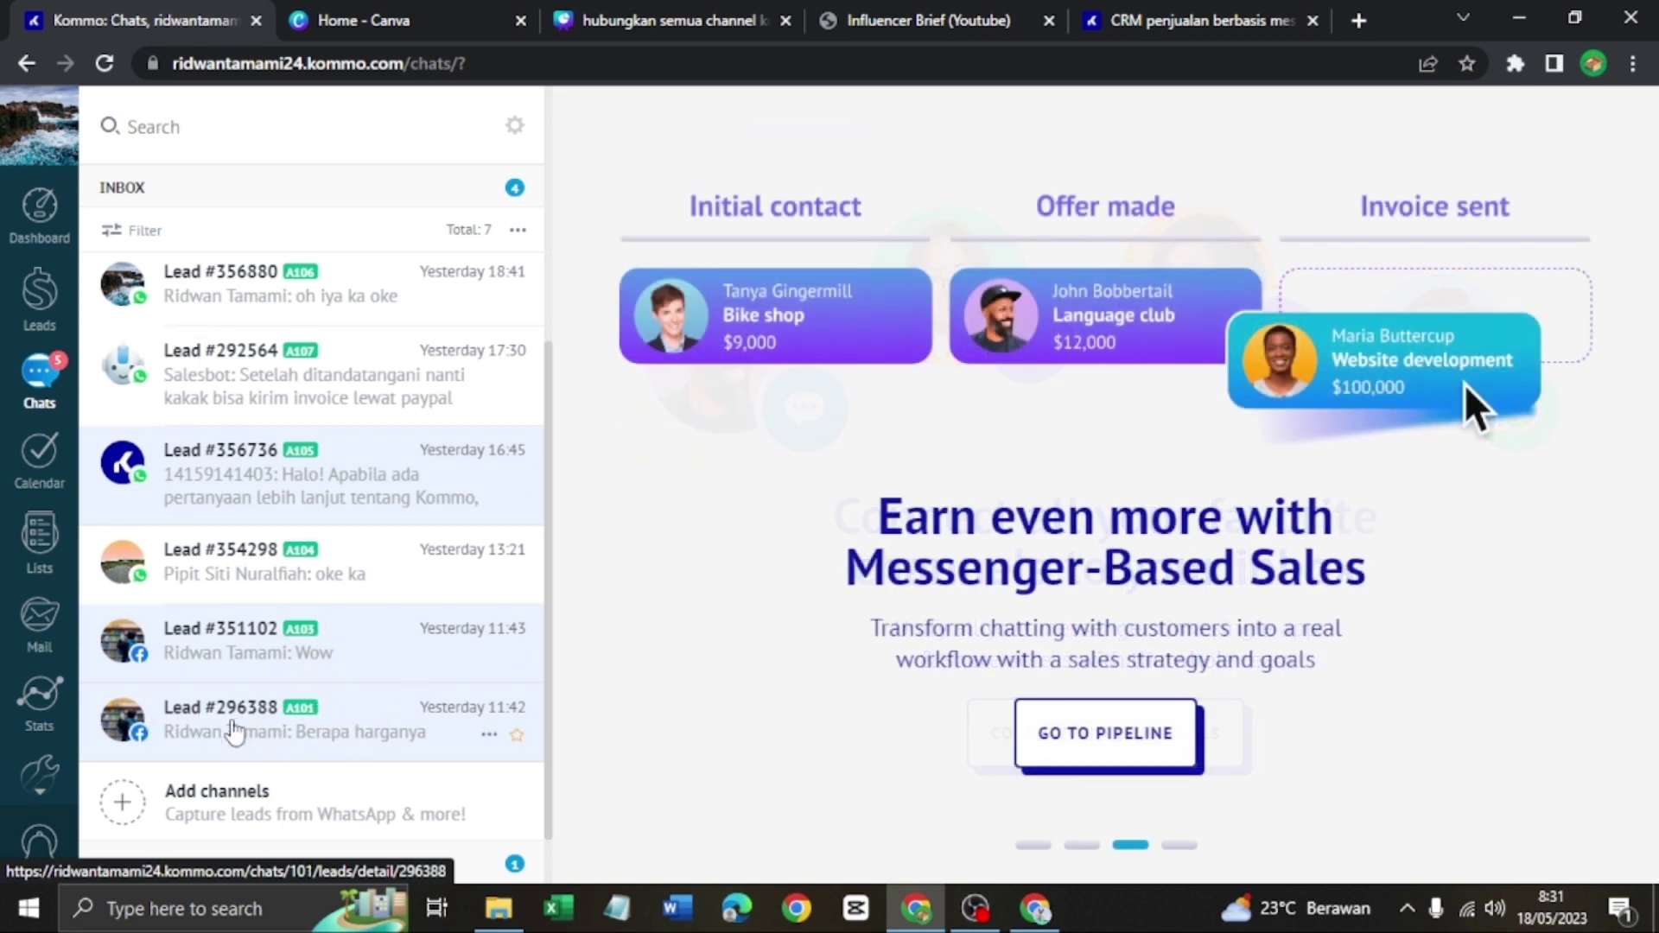
pyautogui.scroll(2, 314, 599)
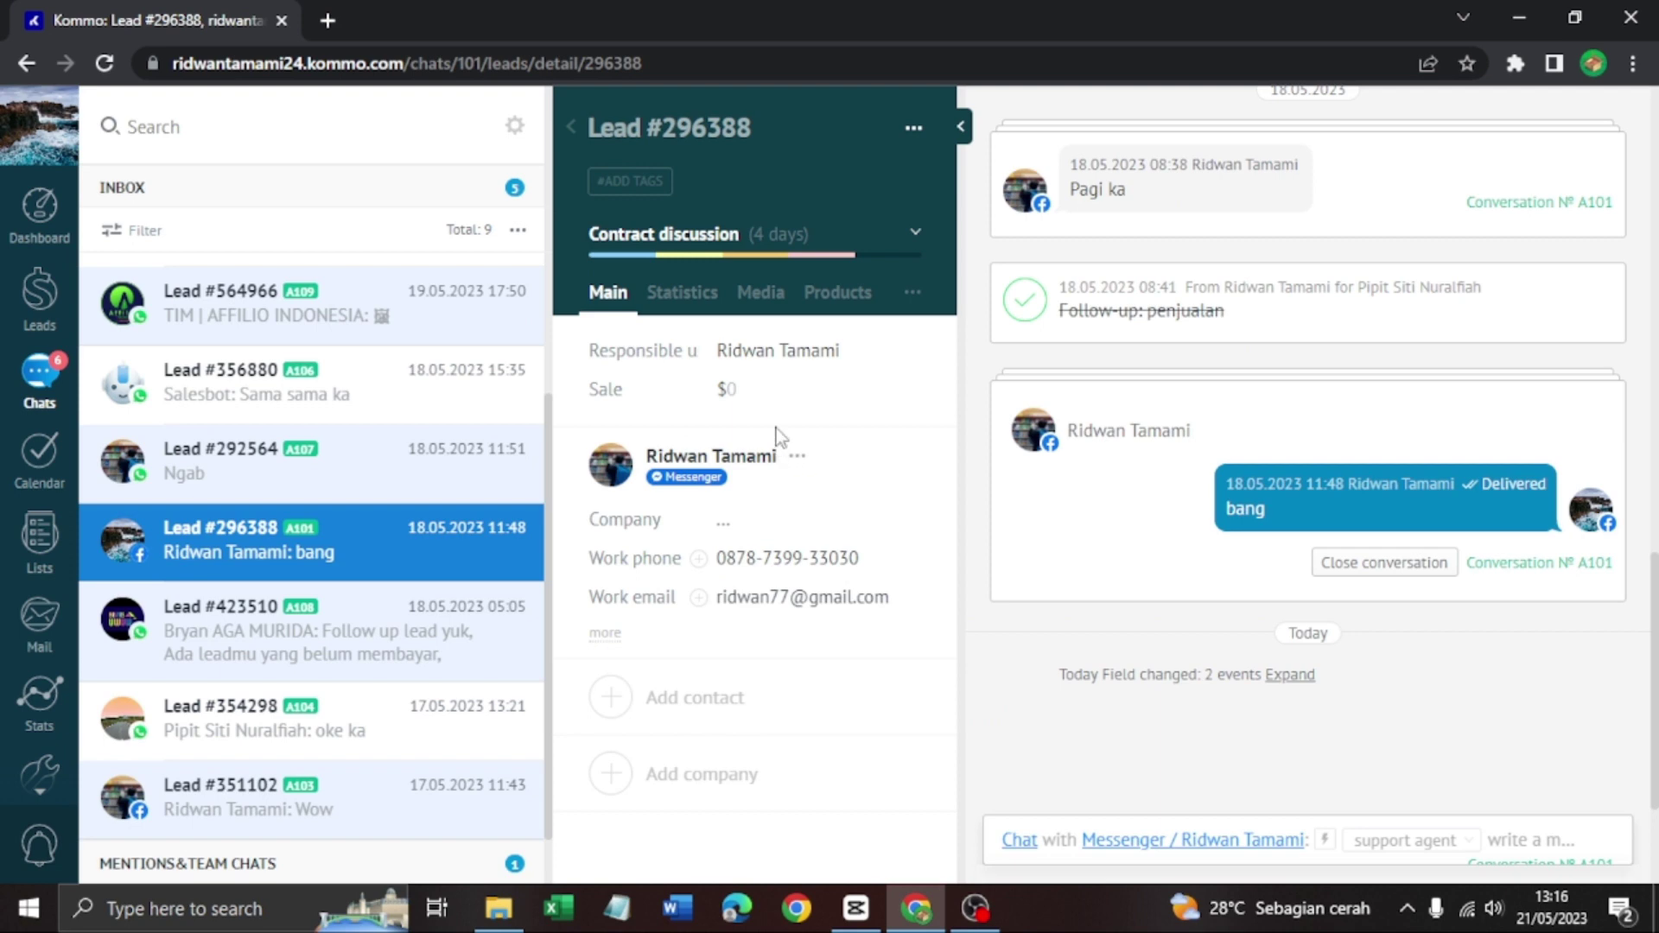
# Tag the lead with a new 'lead' tag, the existing Ads tag, and a new 'IG' tag
pyautogui.click(635, 183)
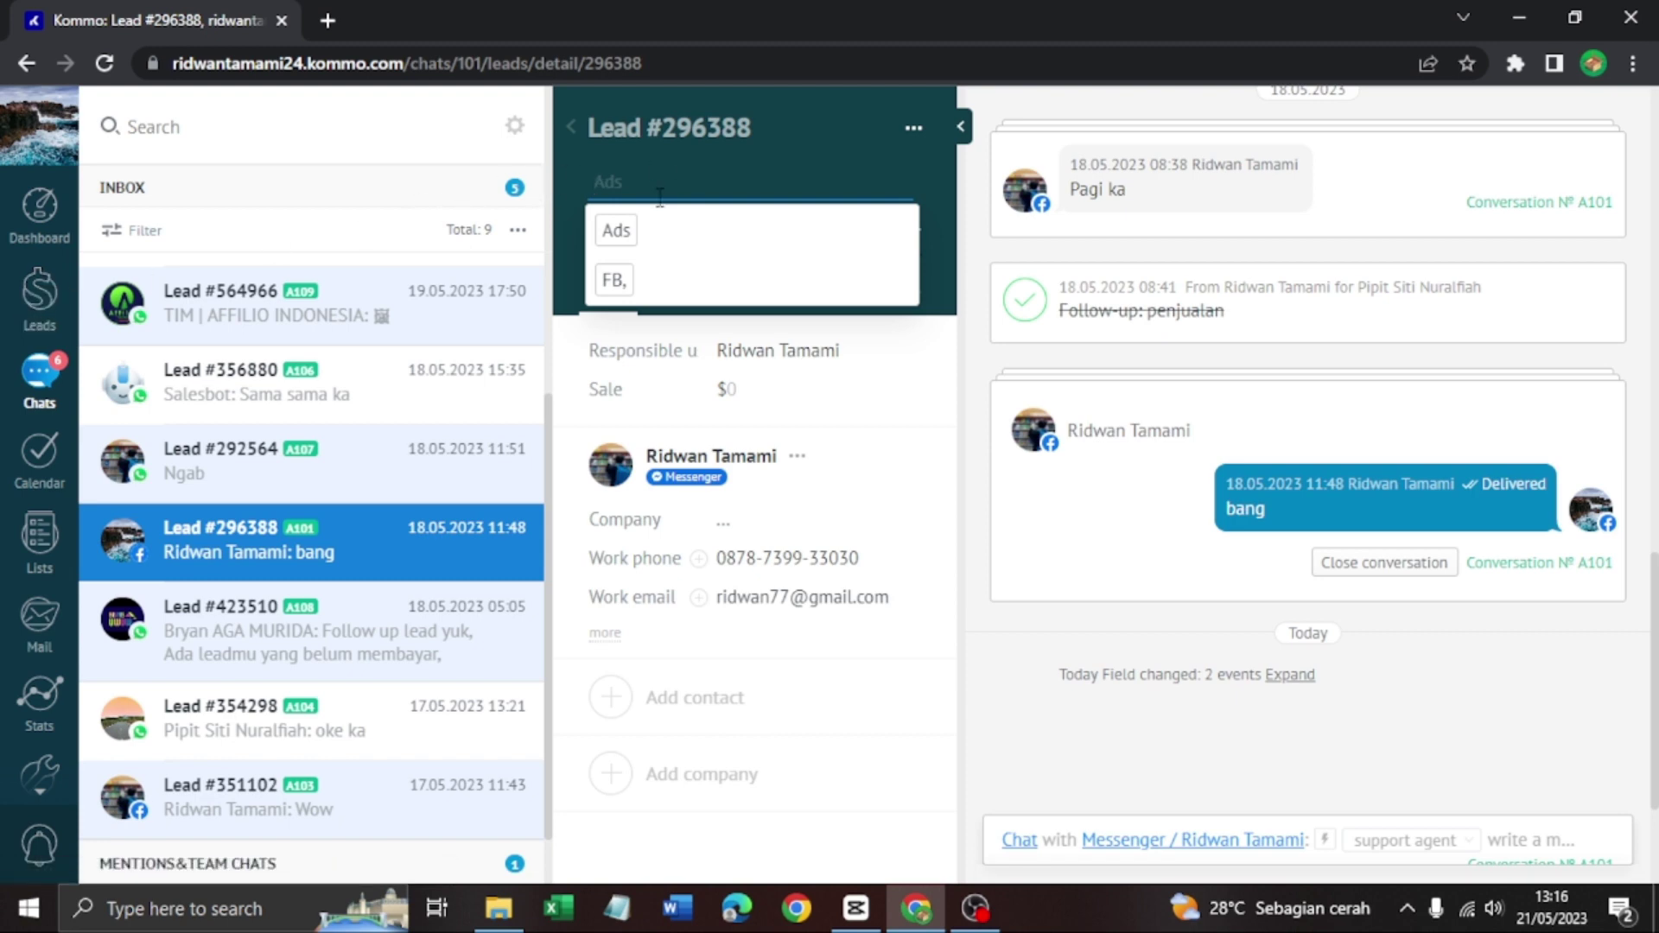
pyautogui.write('lead')
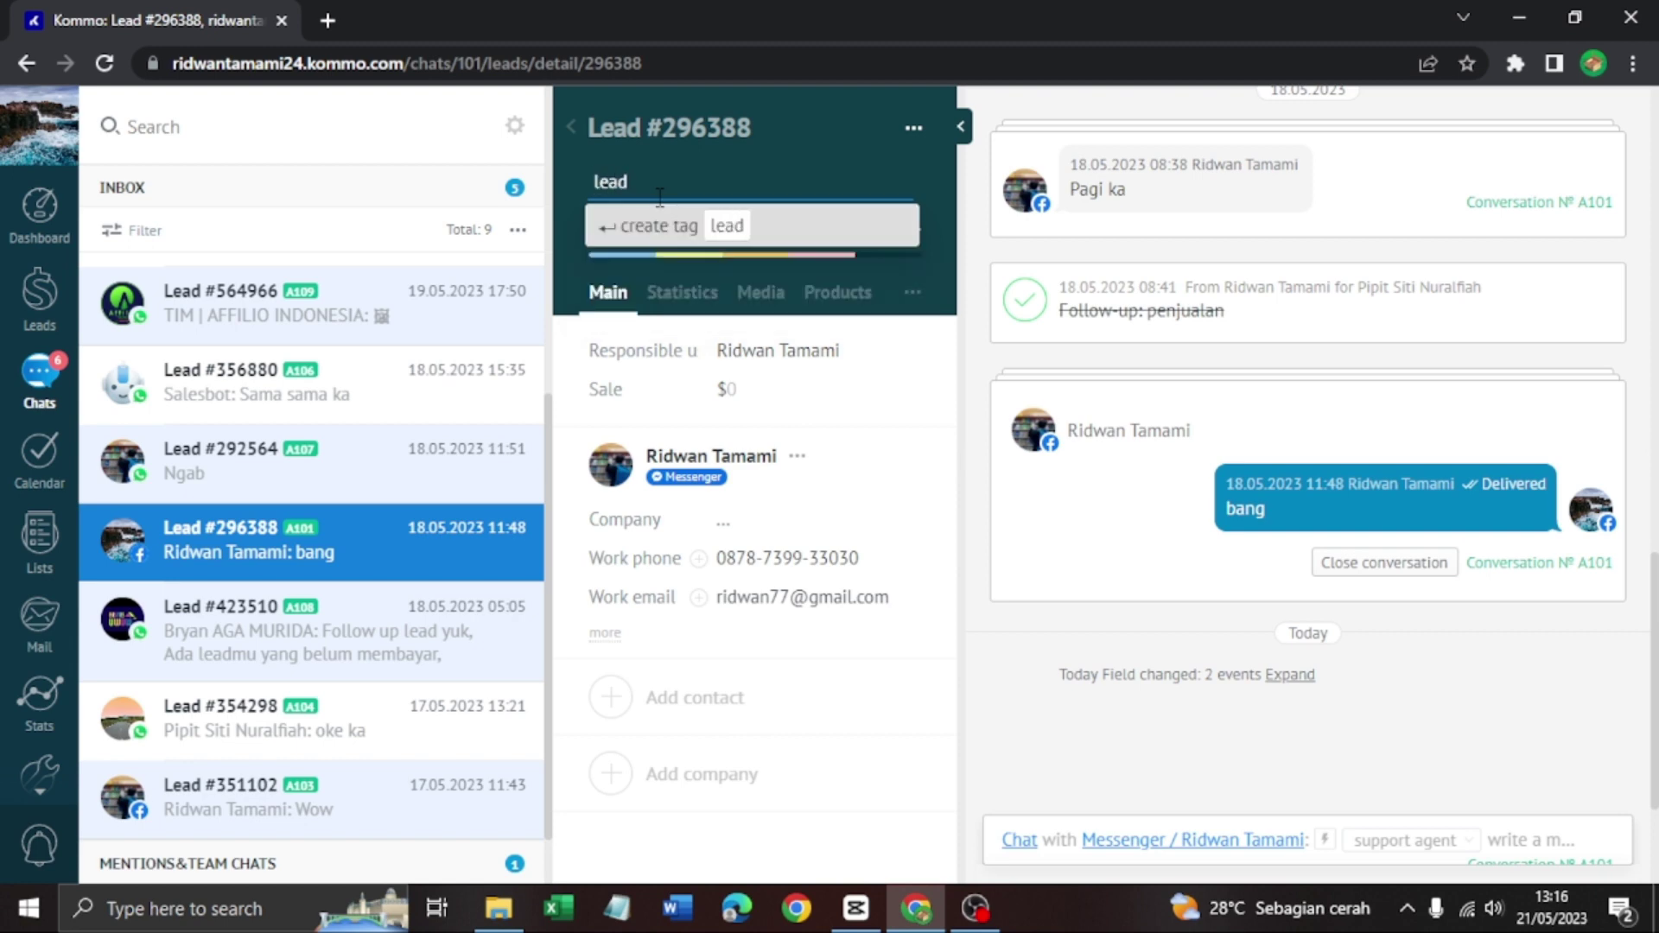
pyautogui.press('Return')
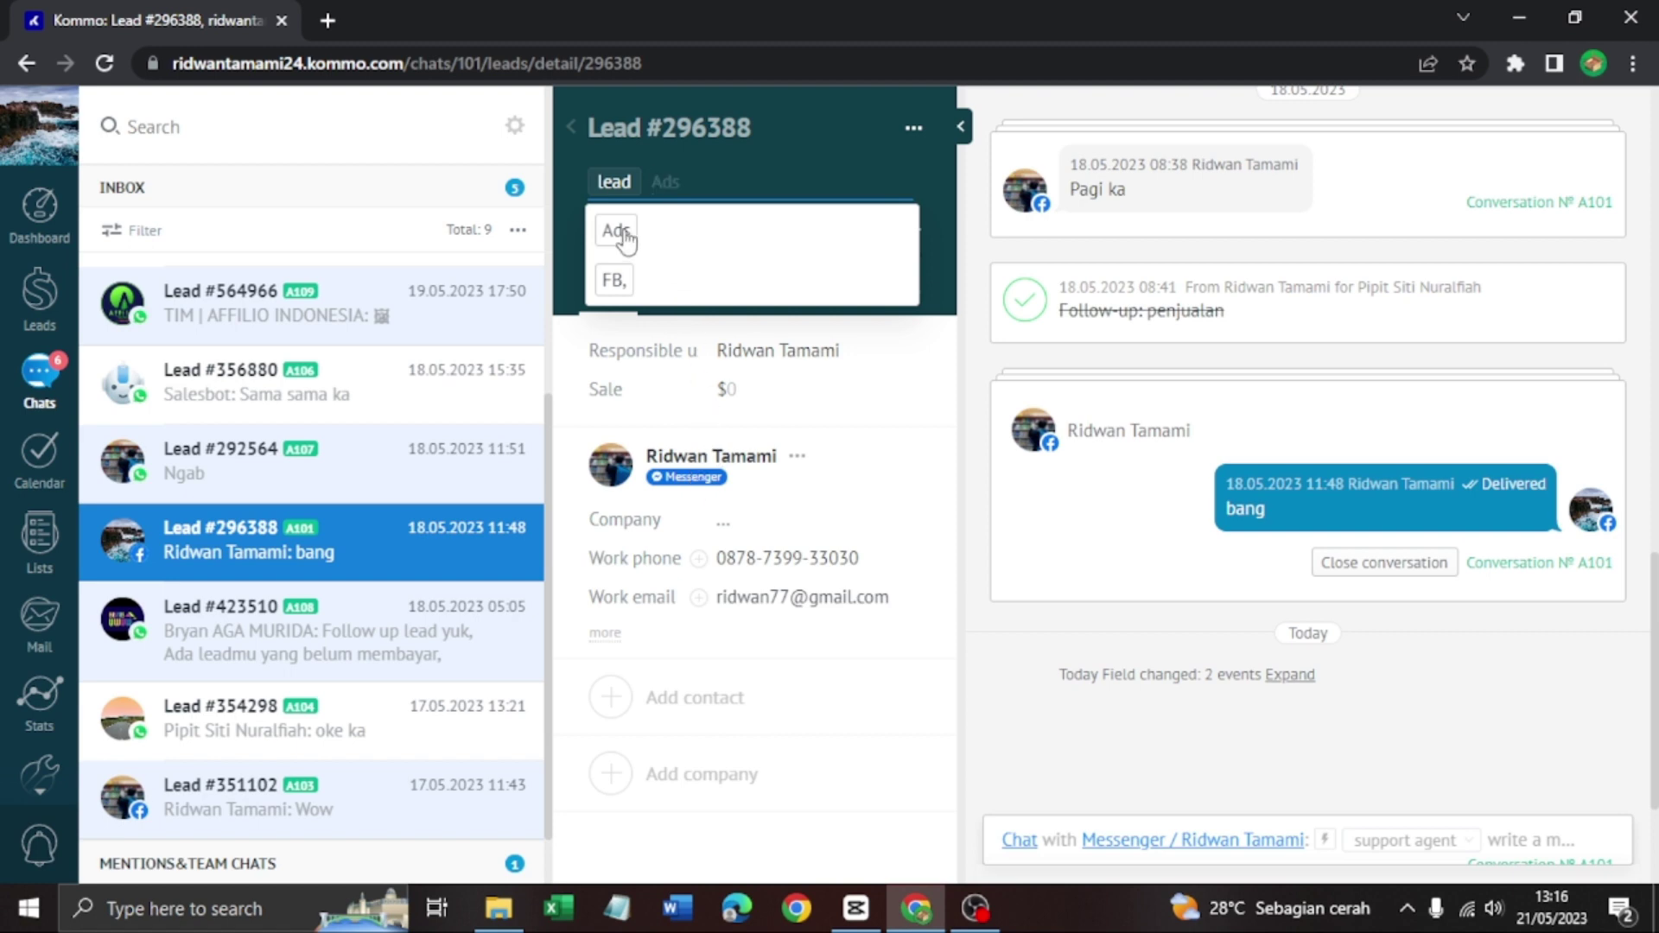
pyautogui.click(623, 235)
pyautogui.write('IG')
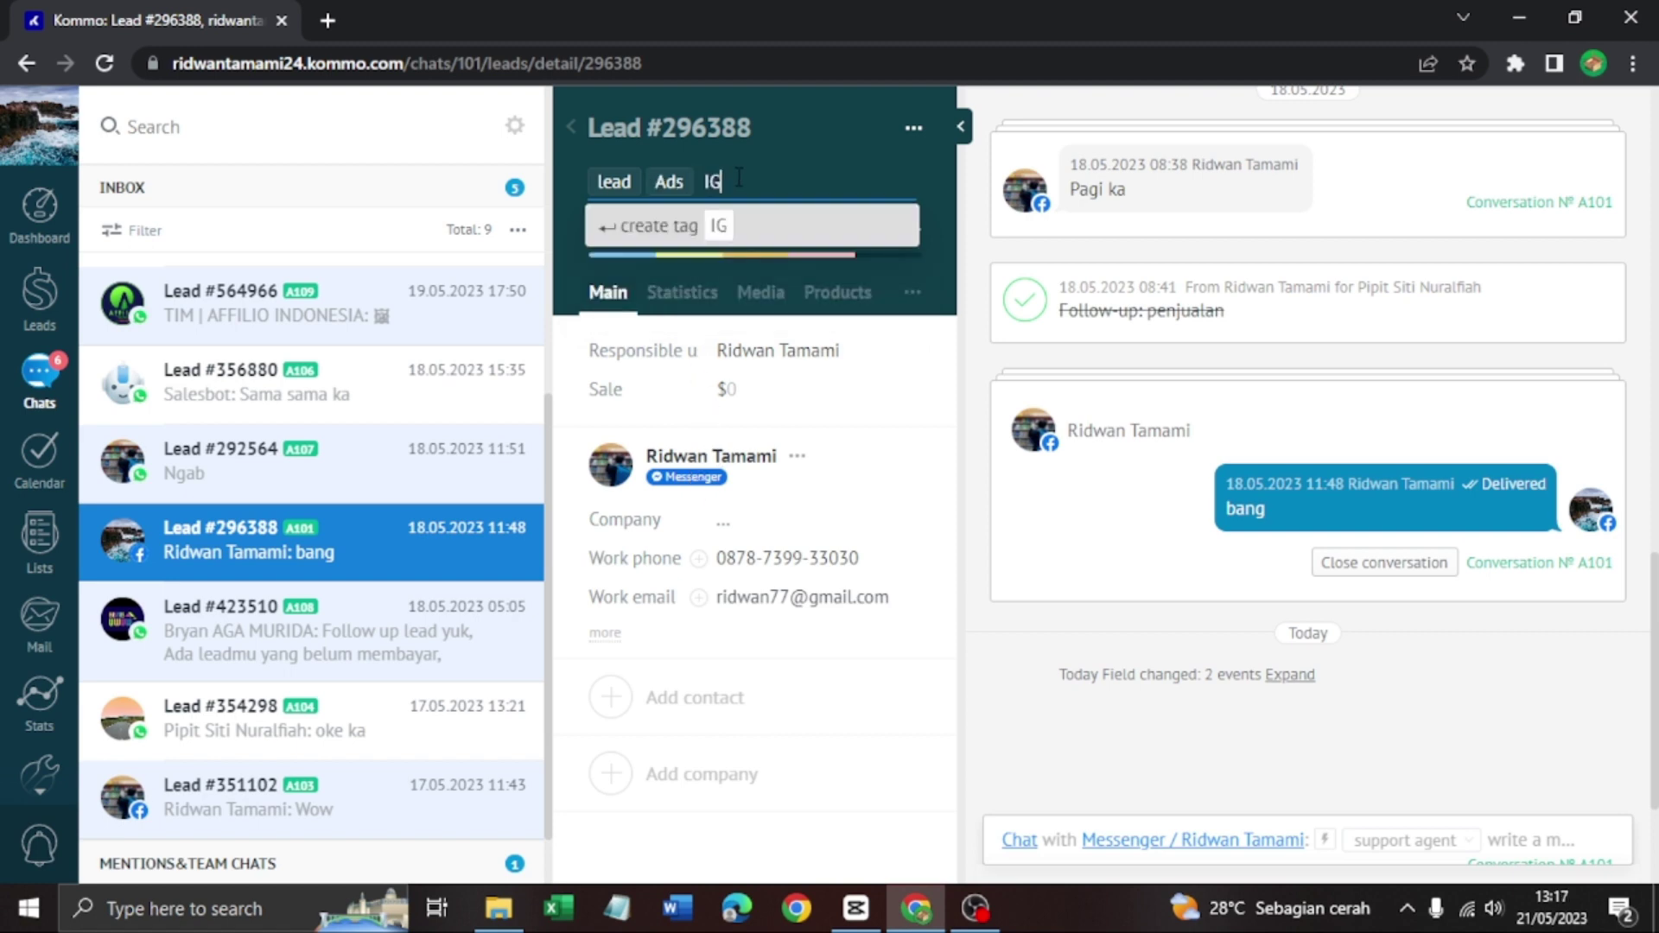
pyautogui.press('Return')
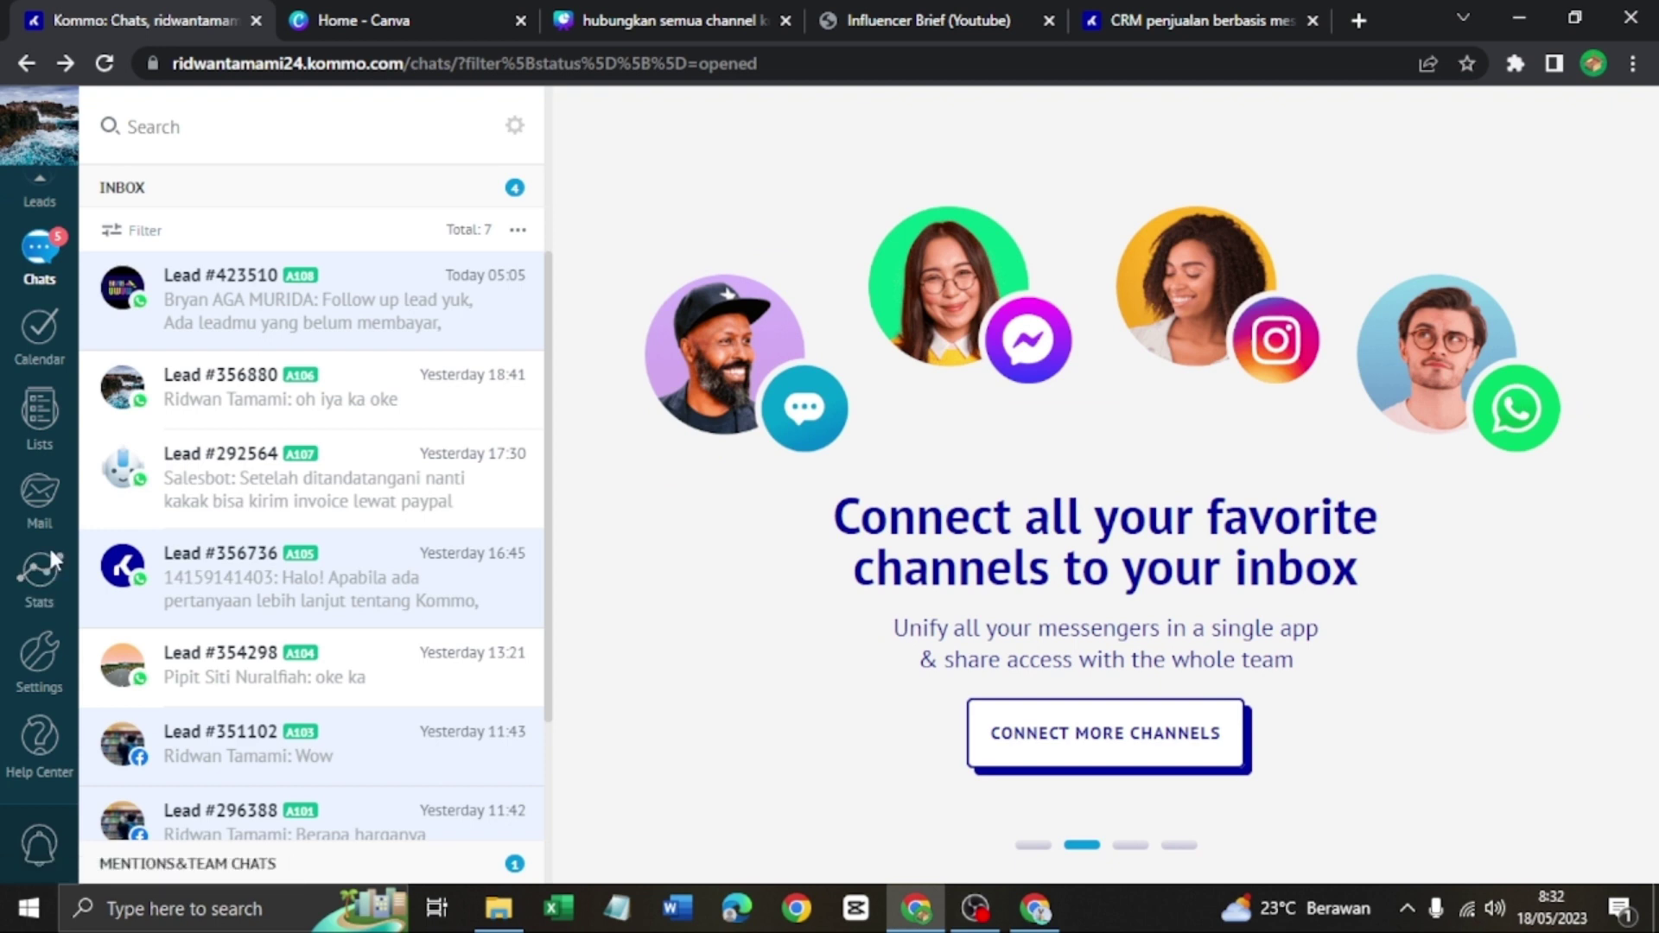
# In Settings > Users, add user 'Adm' with a pasted e-mail and password in Sales Office
pyautogui.click(47, 642)
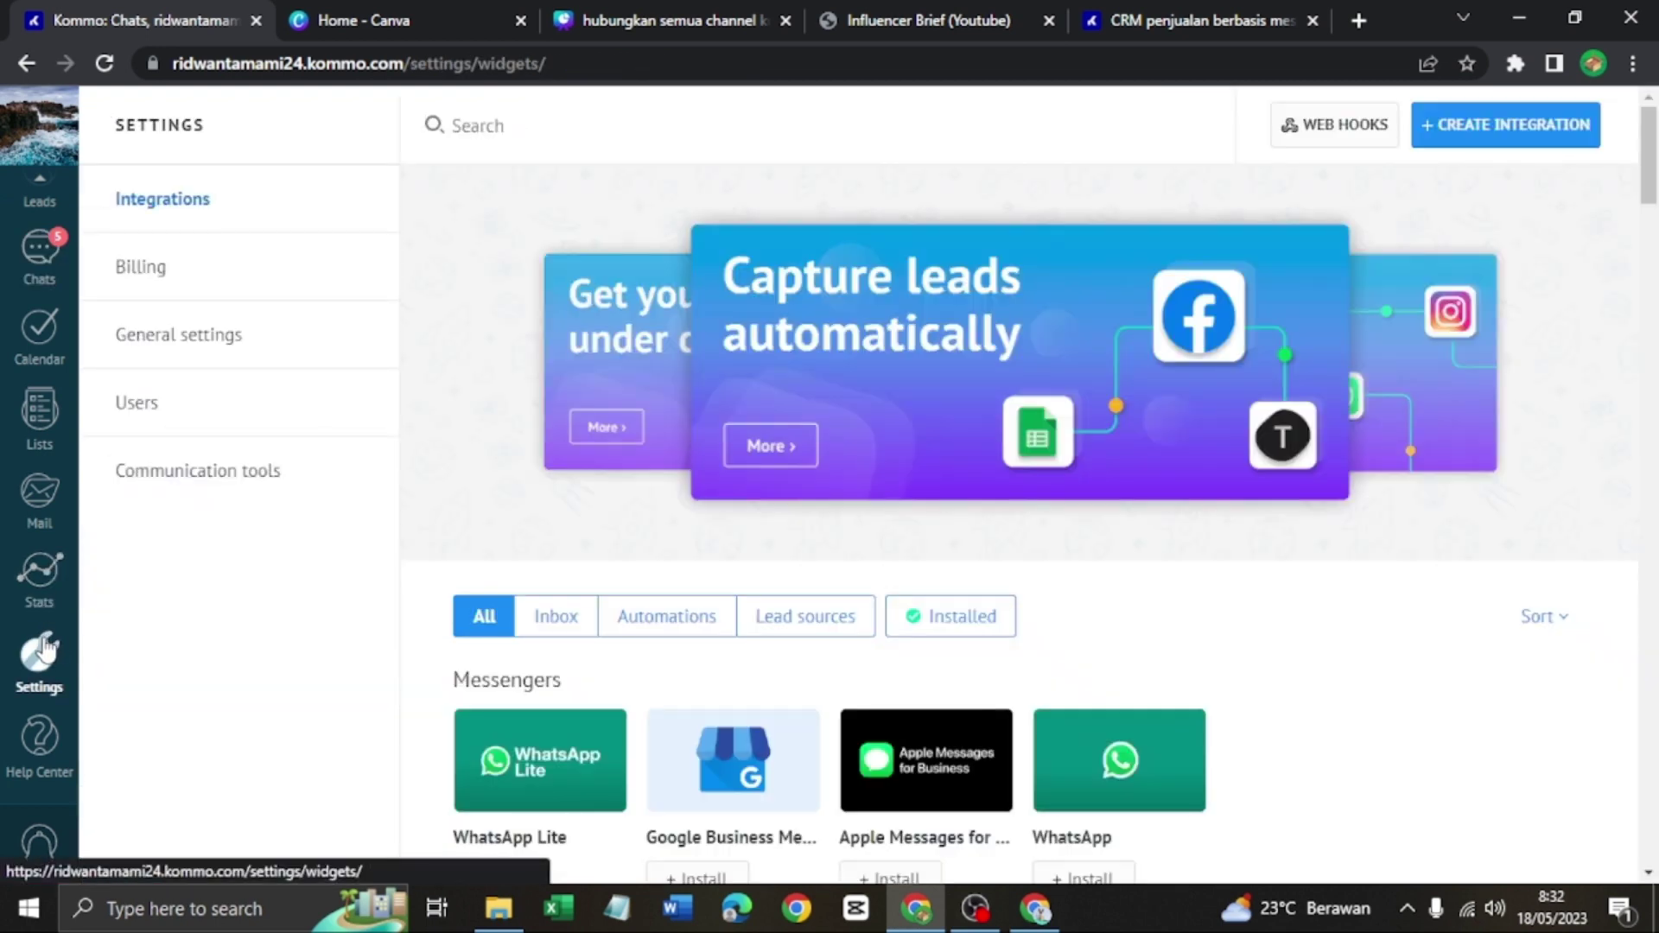
pyautogui.click(195, 414)
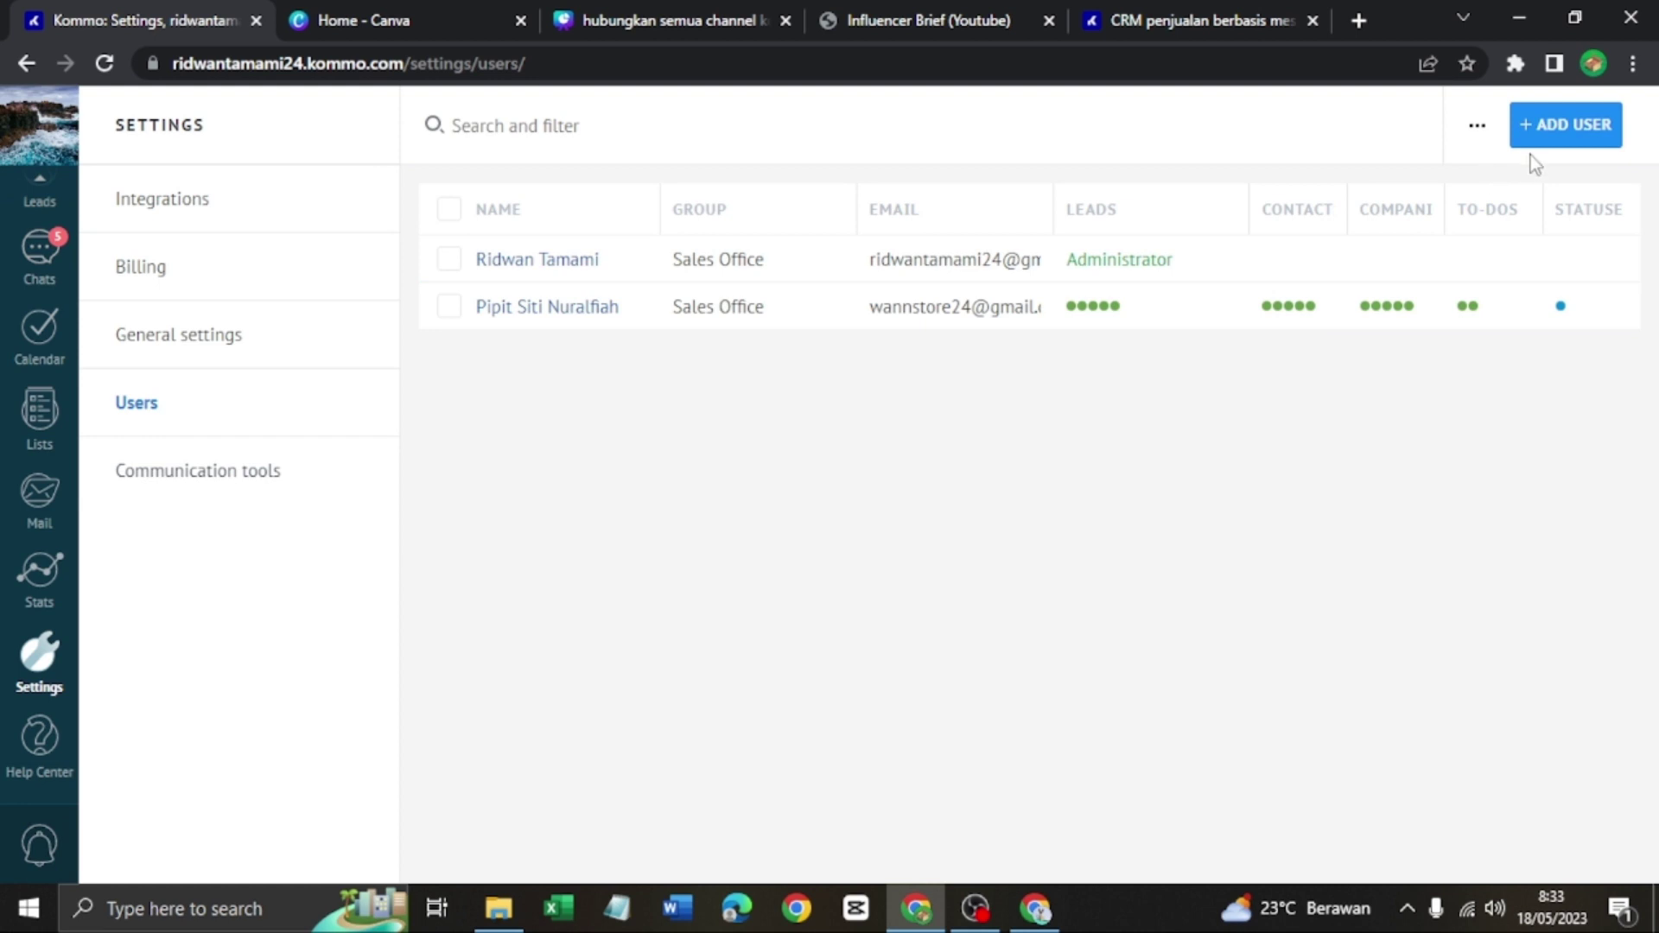
pyautogui.click(1561, 130)
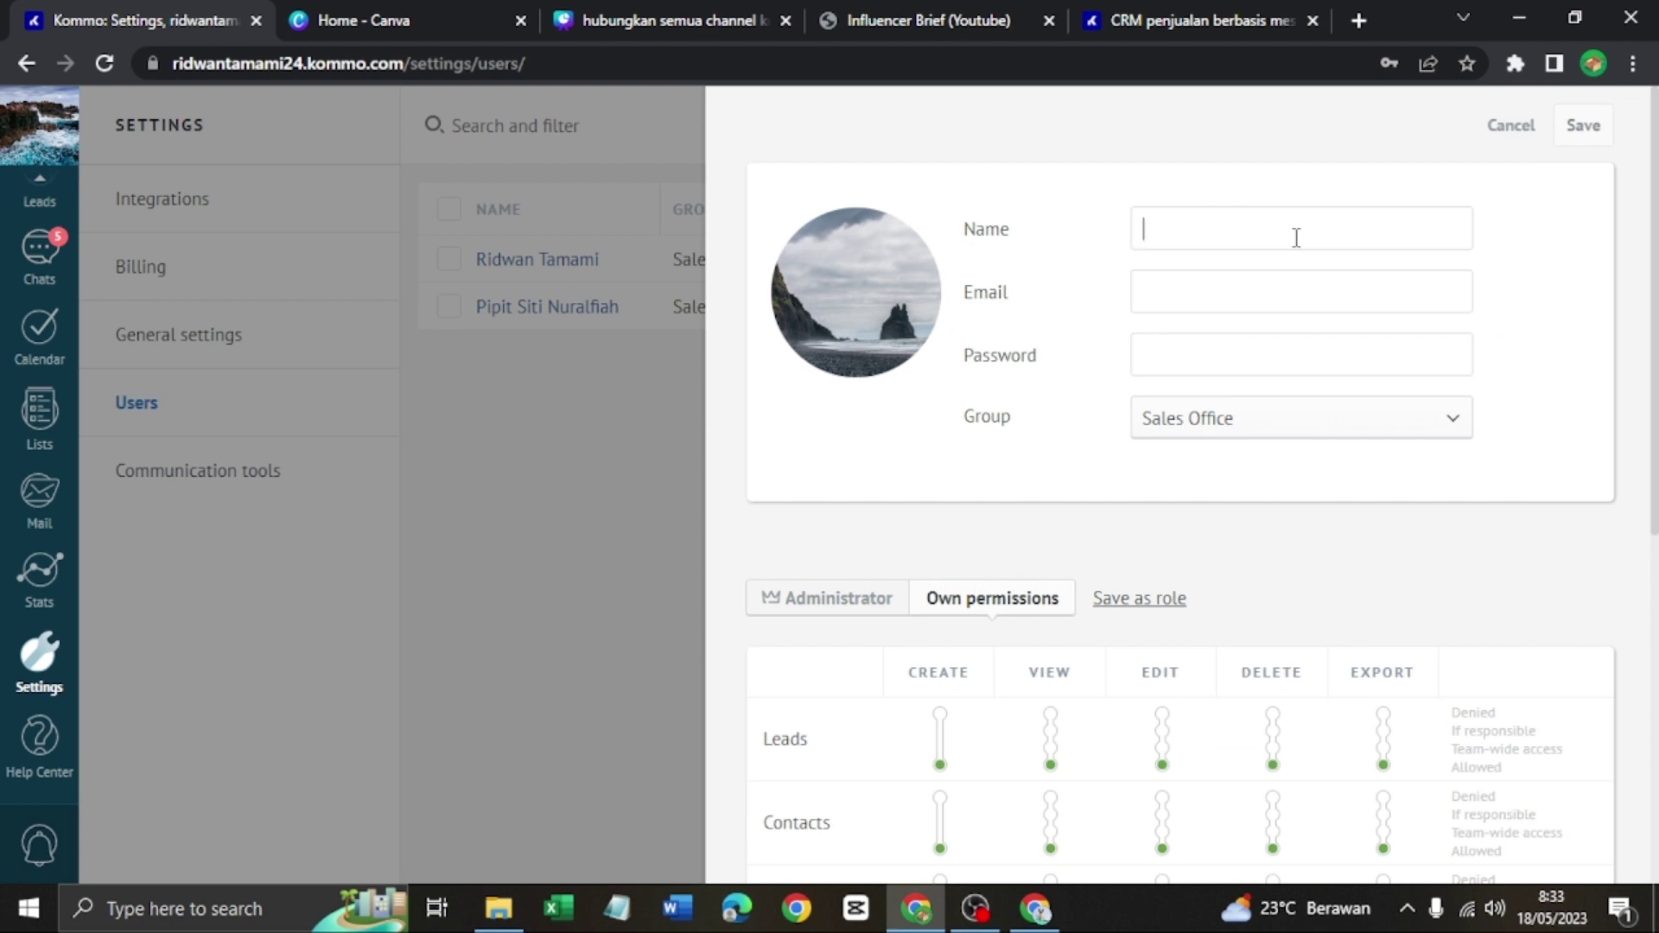
pyautogui.write('Admin3')
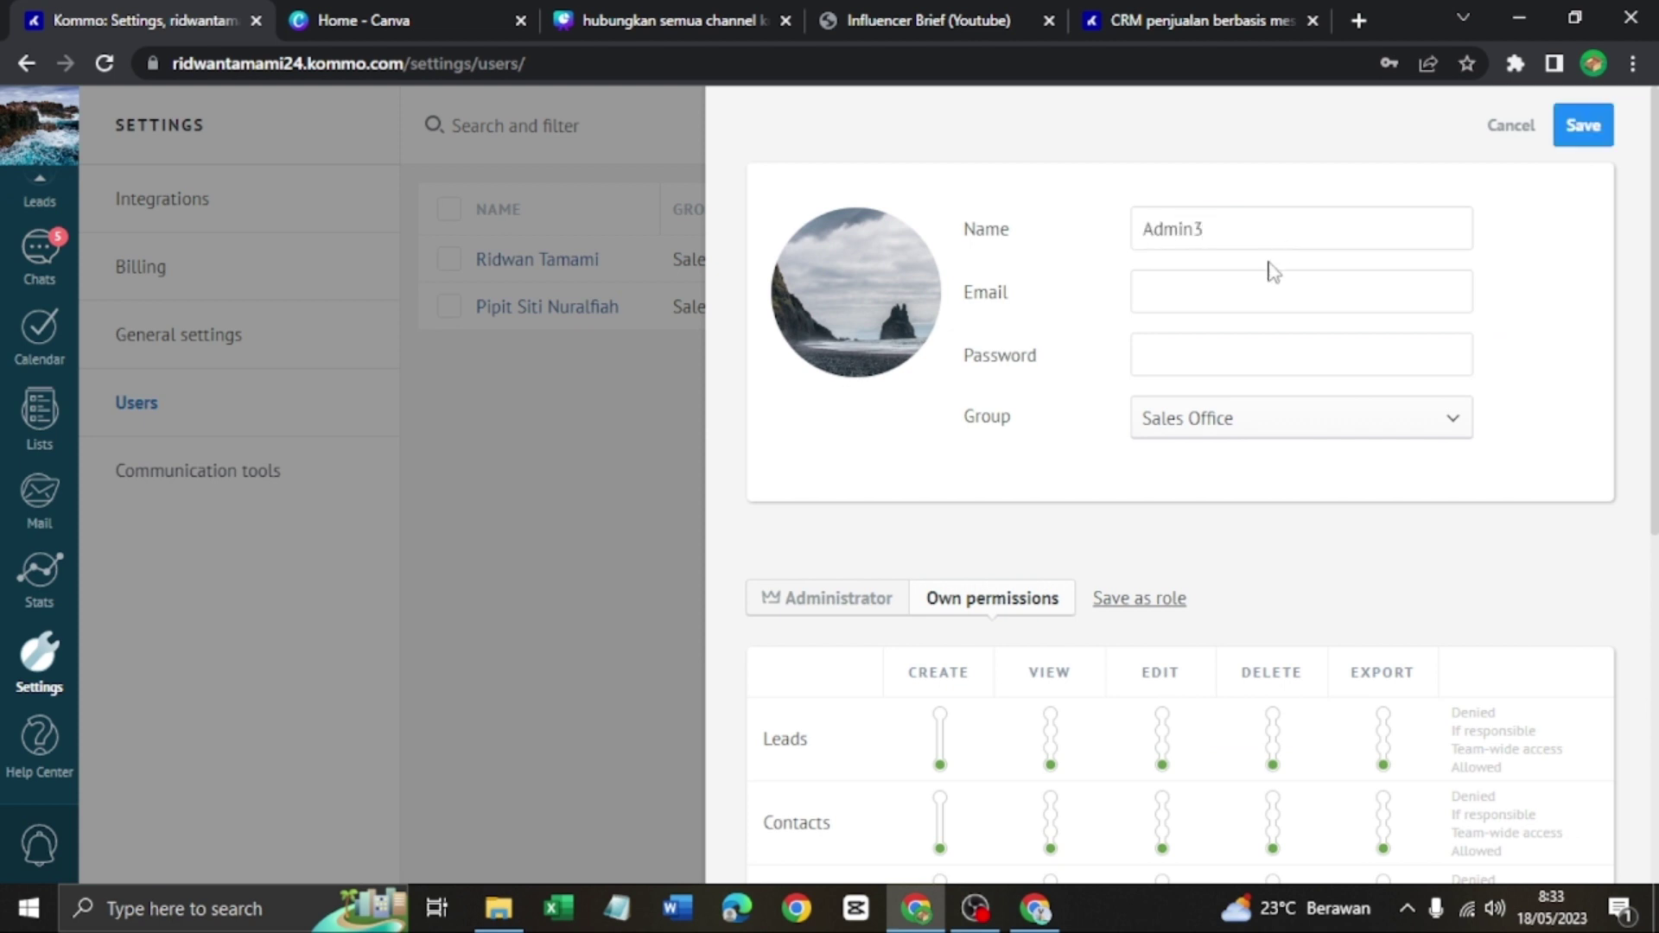
pyautogui.click(1255, 286)
pyautogui.hotkey('ctrl', 'v')
pyautogui.click(1248, 362)
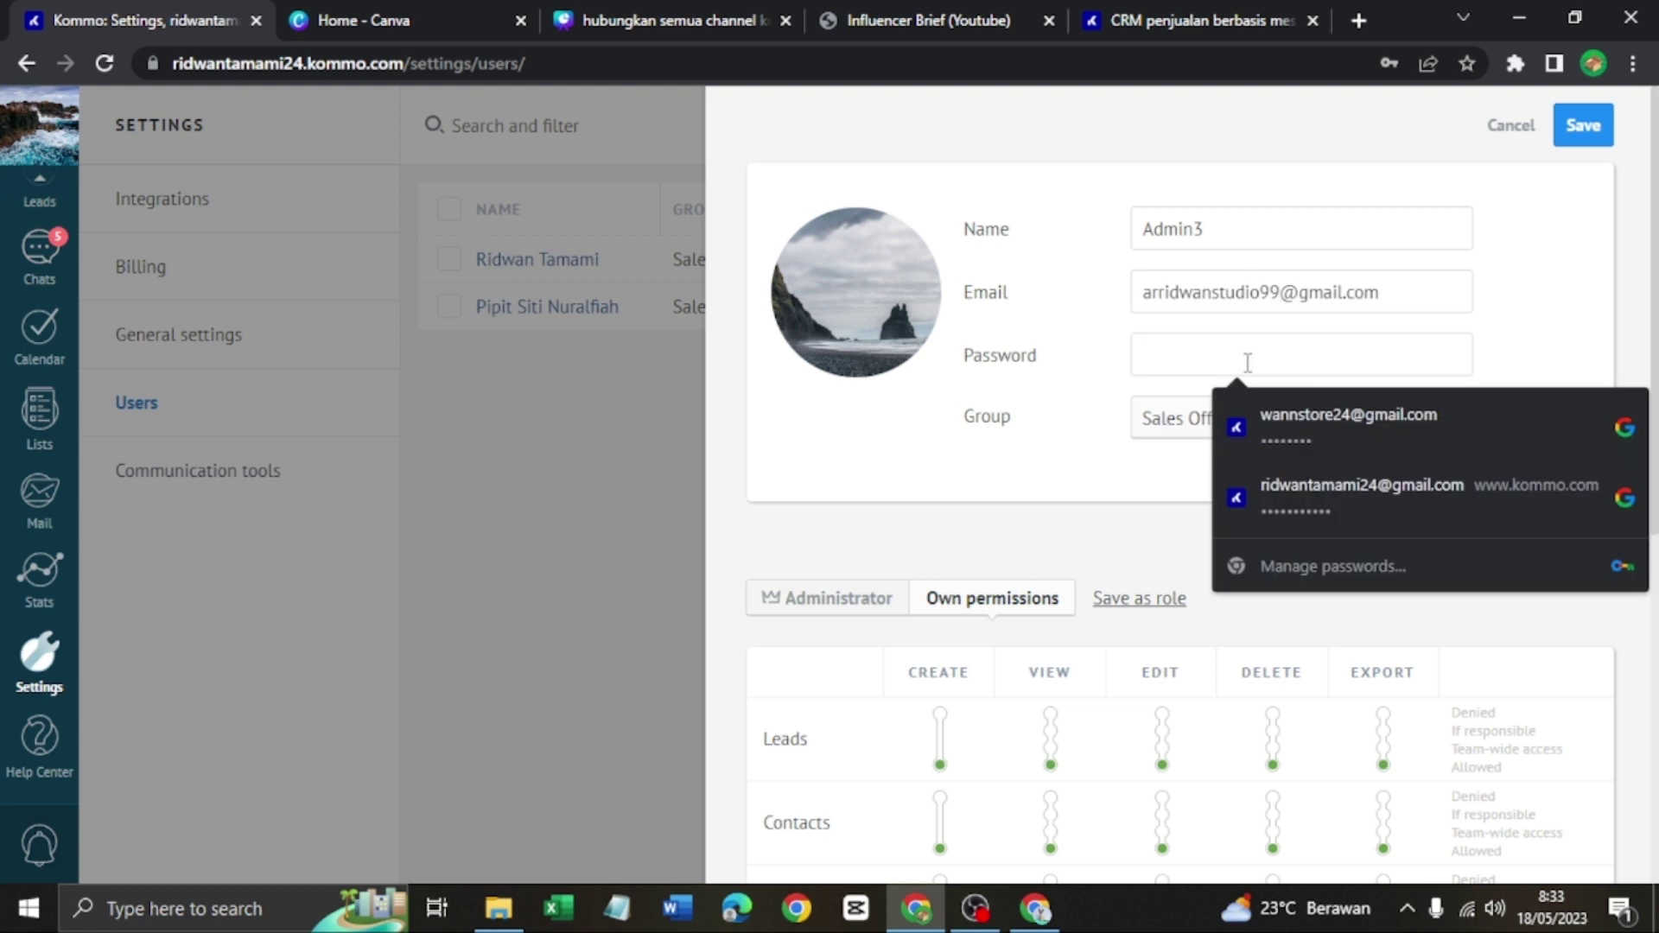
pyautogui.hotkey('ctrl', 'v')
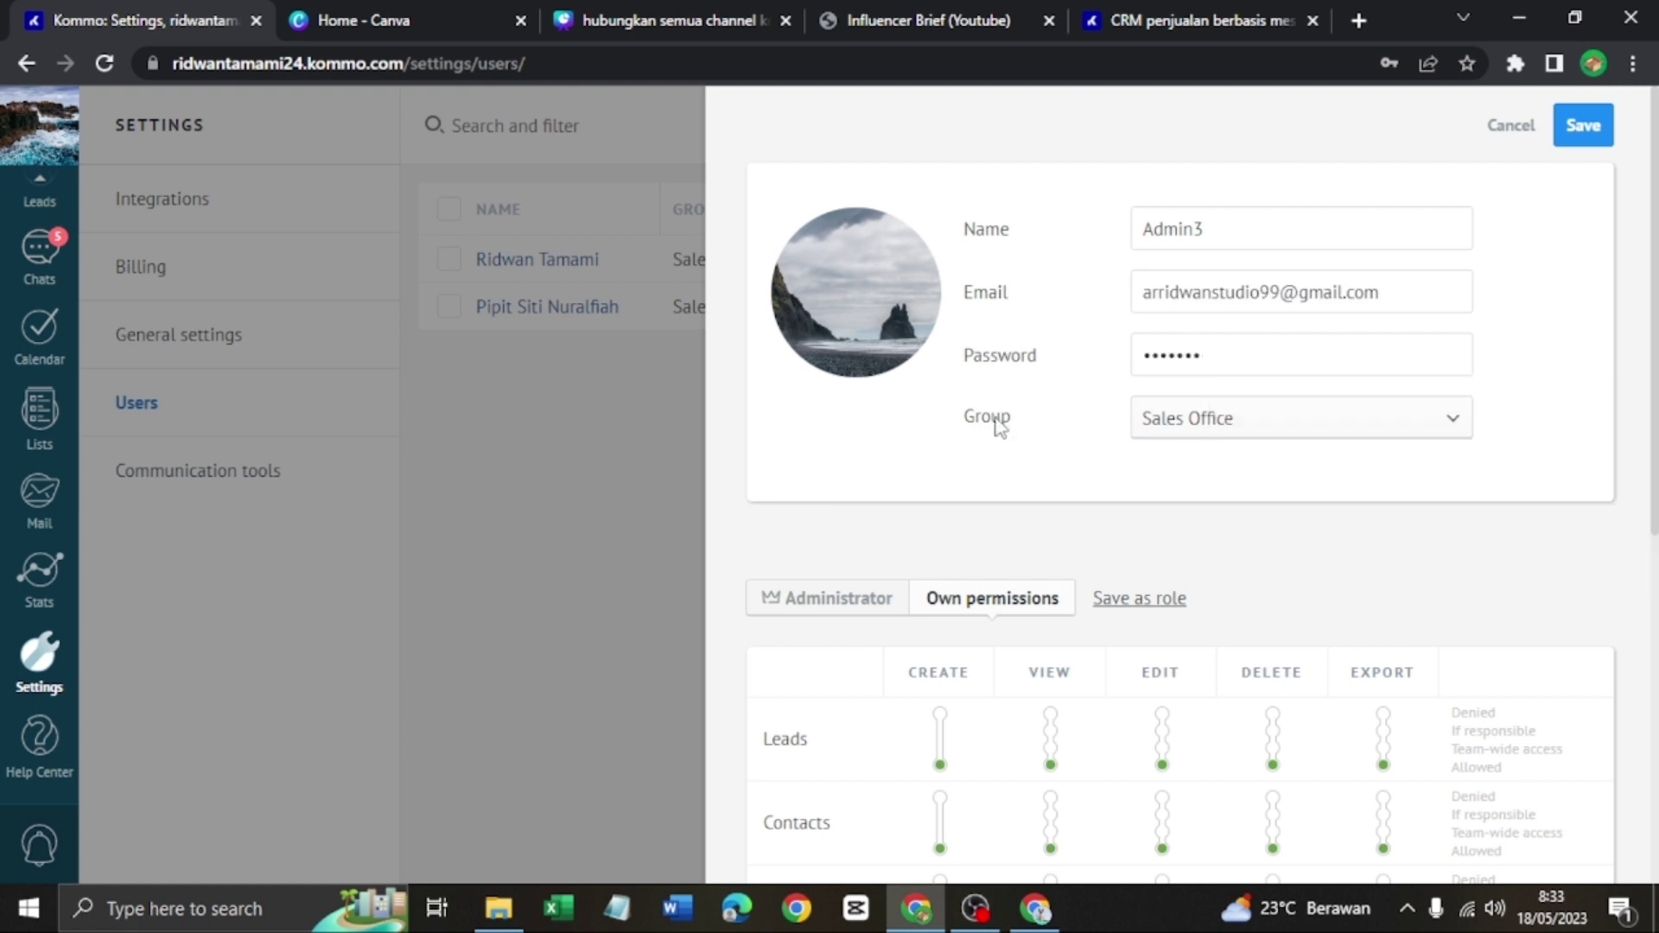
pyautogui.click(1178, 430)
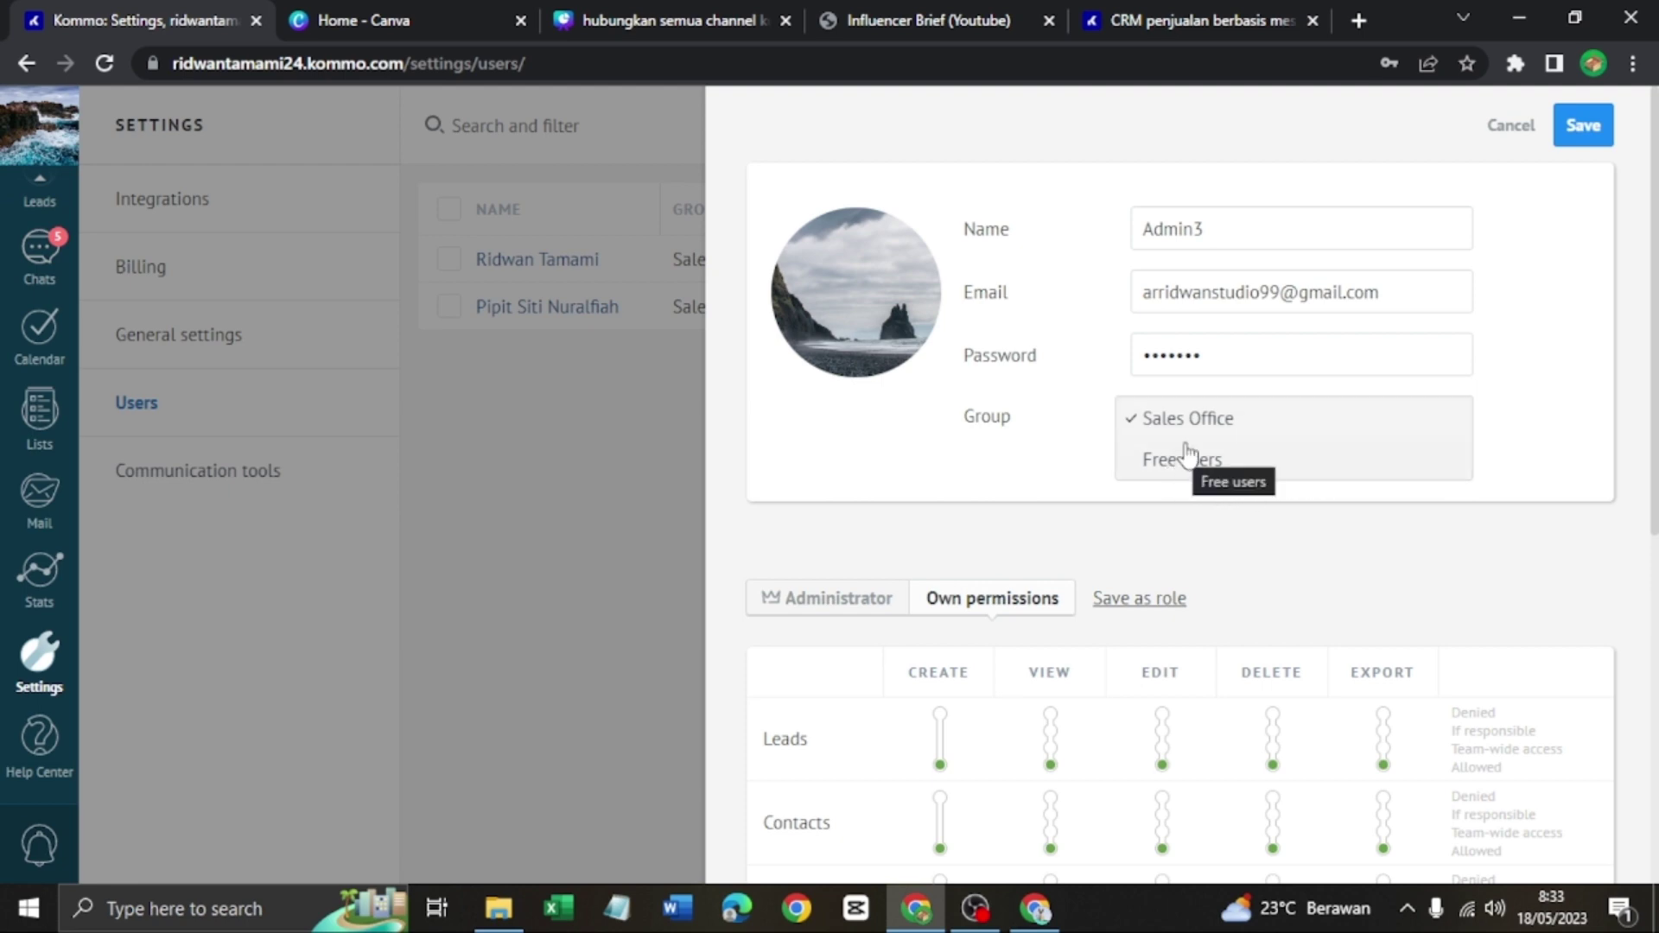
pyautogui.click(1233, 422)
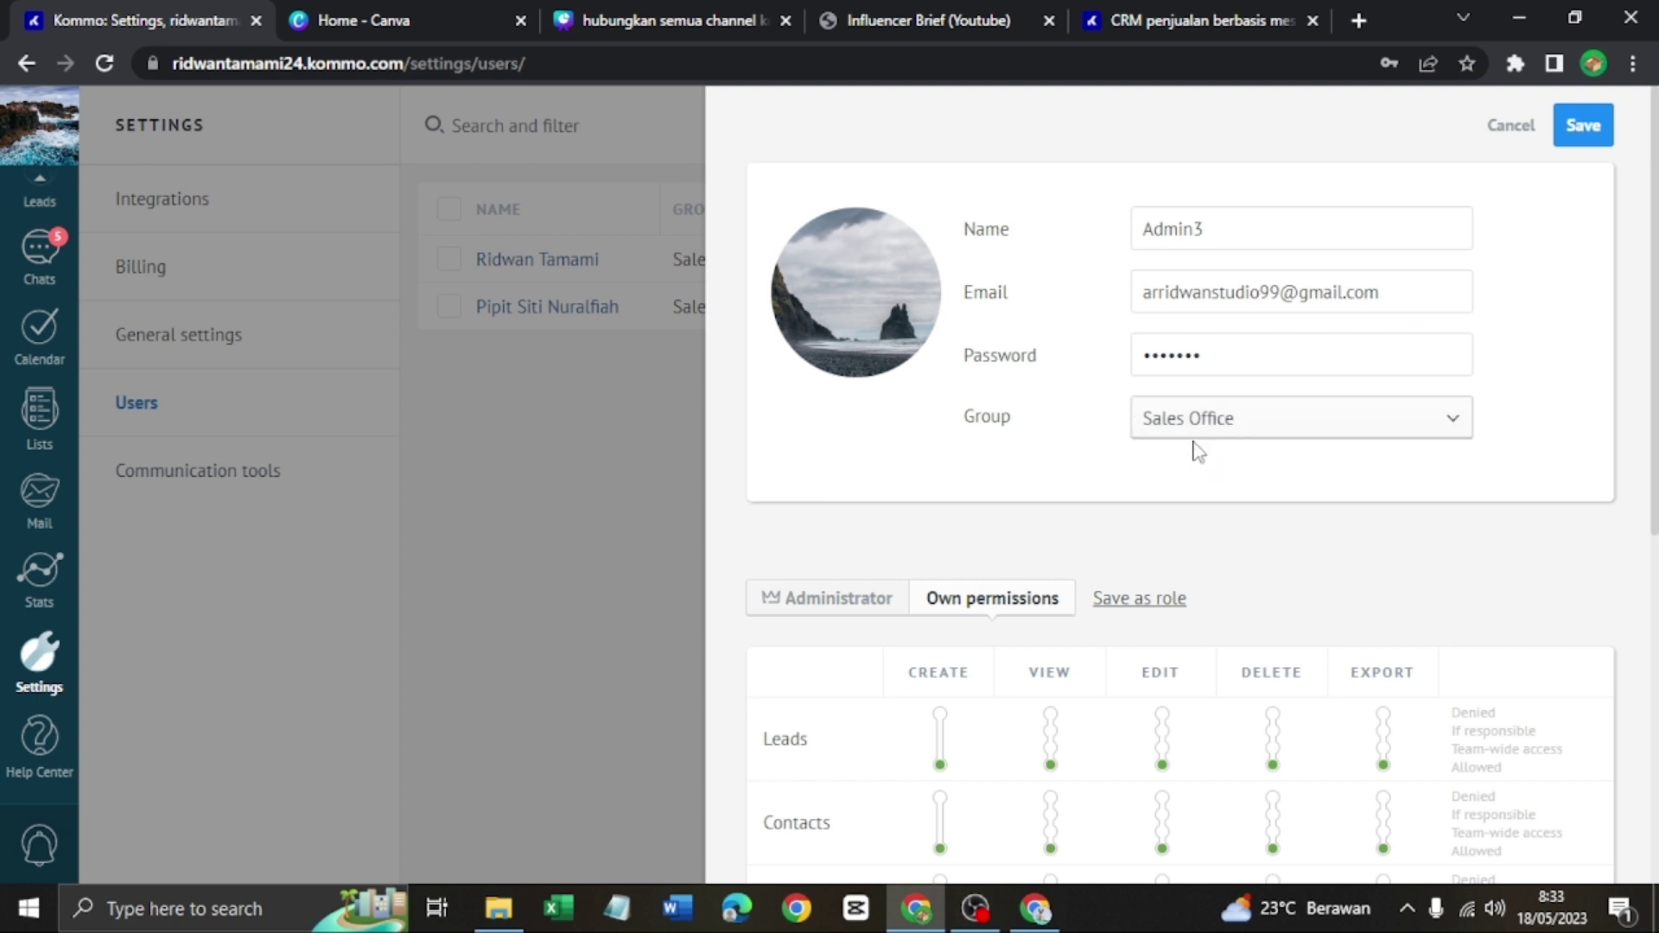
# Deny the user's create, edit, delete and export lead rights, restore them all, and save
pyautogui.scroll(-1, 1197, 442)
pyautogui.scroll(-2, 1020, 453)
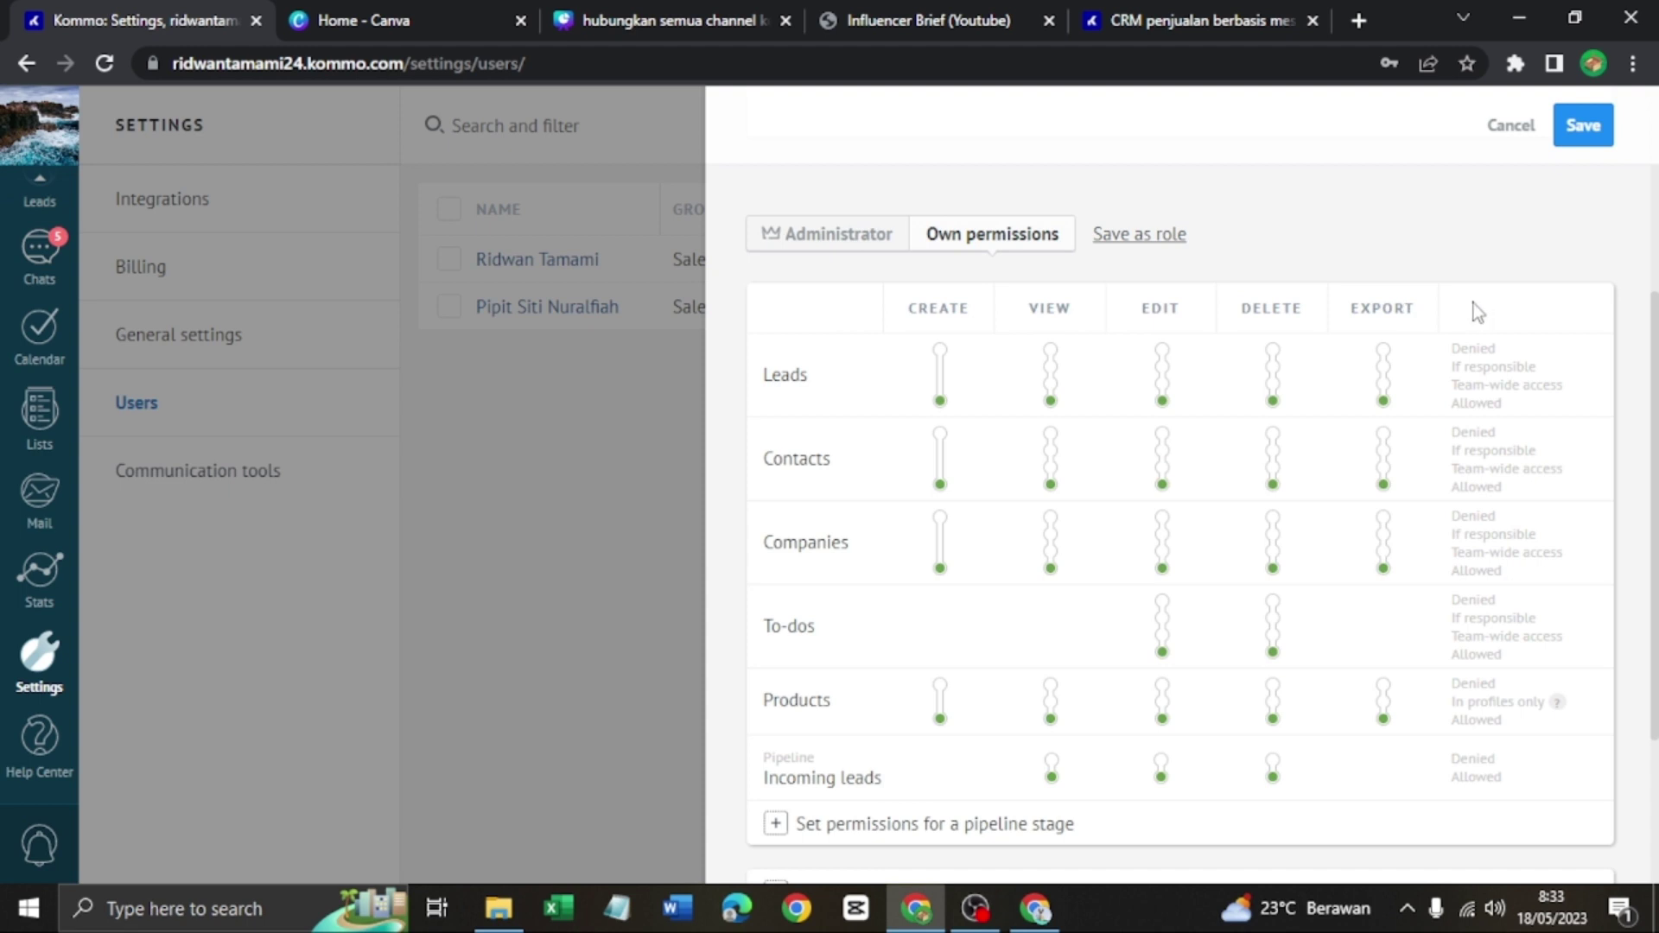
pyautogui.scroll(3, 1200, 552)
pyautogui.scroll(-1, 1199, 551)
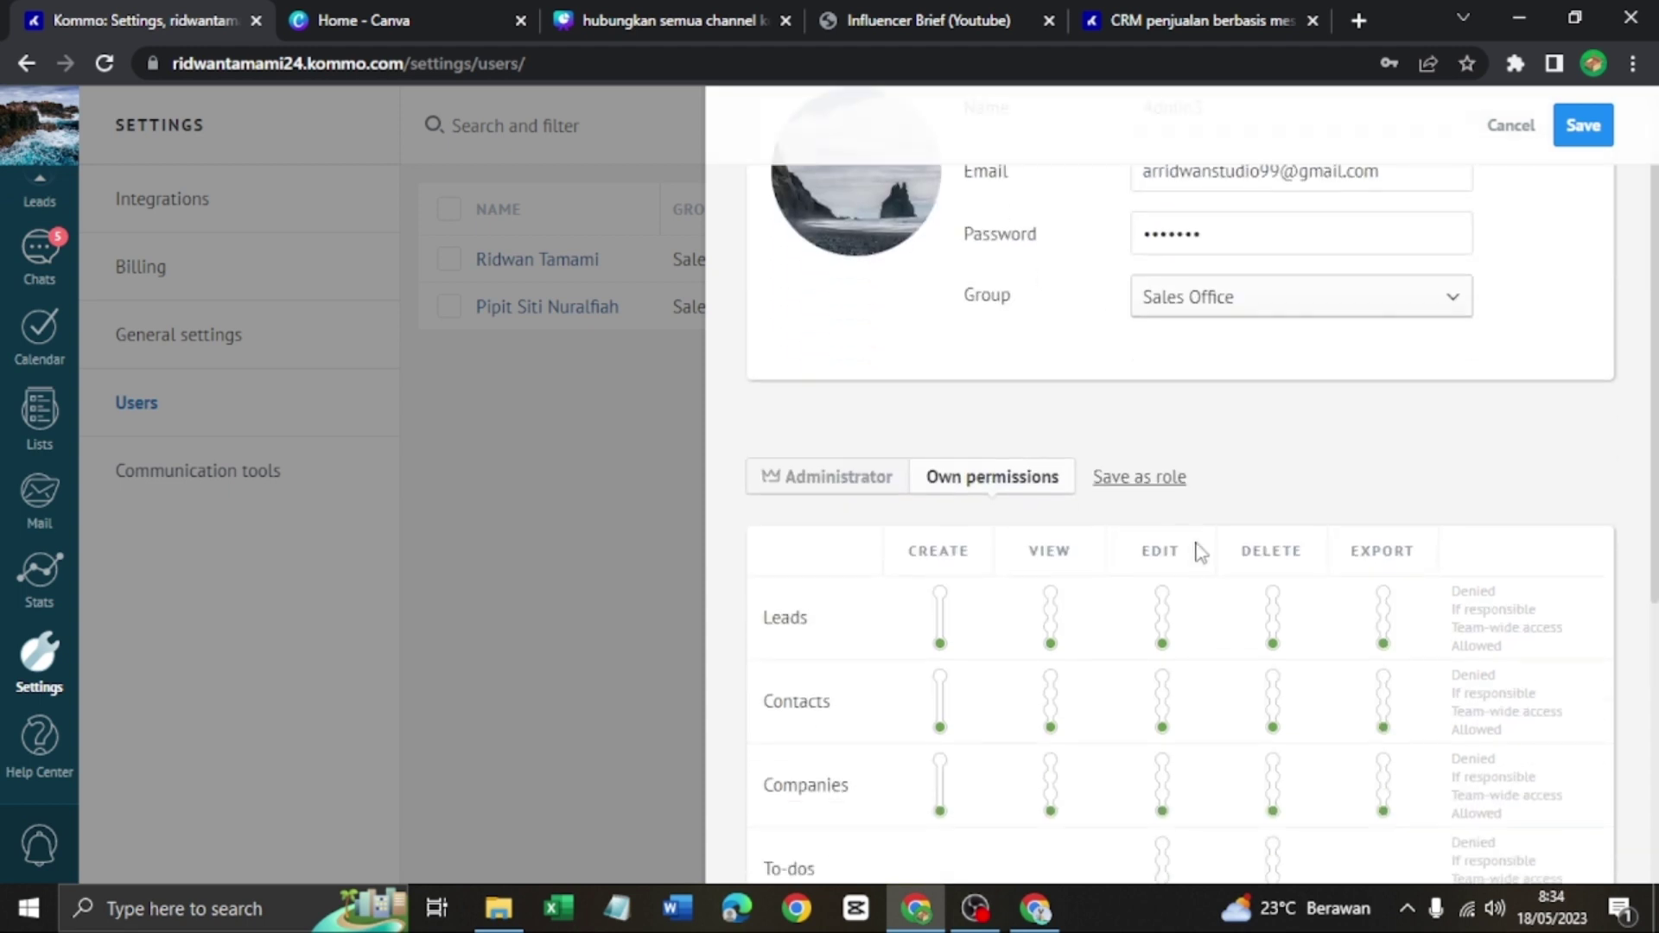
pyautogui.scroll(-1, 1174, 556)
pyautogui.scroll(2, 1158, 557)
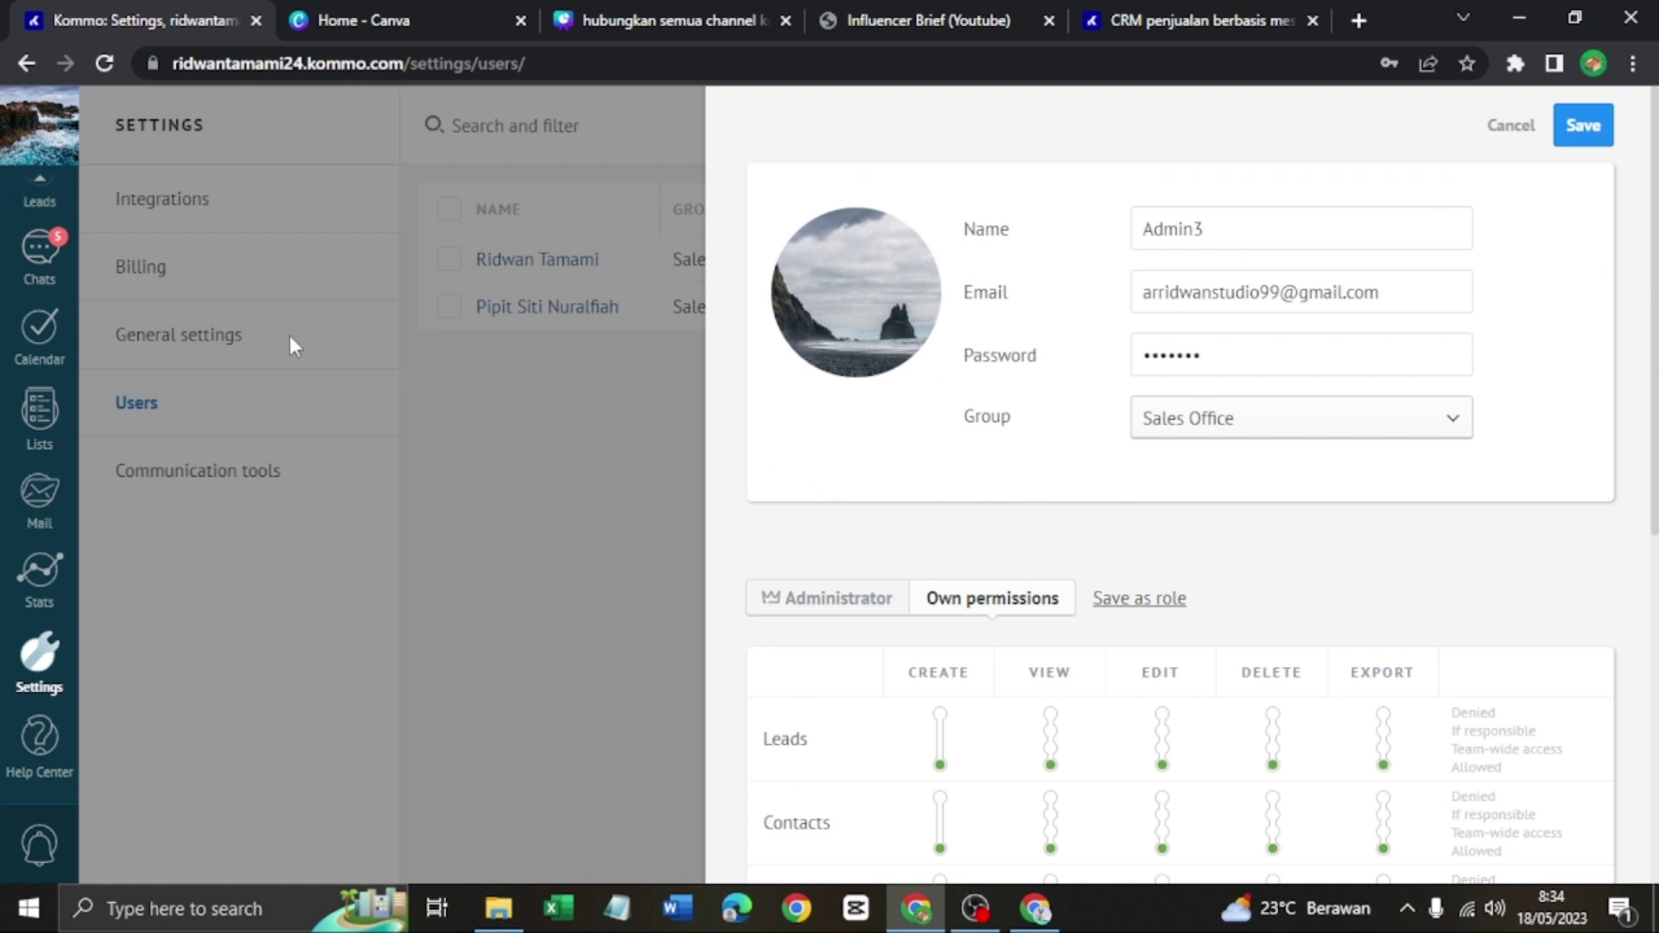
pyautogui.scroll(-2, 1143, 629)
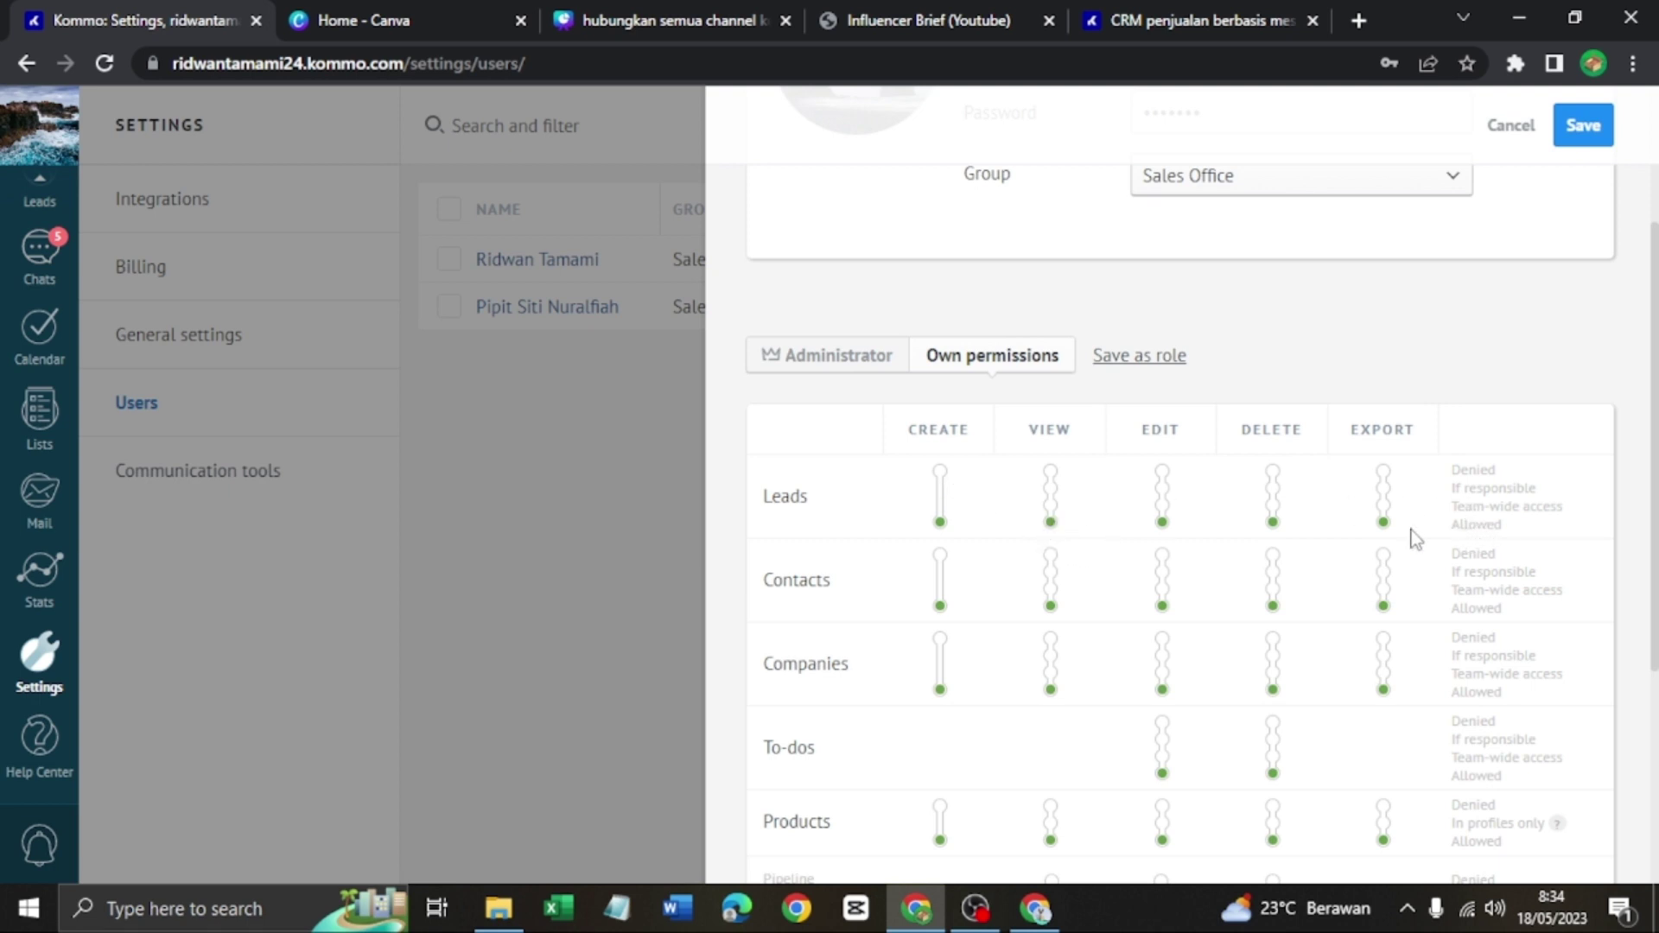
pyautogui.click(941, 472)
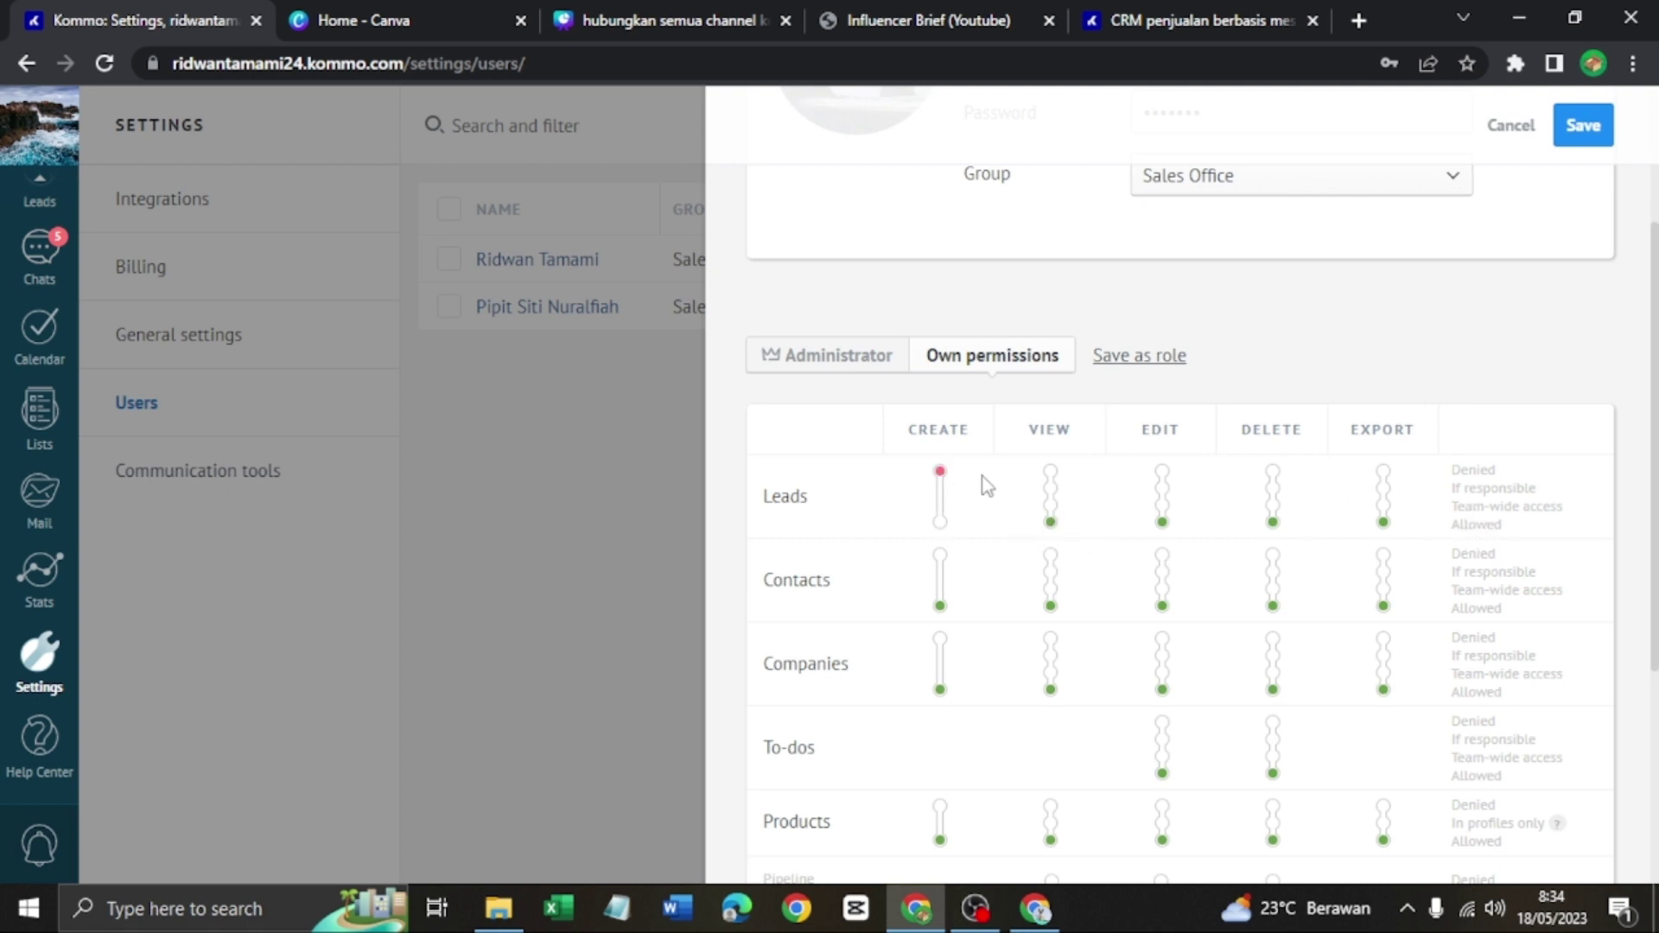
pyautogui.click(1163, 472)
pyautogui.click(1273, 473)
pyautogui.click(1384, 472)
pyautogui.scroll(3, 1196, 344)
pyautogui.scroll(-3, 1201, 355)
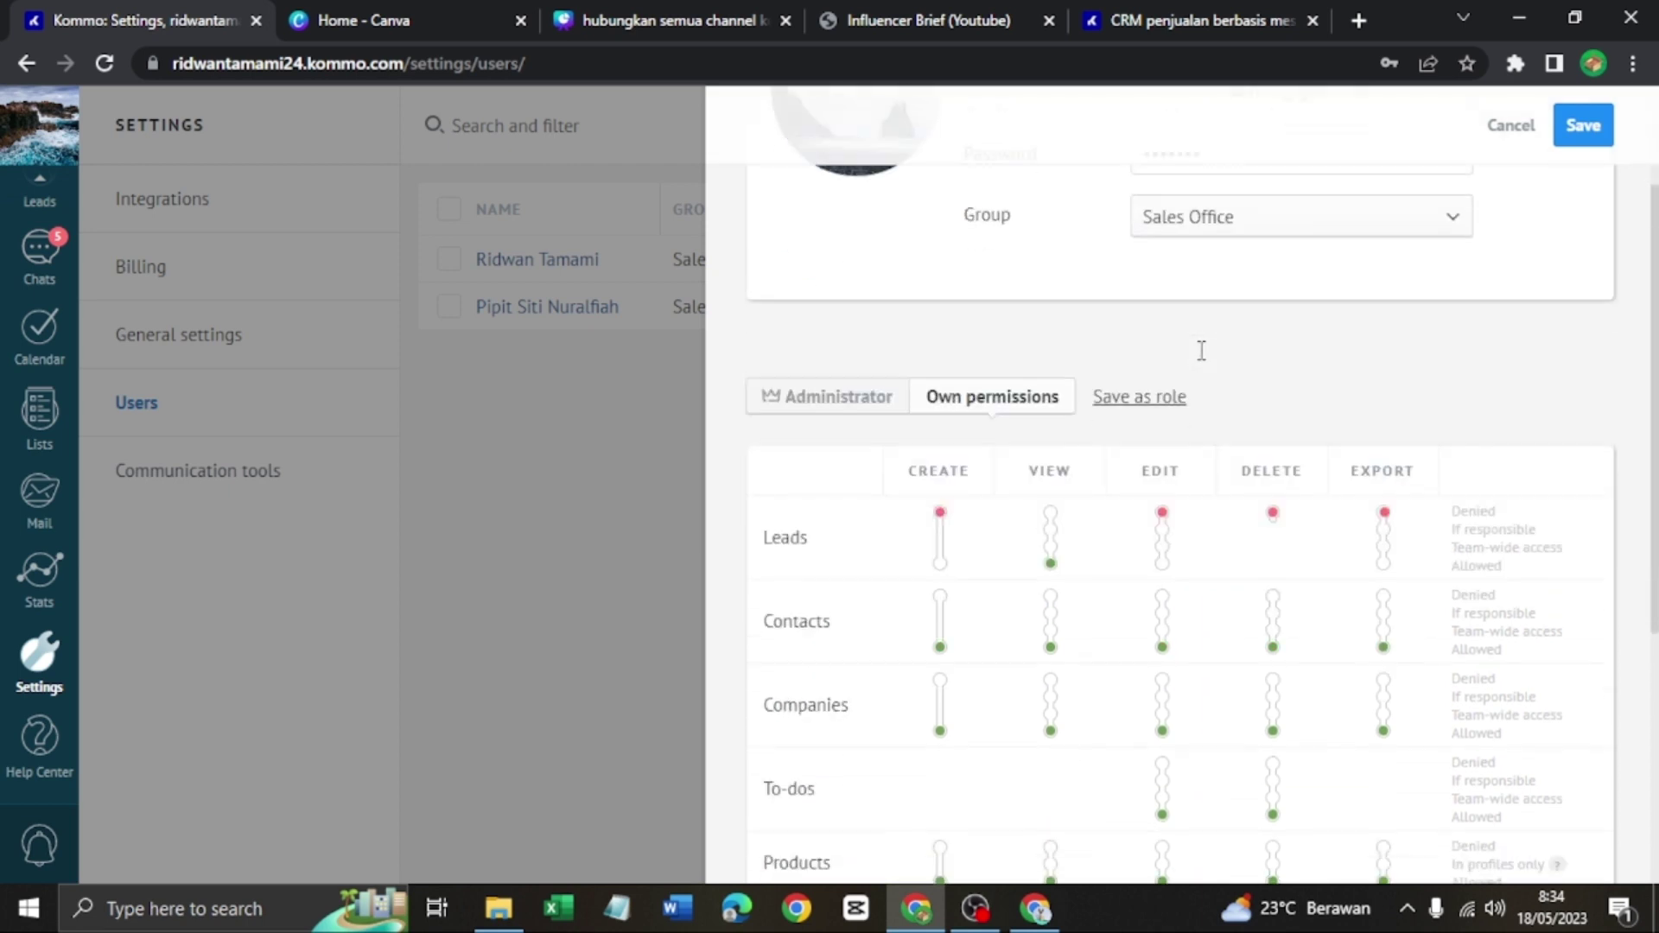
pyautogui.click(1383, 522)
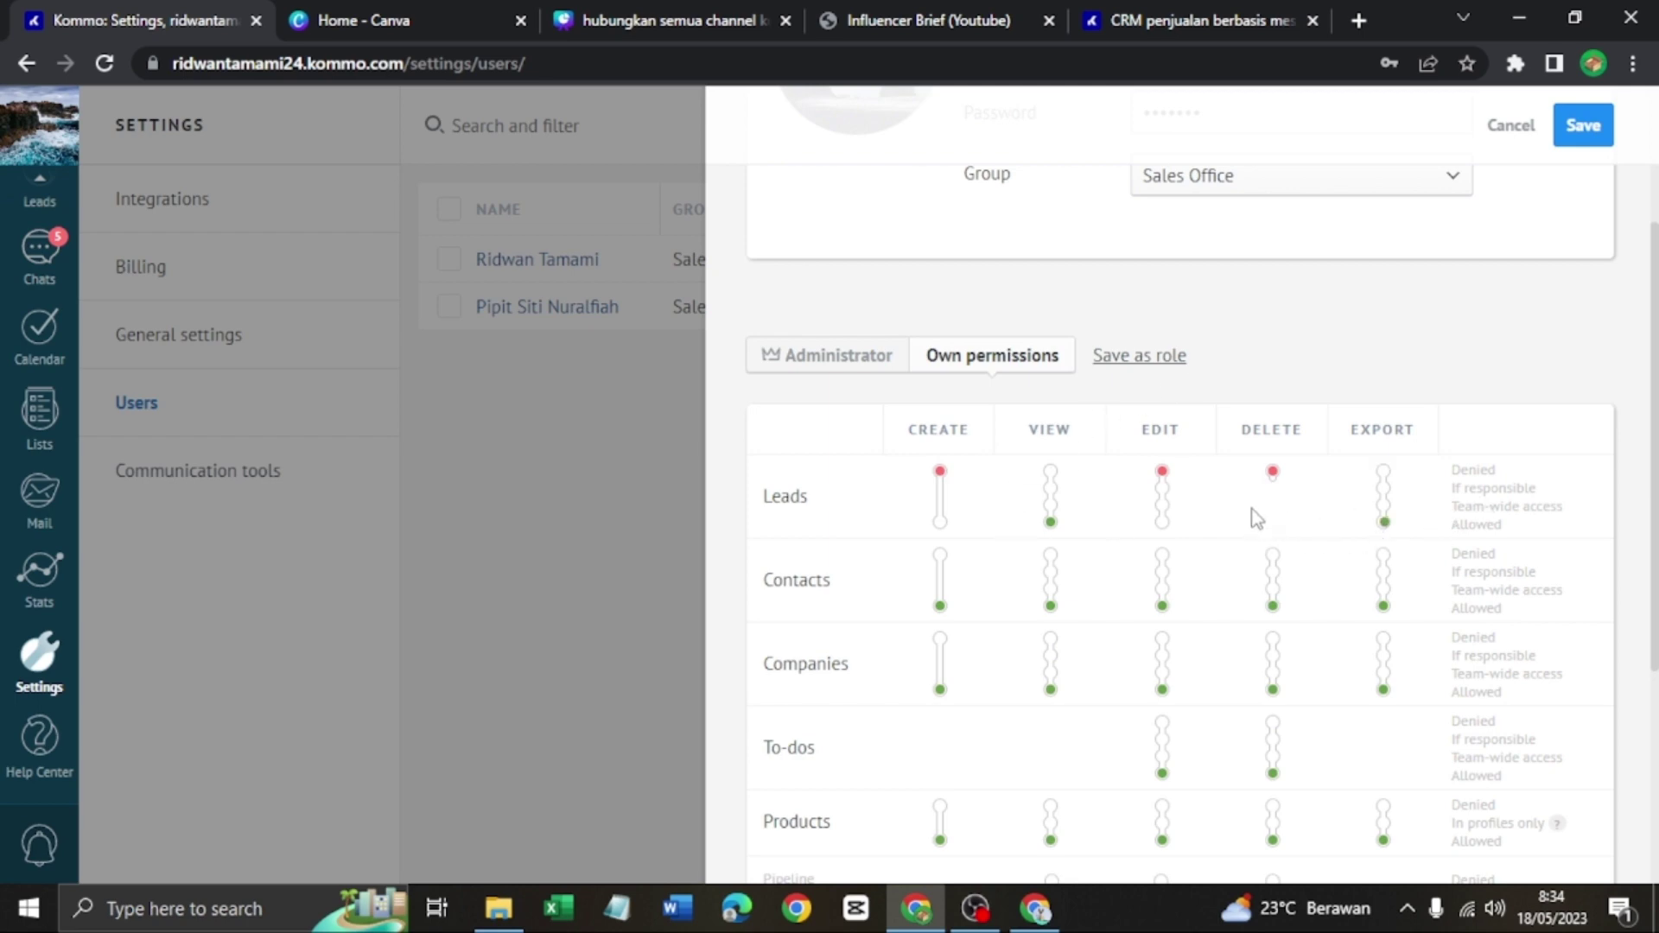
pyautogui.click(1273, 522)
pyautogui.click(945, 526)
pyautogui.scroll(-5, 1353, 510)
pyautogui.scroll(7, 1003, 607)
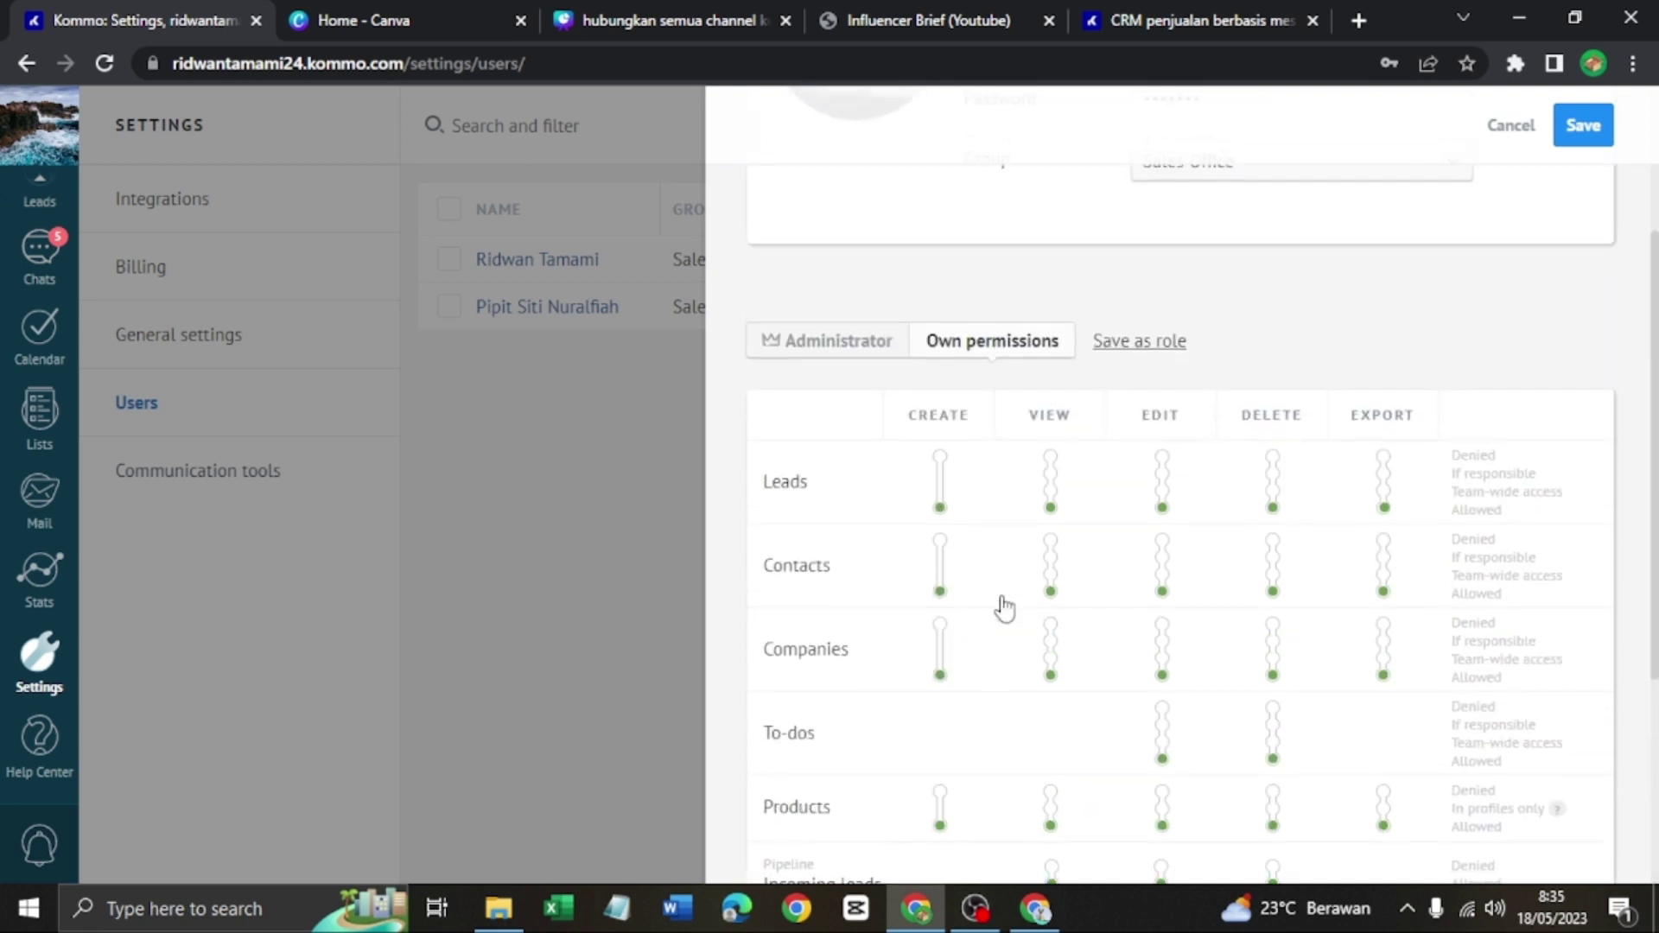
pyautogui.click(1584, 125)
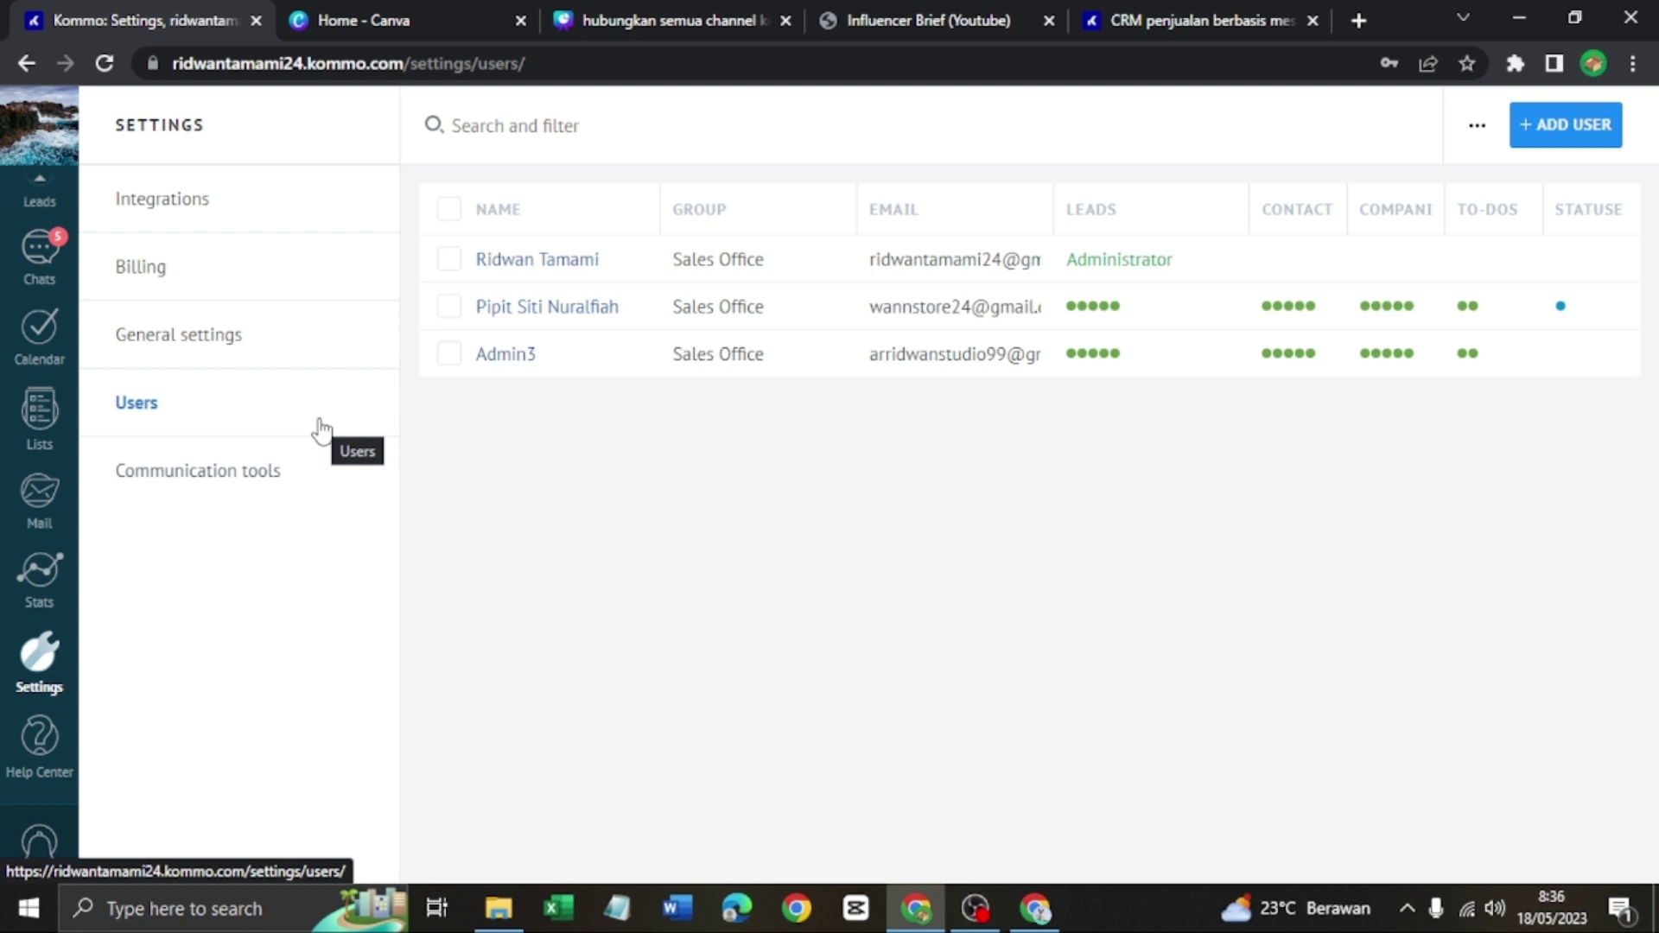
pyautogui.click(39, 252)
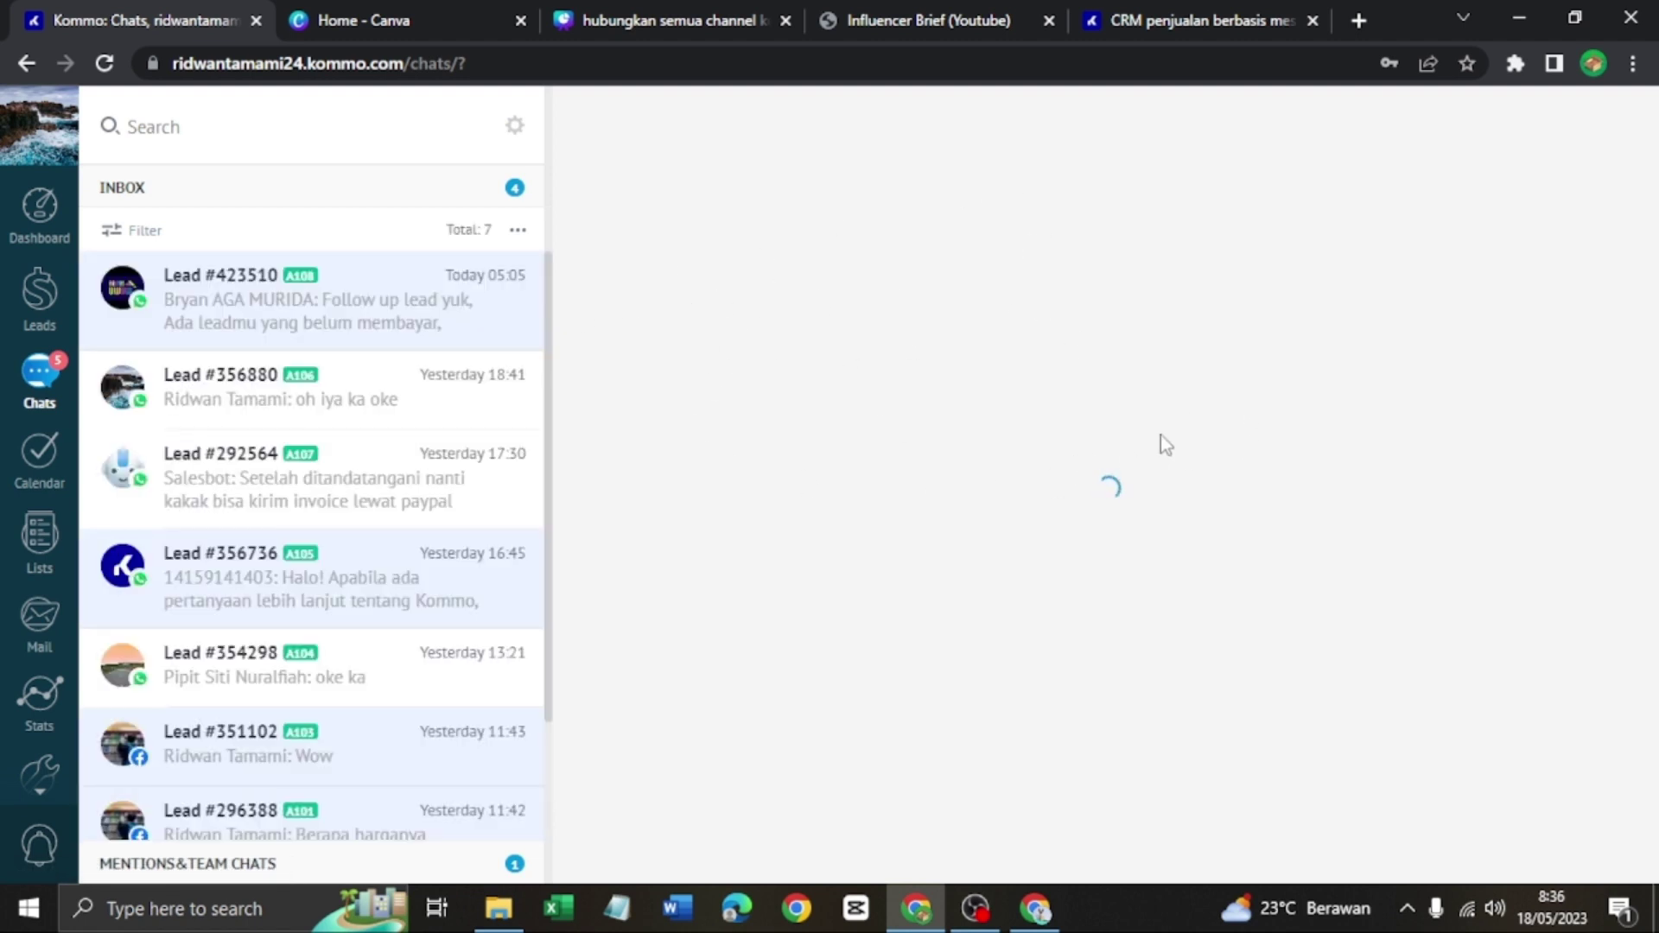
# On Lead #296388, create a Follow-up task 'penjualan' assigned to the second Sales Office user
pyautogui.scroll(-2, 333, 605)
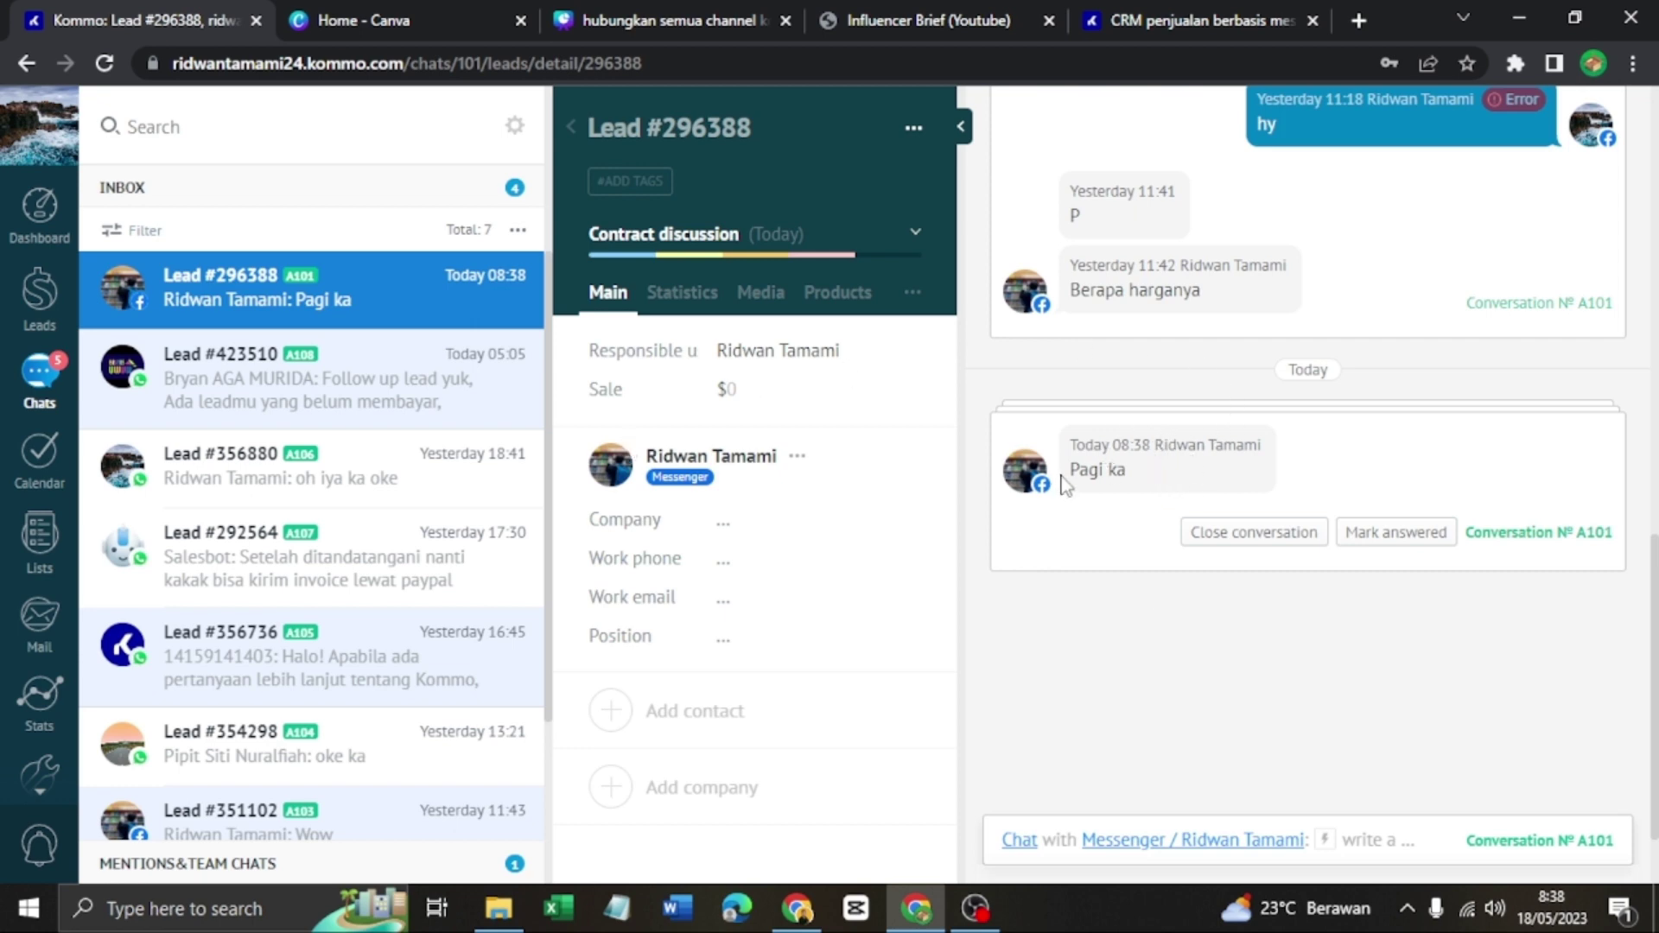
pyautogui.click(1022, 844)
pyautogui.click(1020, 843)
pyautogui.click(1021, 844)
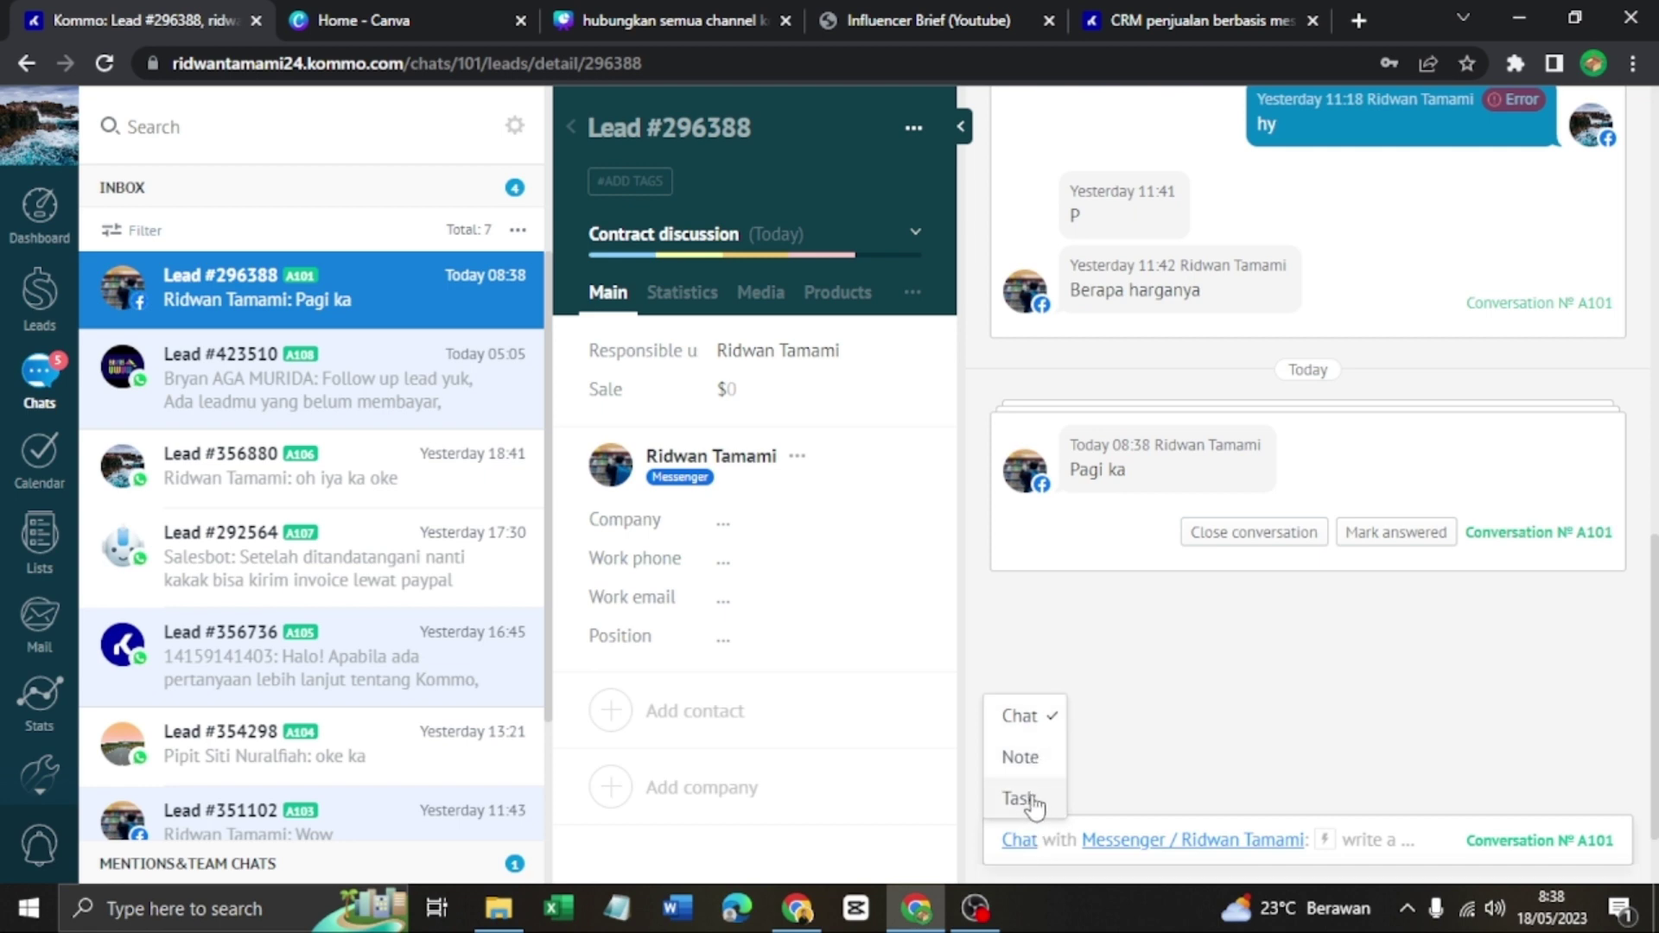
pyautogui.click(1029, 798)
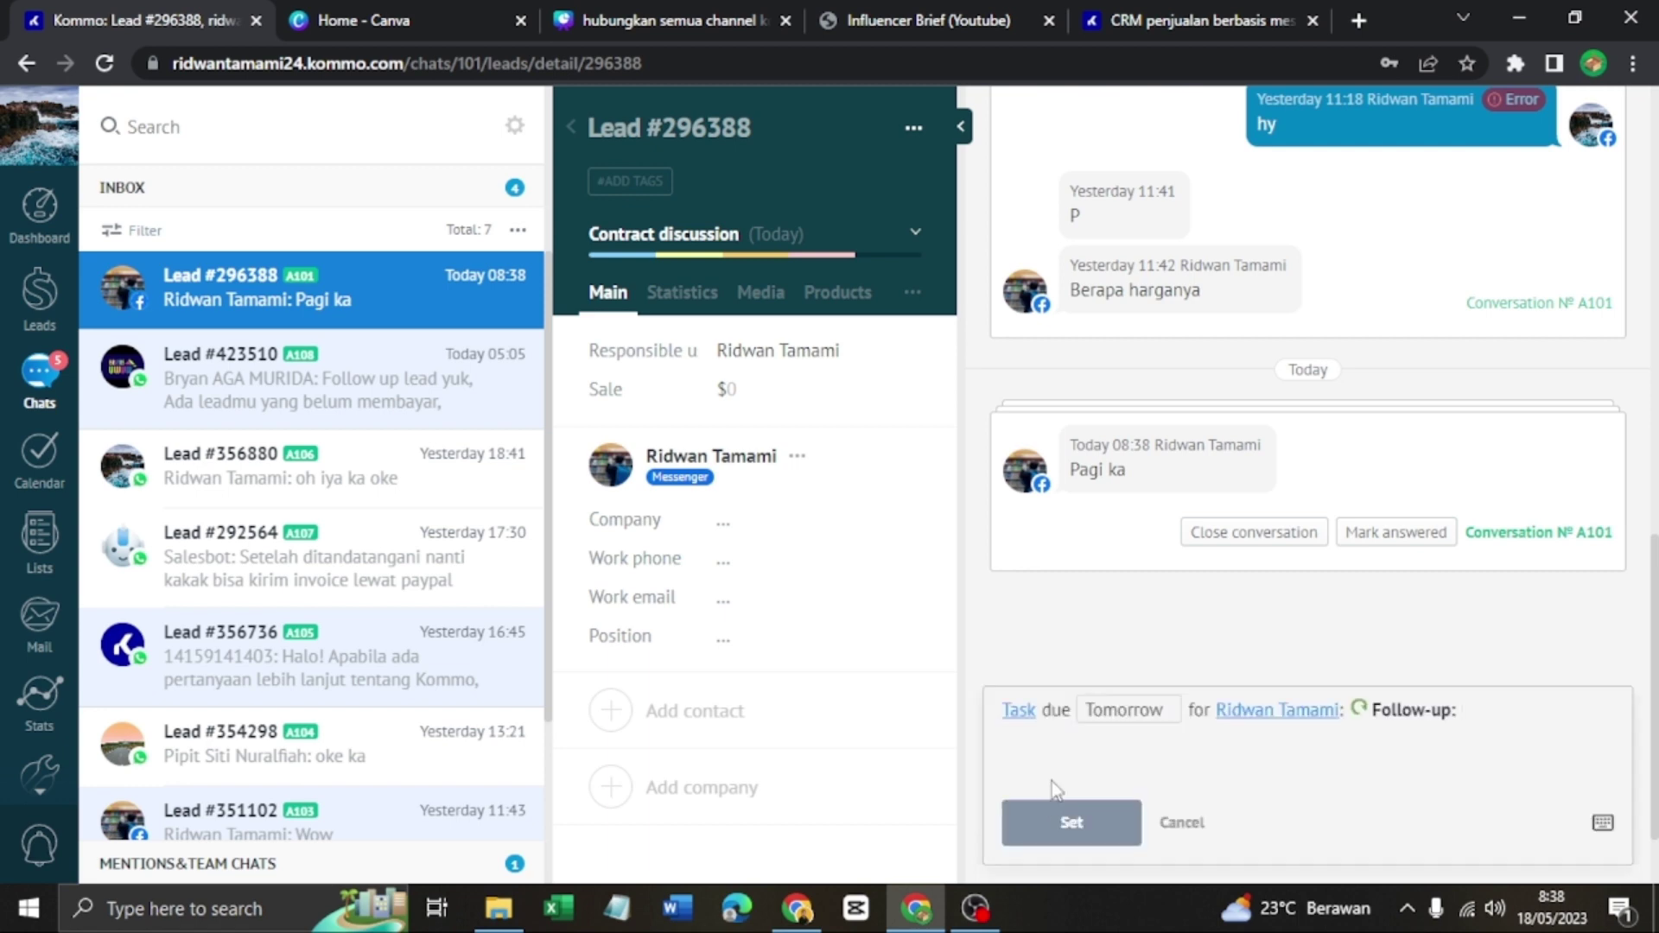
pyautogui.click(1278, 713)
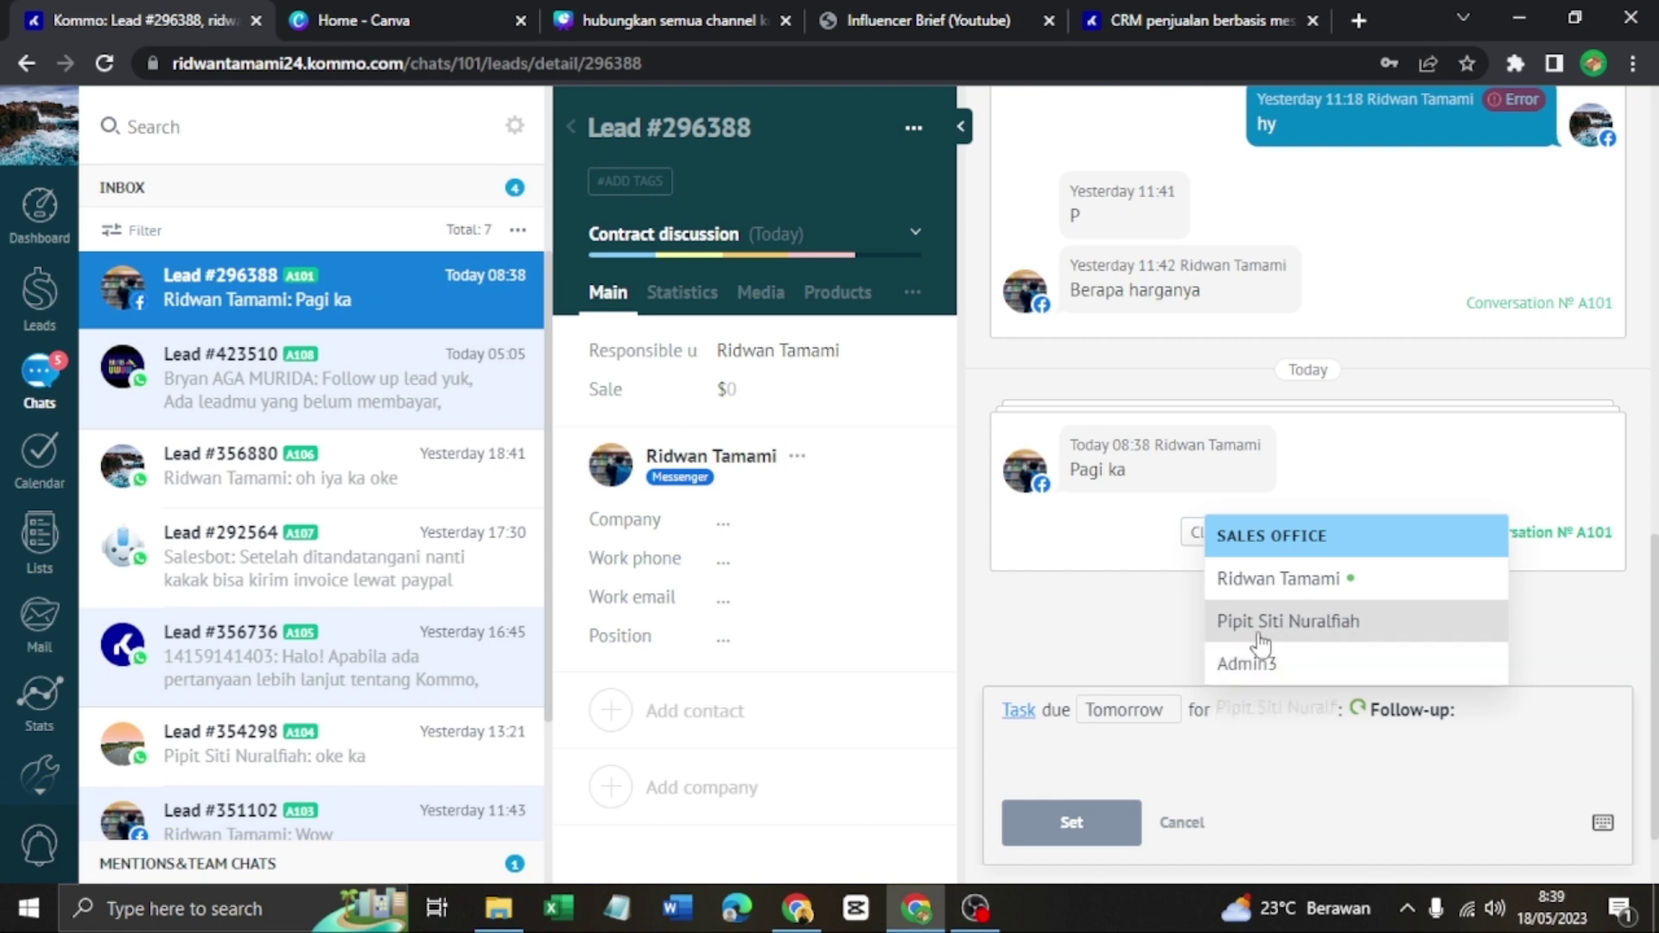
pyautogui.click(1346, 631)
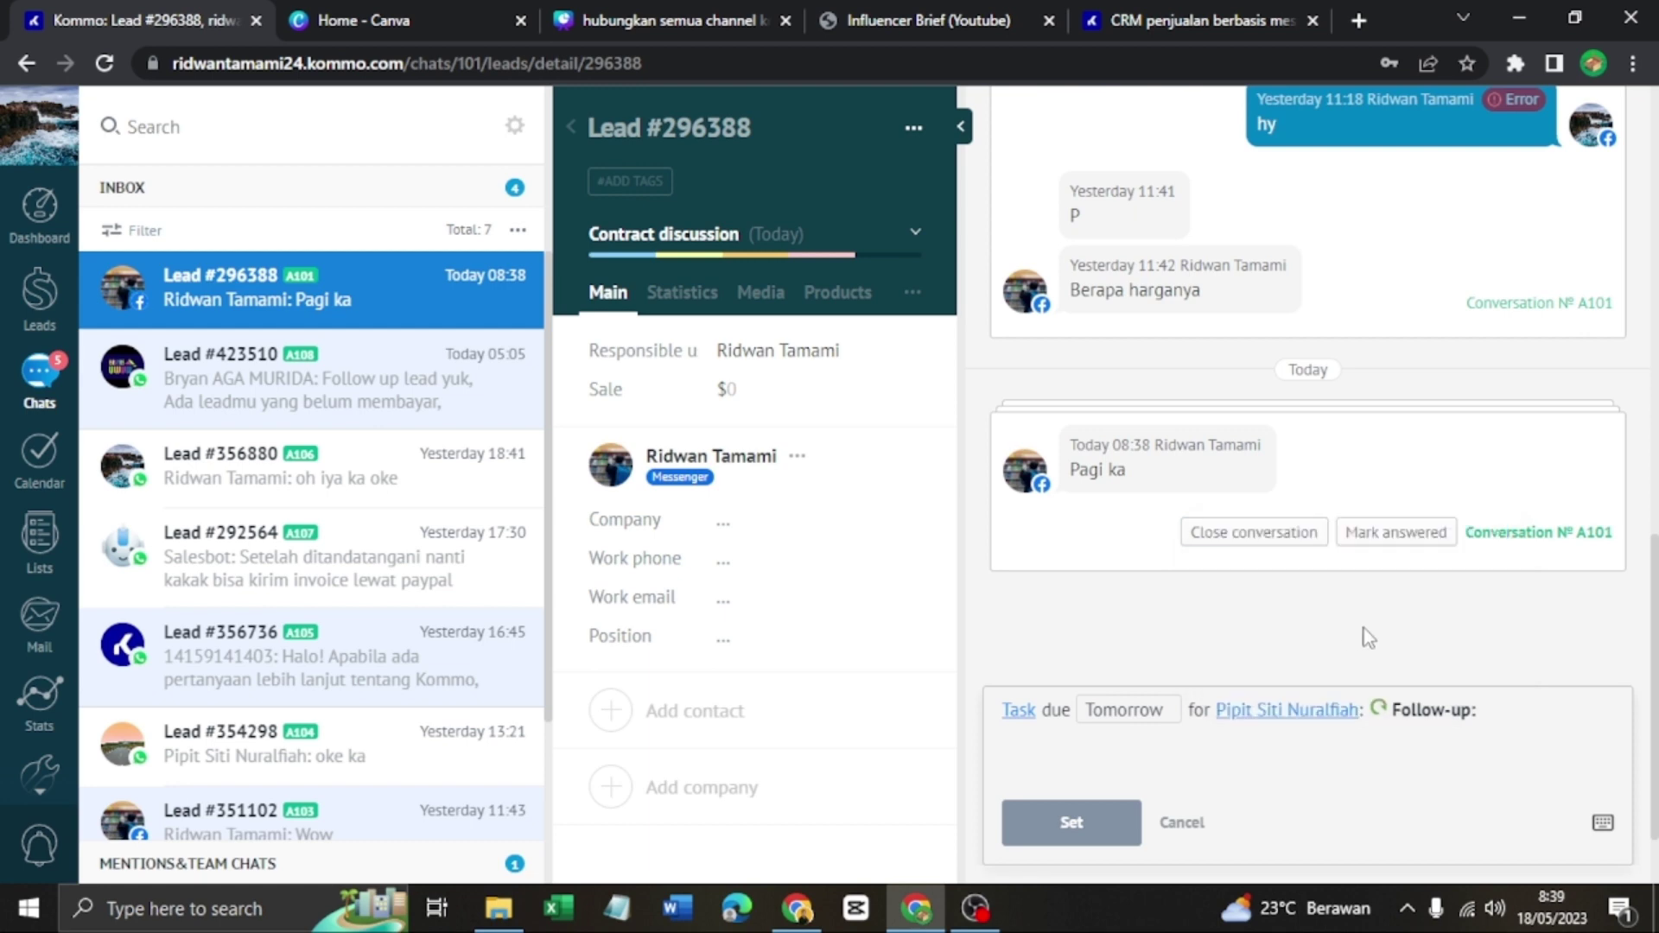
pyautogui.click(1422, 720)
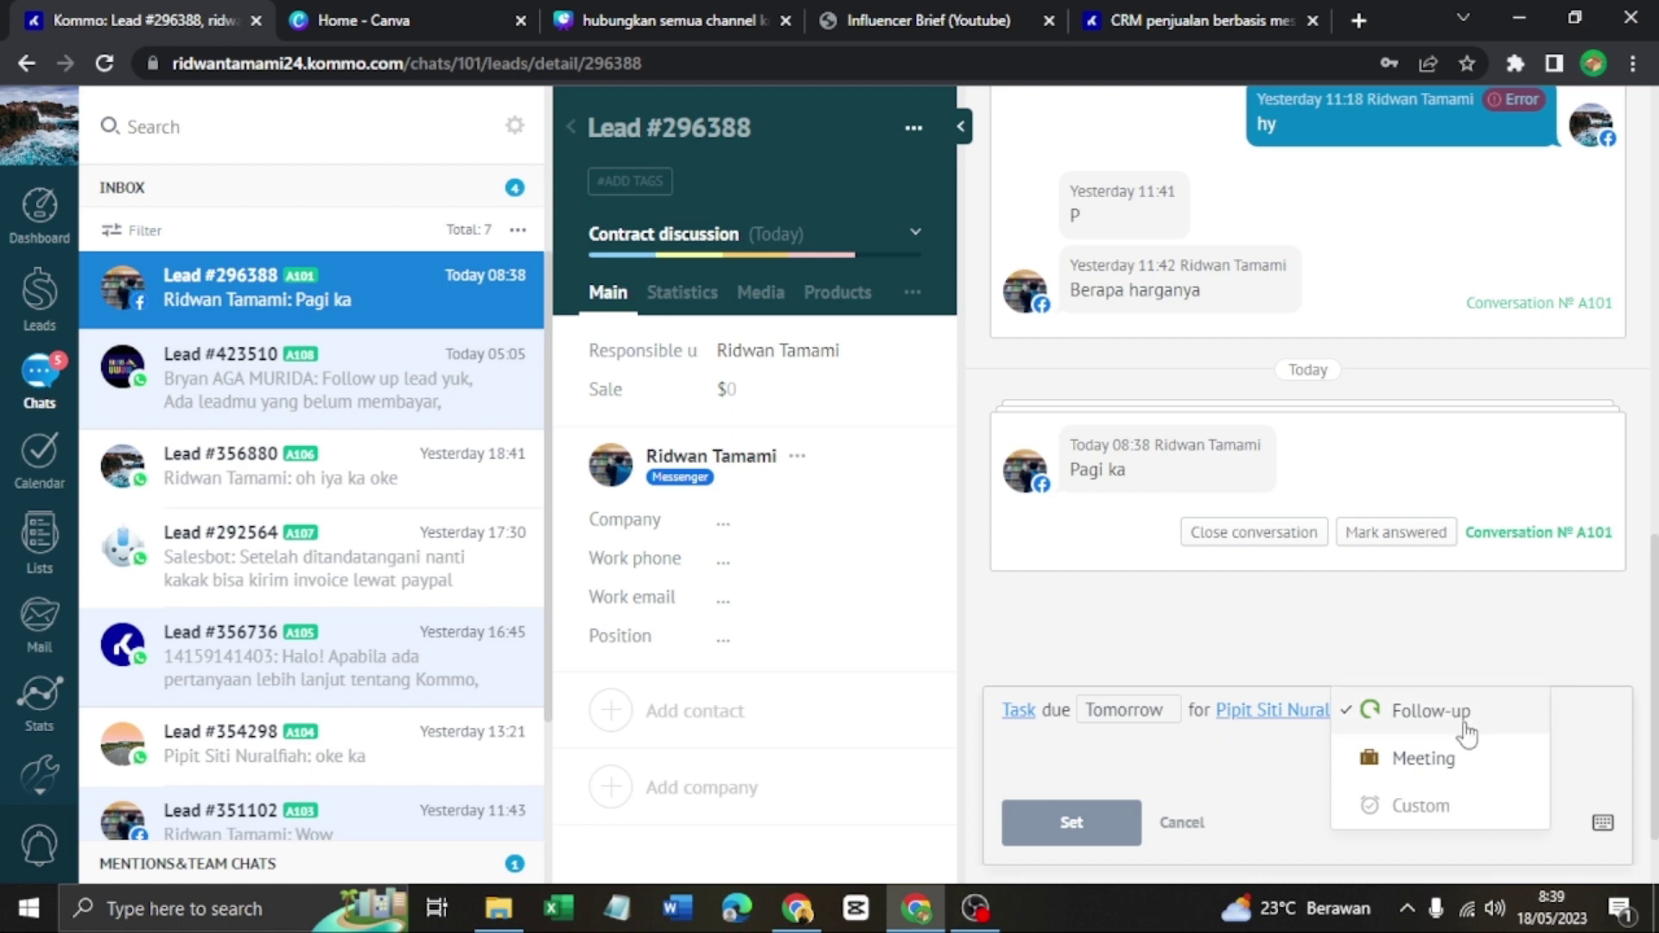
pyautogui.click(1430, 722)
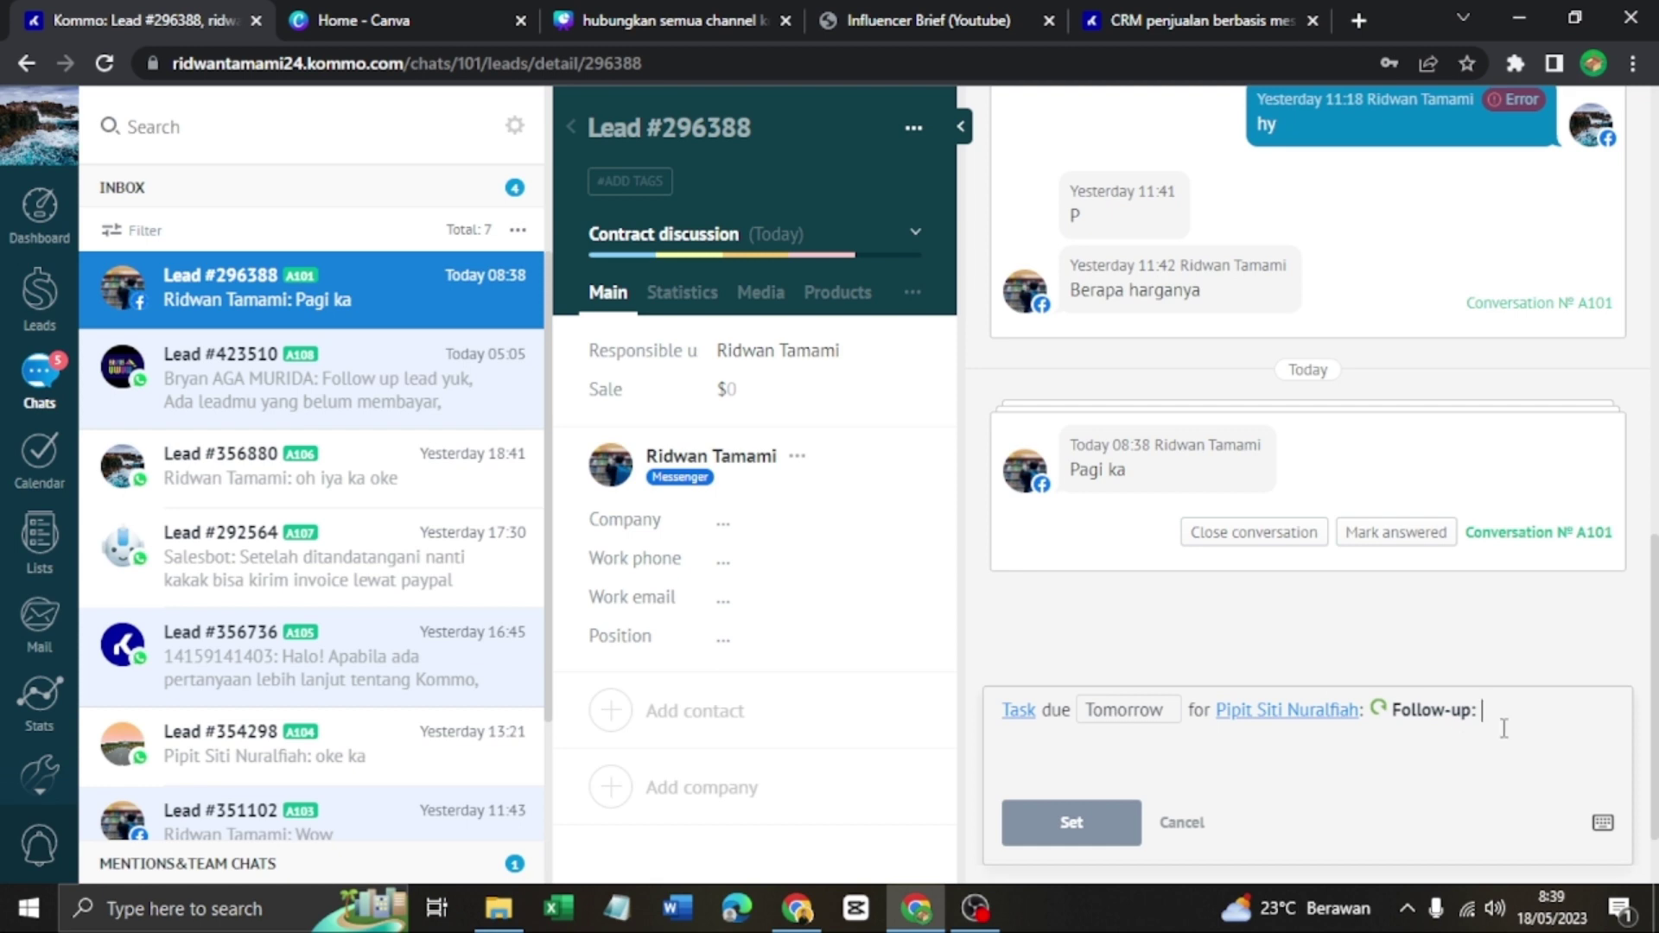
pyautogui.write('penjualan')
pyautogui.click(1102, 840)
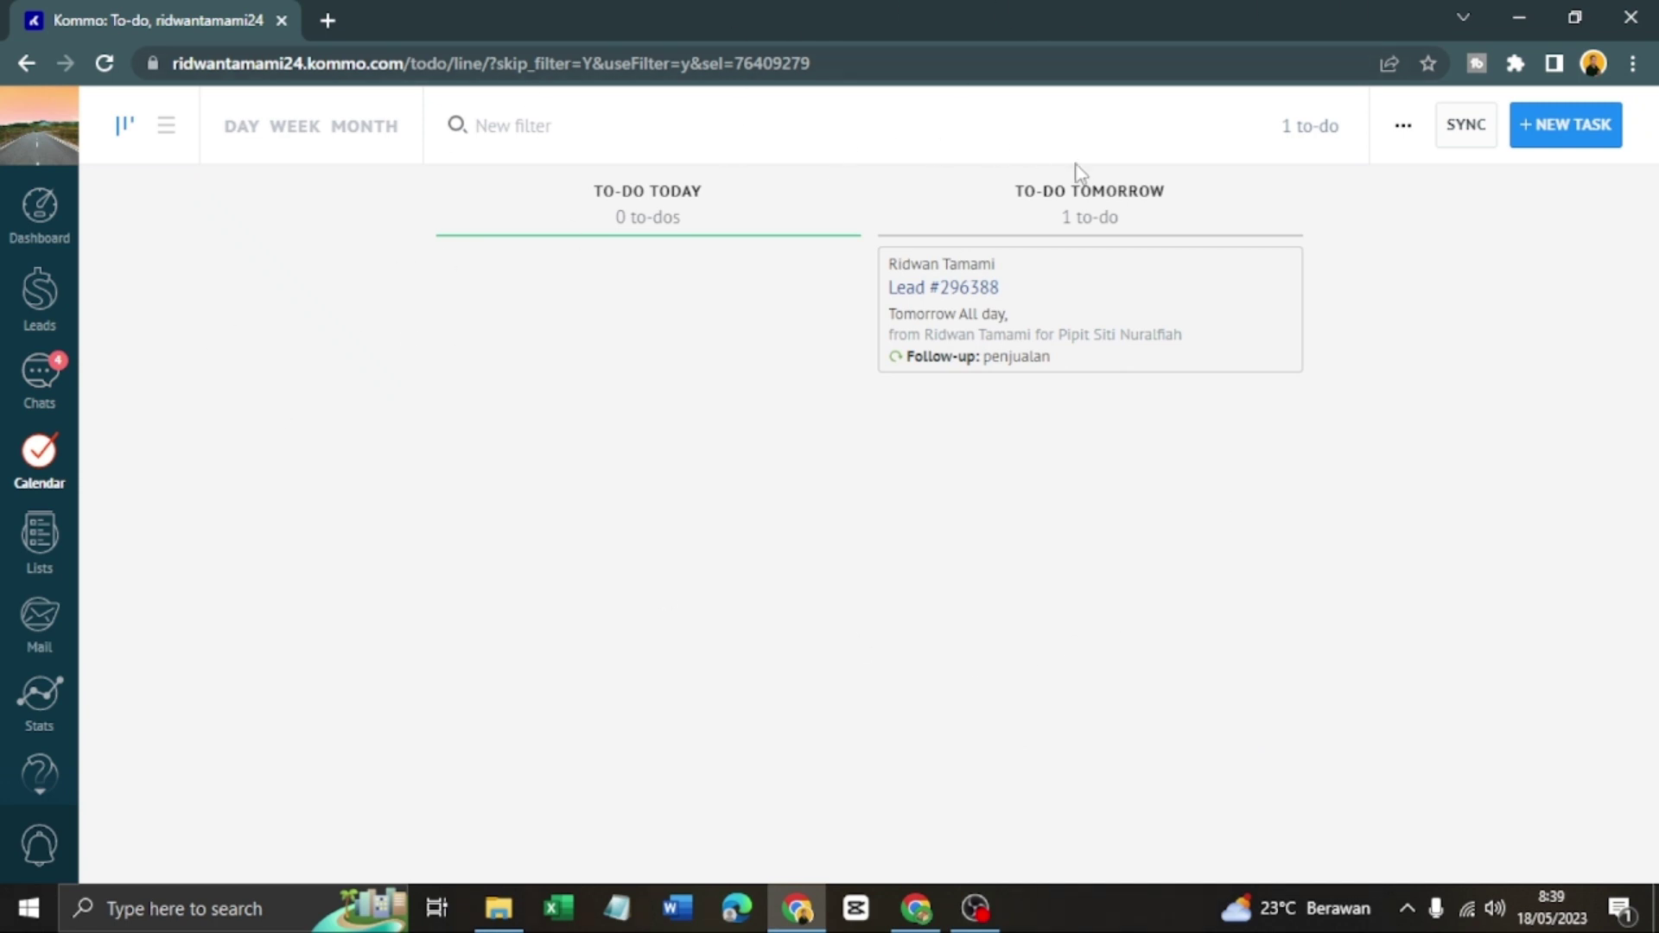
# Complete the Follow-up to-do 'penjualan' from the to-do view
pyautogui.click(43, 471)
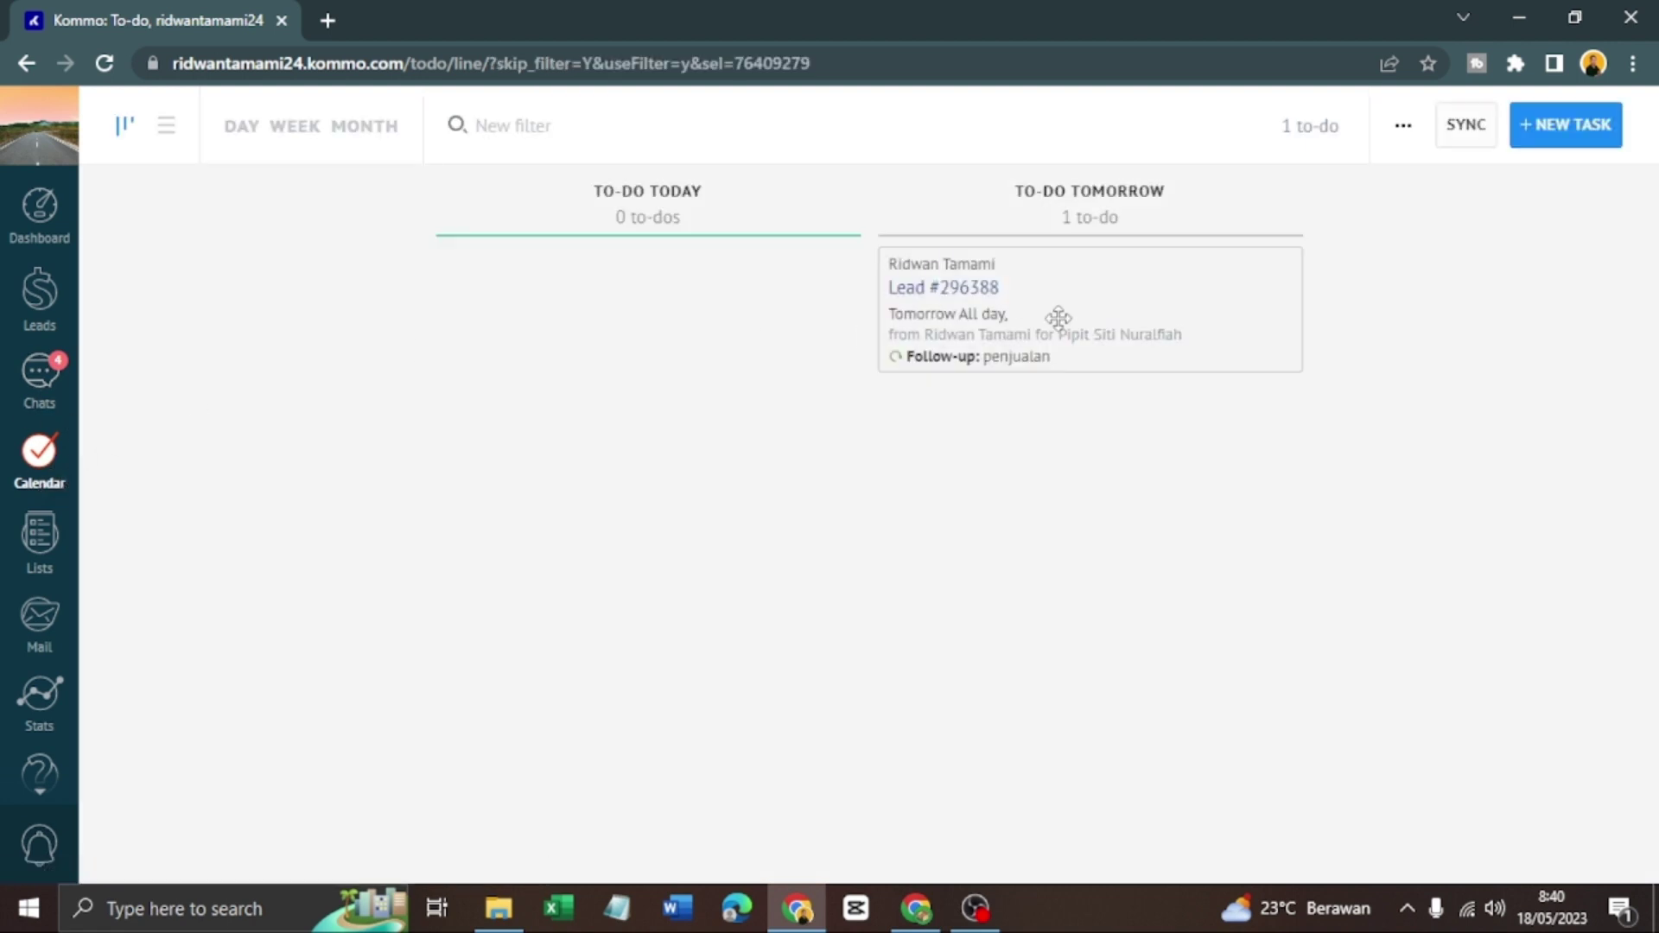
pyautogui.click(1022, 313)
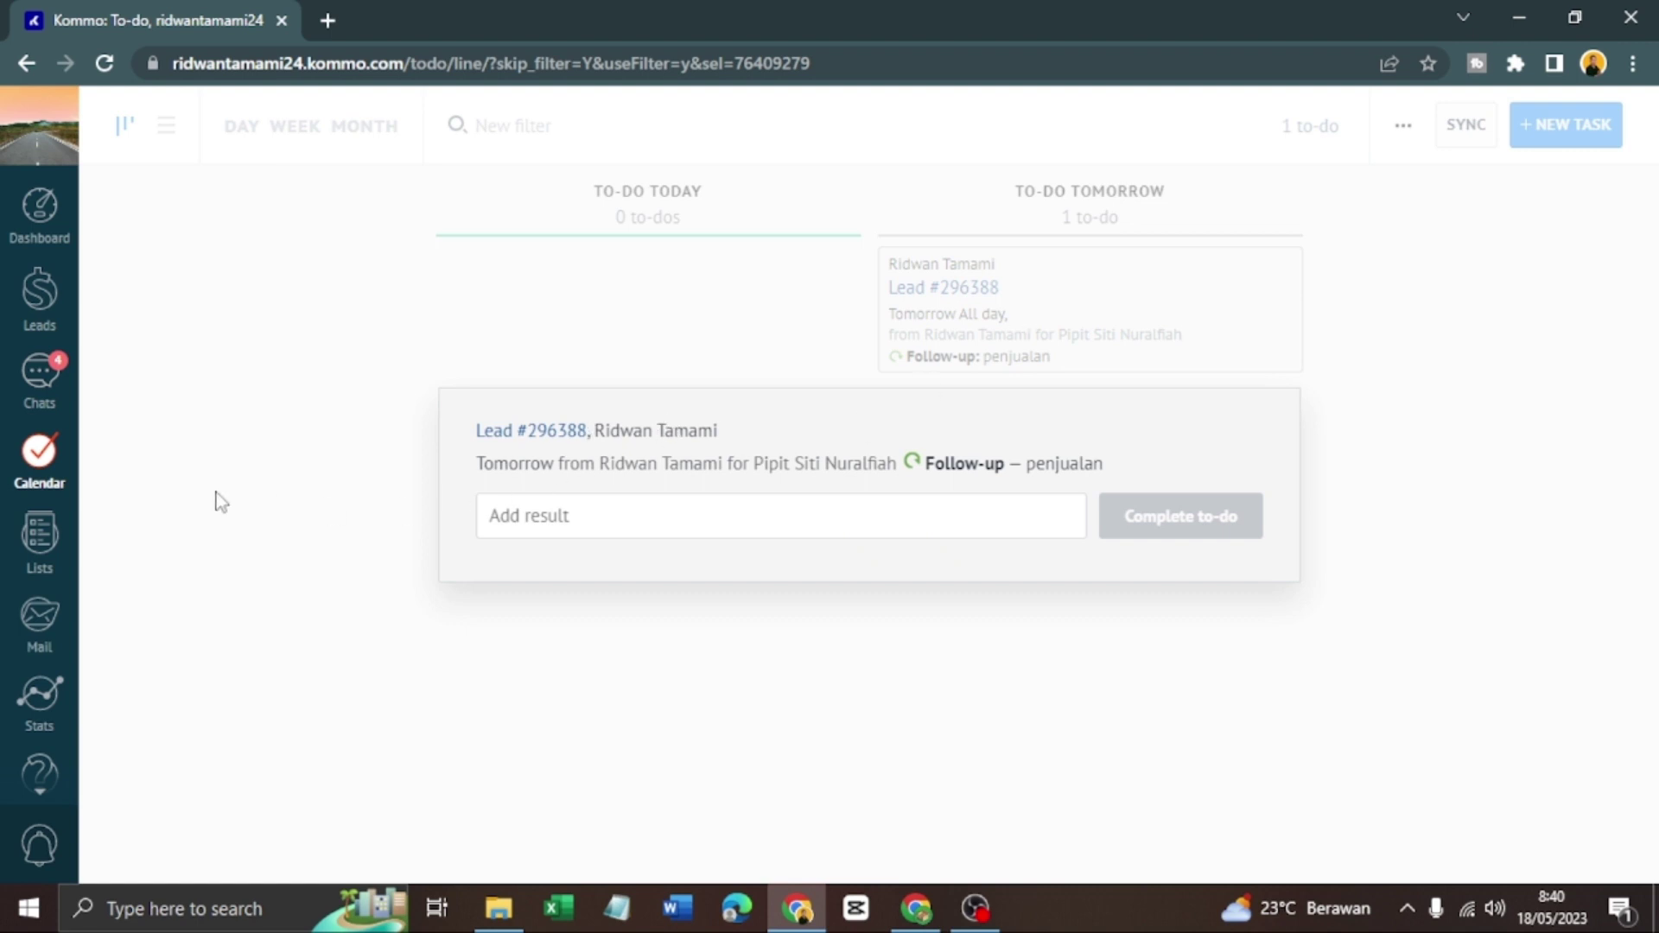
pyautogui.click(785, 517)
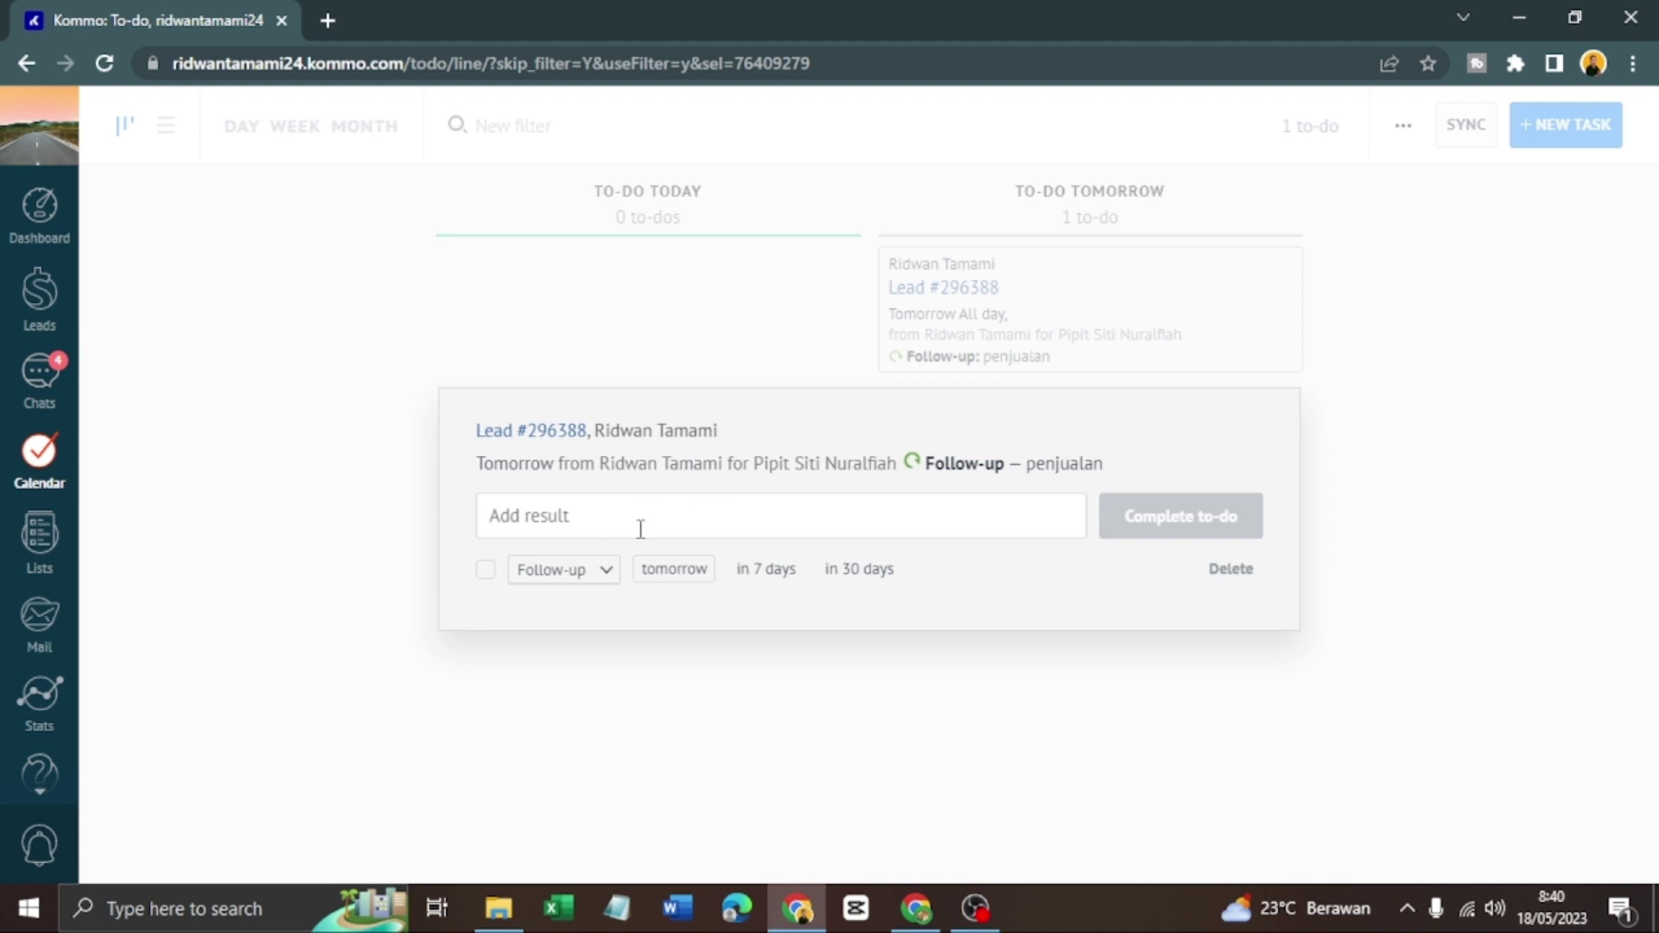
pyautogui.click(608, 577)
pyautogui.click(608, 591)
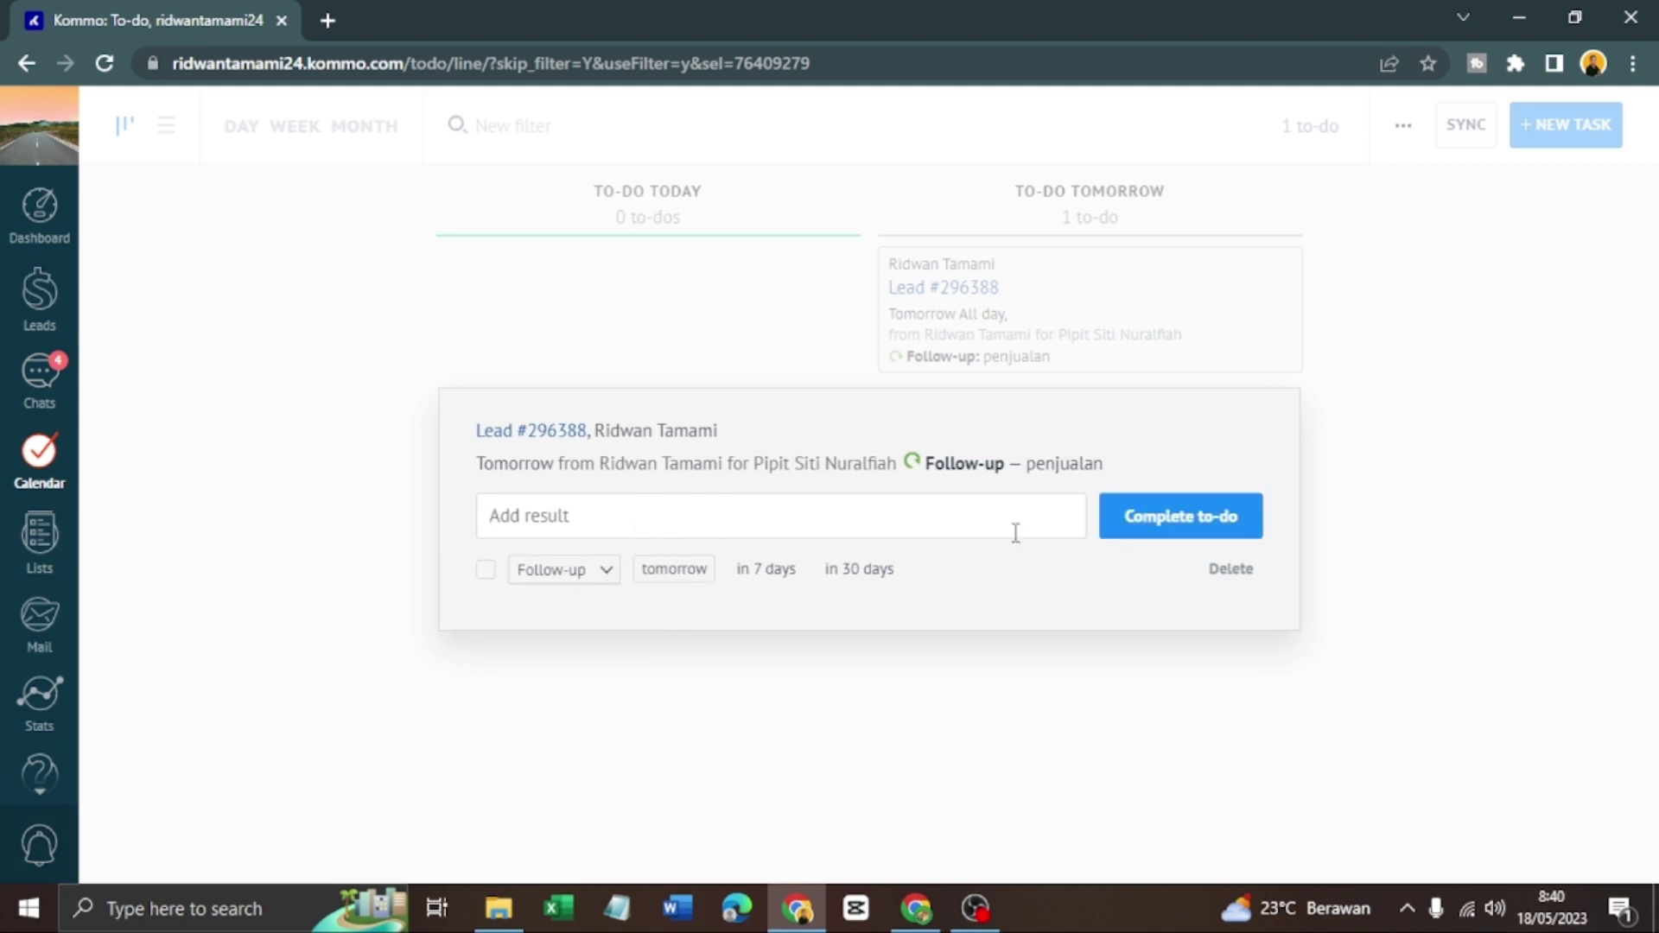
pyautogui.click(1212, 523)
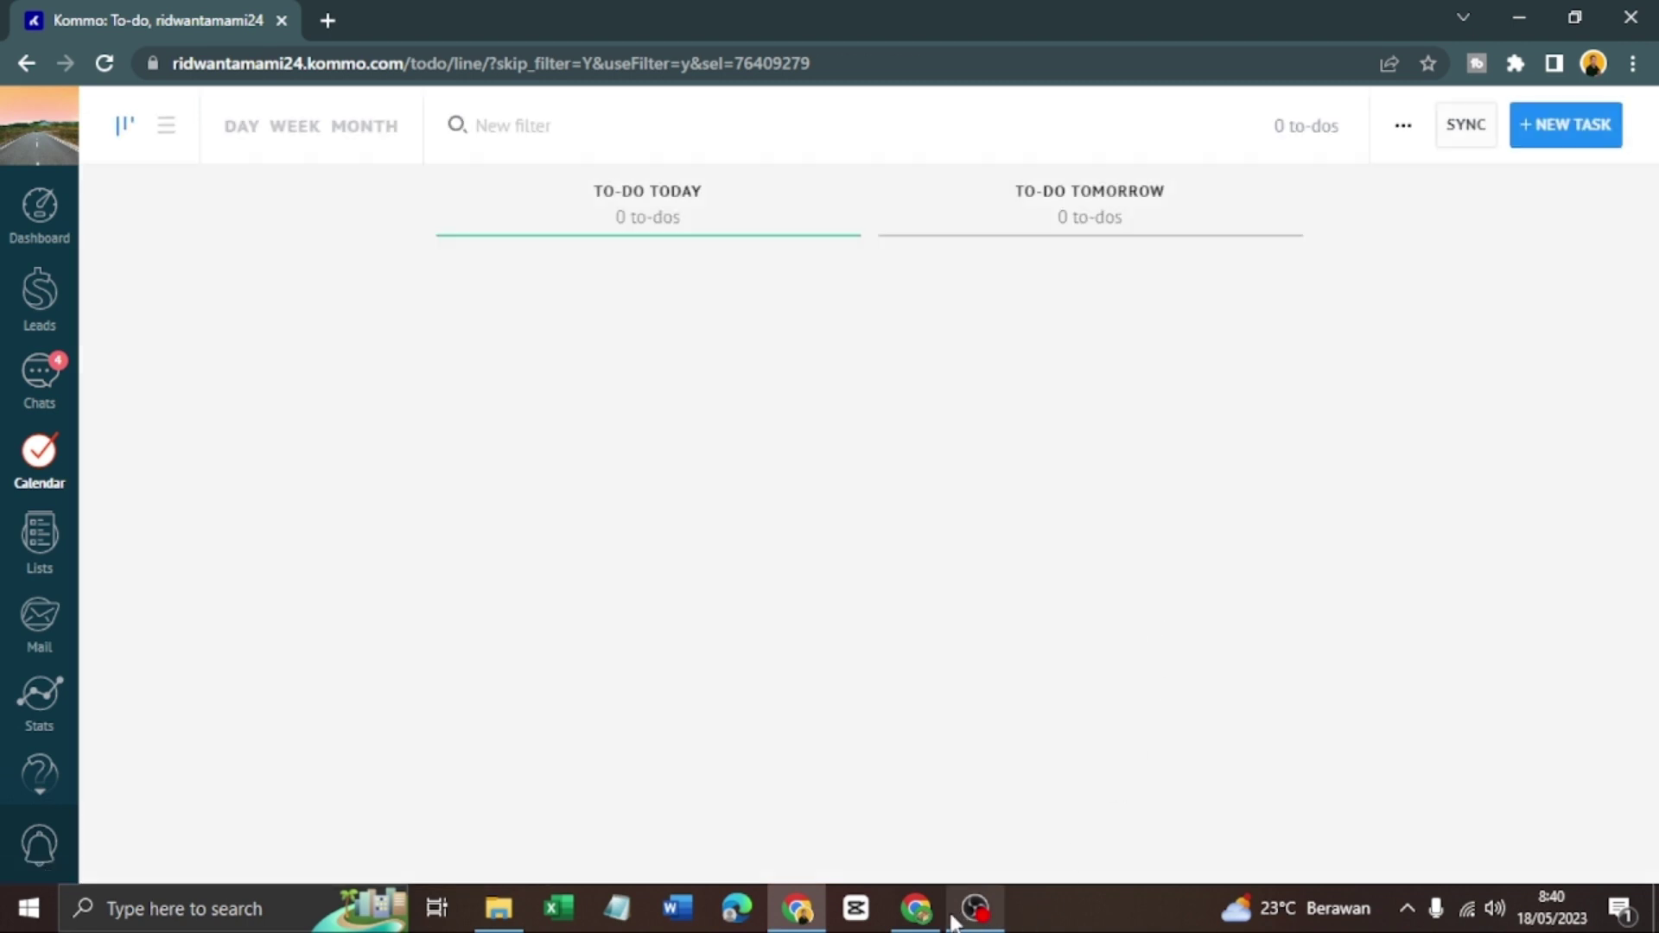
# Check the completed 'penjualan' task in Lead #296388's feed, switching between both browser windows
pyautogui.click(916, 907)
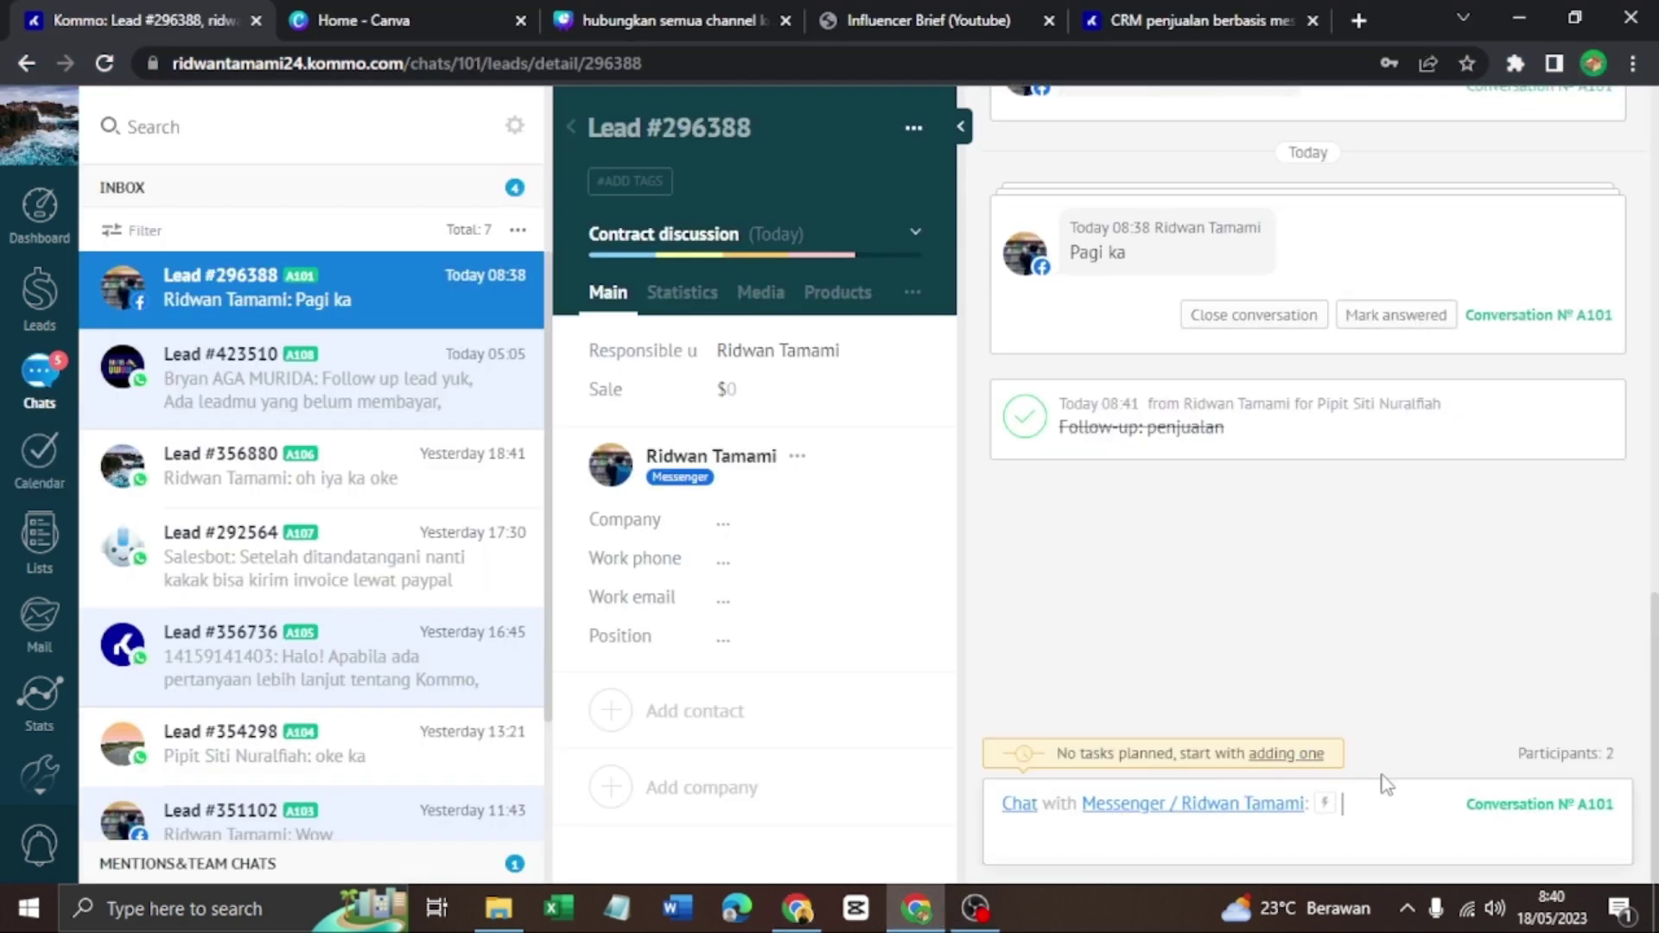
pyautogui.click(1028, 423)
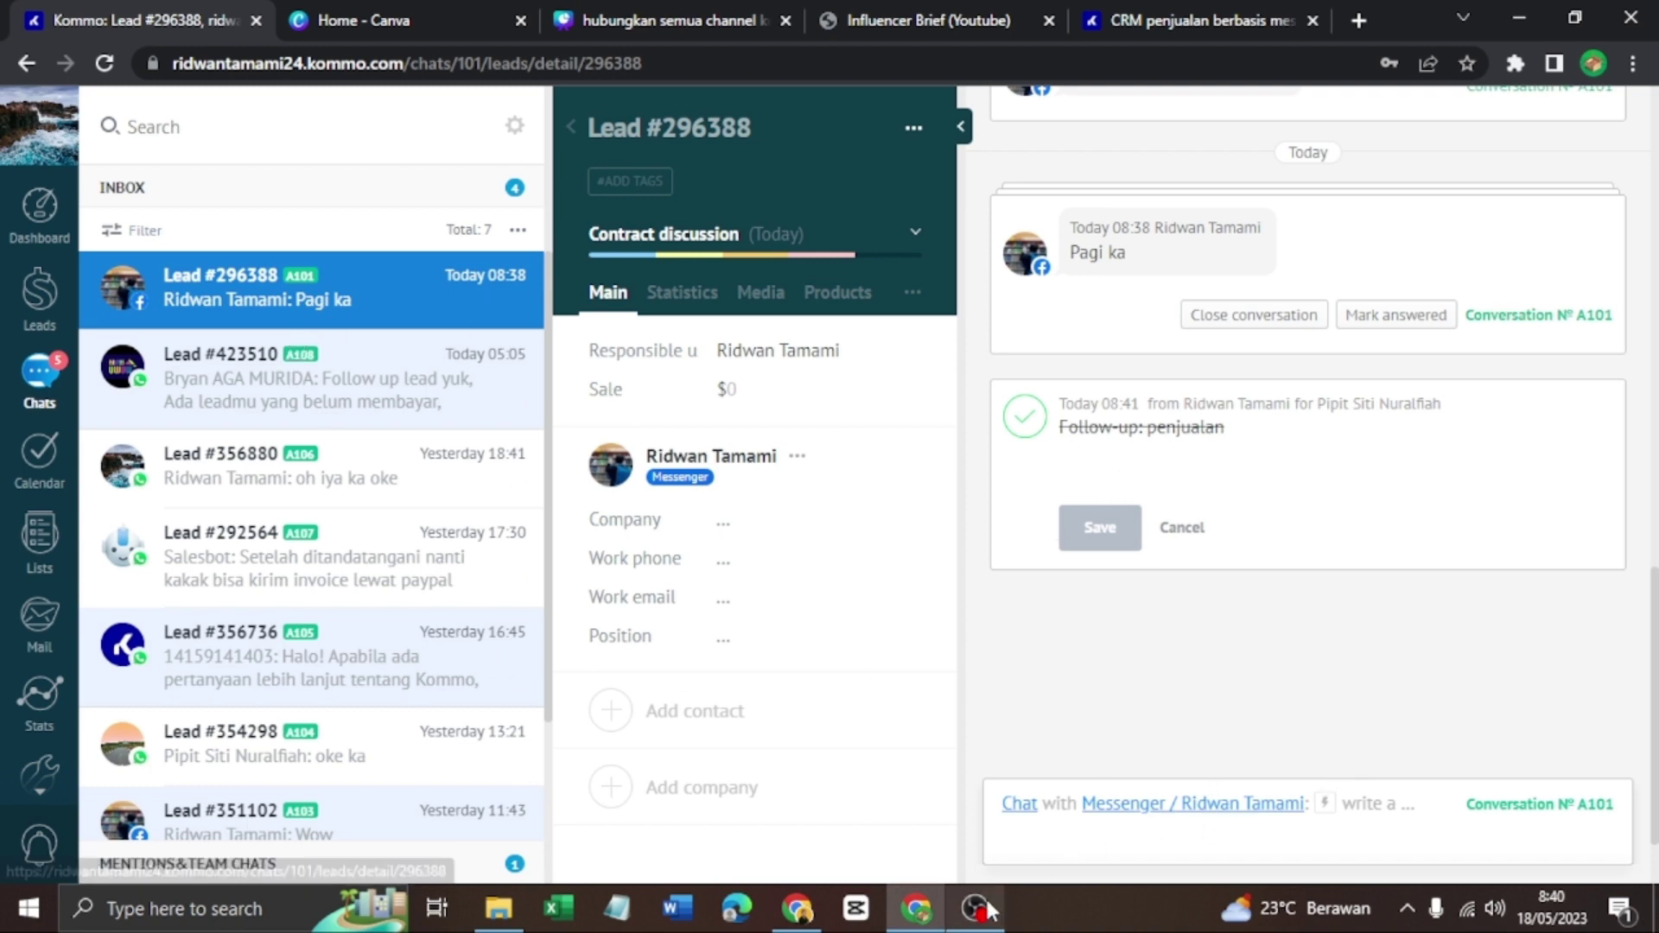
pyautogui.click(918, 909)
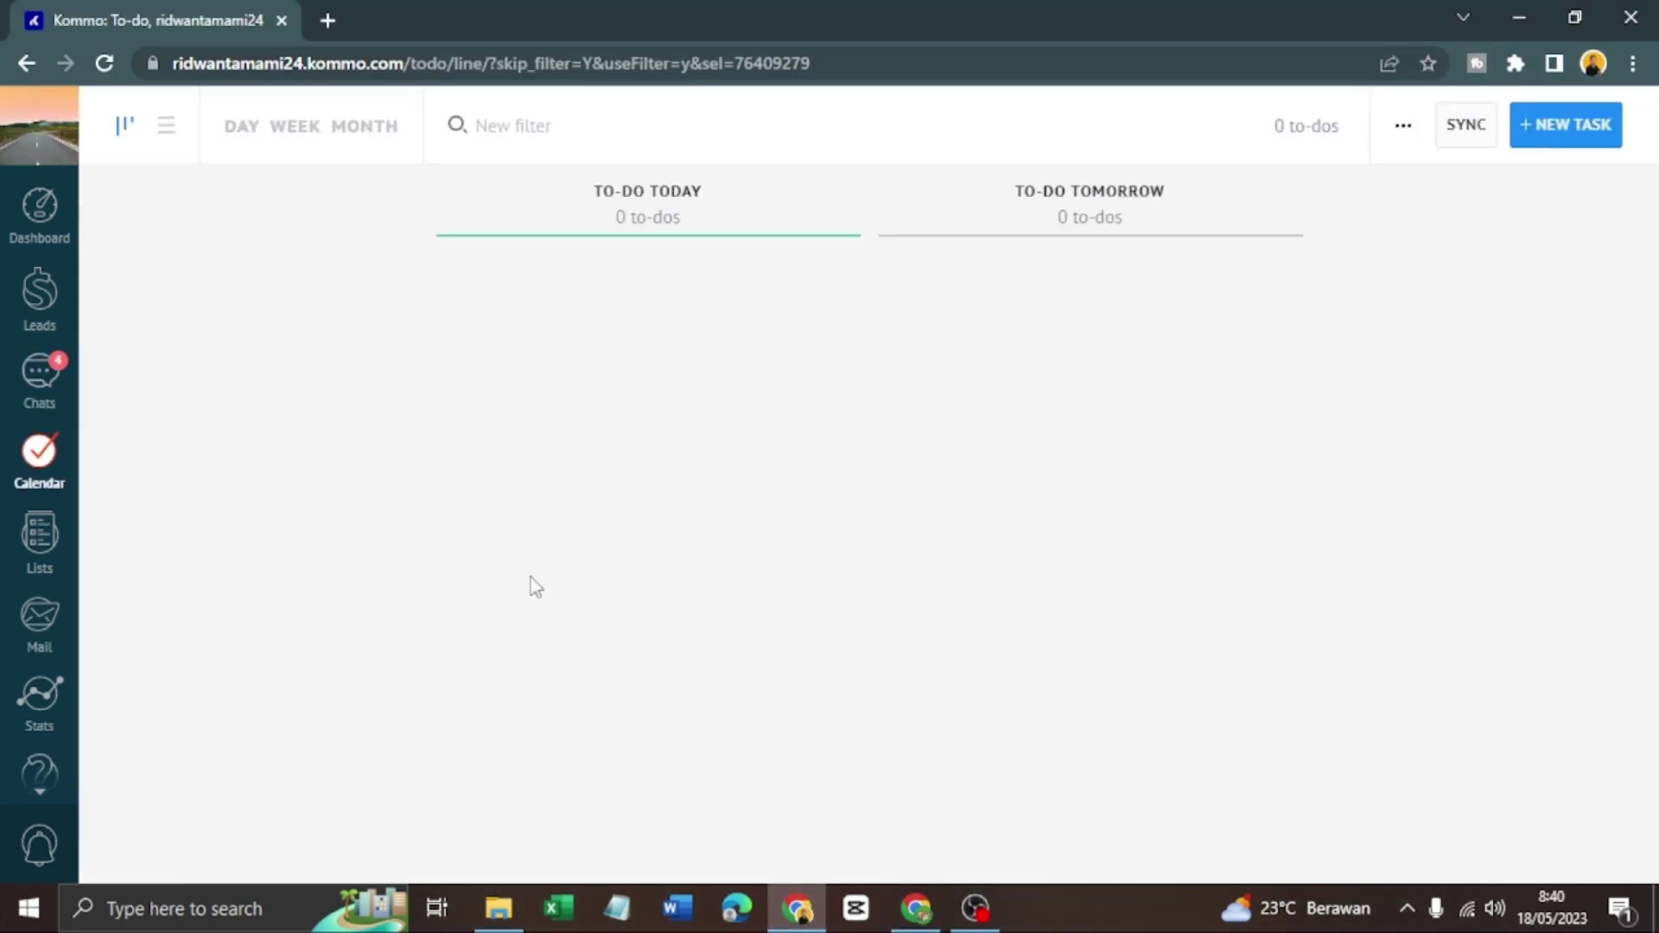
pyautogui.click(39, 373)
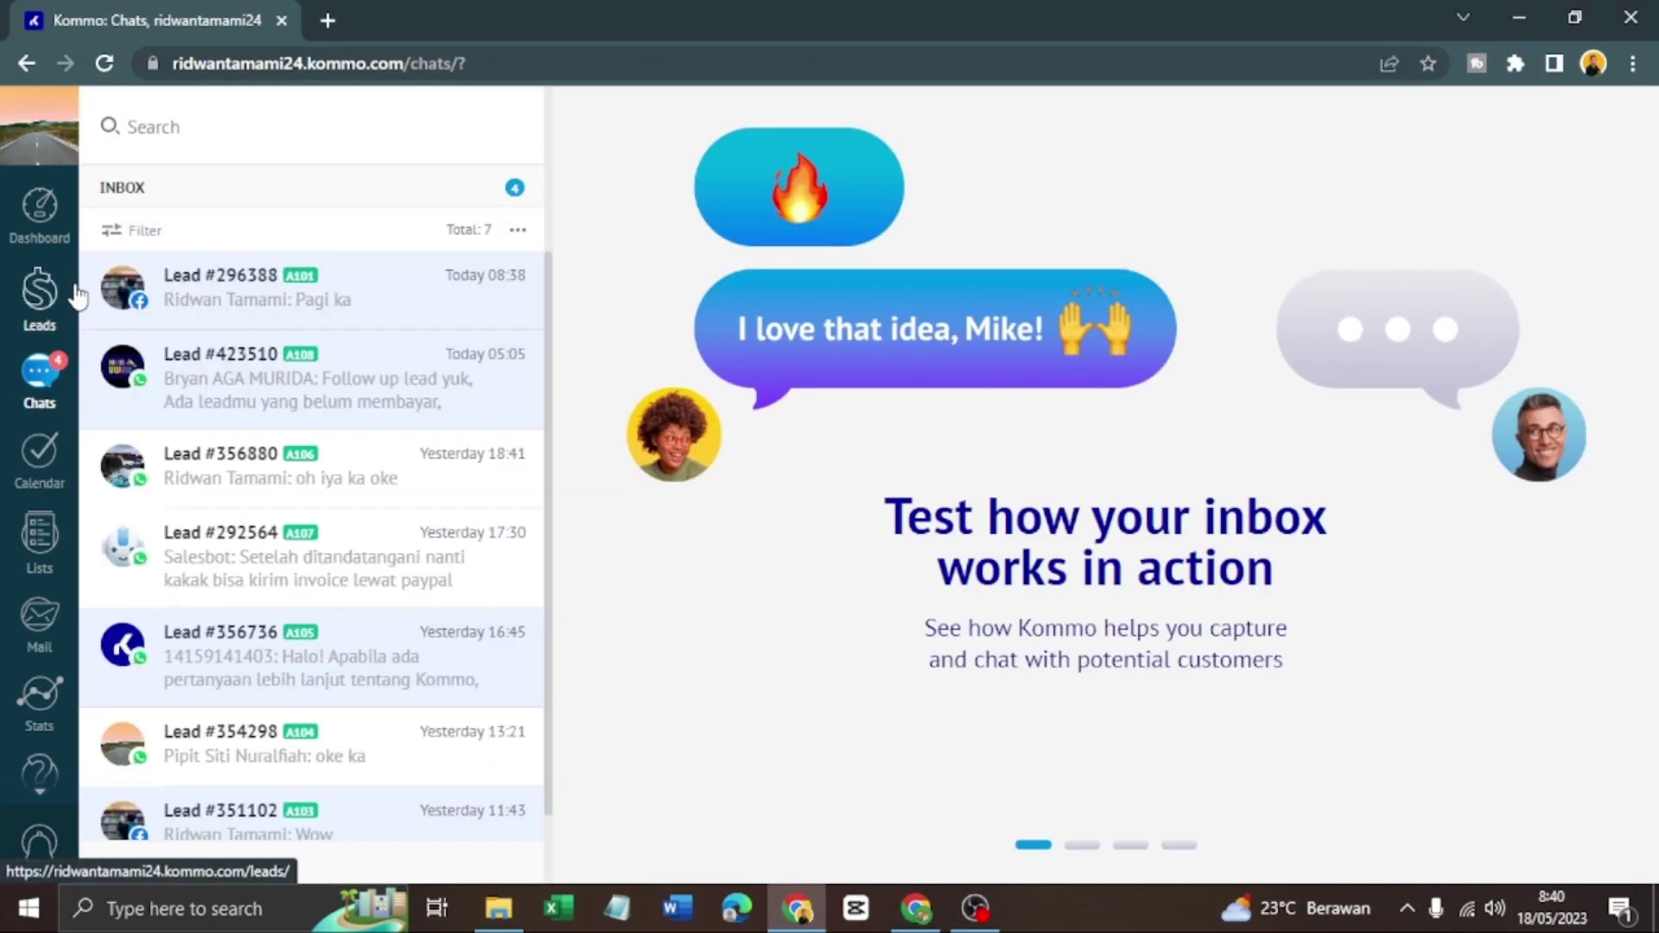
pyautogui.click(344, 319)
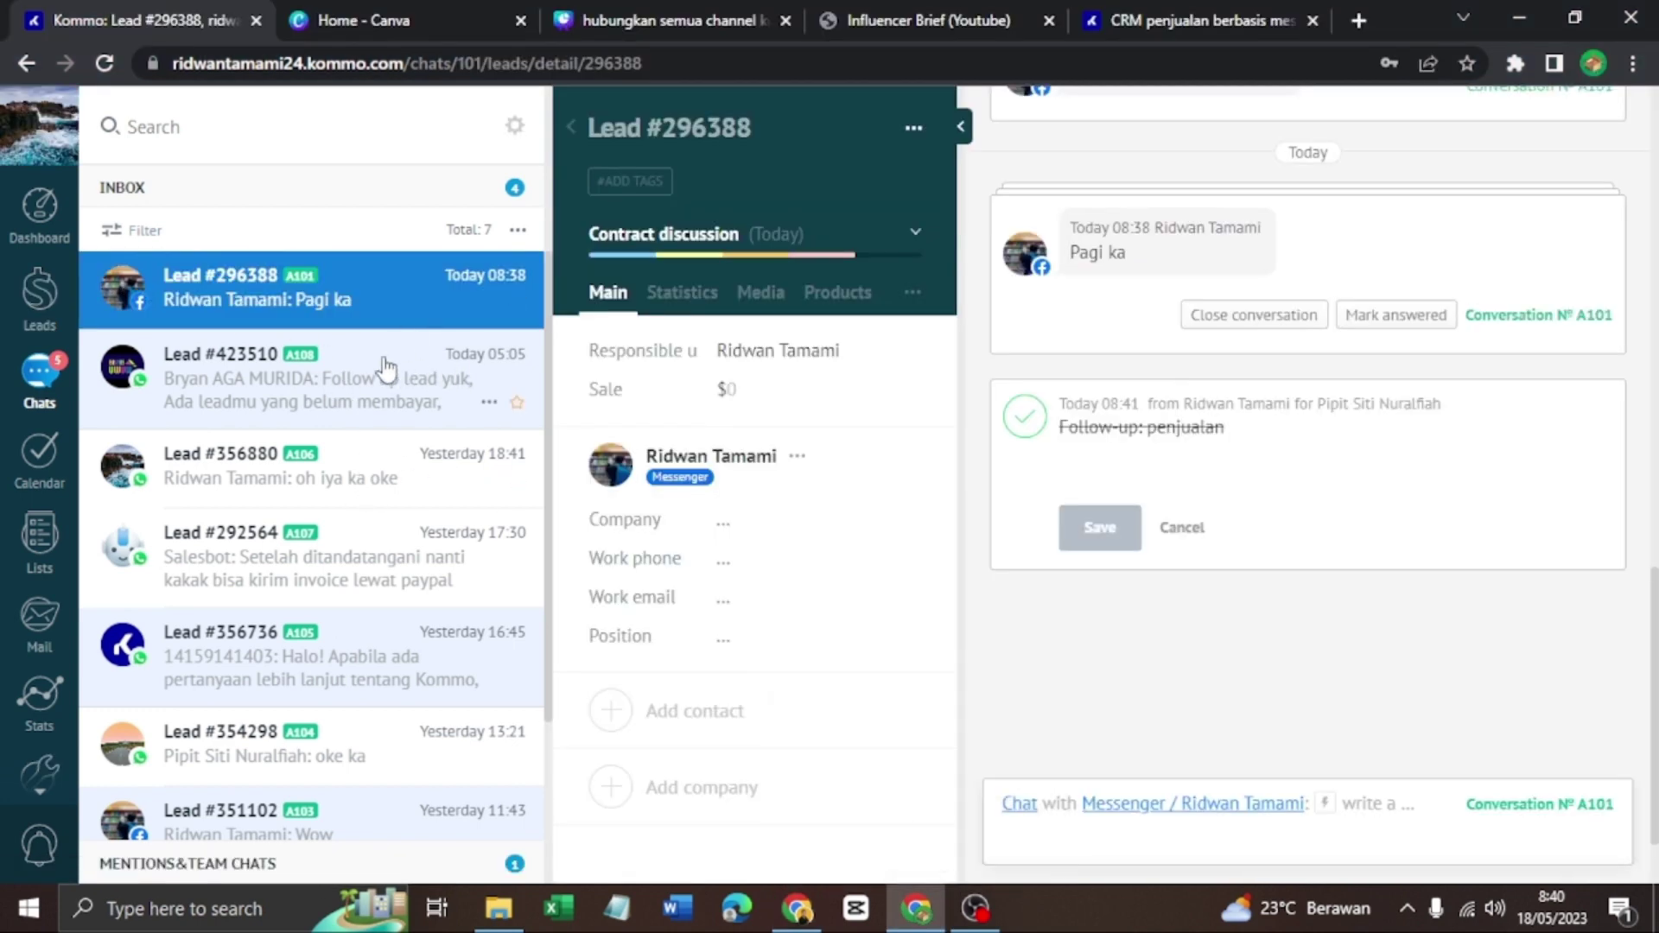
pyautogui.scroll(-3, 346, 491)
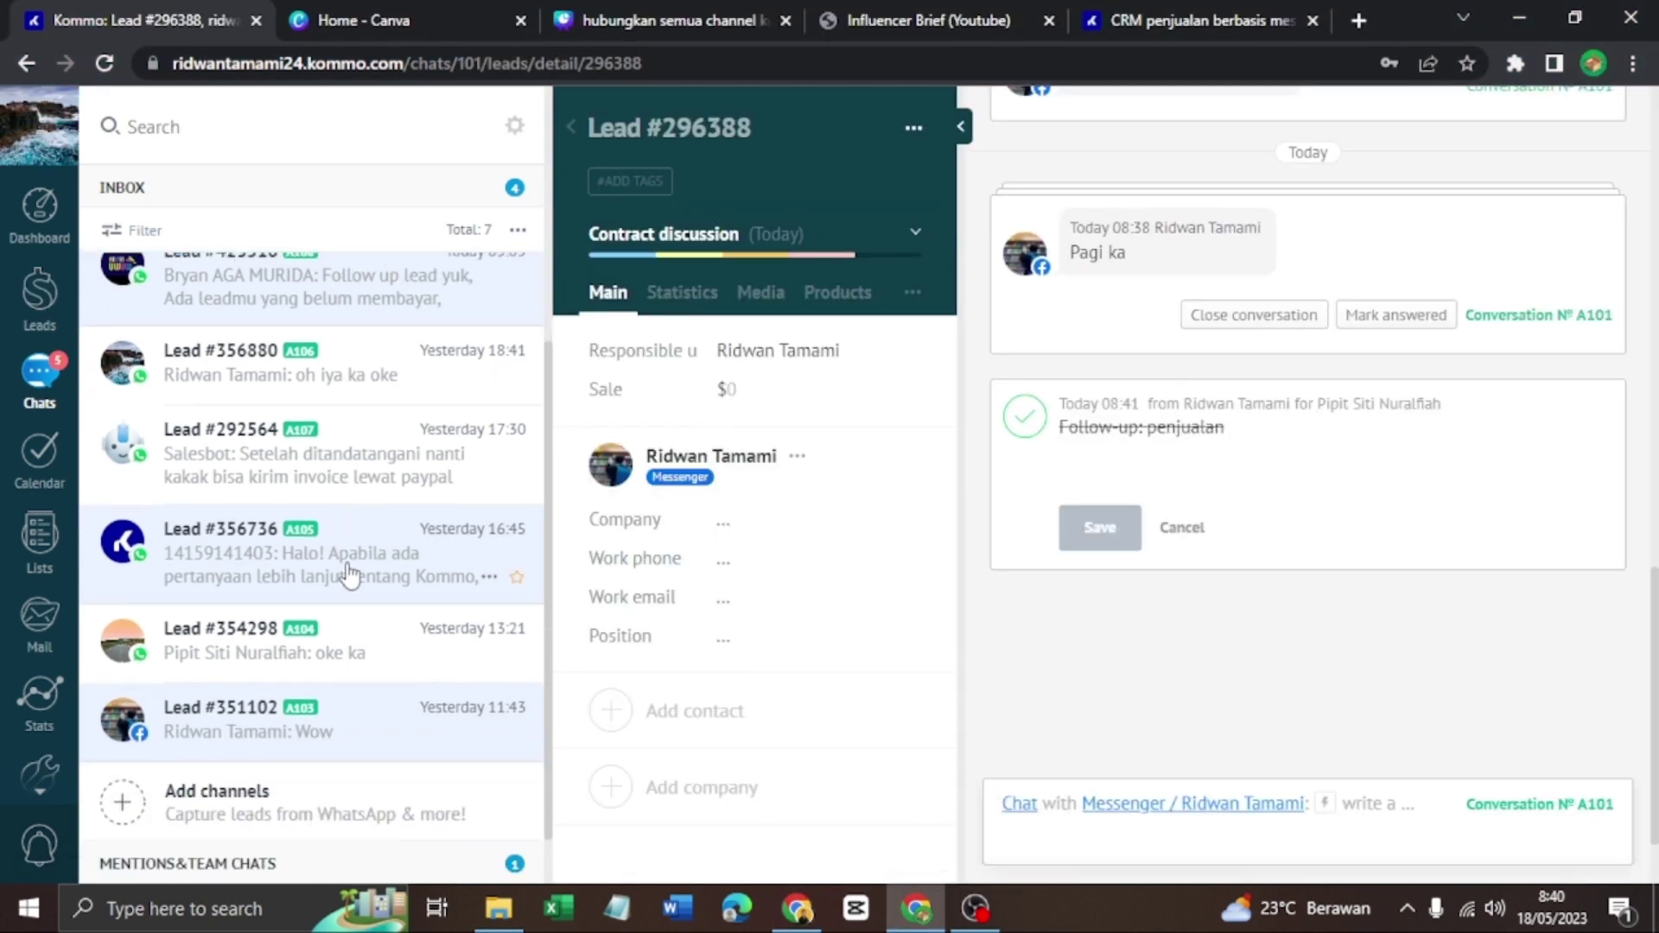
pyautogui.scroll(3, 344, 574)
pyautogui.click(797, 908)
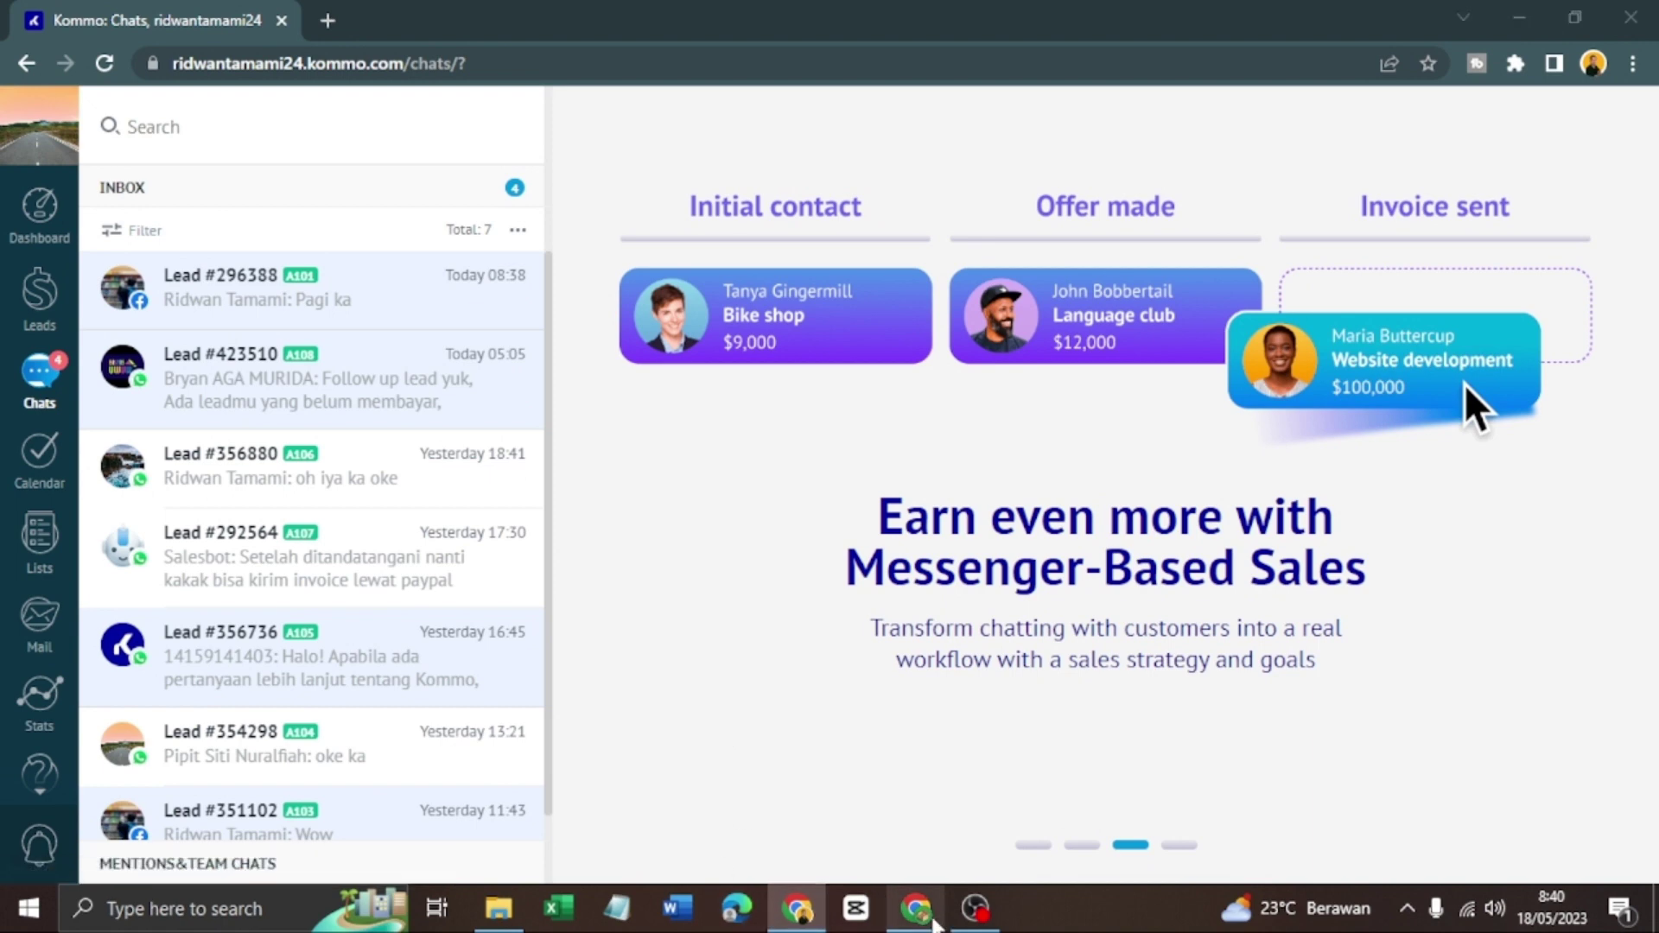
pyautogui.click(934, 918)
pyautogui.scroll(-1, 380, 390)
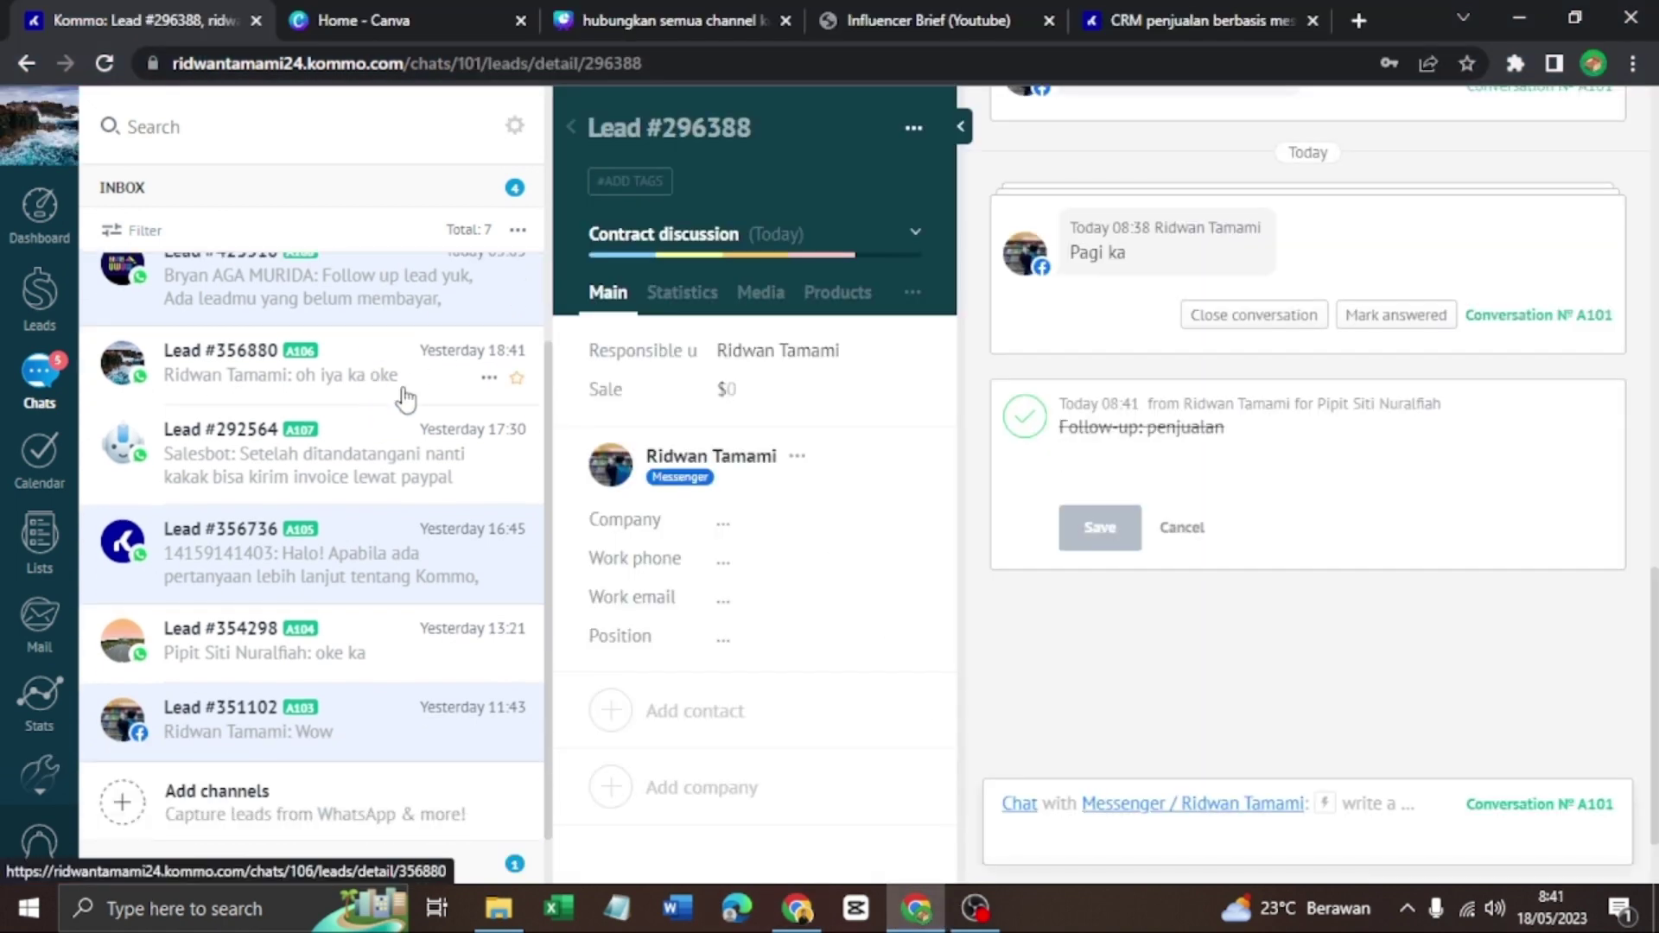
pyautogui.scroll(-1, 39, 666)
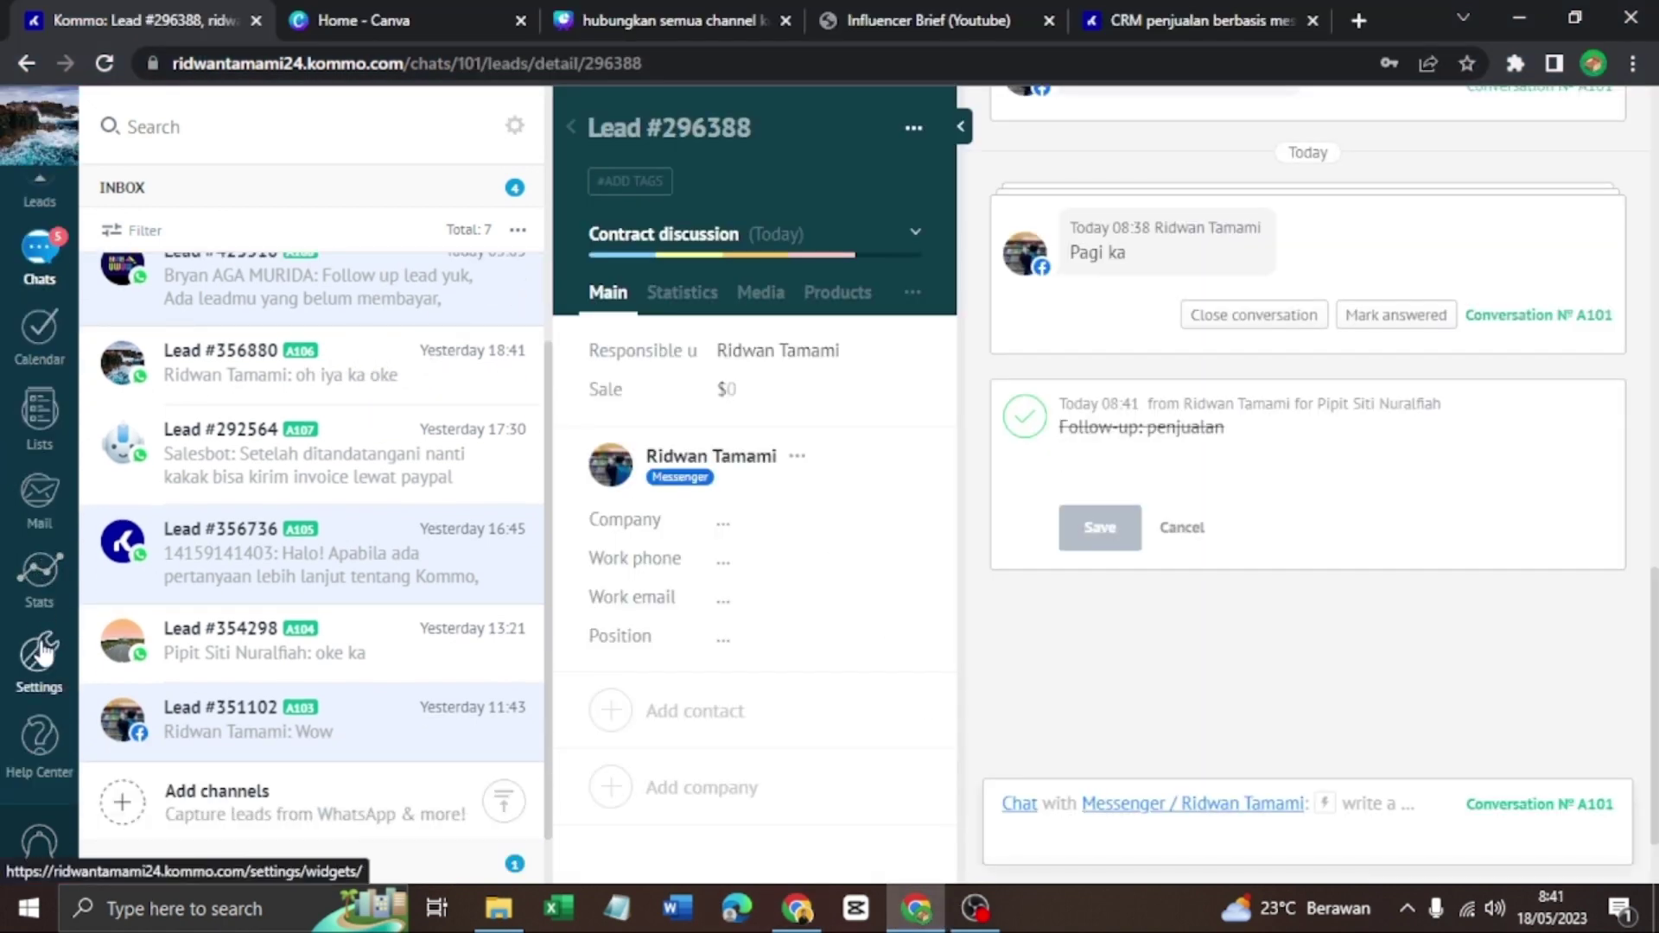
# Open Settings, scroll through the integrations catalogue, then go to Communication tools
pyautogui.click(43, 665)
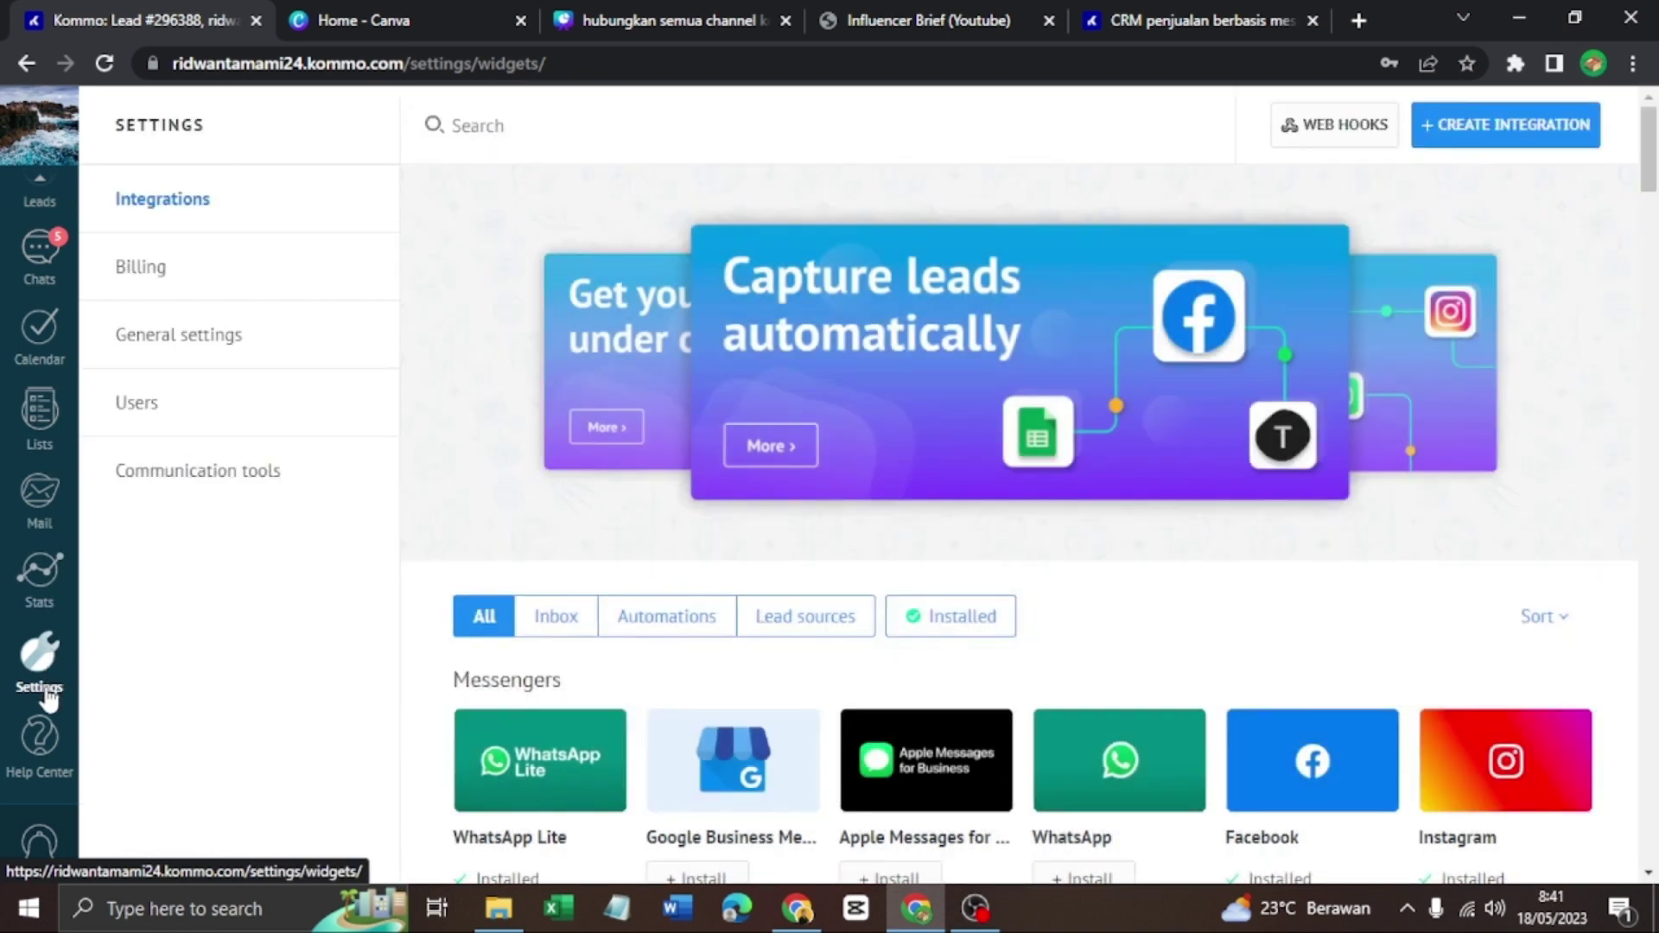
pyautogui.scroll(-3, 676, 558)
pyautogui.scroll(-2, 676, 558)
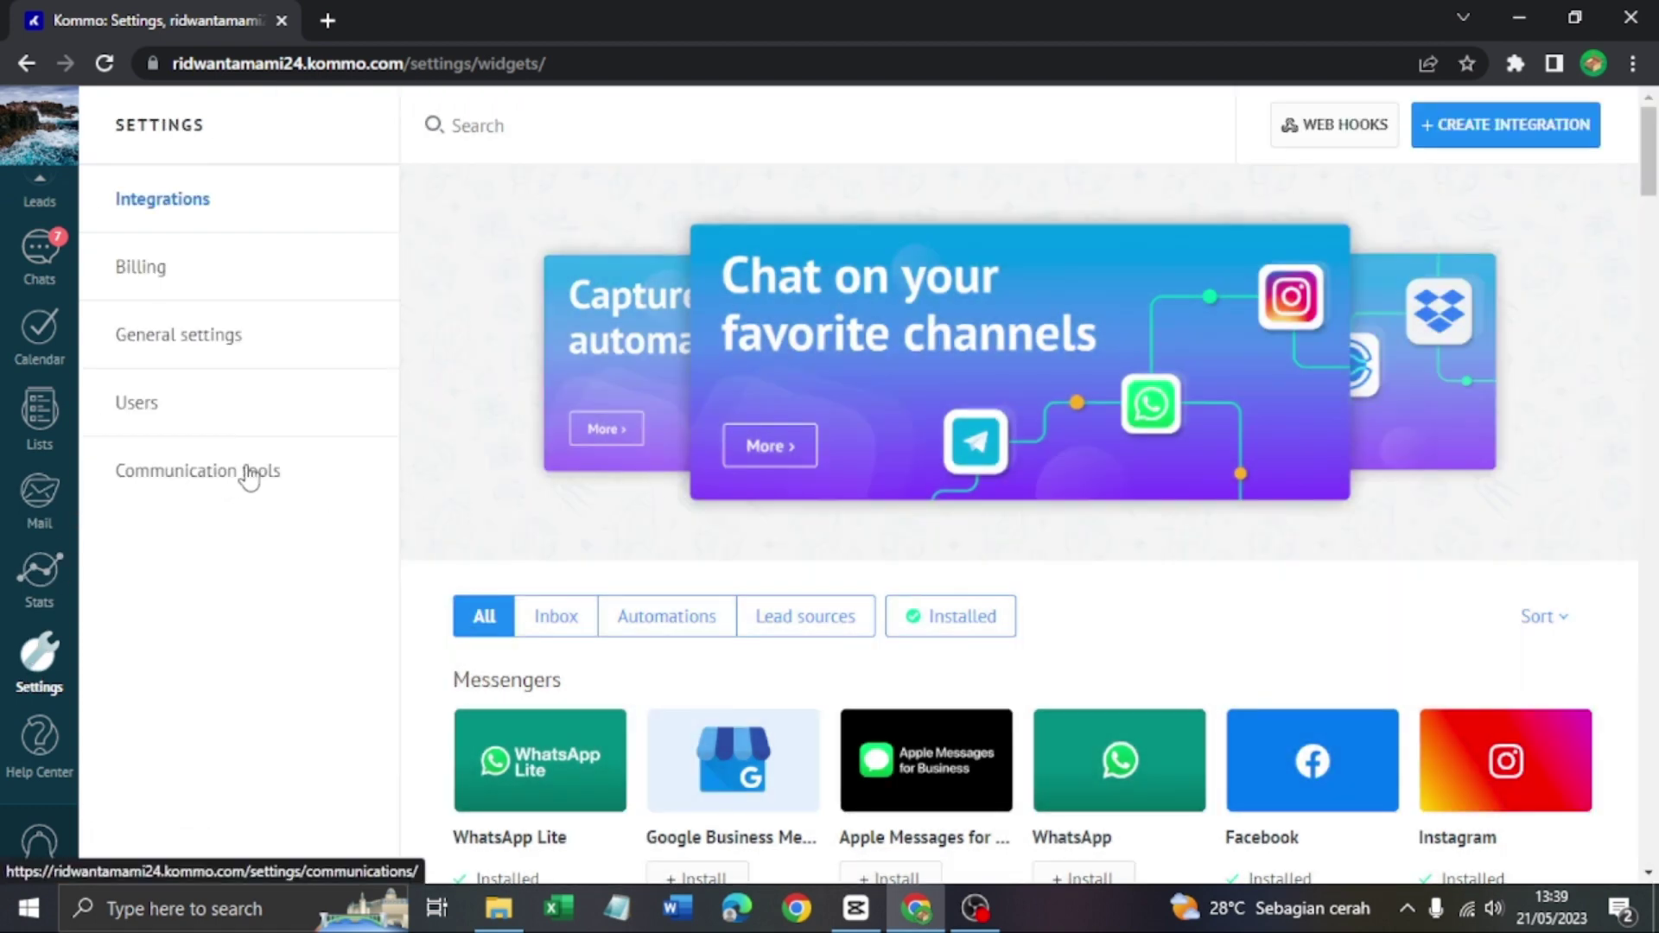
pyautogui.click(257, 471)
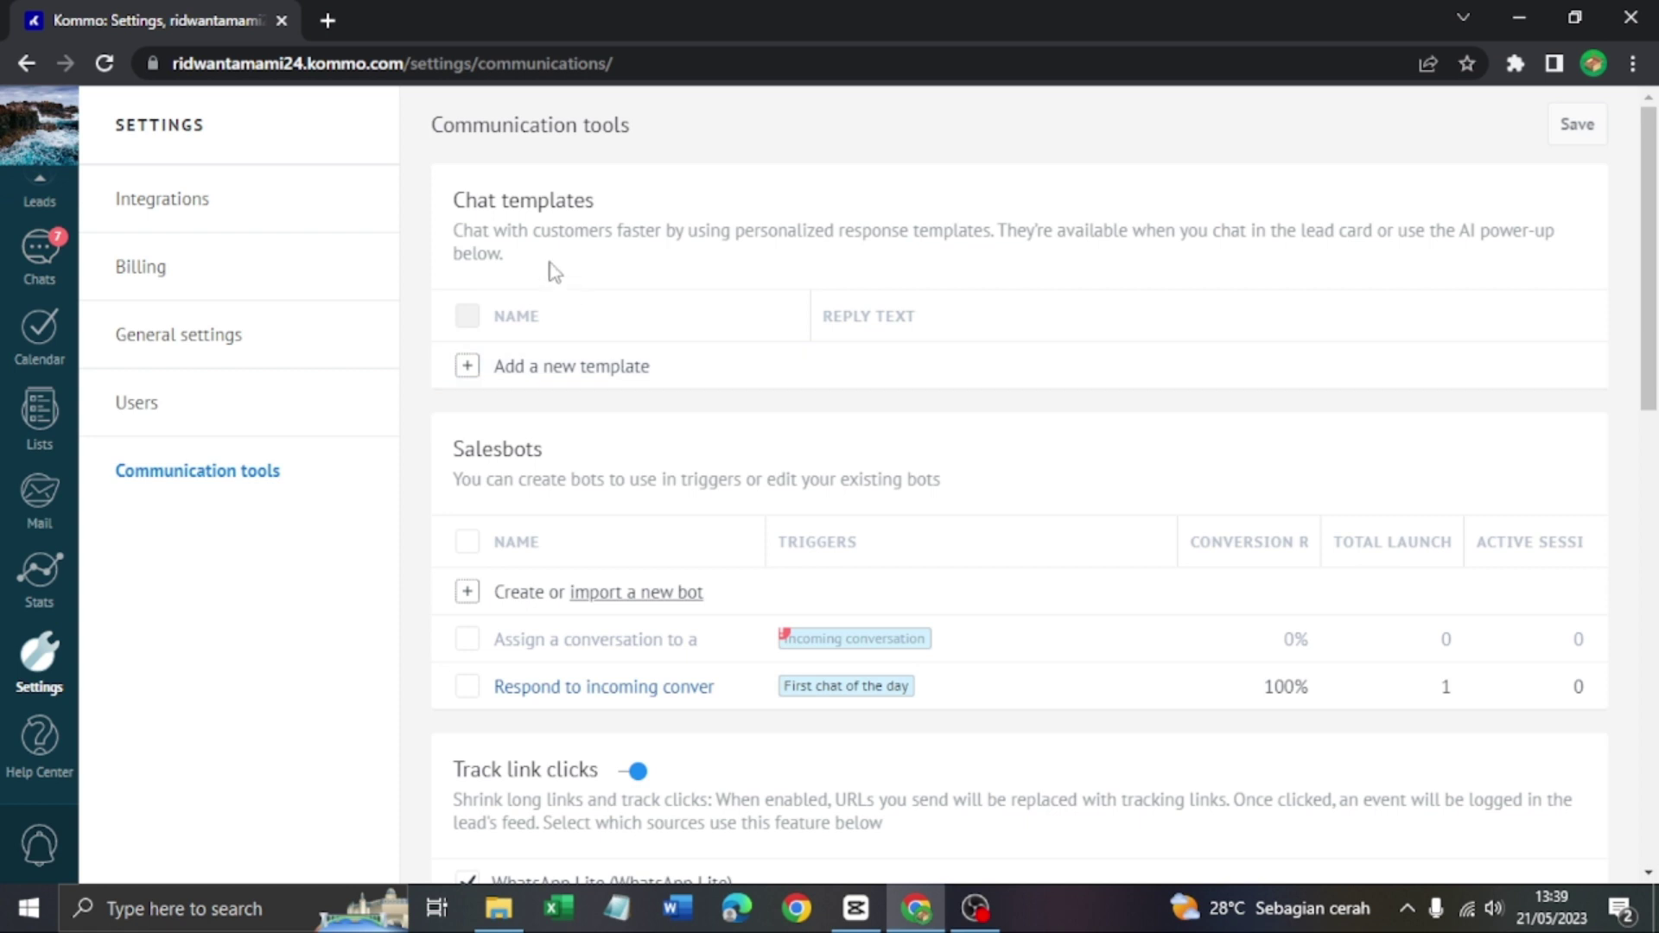
# Draft a chat template, swap a quick reply for a call-to-action button, then discard it unsaved
pyautogui.click(569, 367)
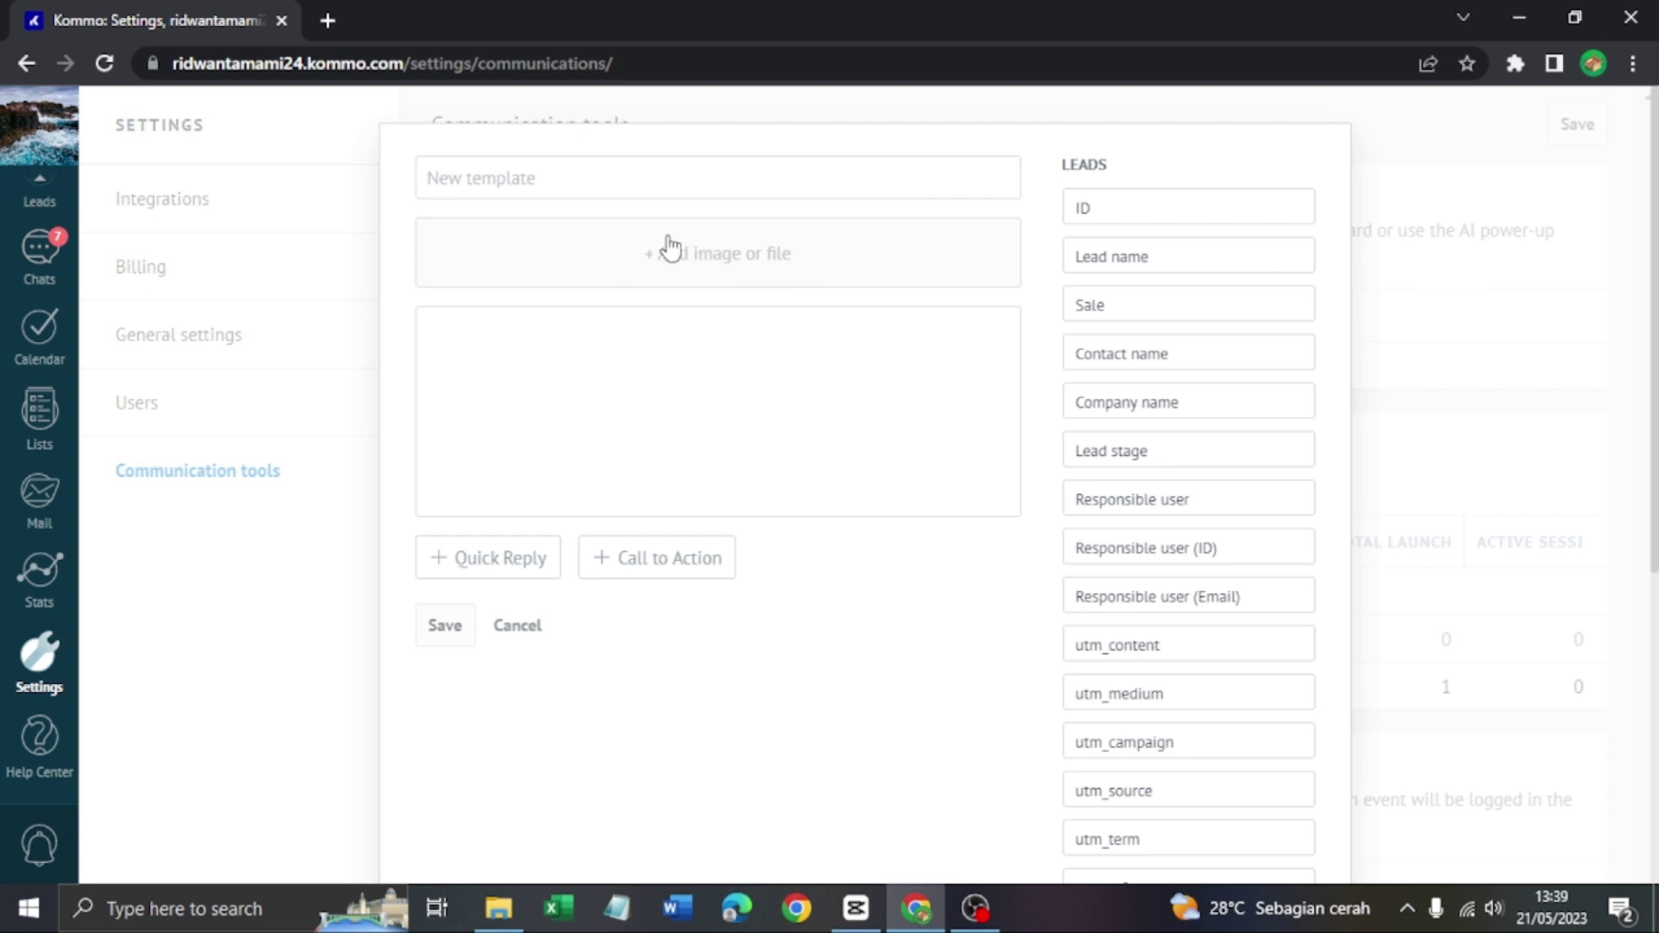
pyautogui.click(754, 354)
pyautogui.scroll(-3, 774, 348)
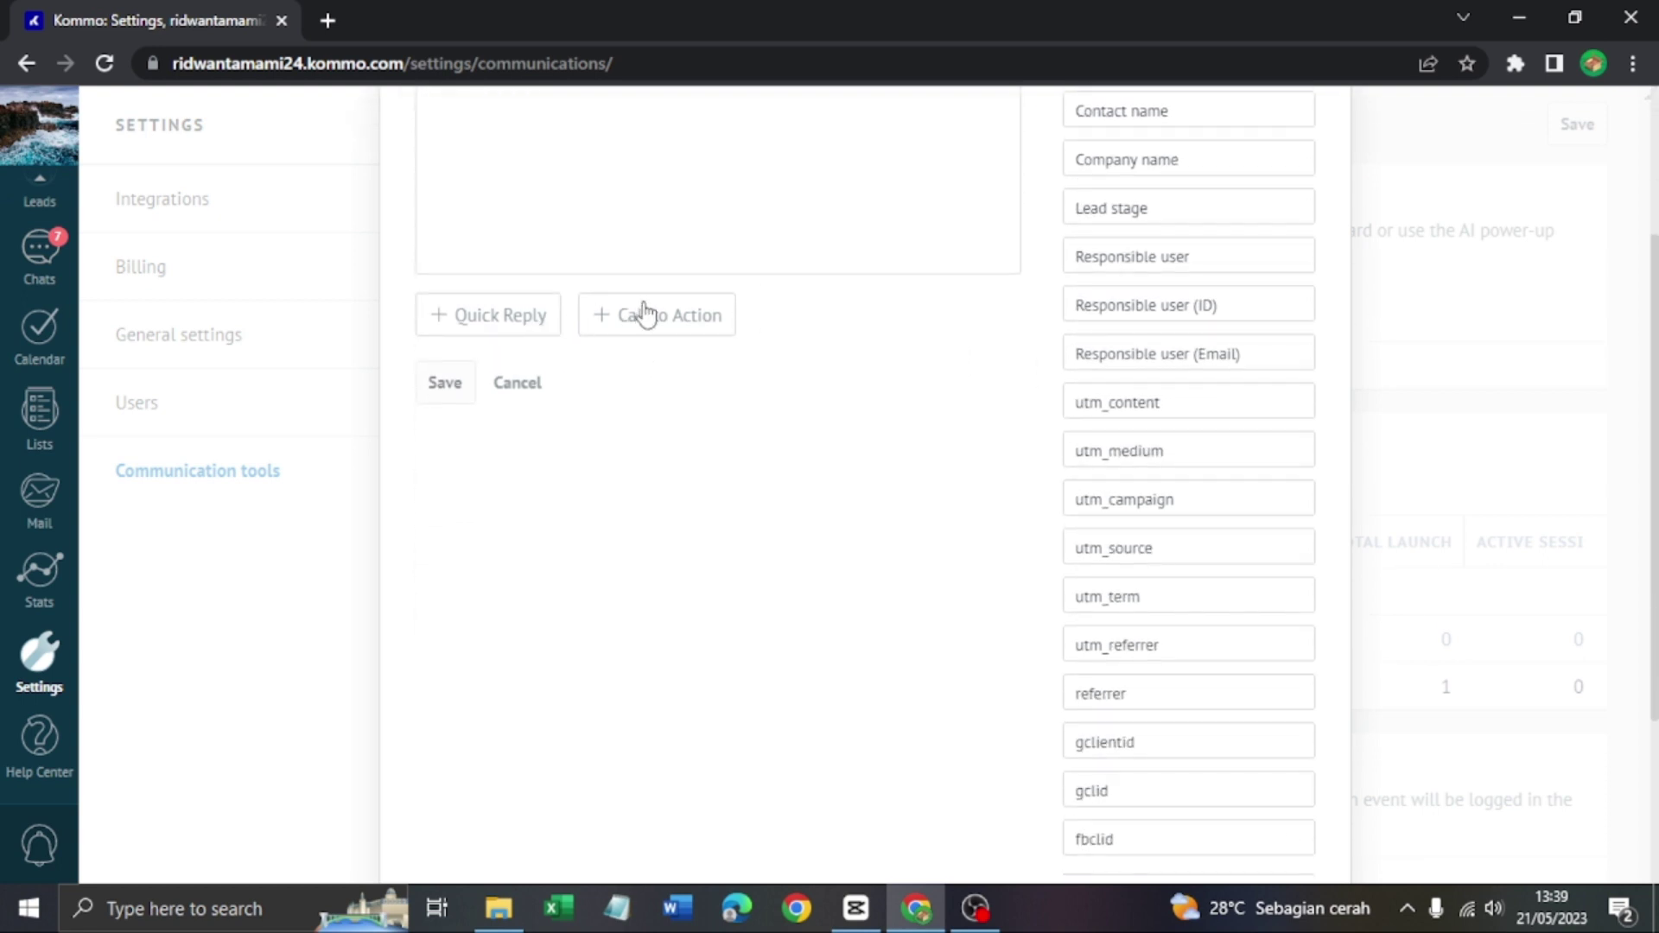
pyautogui.scroll(2, 643, 309)
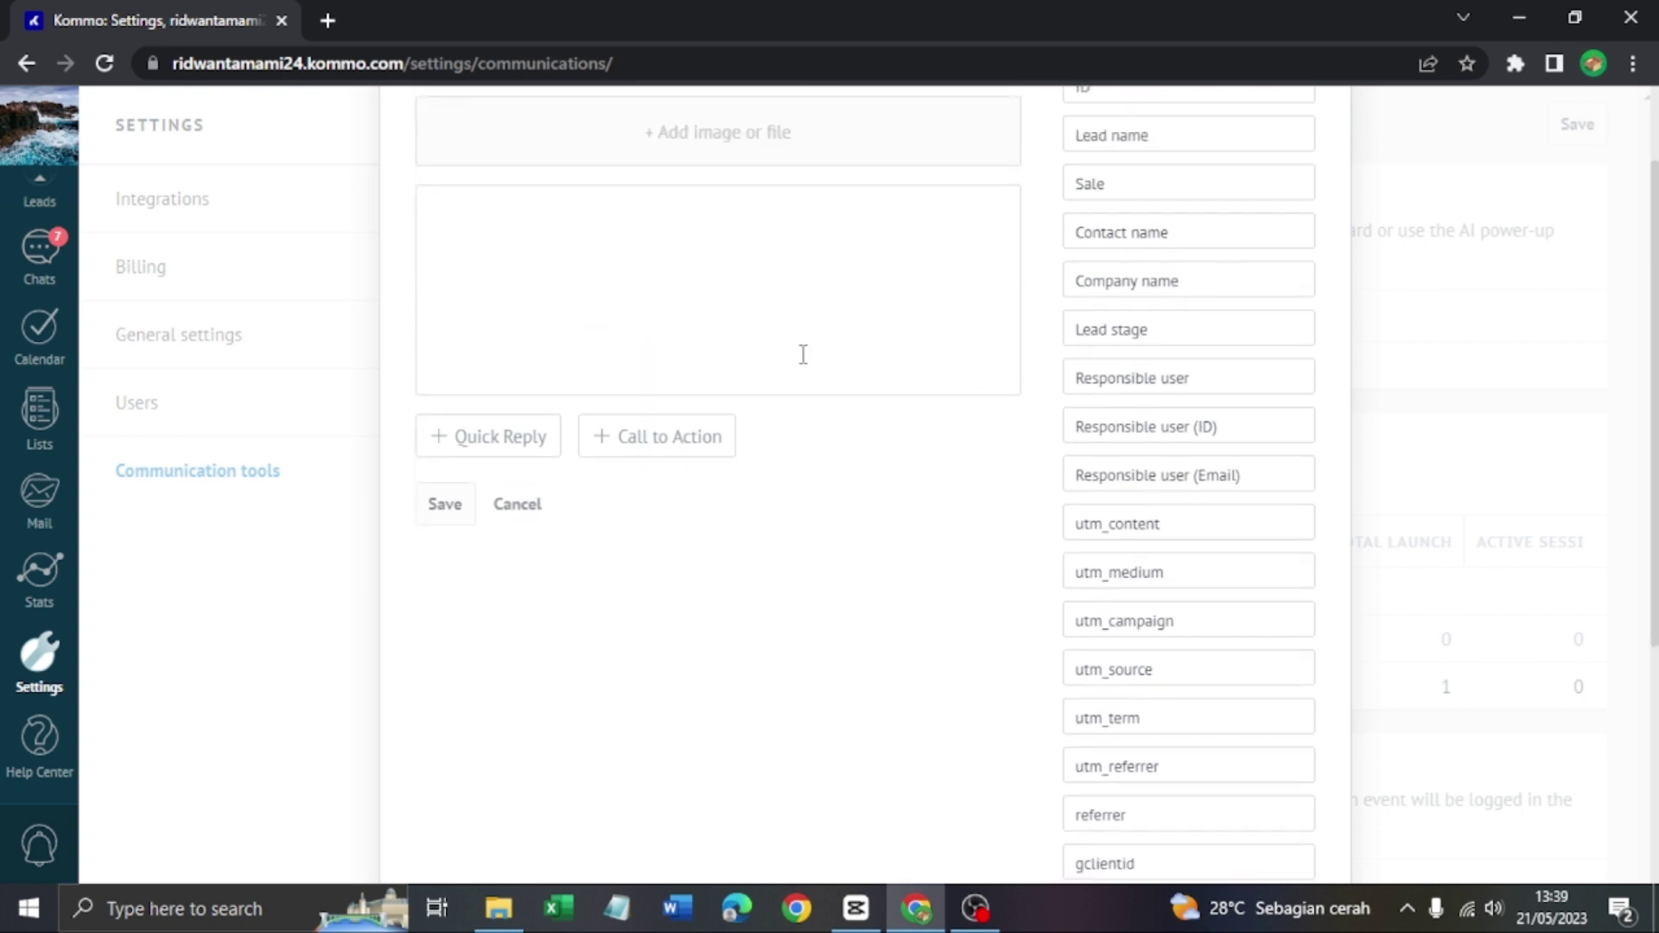
pyautogui.scroll(2, 803, 354)
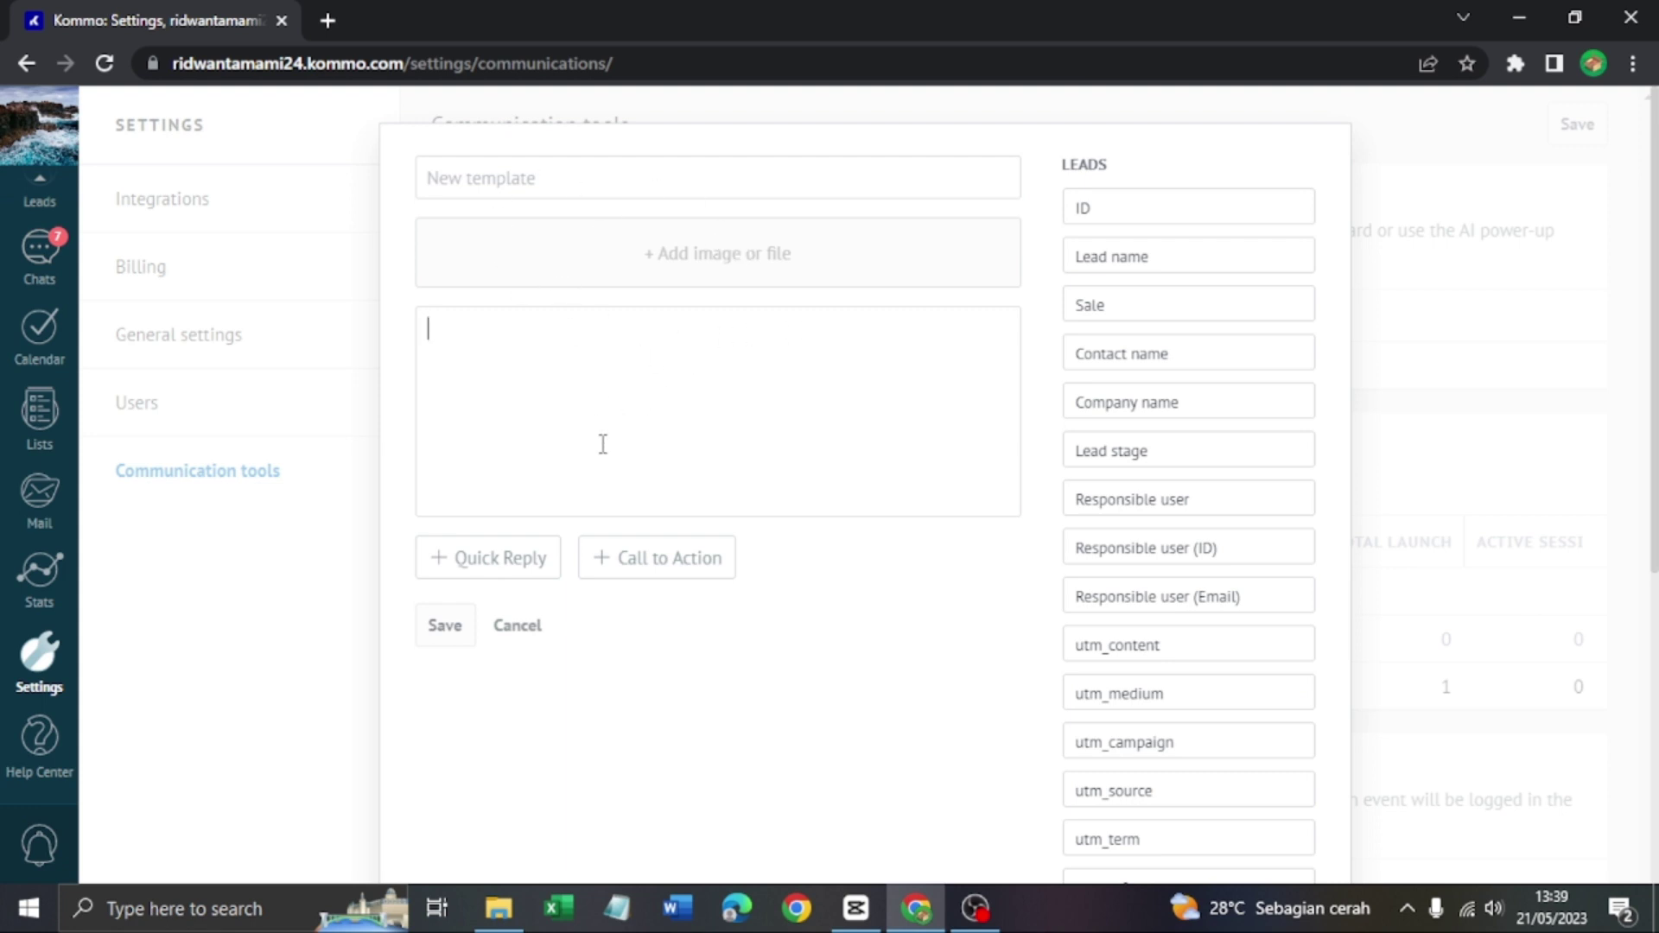
pyautogui.click(533, 573)
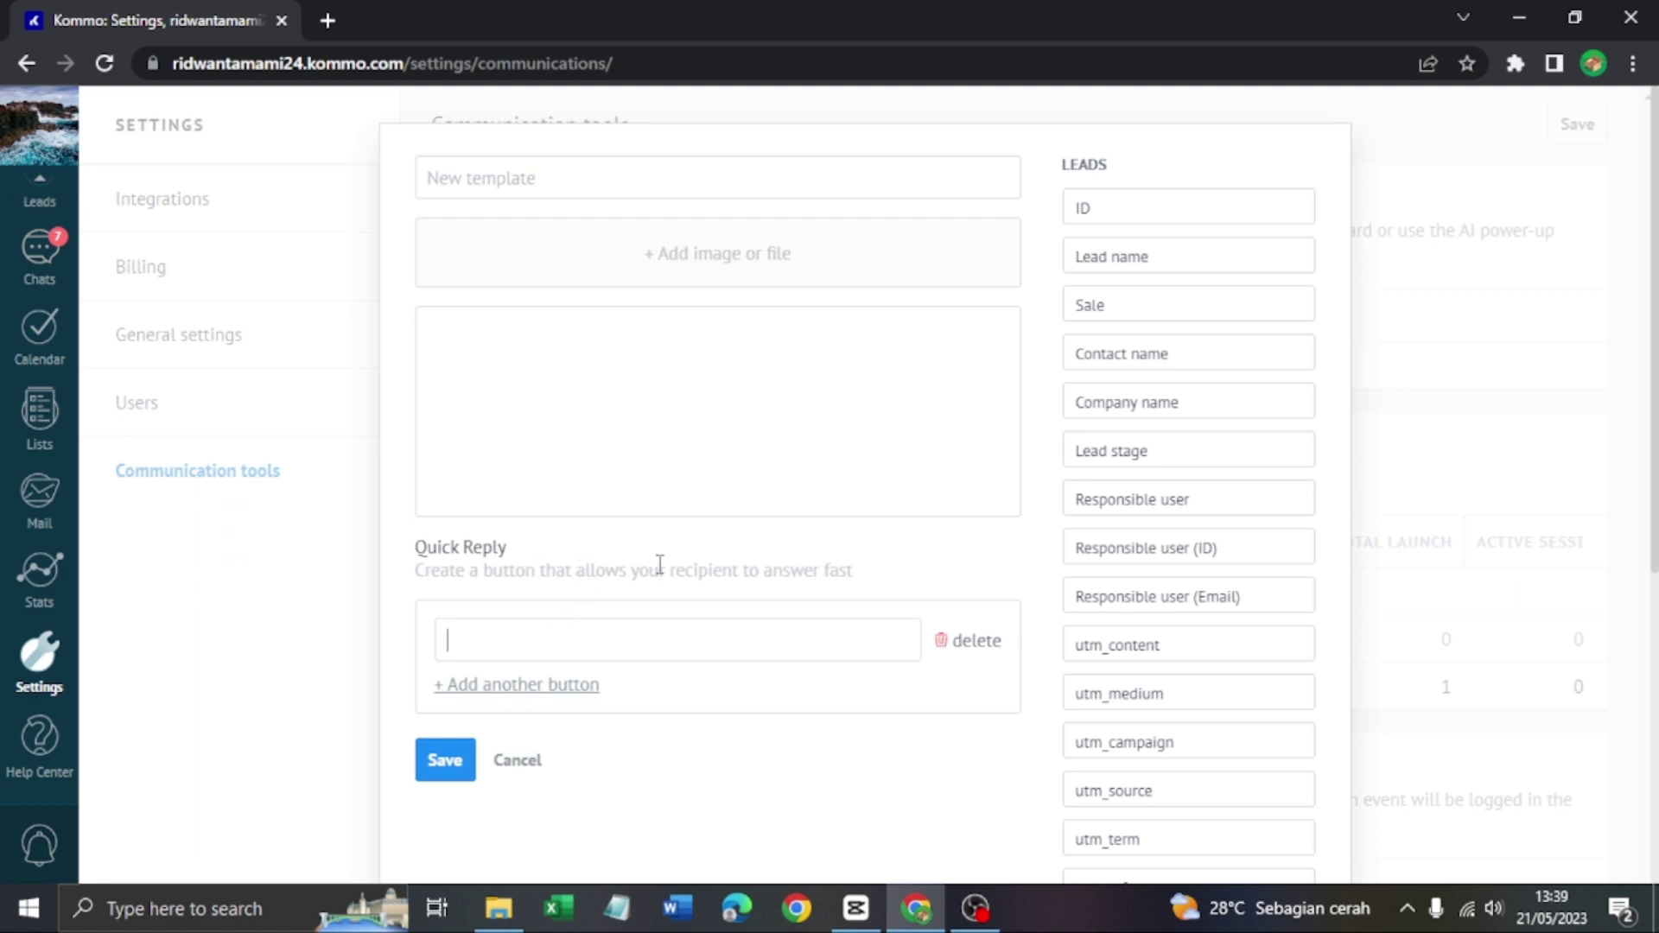
pyautogui.click(963, 644)
pyautogui.click(704, 577)
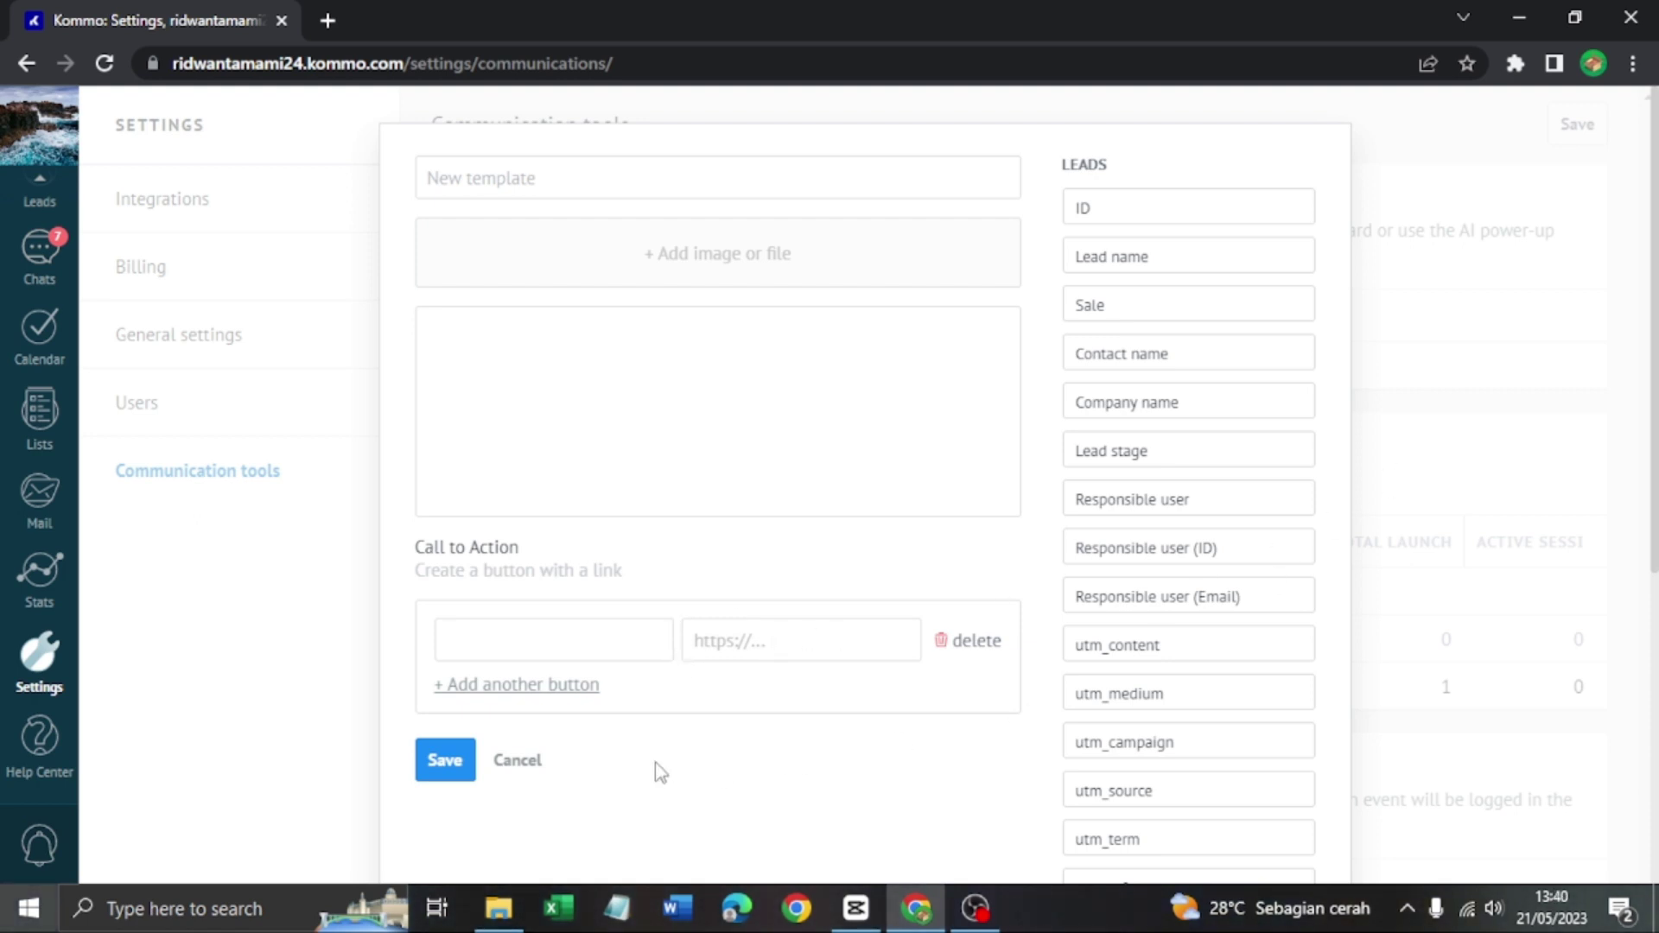
pyautogui.click(539, 764)
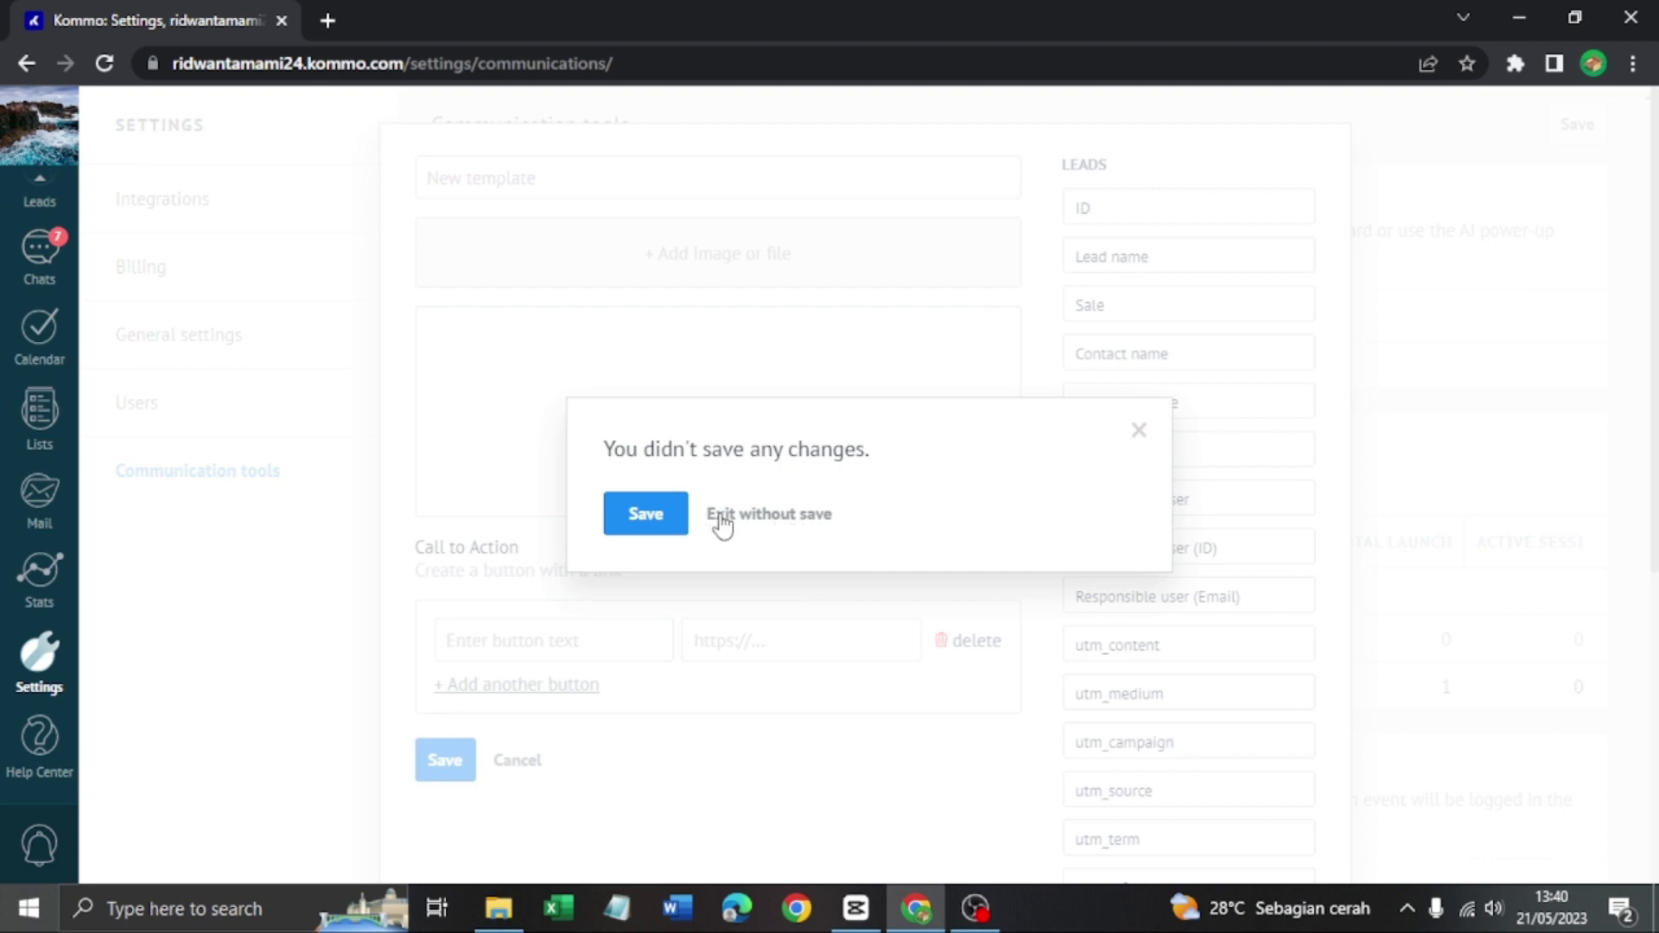
pyautogui.click(726, 515)
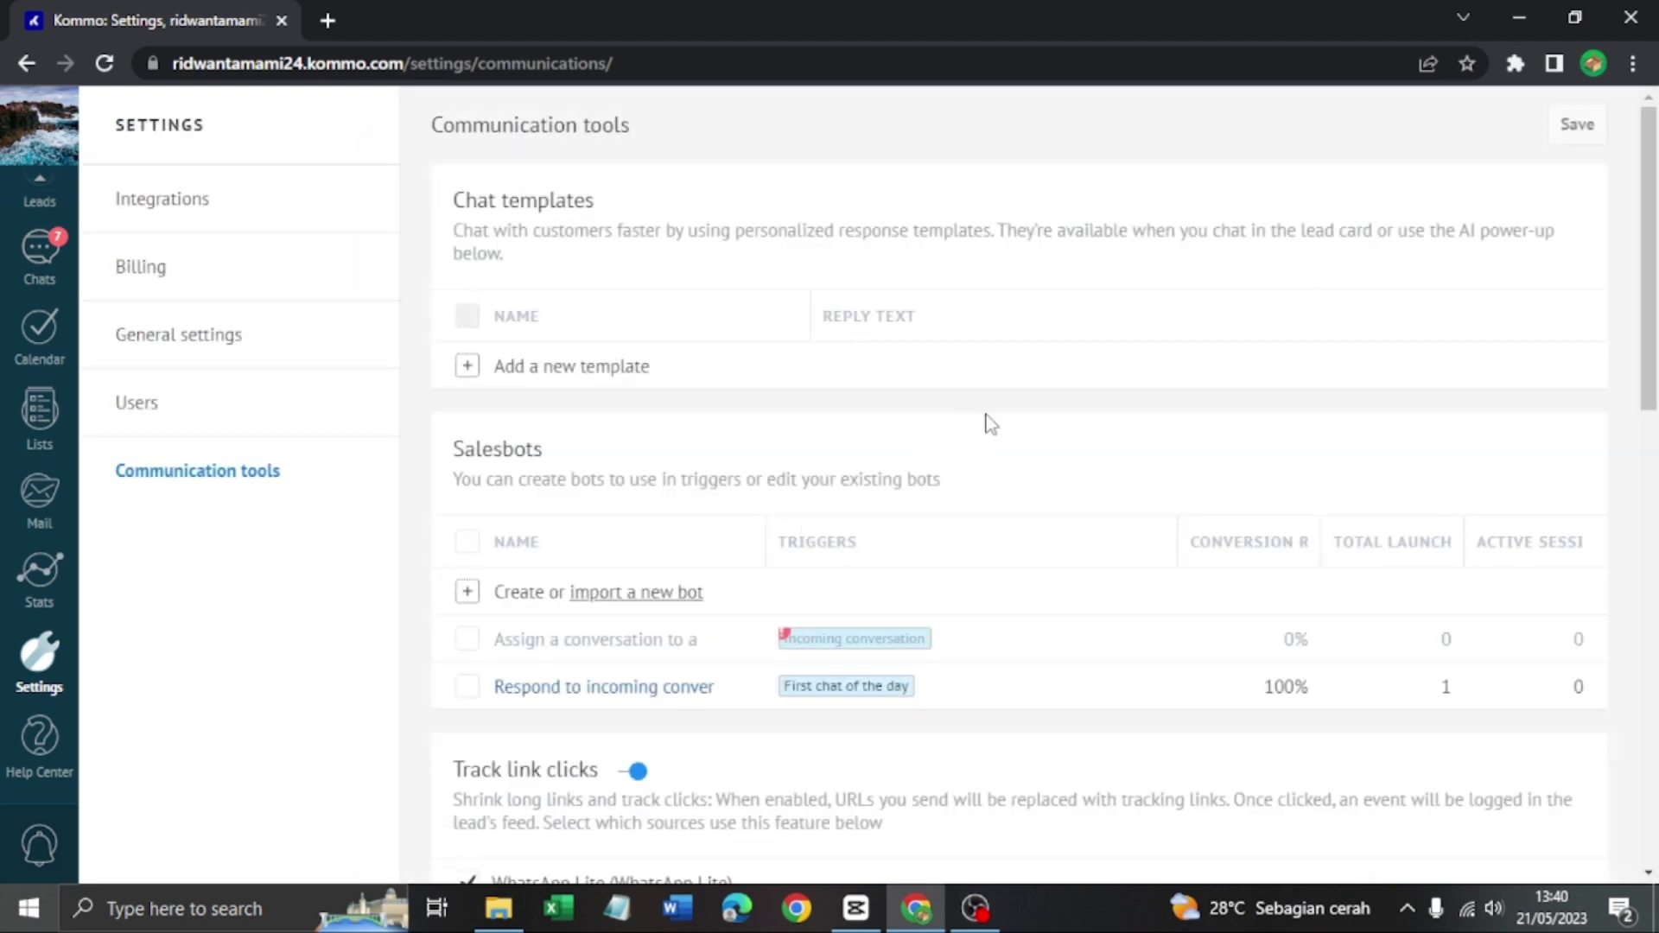
# Under Salesbots, create a bot and pick the 'Assign a conversation to a user based on a client's answer' template
pyautogui.scroll(-2, 640, 472)
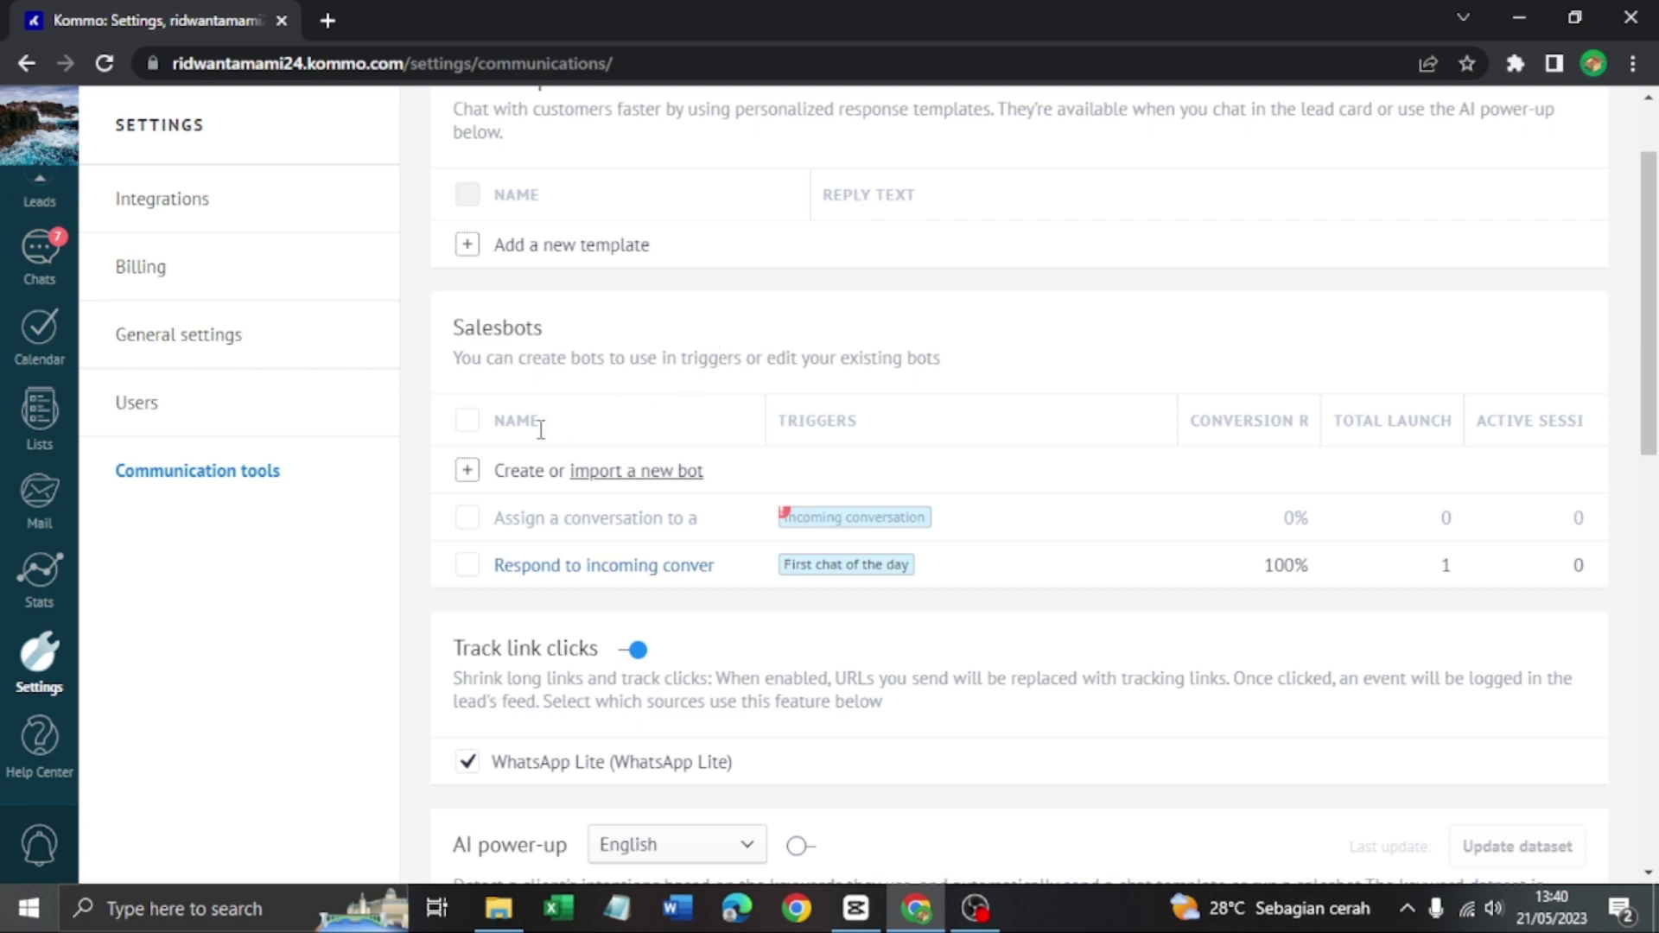
pyautogui.click(525, 473)
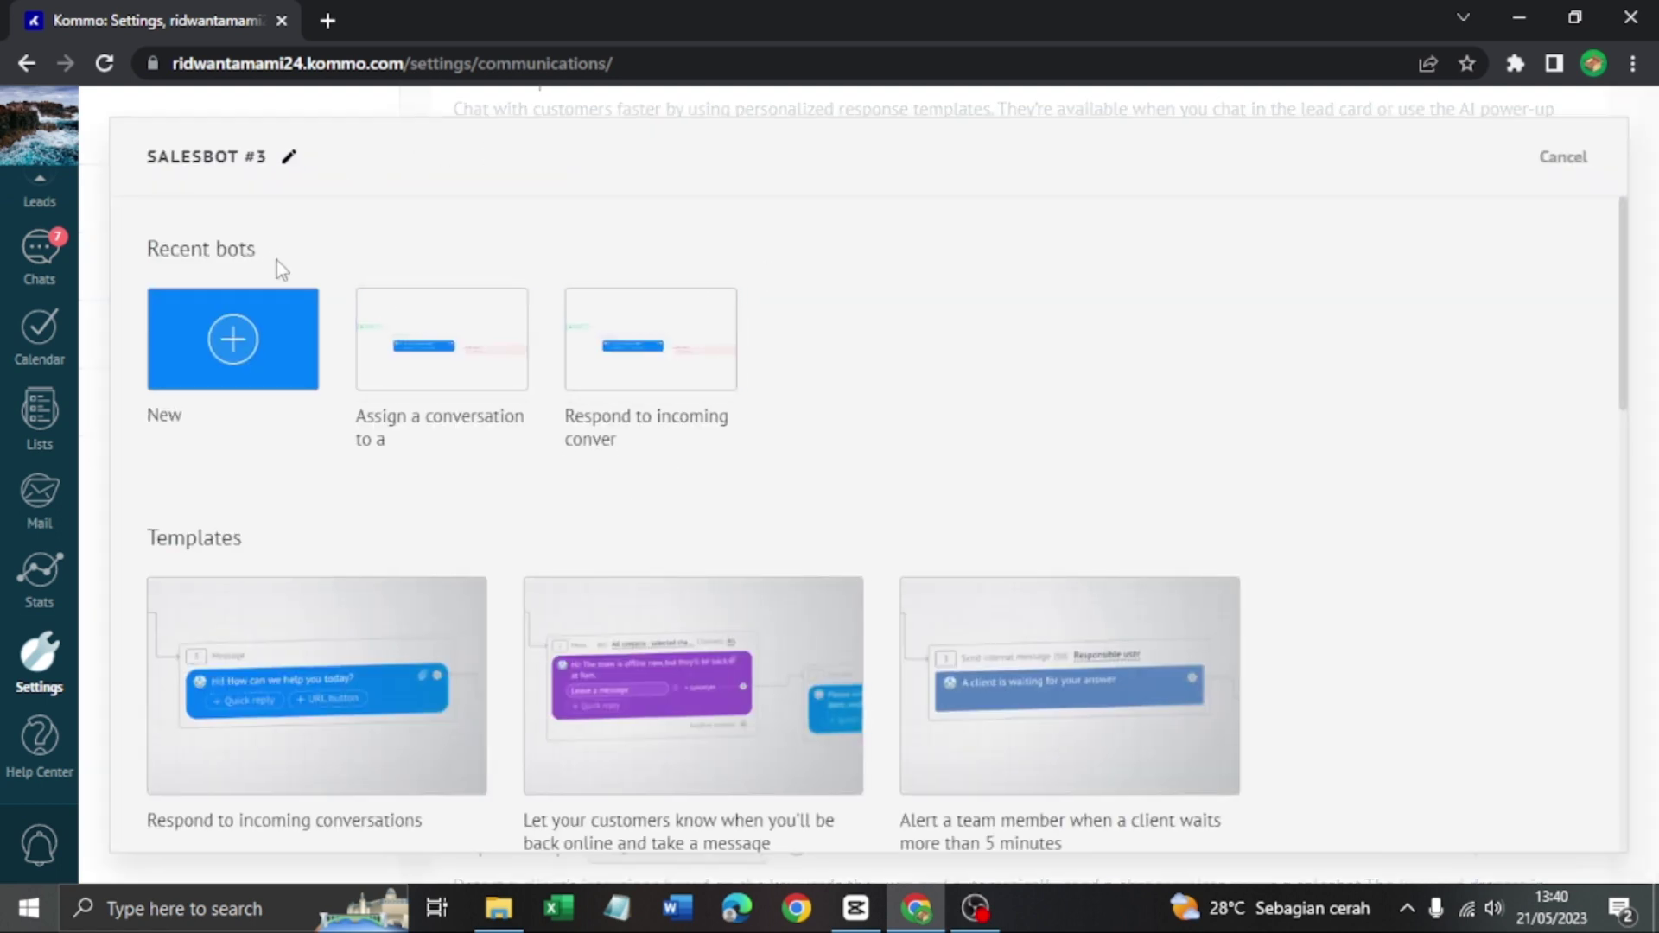
pyautogui.scroll(-2, 294, 380)
pyautogui.scroll(-4, 299, 406)
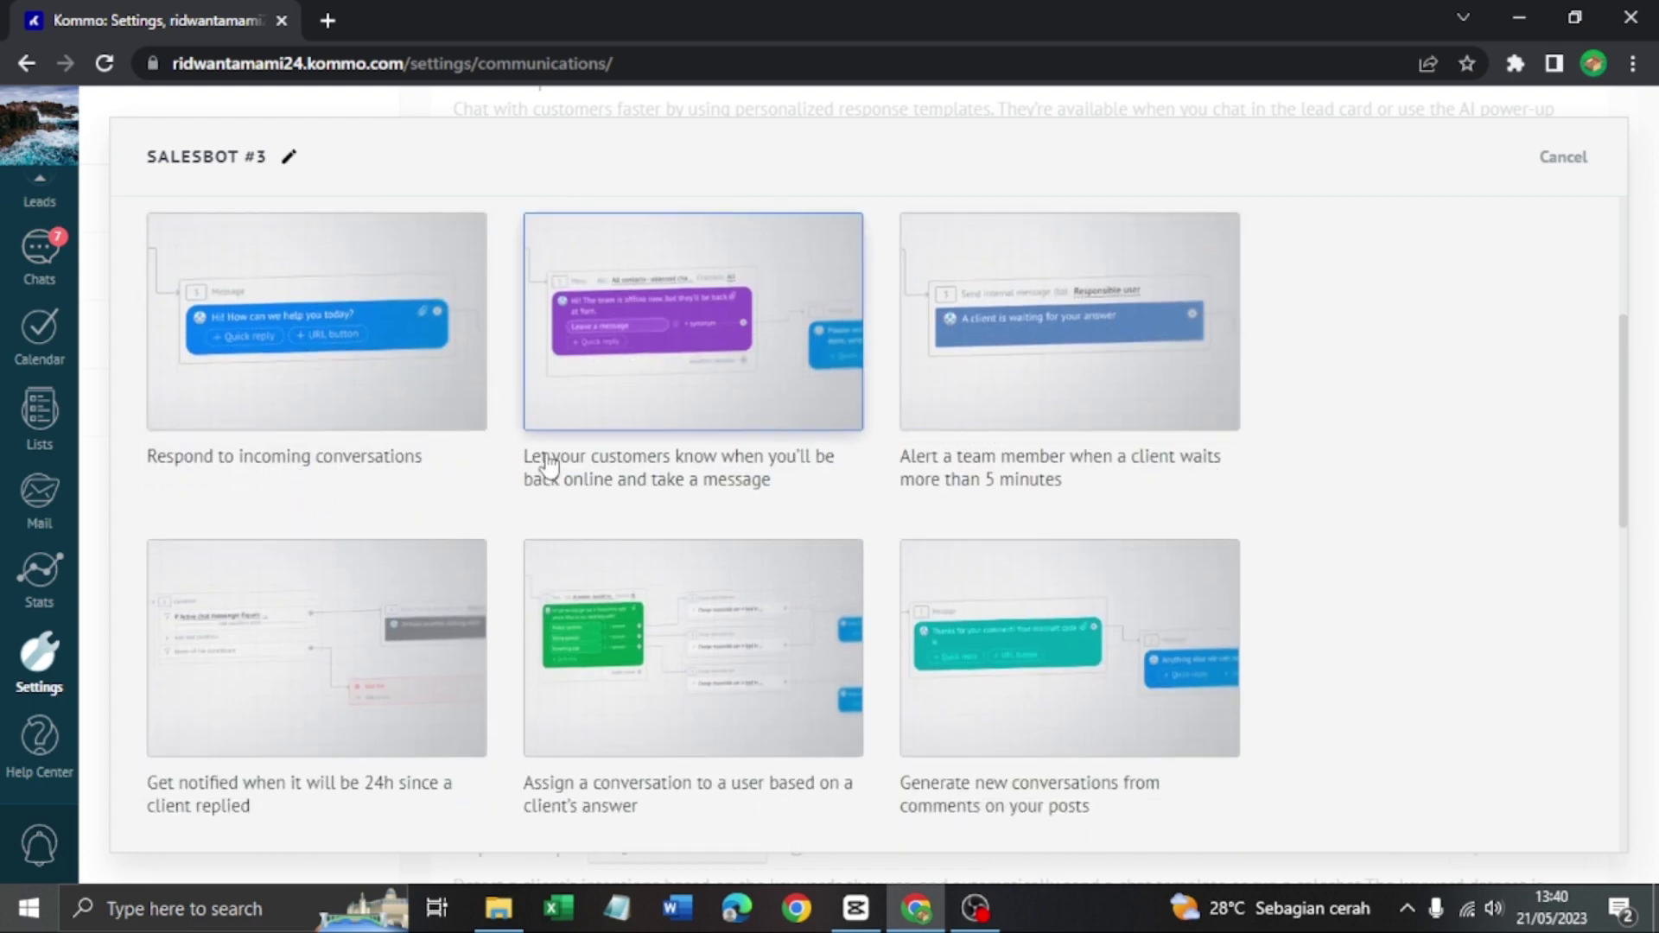
pyautogui.scroll(-4, 595, 427)
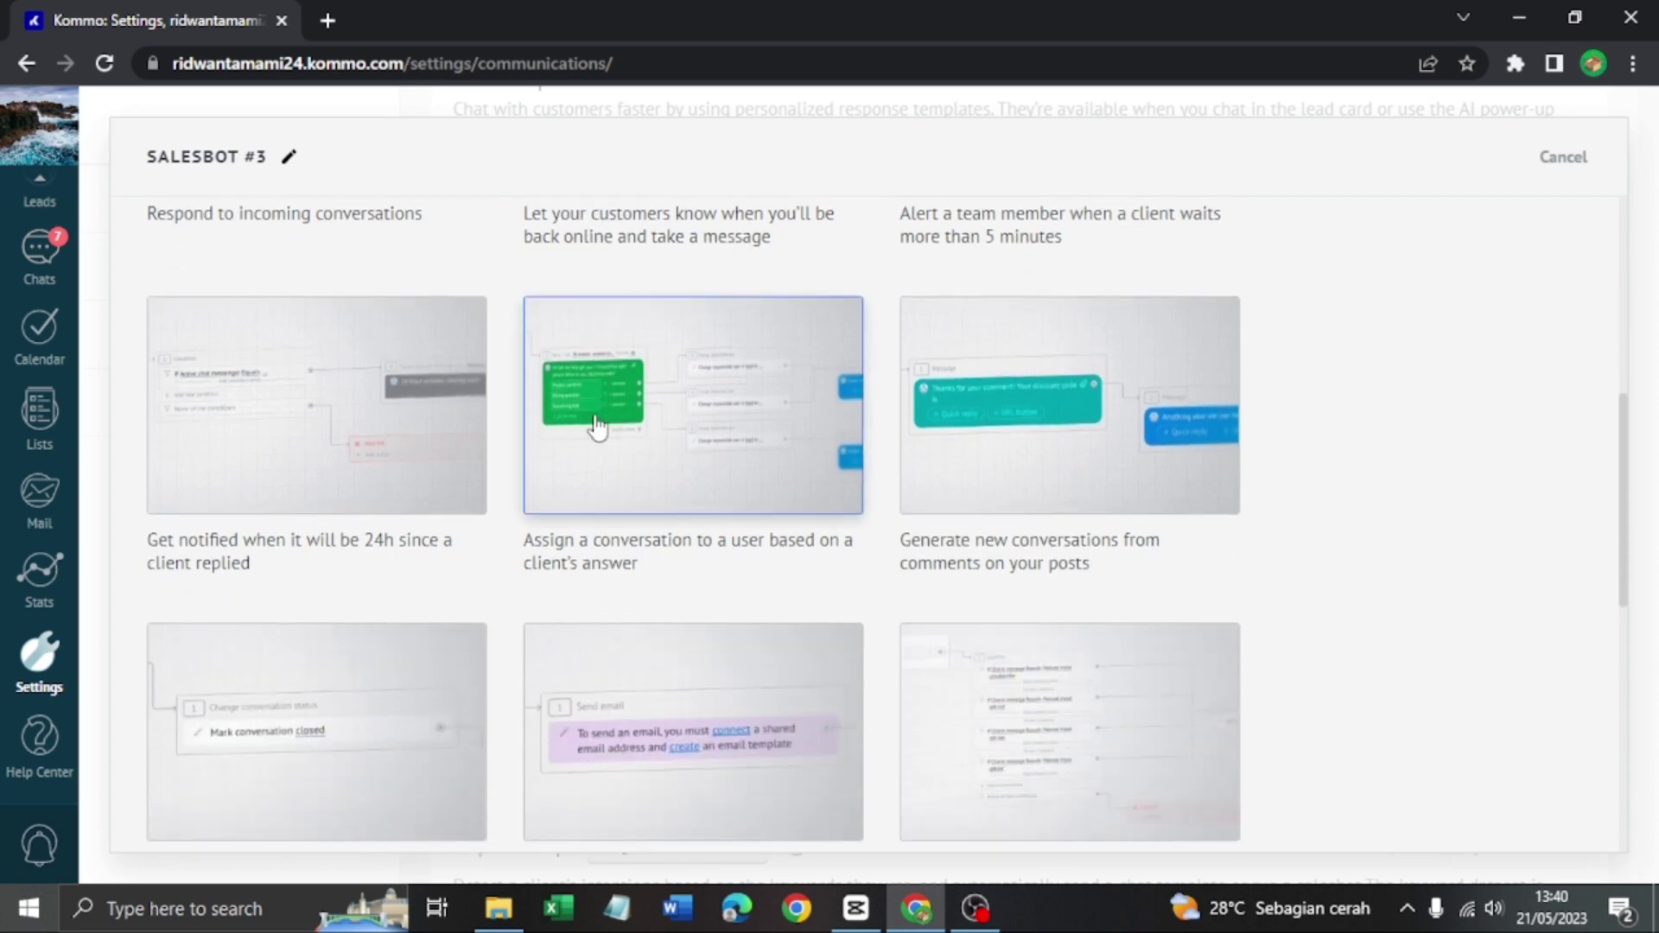
pyautogui.scroll(-8, 657, 418)
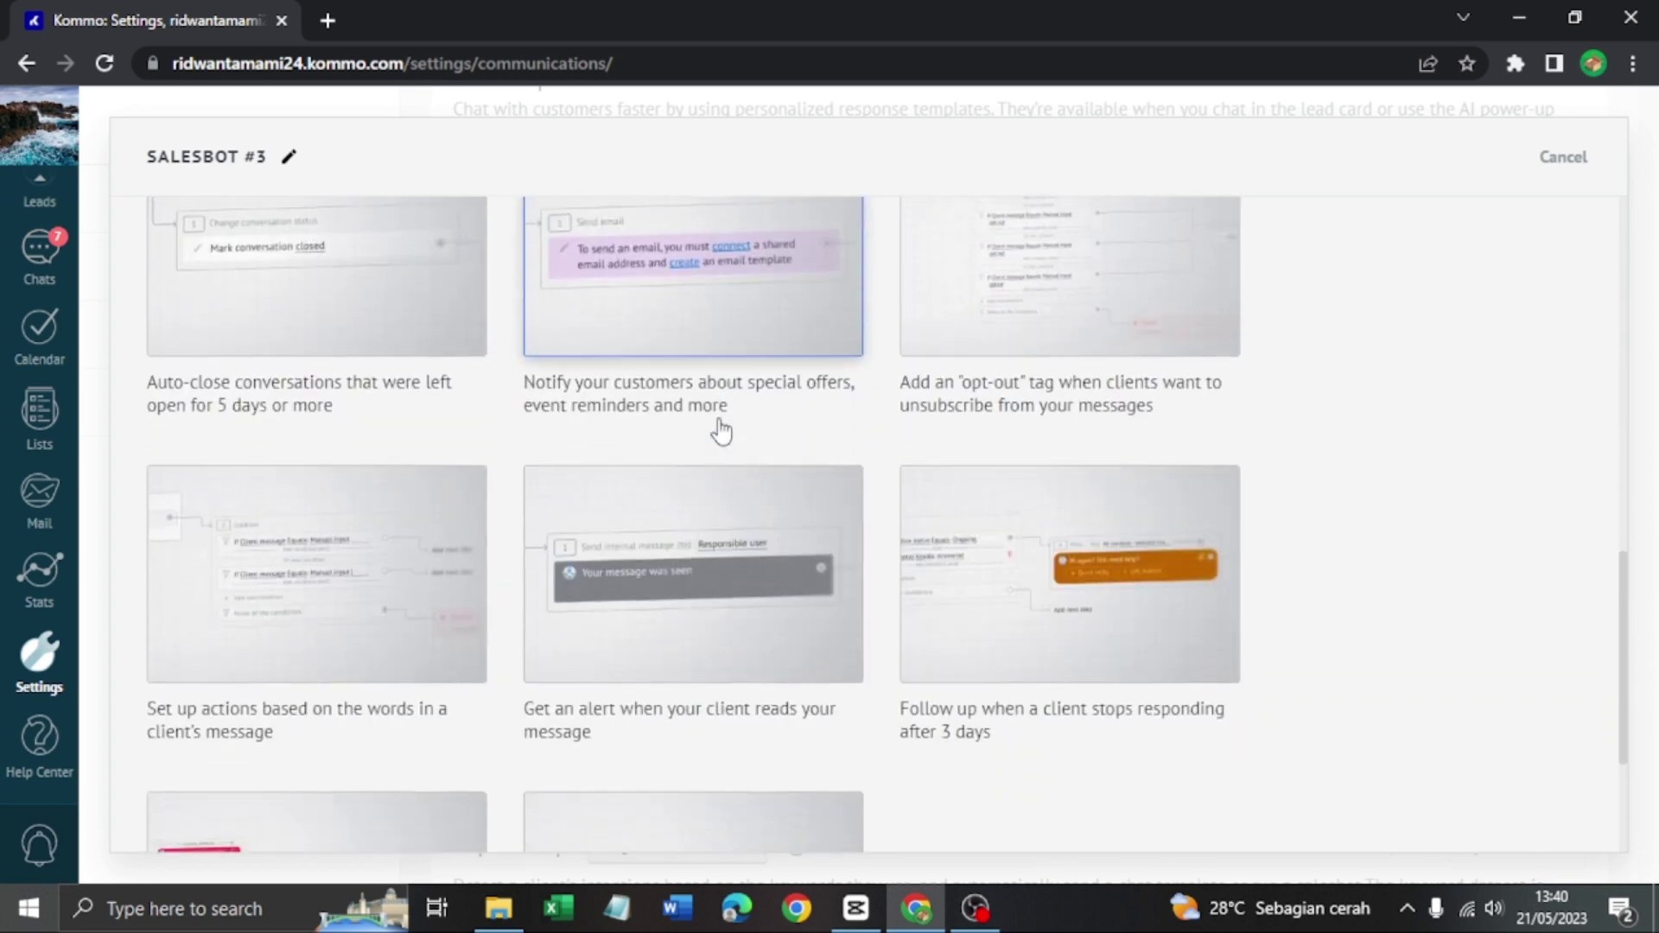
pyautogui.scroll(-4, 716, 419)
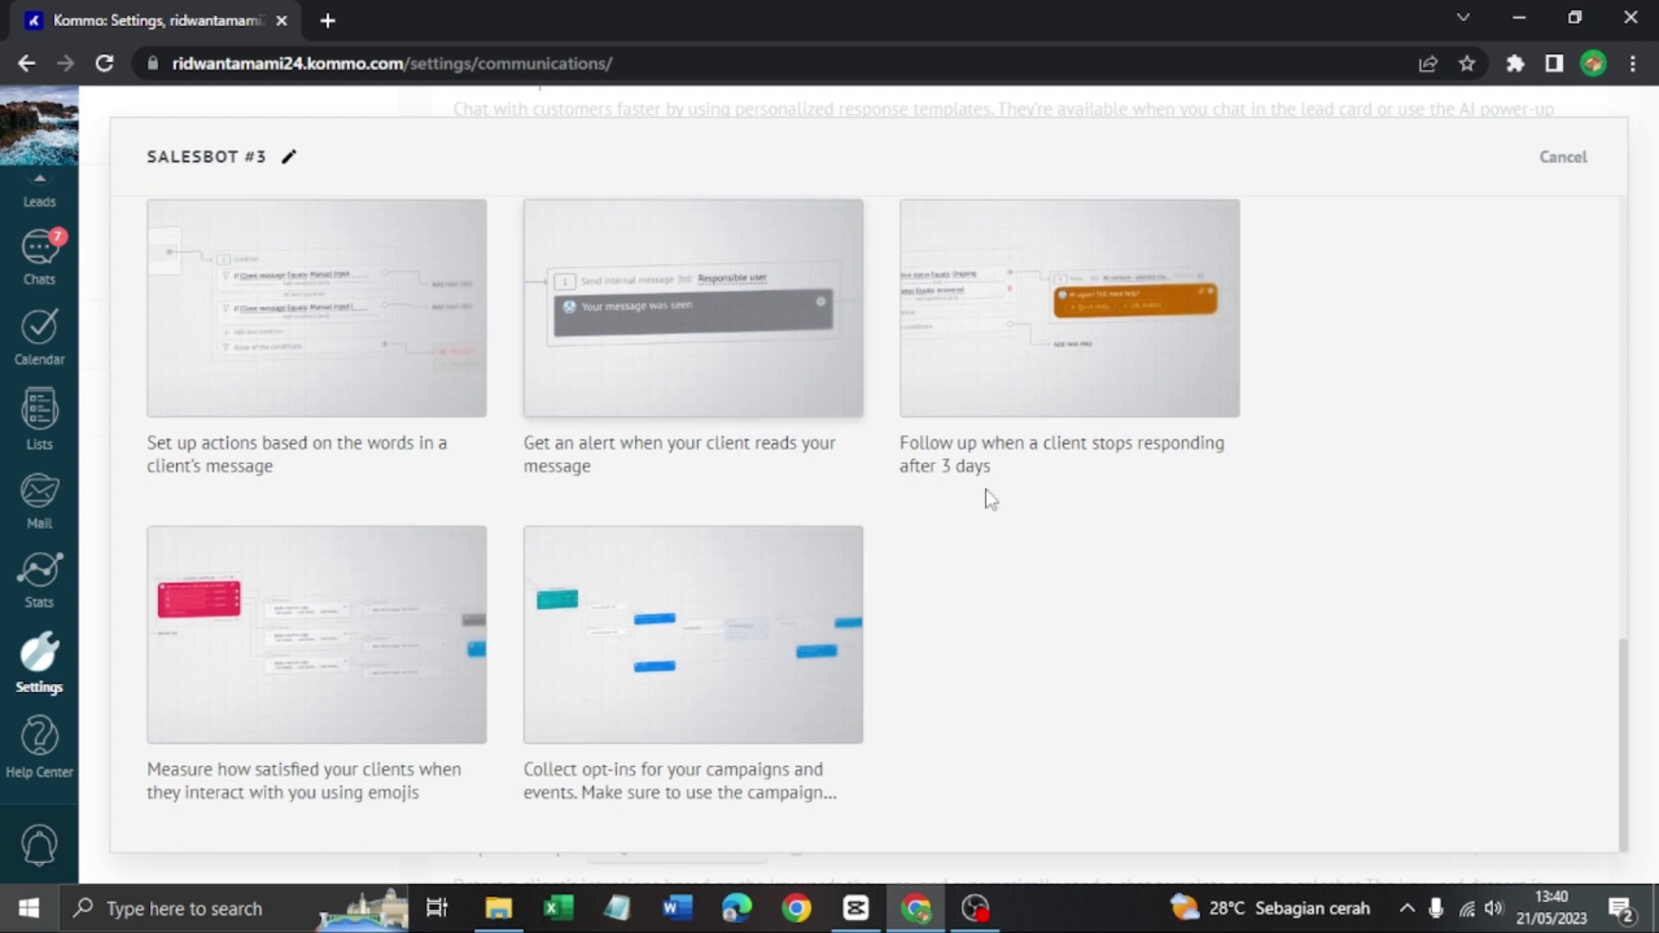
pyautogui.scroll(14, 1176, 500)
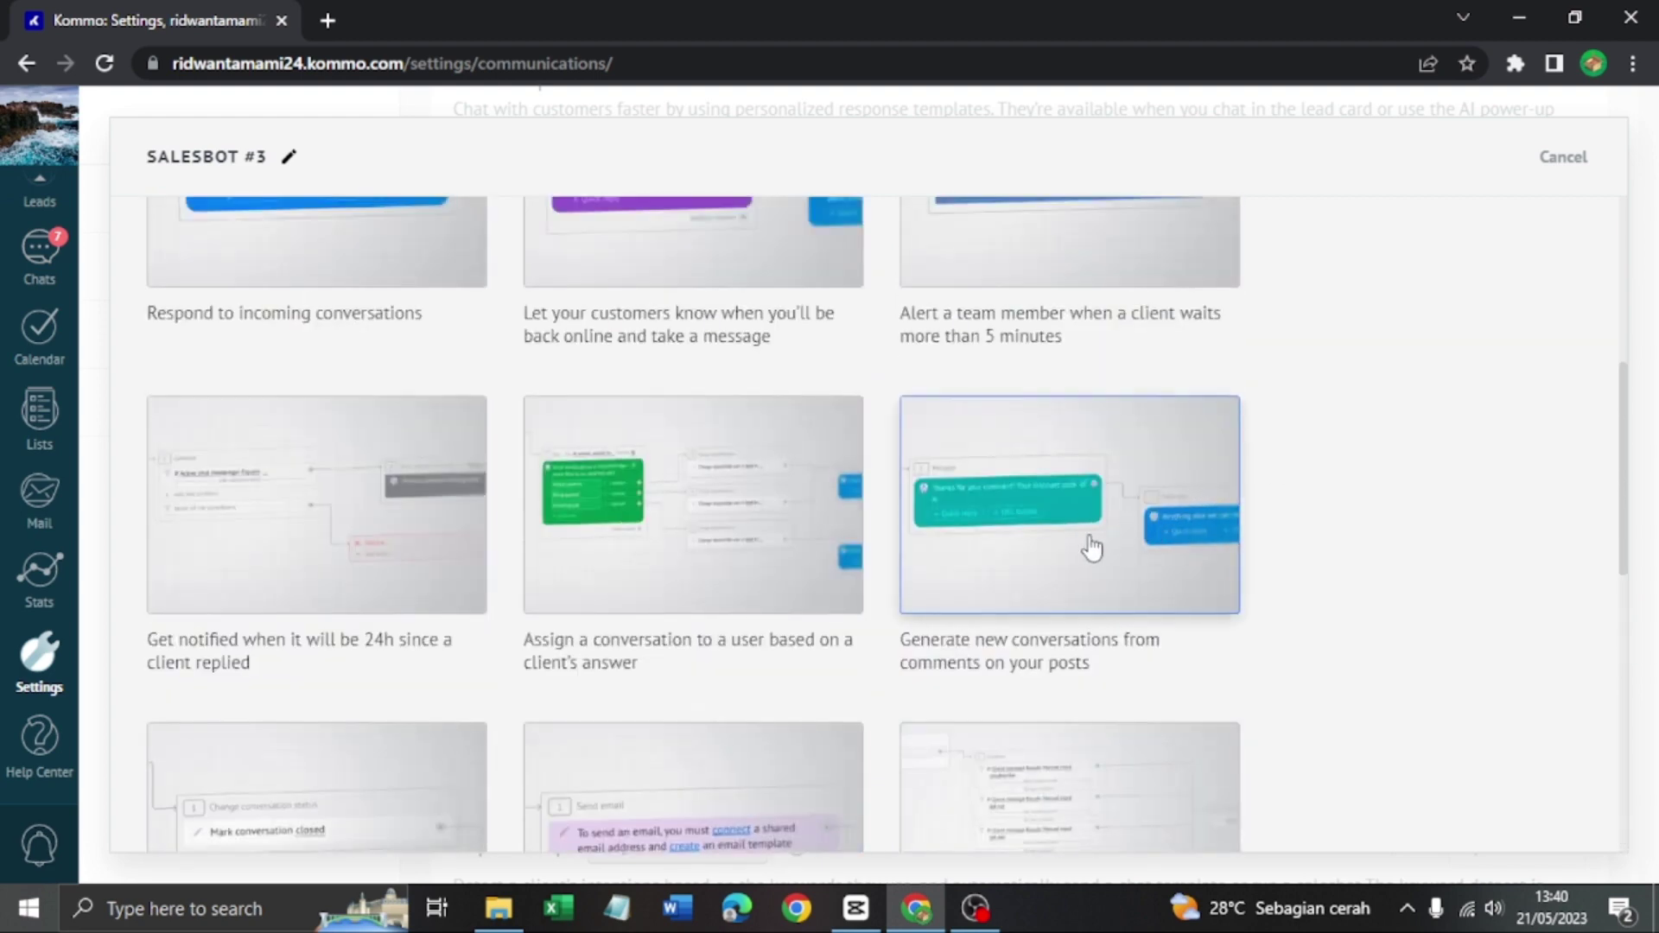
pyautogui.click(703, 537)
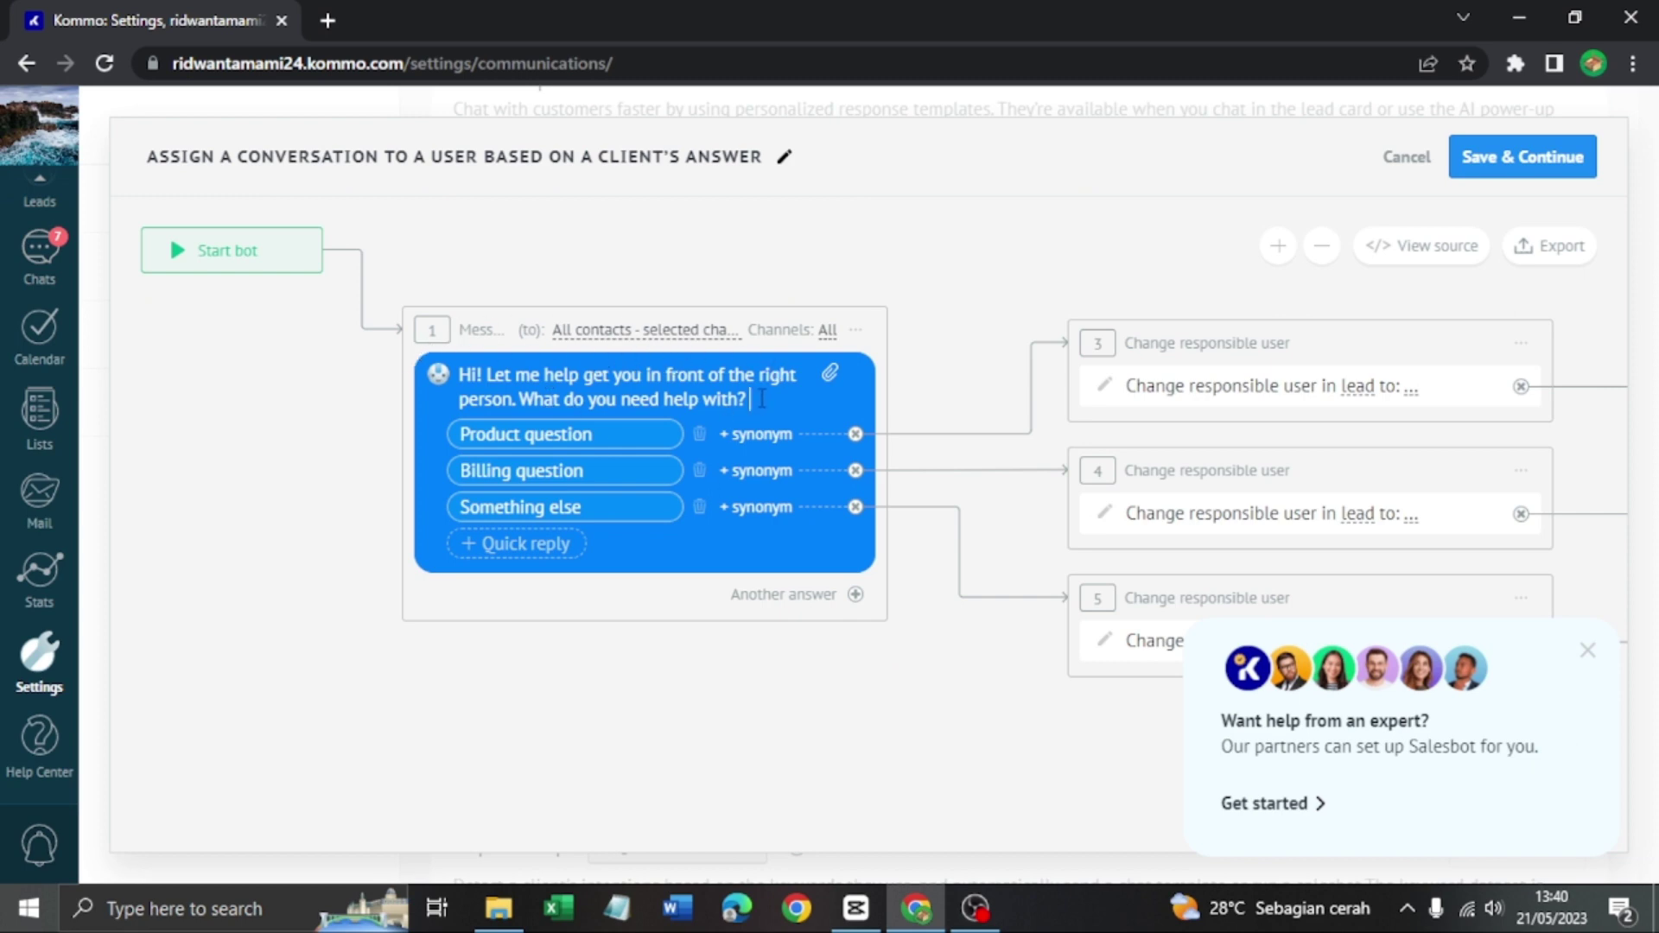
# Change the greeting to 'Halo selamat datang silahkan pilih layanan kami'
pyautogui.press('BackSpace')
pyautogui.press('BackSpace')
pyautogui.press('BackSpace')
pyautogui.press('BackSpace')
pyautogui.press('BackSpace')
pyautogui.press('BackSpace')
pyautogui.press('BackSpace')
pyautogui.press('BackSpace')
pyautogui.press('BackSpace')
pyautogui.press('BackSpace')
pyautogui.press('BackSpace')
pyautogui.press('BackSpace')
pyautogui.press('BackSpace')
pyautogui.press('BackSpace')
pyautogui.press('BackSpace')
pyautogui.press('BackSpace')
pyautogui.press('BackSpace')
pyautogui.press('BackSpace')
pyautogui.press('BackSpace')
pyautogui.press('BackSpace')
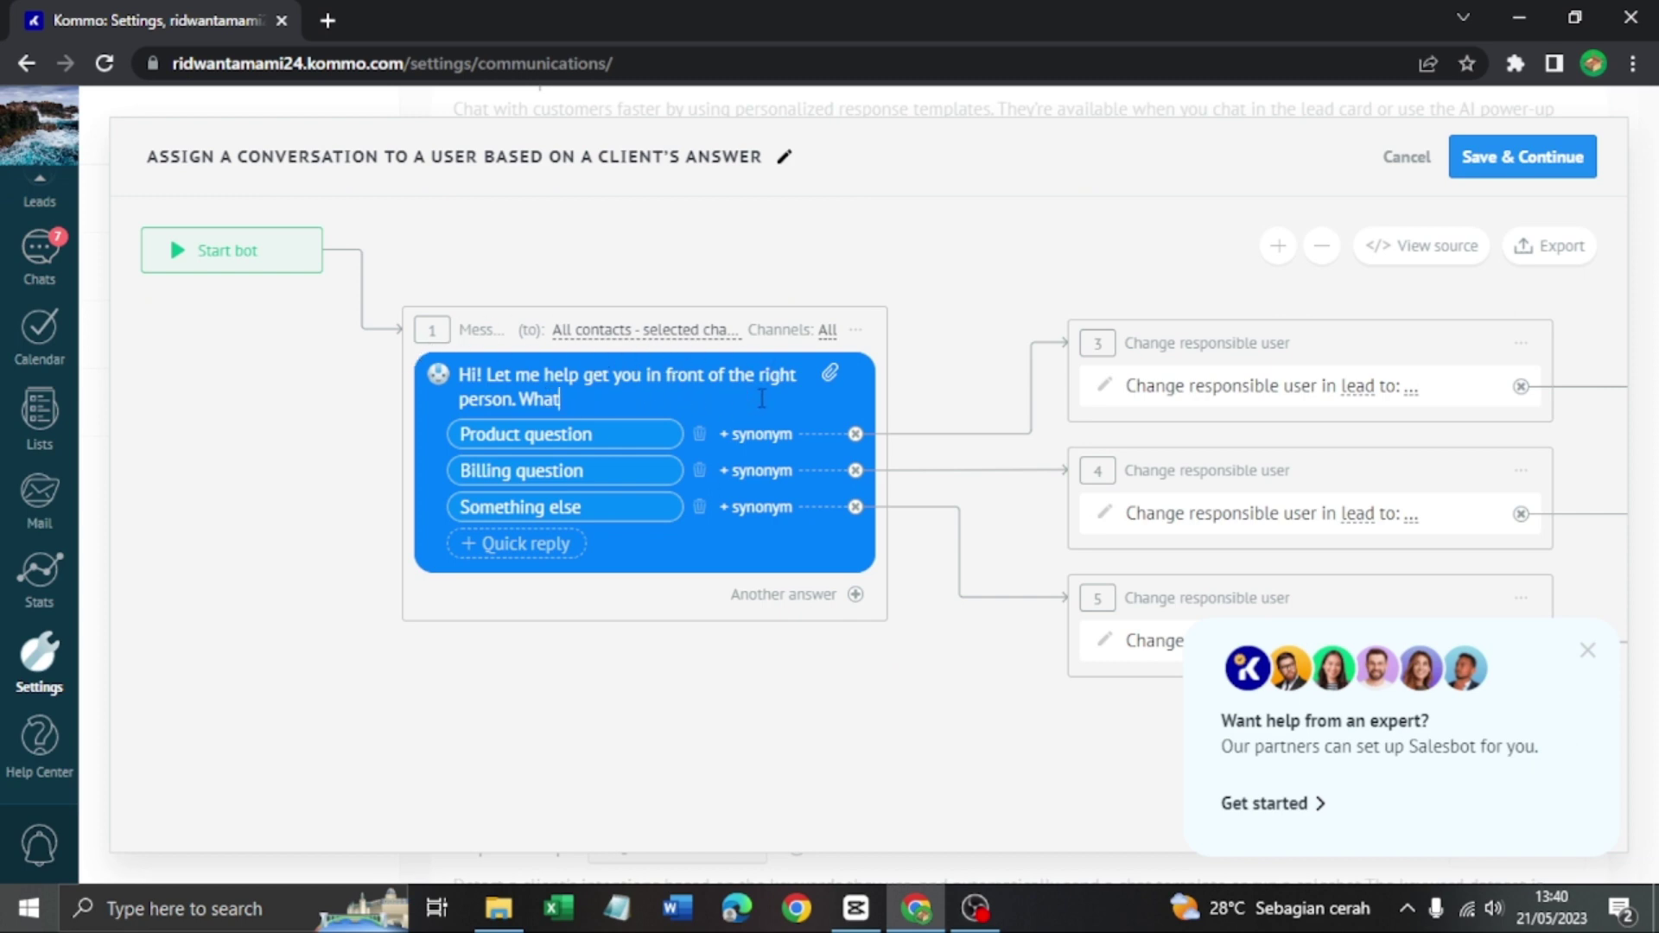
pyautogui.press('BackSpace')
pyautogui.press('BackSpace')
pyautogui.press('BackSpace')
pyautogui.press('BackSpace')
pyautogui.press('BackSpace')
pyautogui.press('BackSpace')
pyautogui.press('BackSpace')
pyautogui.press('BackSpace')
pyautogui.press('BackSpace')
pyautogui.press('BackSpace')
pyautogui.press('BackSpace')
pyautogui.press('BackSpace')
pyautogui.press('BackSpace')
pyautogui.press('BackSpace')
pyautogui.press('BackSpace')
pyautogui.press('BackSpace')
pyautogui.press('BackSpace')
pyautogui.press('BackSpace')
pyautogui.press('BackSpace')
pyautogui.press('BackSpace')
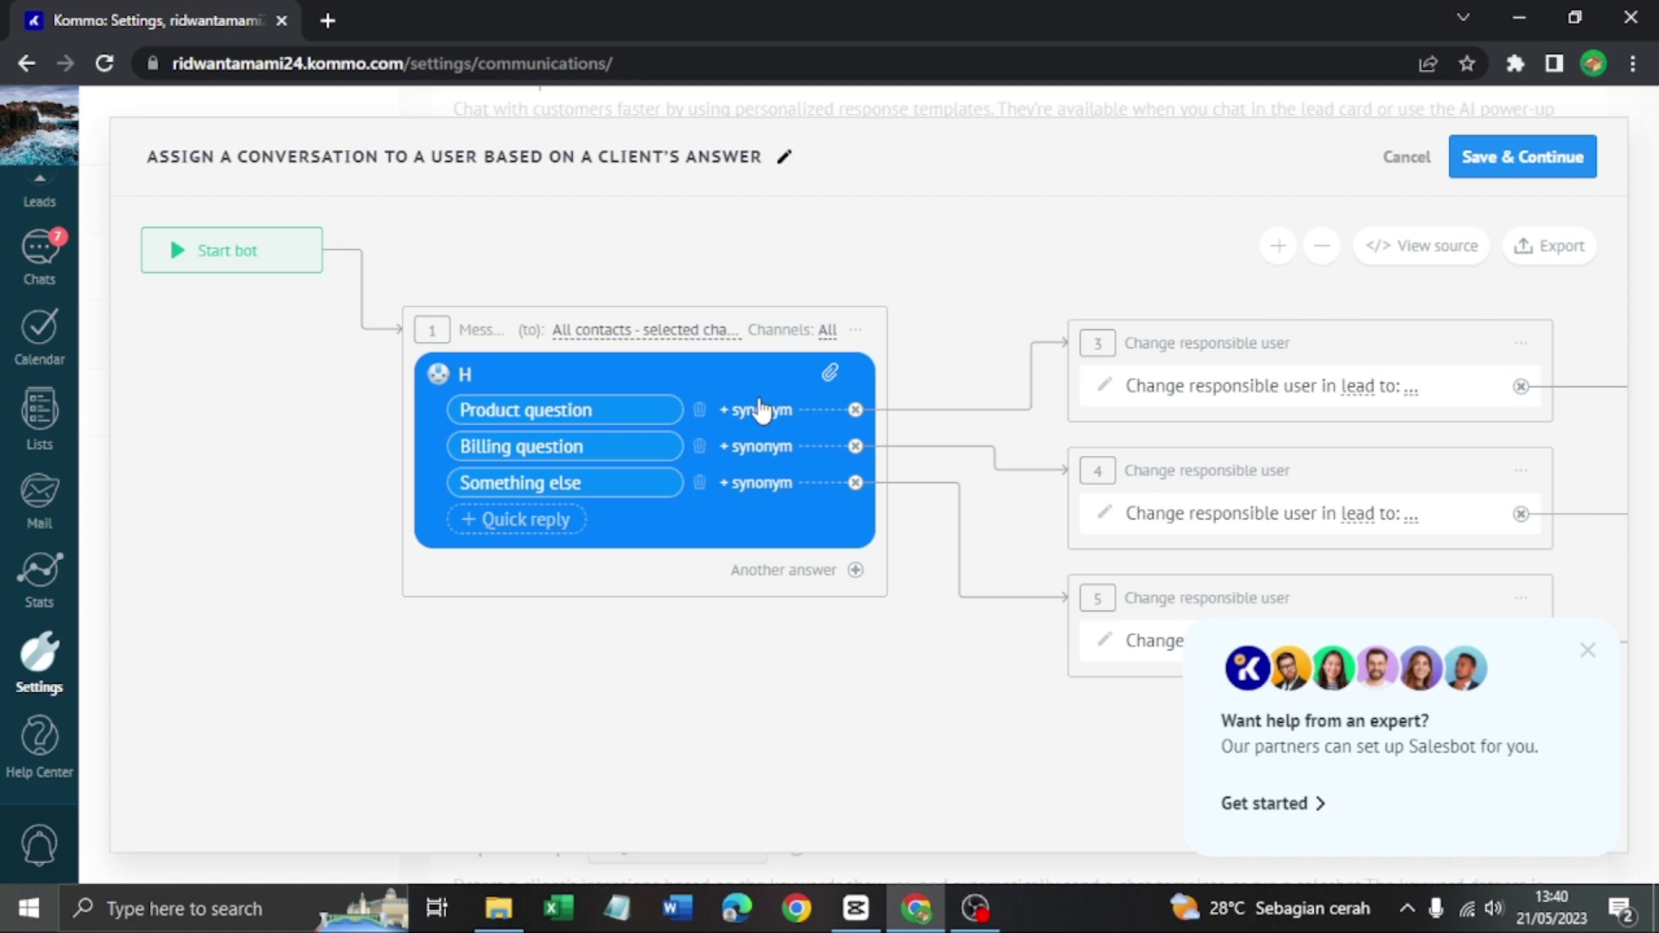
pyautogui.write('o selamat datang sil')
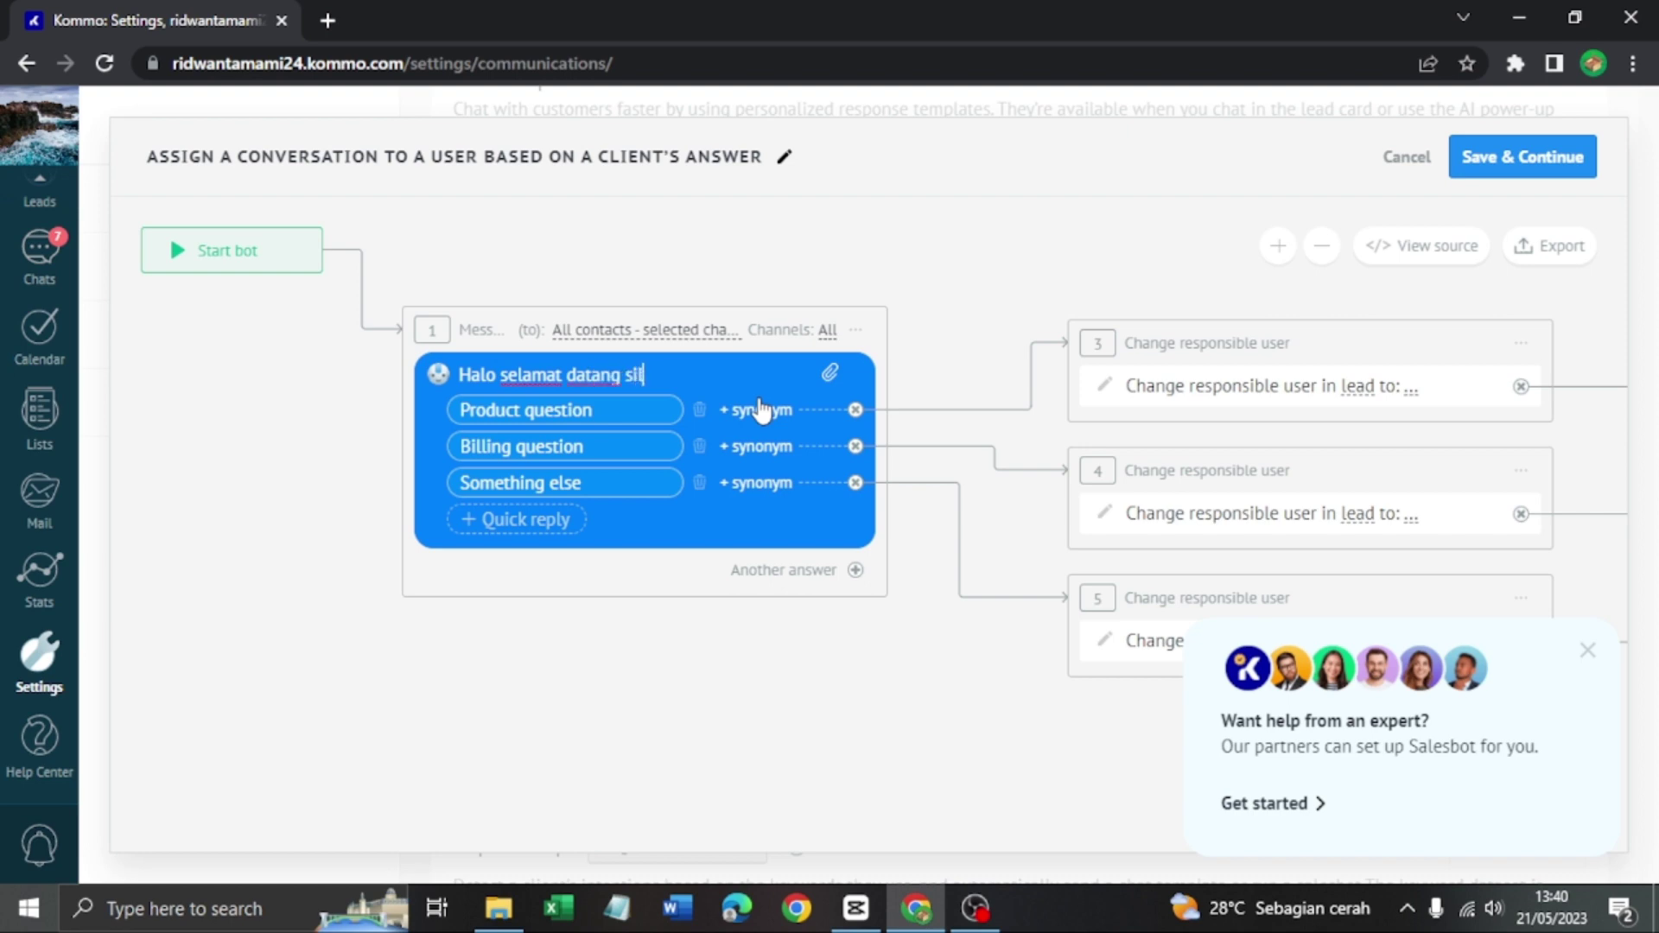
pyautogui.write('ahkan pilih layanan')
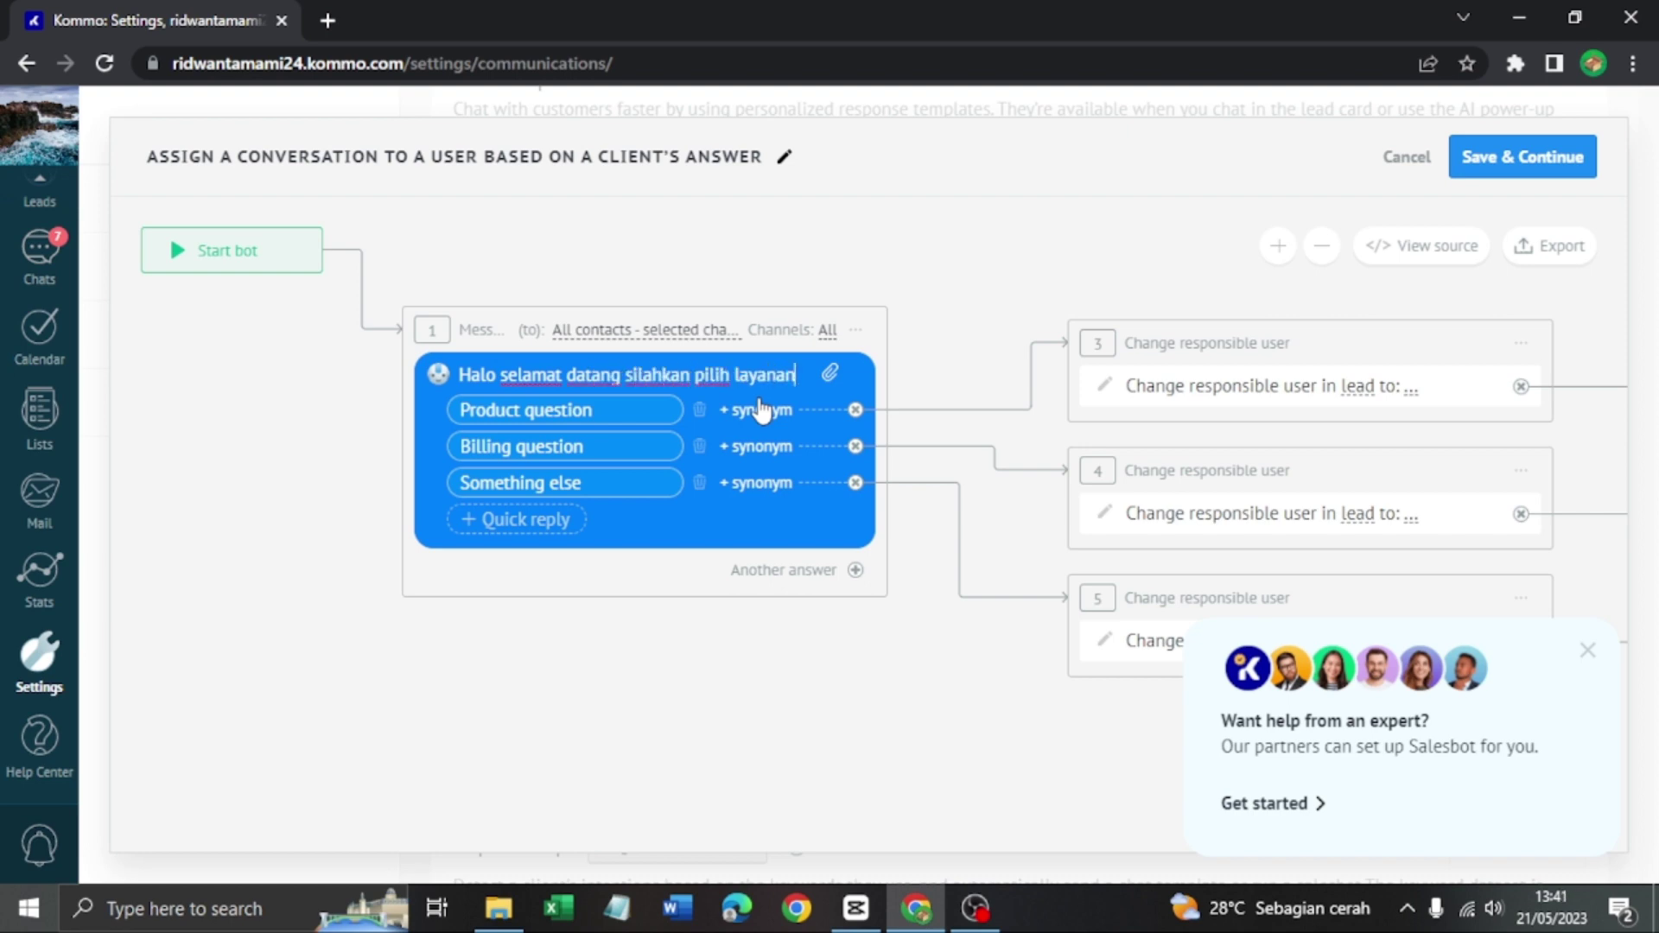
pyautogui.write(' kami')
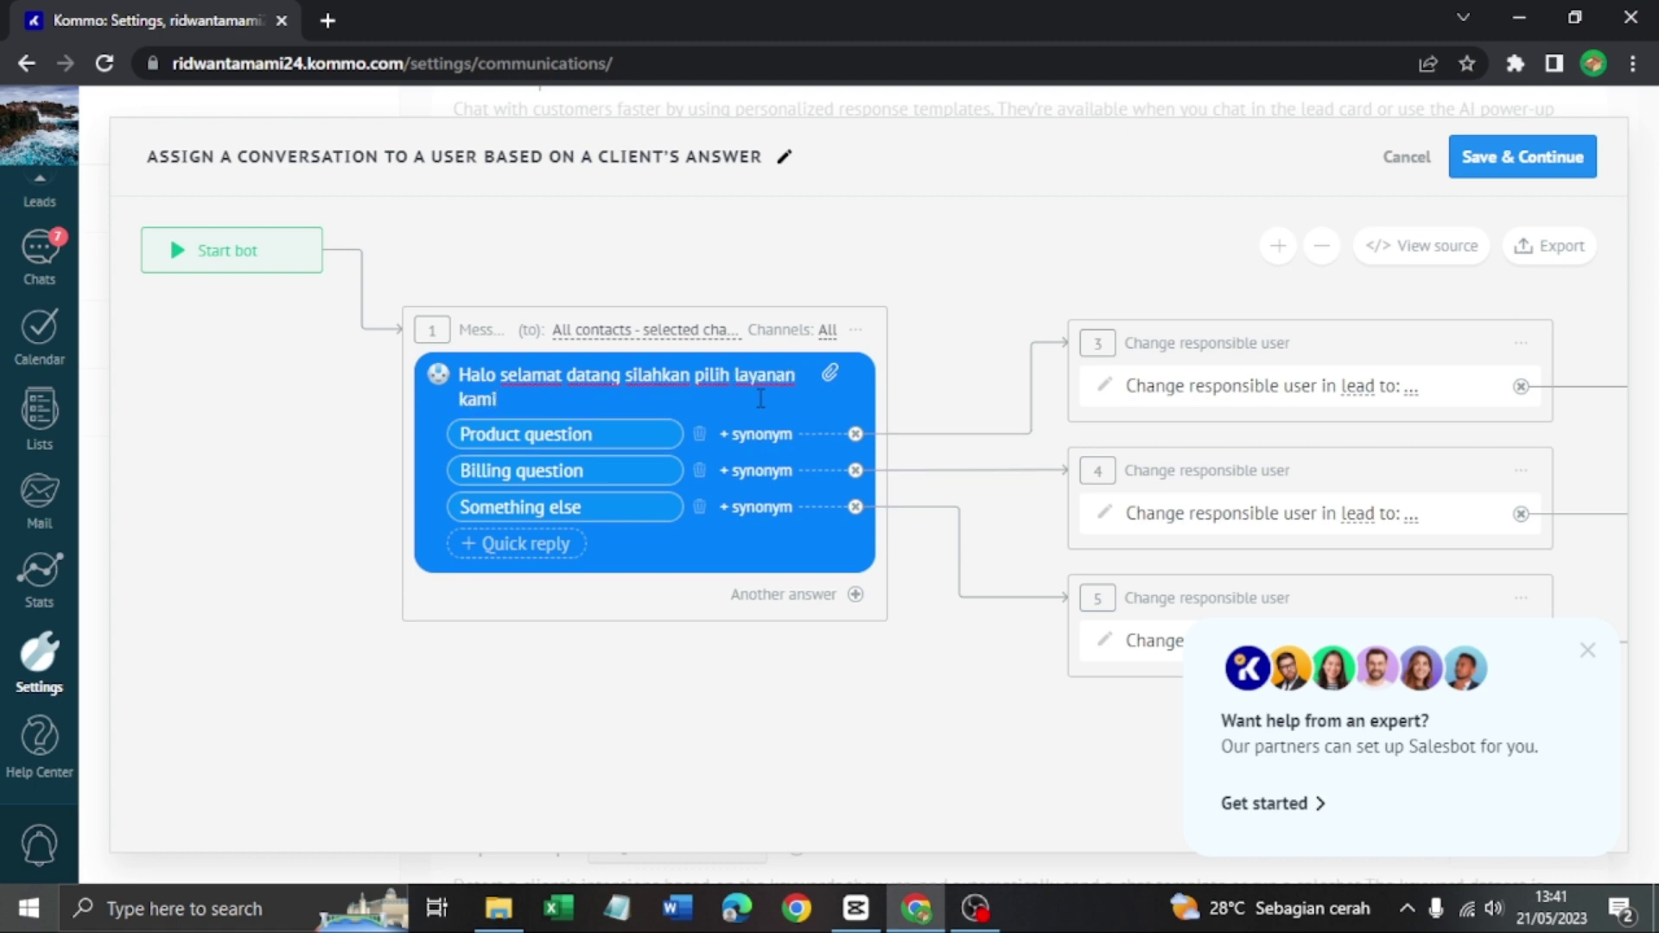
# Rename the first two quick replies to 'Informasi produk' and 'Harga produk'
pyautogui.click(620, 432)
pyautogui.press('BackSpace')
pyautogui.press('BackSpace')
pyautogui.press('BackSpace')
pyautogui.press('BackSpace')
pyautogui.press('BackSpace')
pyautogui.press('BackSpace')
pyautogui.press('BackSpace')
pyautogui.press('BackSpace')
pyautogui.press('BackSpace')
pyautogui.press('BackSpace')
pyautogui.press('BackSpace')
pyautogui.press('BackSpace')
pyautogui.press('BackSpace')
pyautogui.press('BackSpace')
pyautogui.press('BackSpace')
pyautogui.write('Informasi produk')
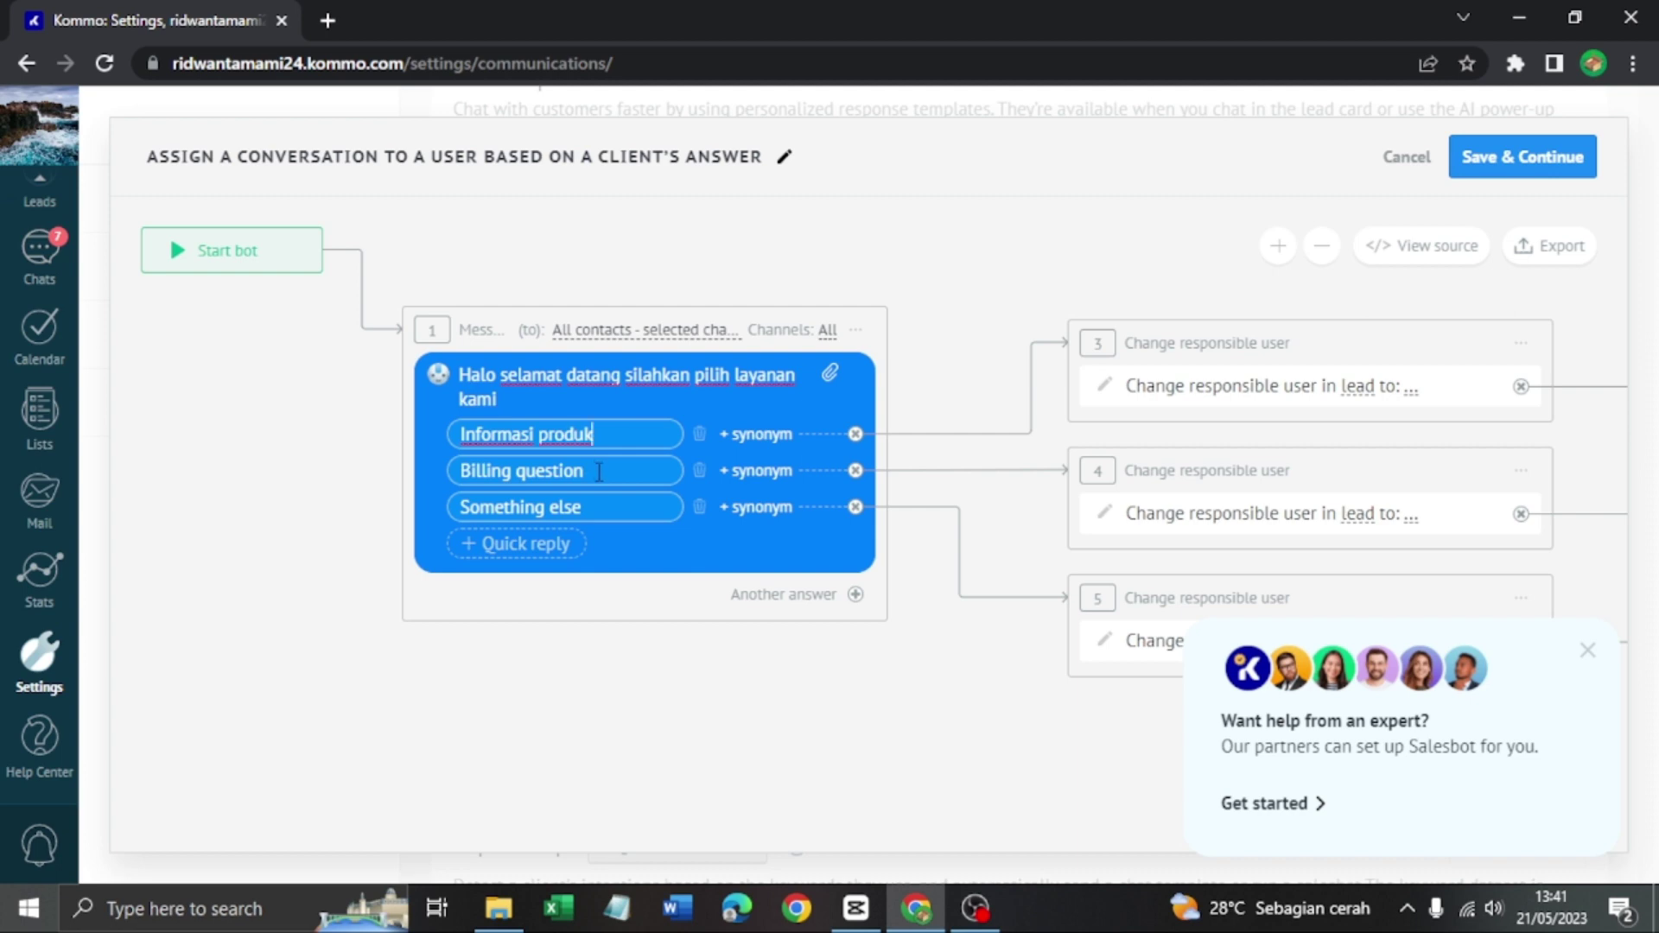
pyautogui.press('BackSpace')
pyautogui.press('BackSpace')
pyautogui.press('BackSpace')
pyautogui.press('BackSpace')
pyautogui.press('BackSpace')
pyautogui.press('BackSpace')
pyautogui.press('BackSpace')
pyautogui.press('BackSpace')
pyautogui.press('BackSpace')
pyautogui.press('BackSpace')
pyautogui.press('BackSpace')
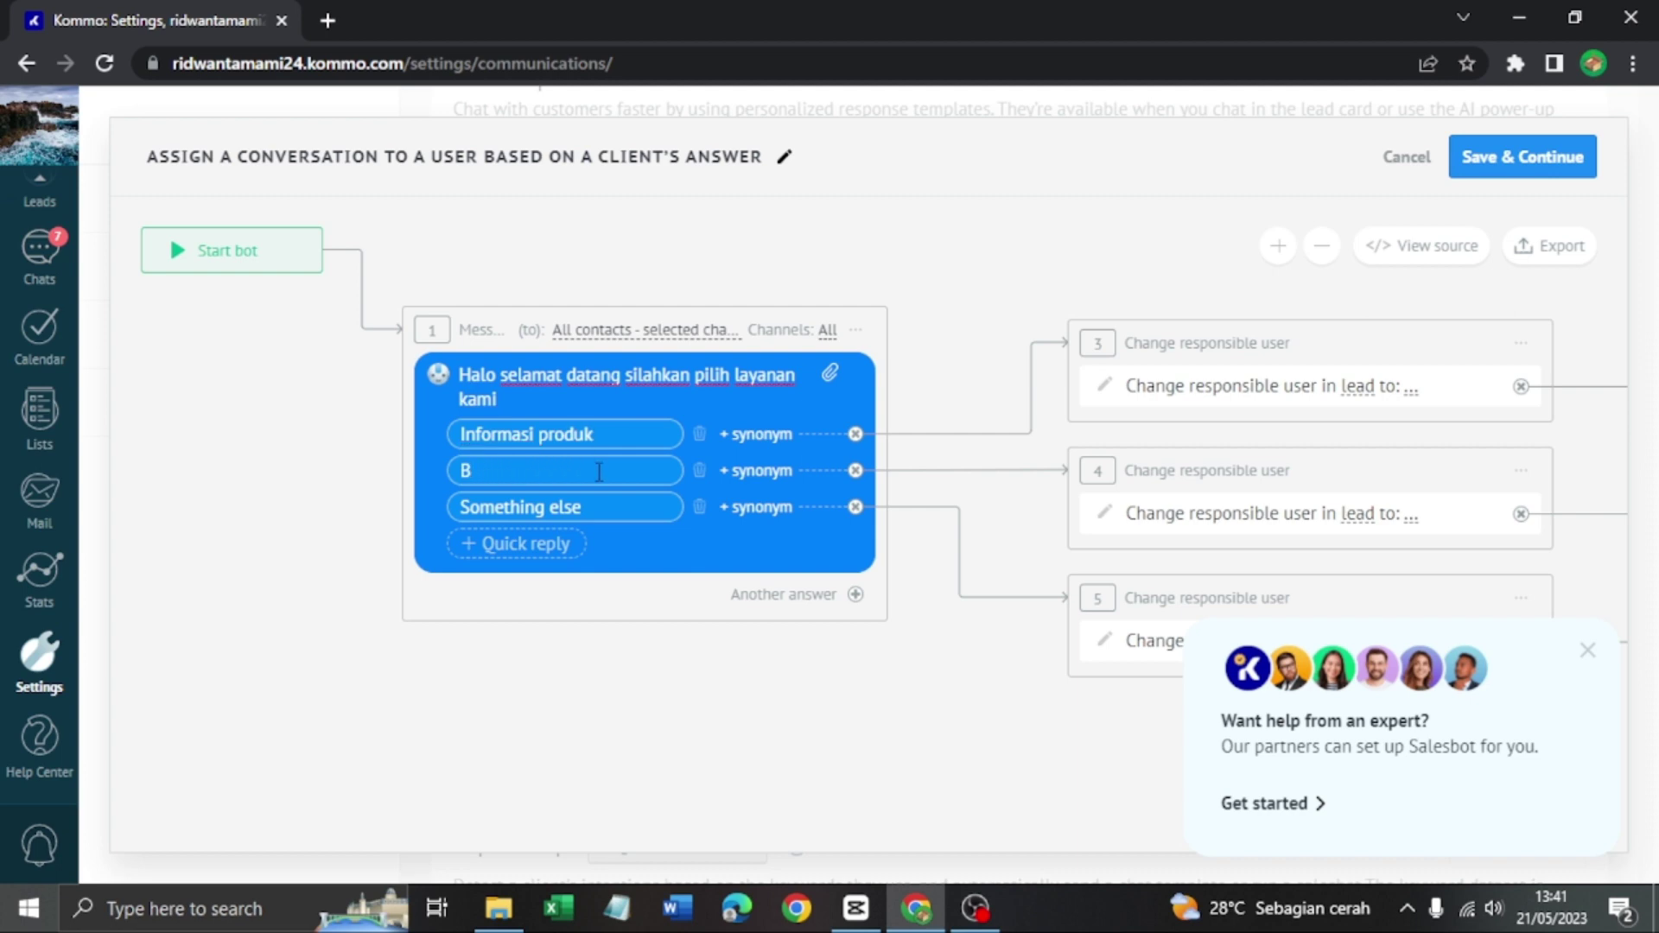
pyautogui.write('Harga produk')
pyautogui.moveTo(1121, 756); pyautogui.dragTo(624, 681)
pyautogui.moveTo(1345, 551); pyautogui.dragTo(1185, 521)
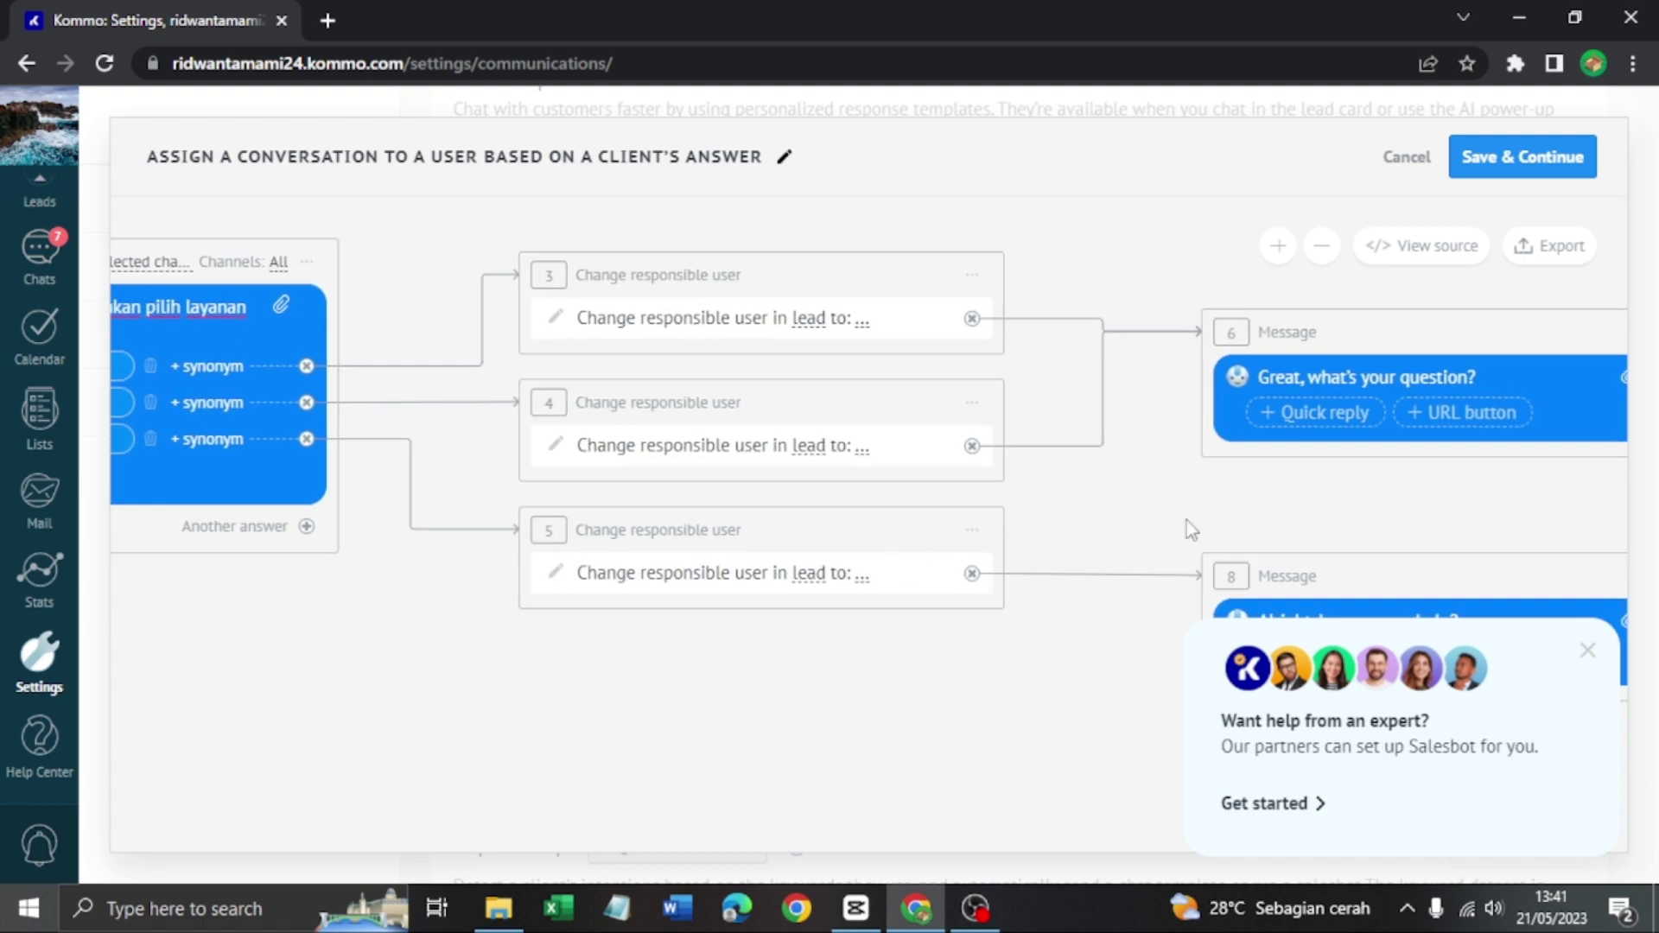
pyautogui.moveTo(1392, 522); pyautogui.dragTo(634, 573)
pyautogui.moveTo(1217, 543); pyautogui.dragTo(750, 516)
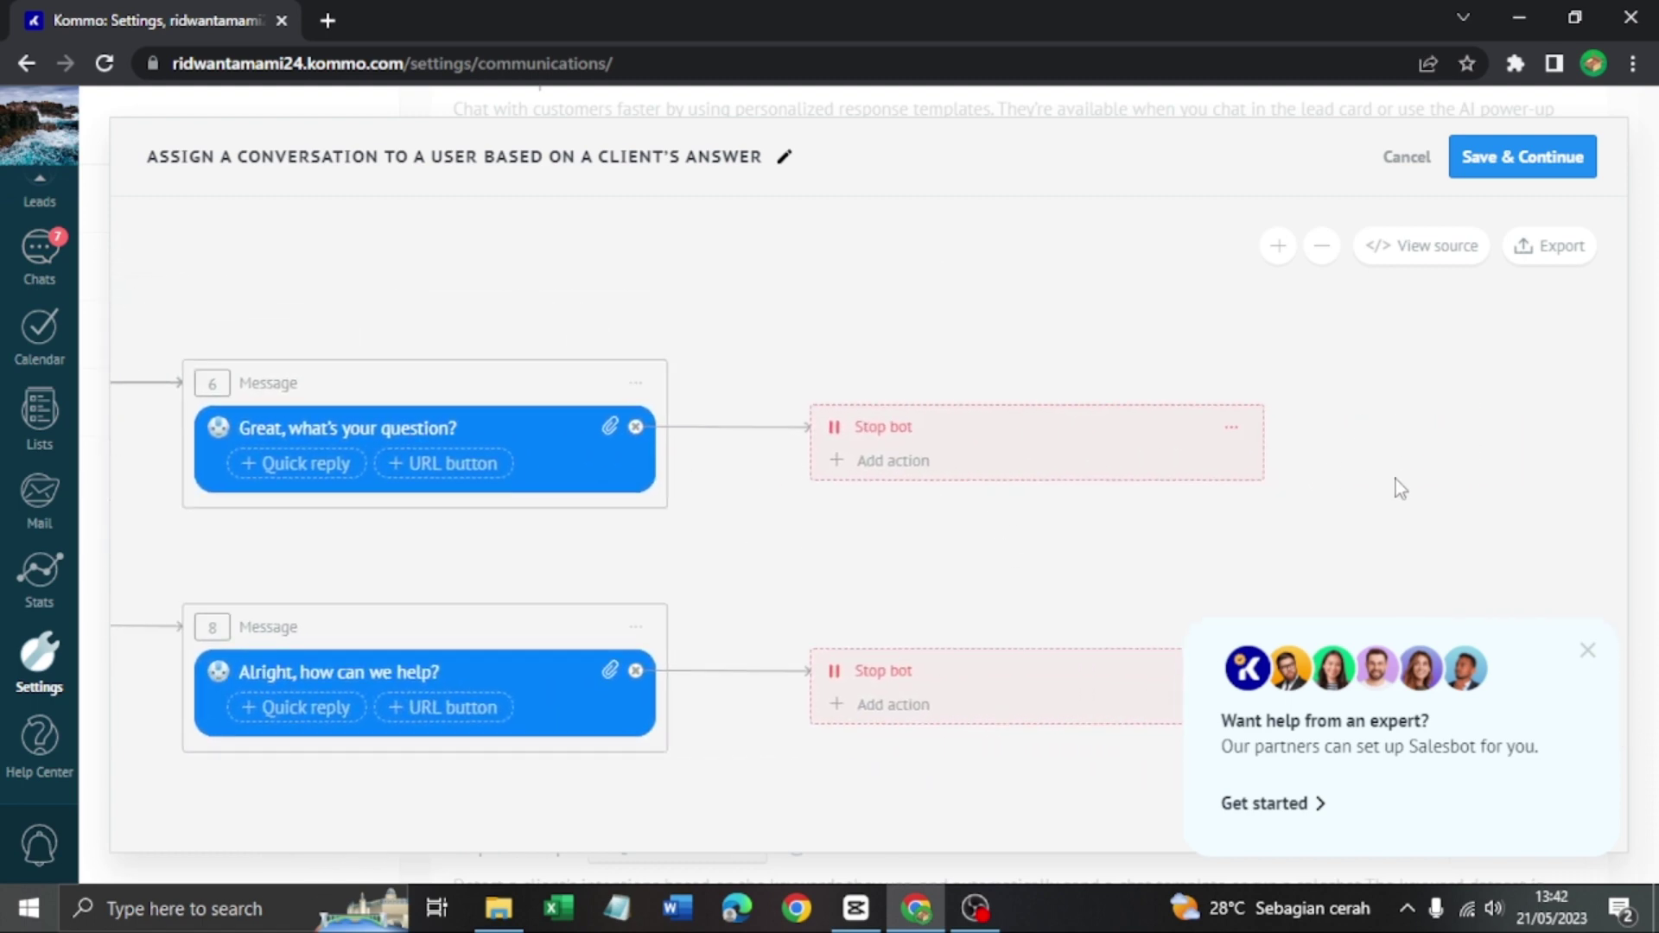
pyautogui.moveTo(1396, 485); pyautogui.dragTo(1163, 478)
pyautogui.moveTo(649, 507); pyautogui.dragTo(1084, 514)
pyautogui.moveTo(599, 420); pyautogui.dragTo(904, 412)
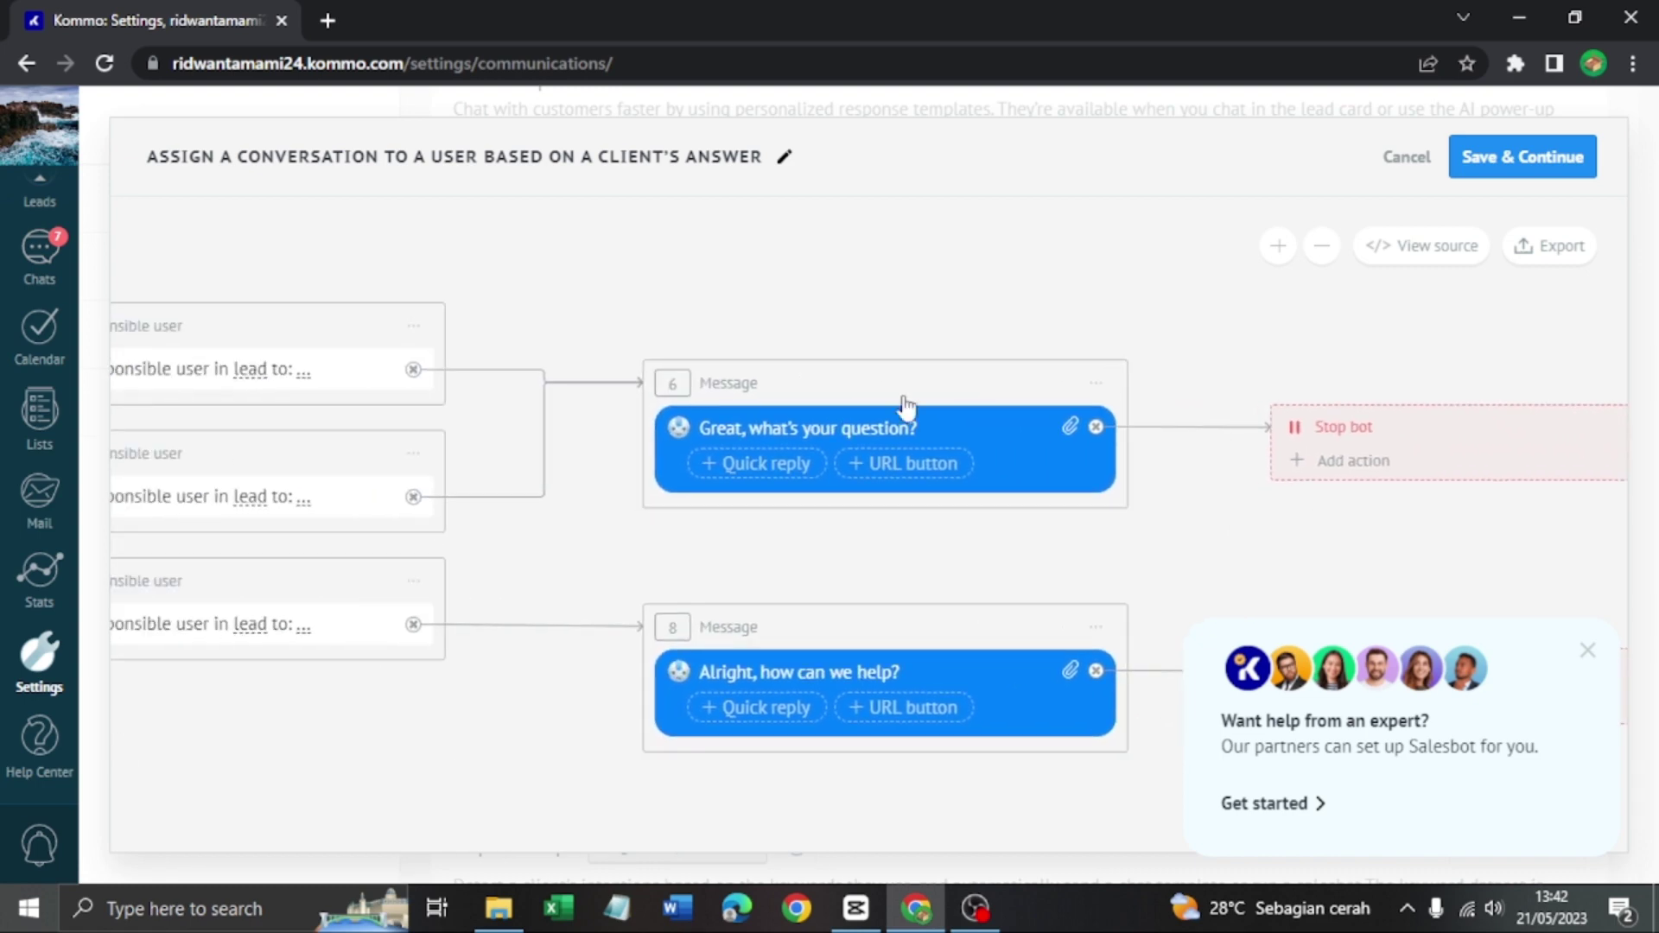
pyautogui.moveTo(564, 328); pyautogui.dragTo(1070, 330)
pyautogui.moveTo(458, 344); pyautogui.dragTo(964, 334)
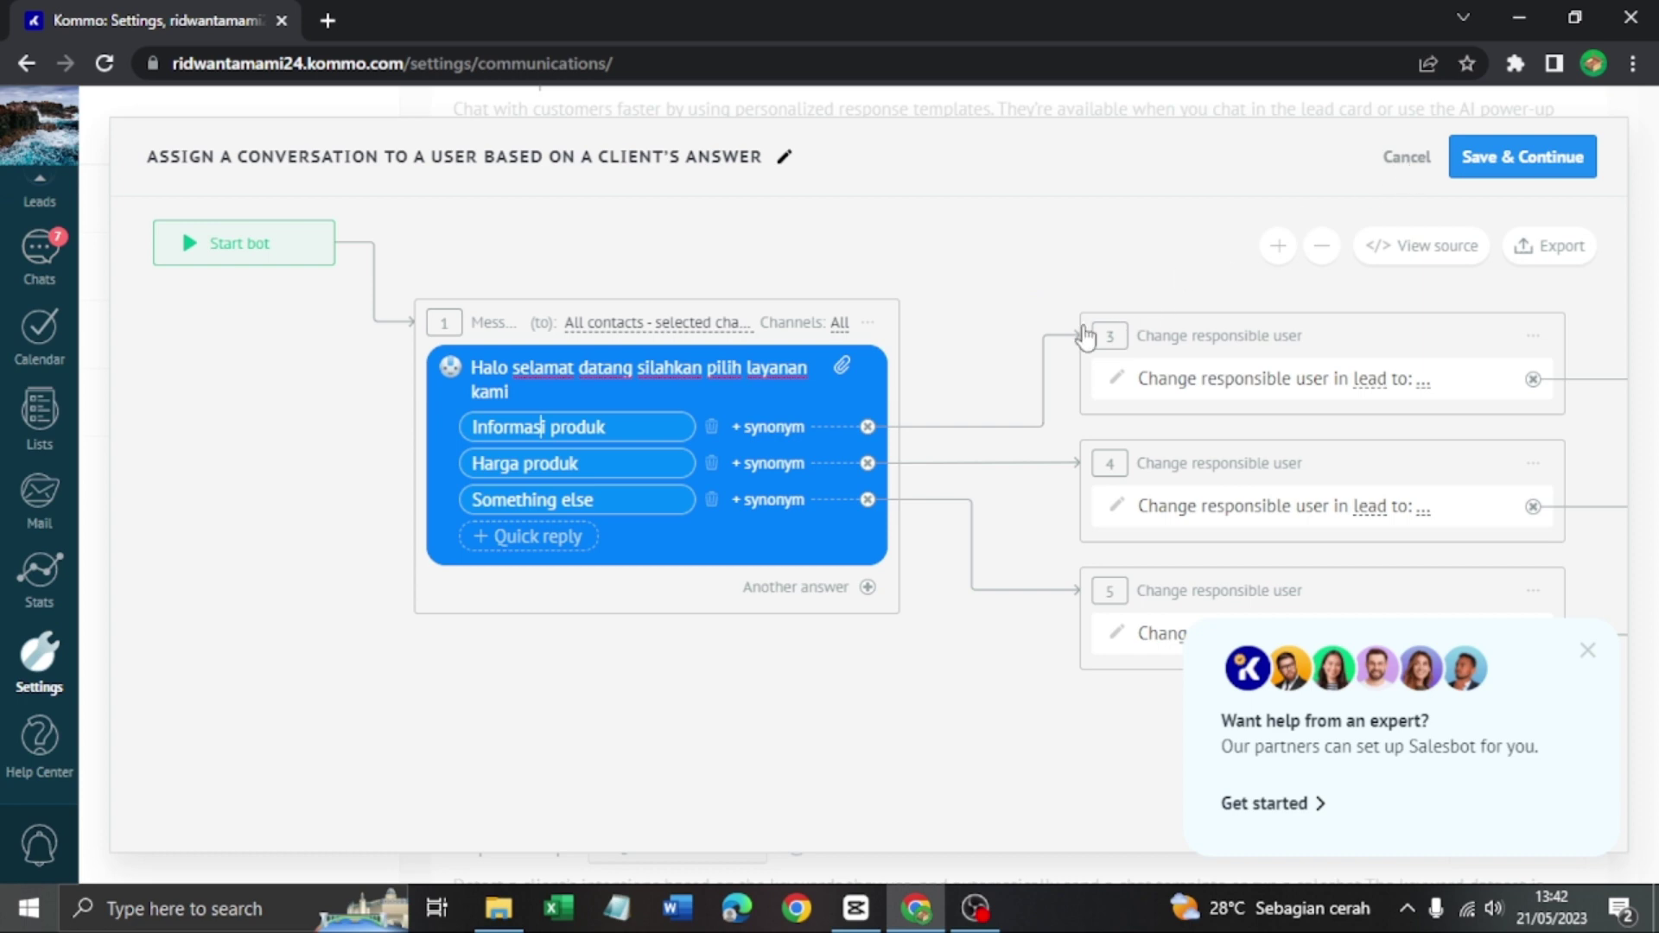
# Save the salesbot and review the trigger events, keeping 'When an inbound conversation is started from any channel'
pyautogui.click(1487, 152)
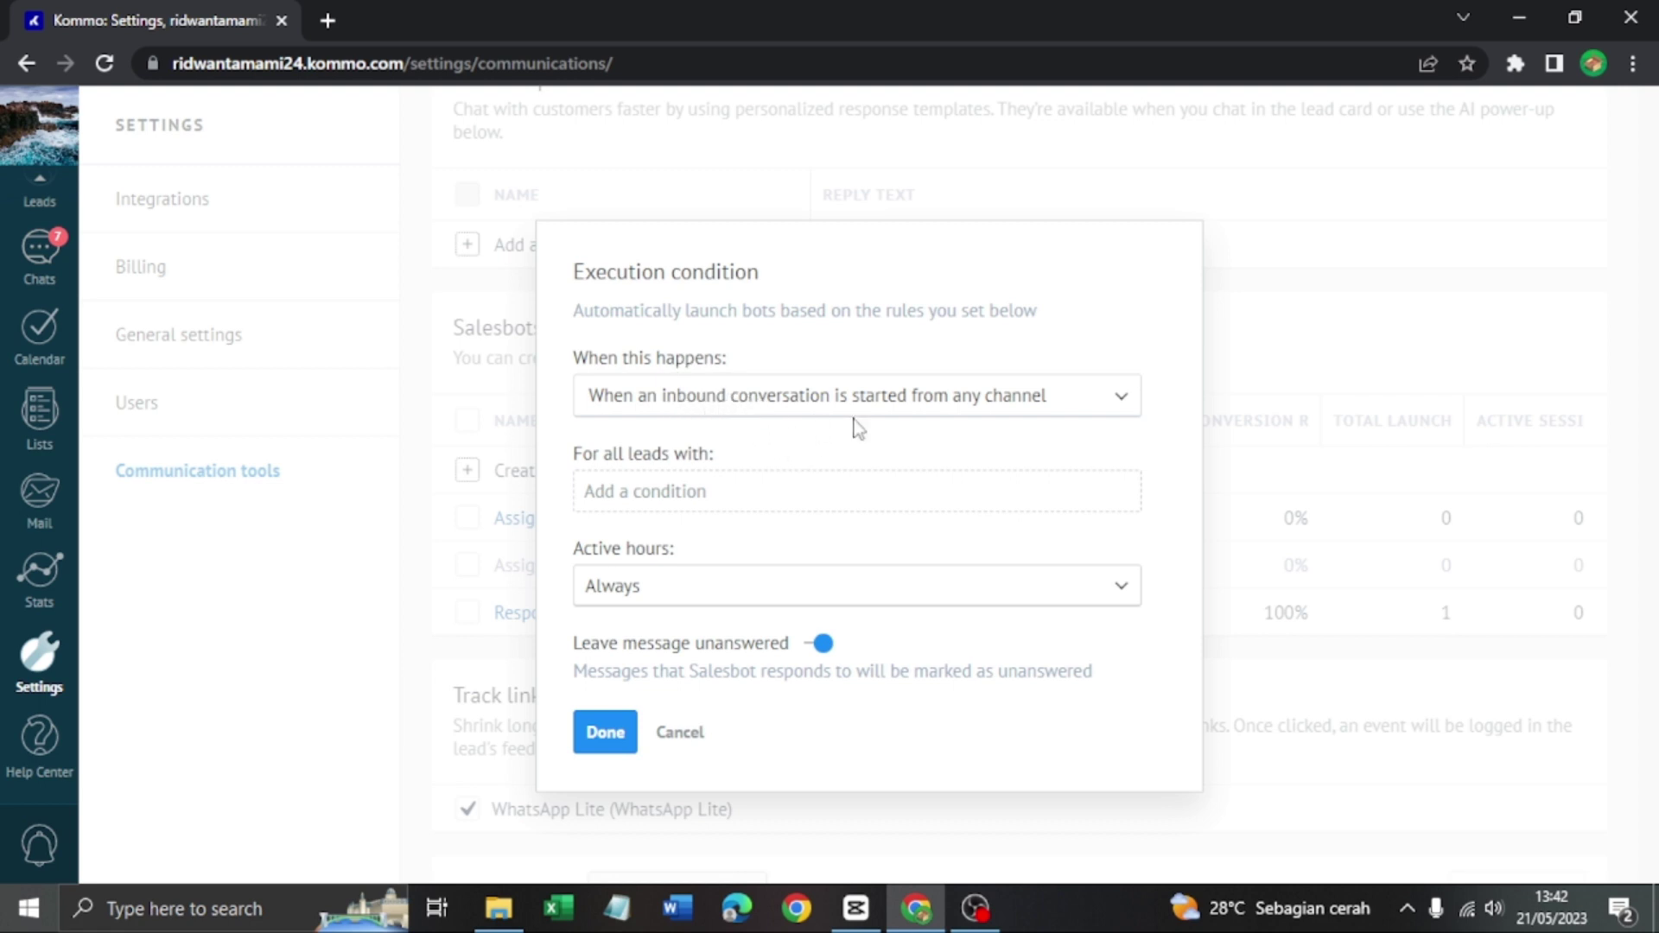
pyautogui.click(937, 404)
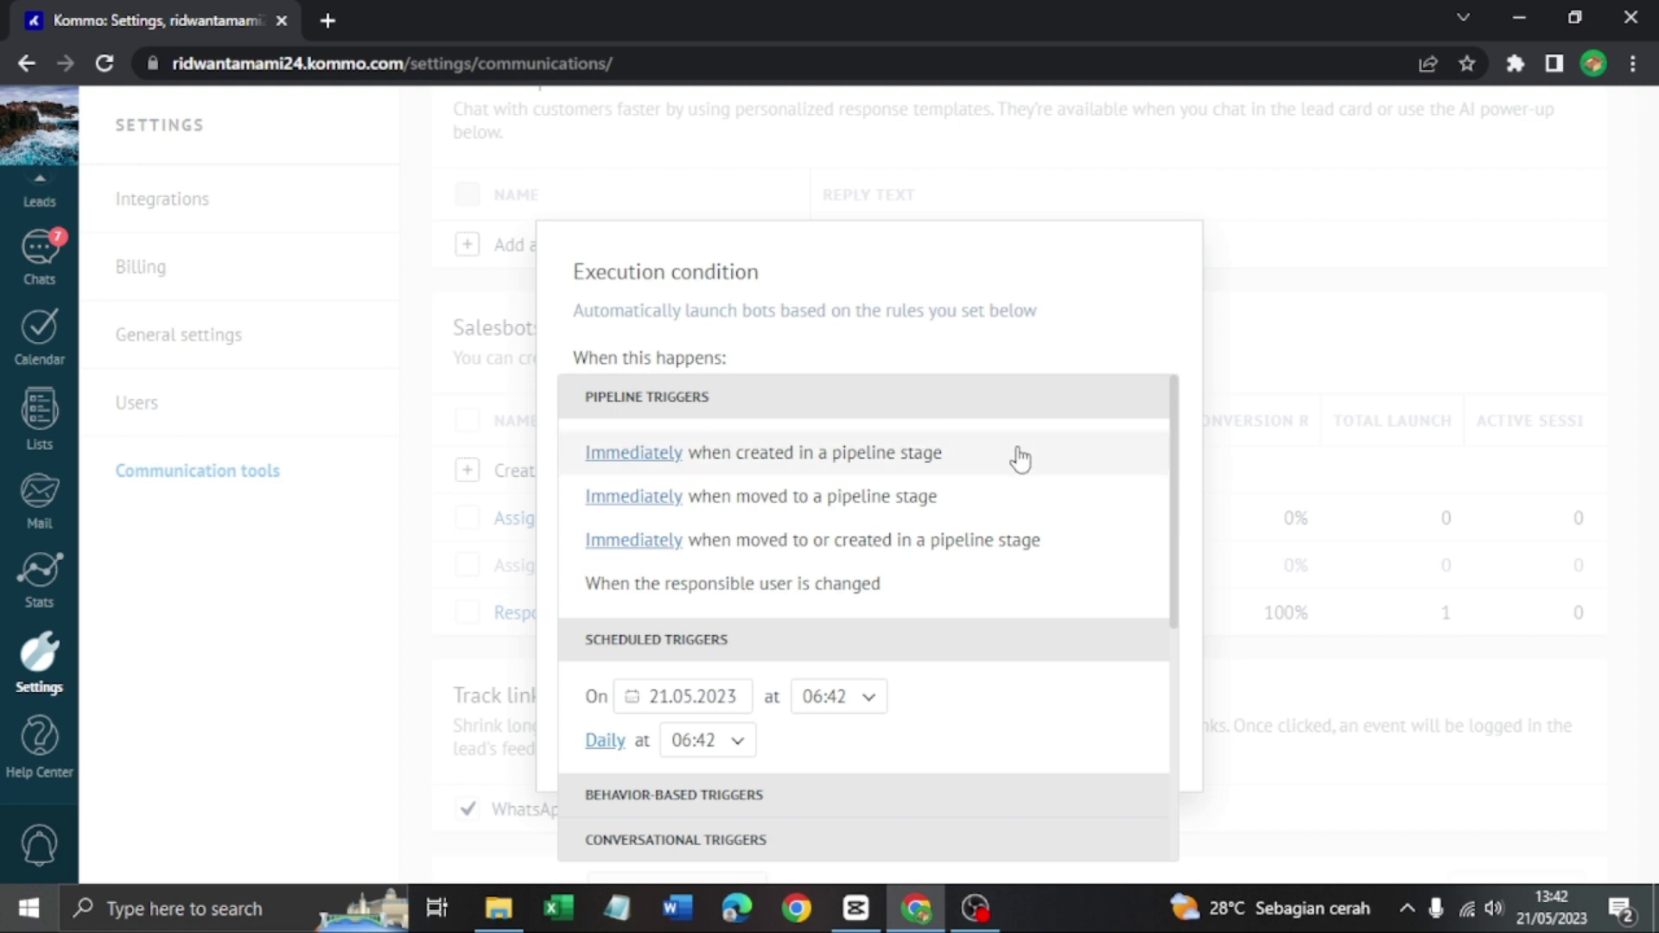
pyautogui.scroll(-5, 1003, 484)
pyautogui.scroll(4, 960, 527)
pyautogui.scroll(1, 928, 541)
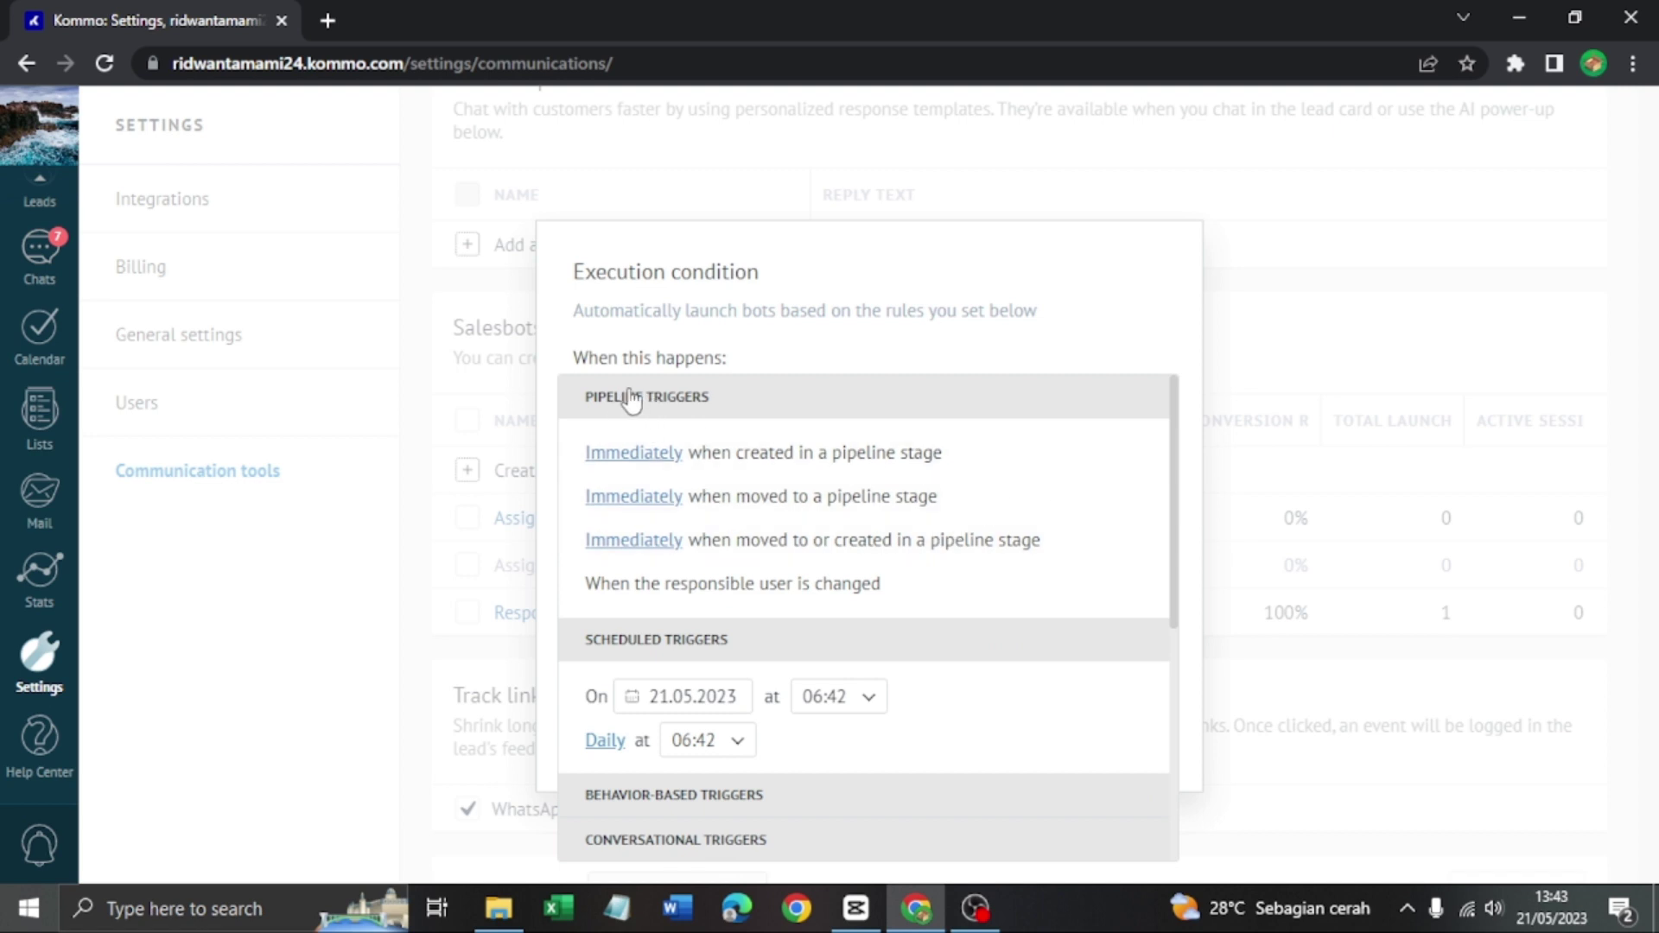
pyautogui.scroll(-1, 799, 484)
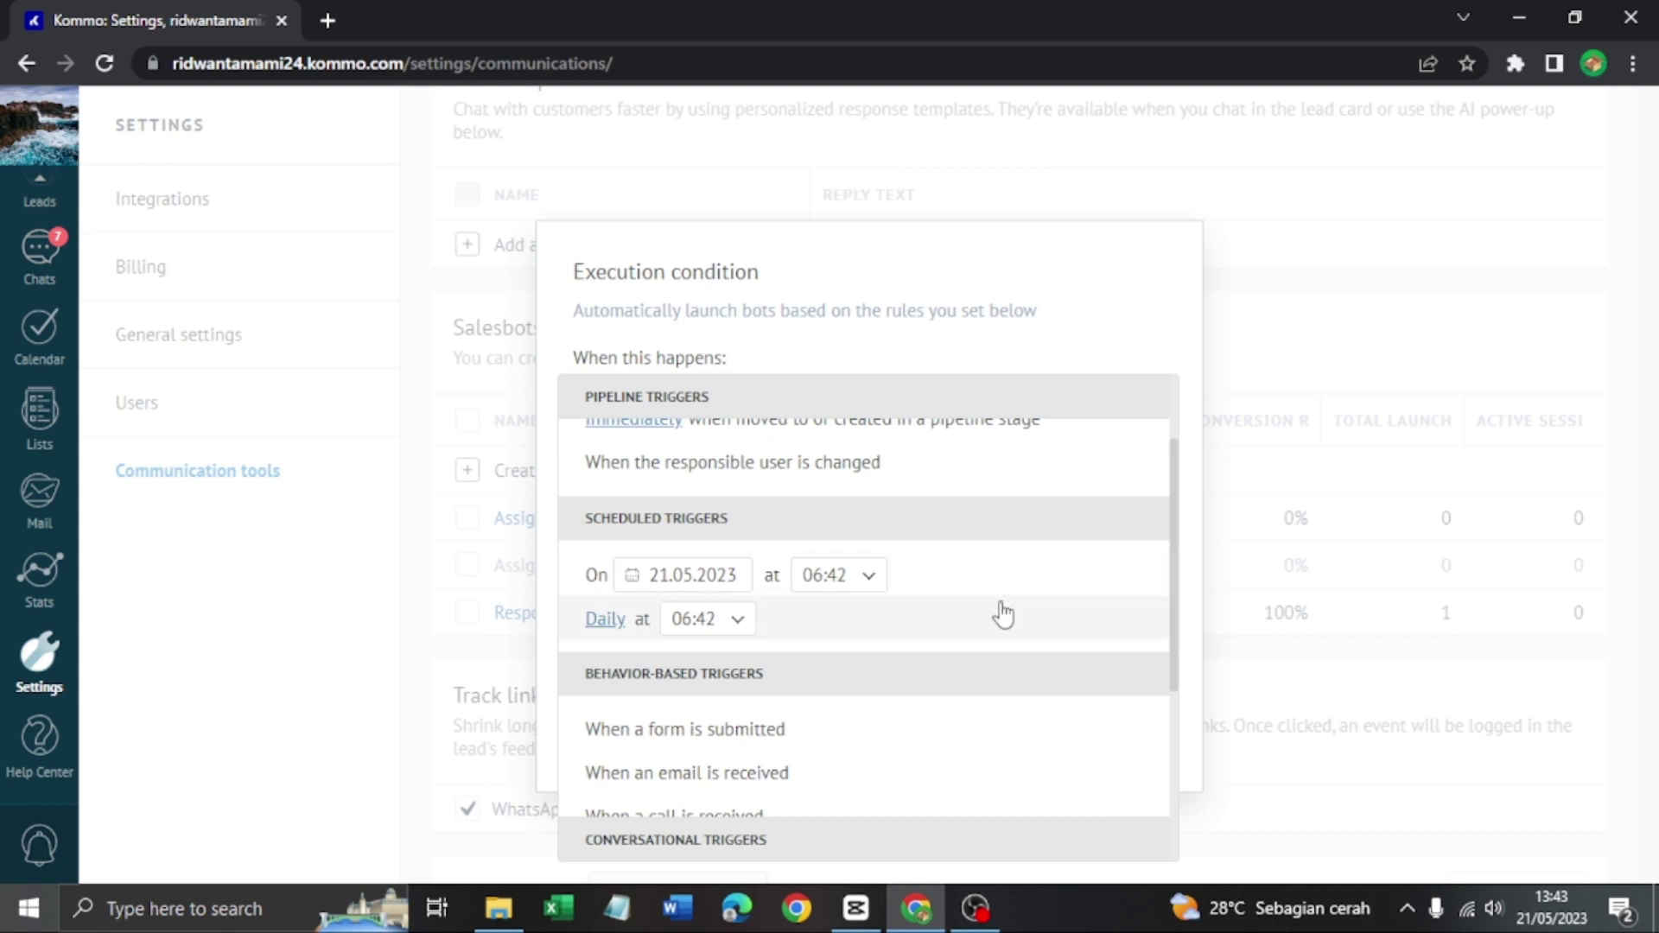
pyautogui.scroll(-1, 1027, 612)
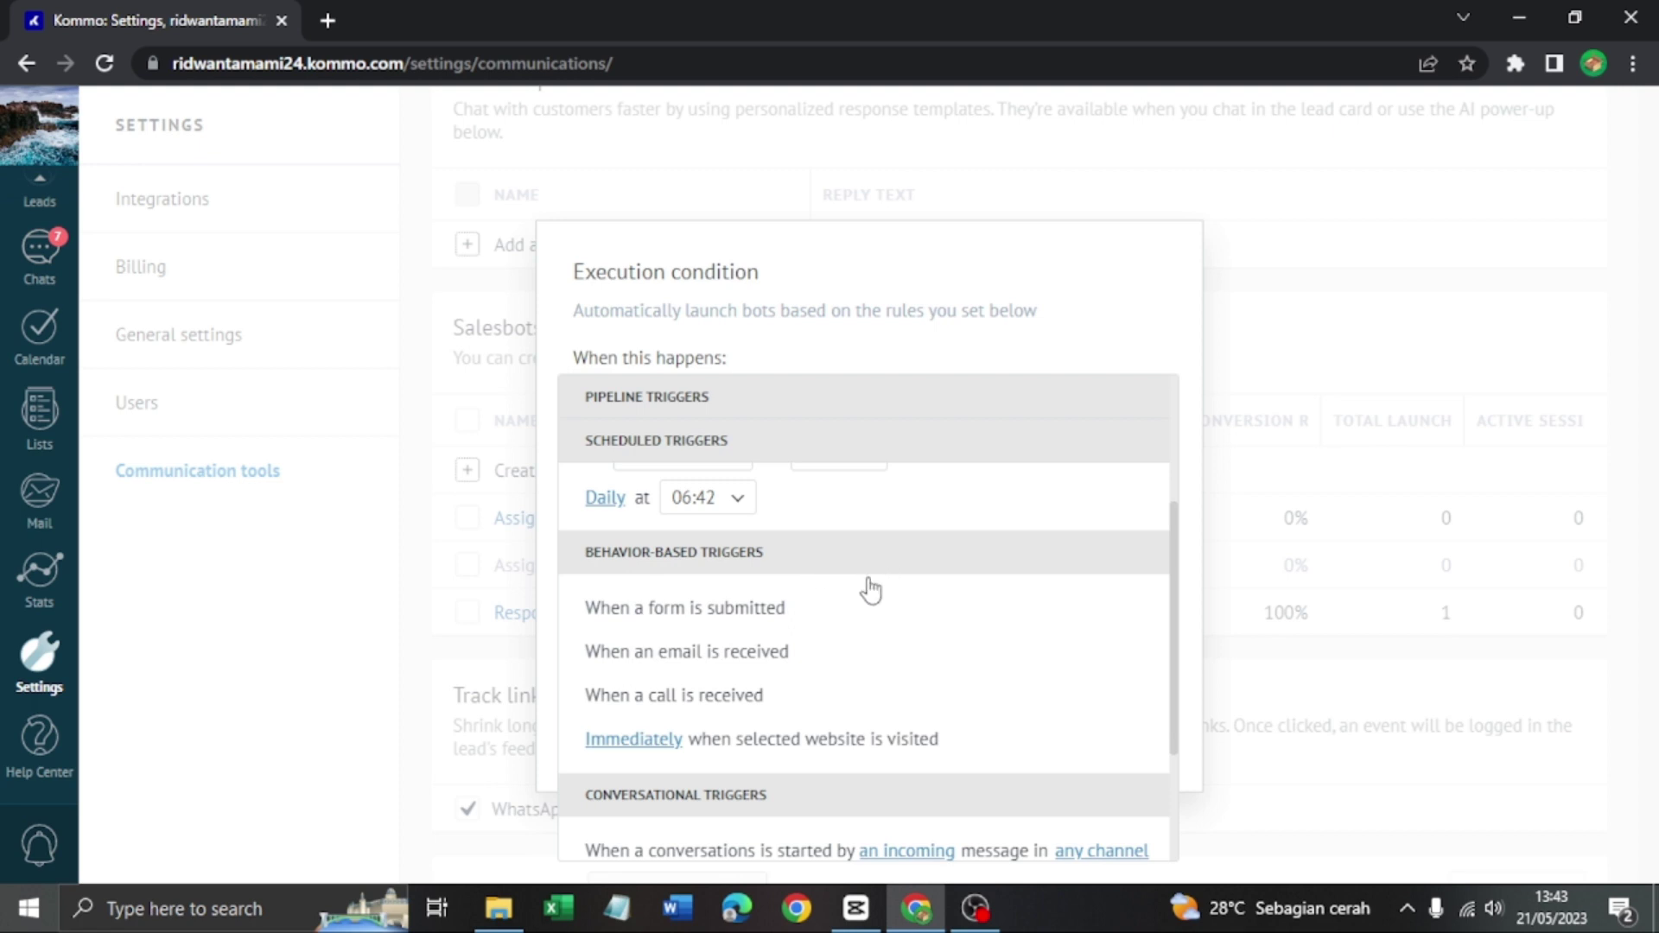
pyautogui.scroll(-1, 878, 611)
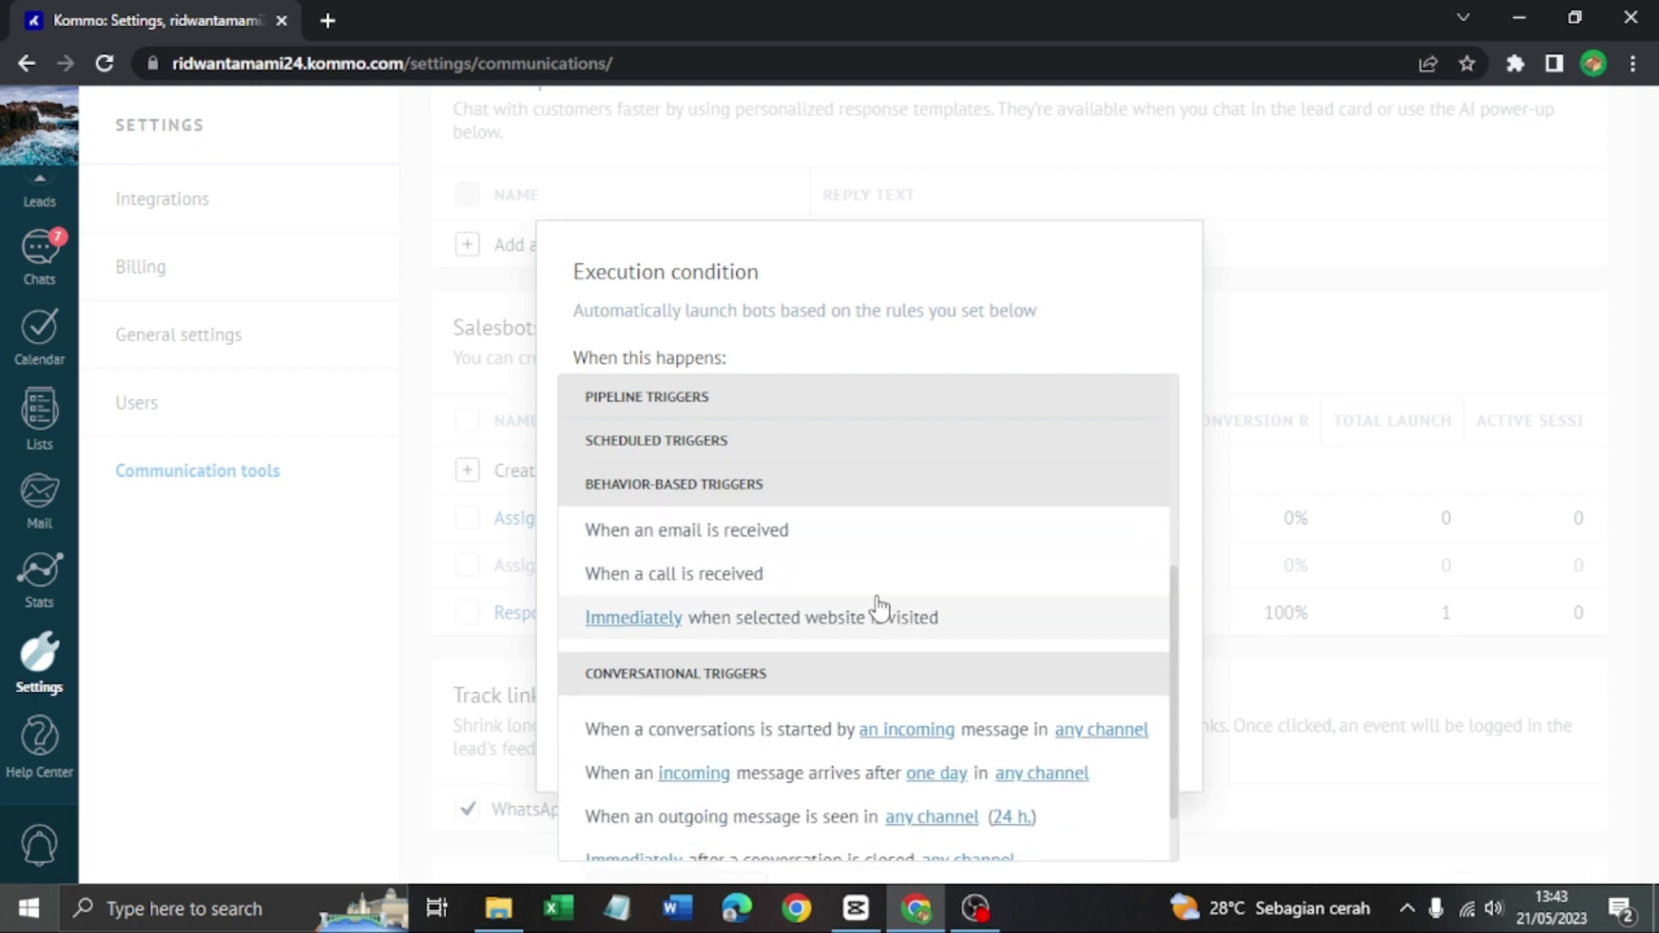
pyautogui.scroll(1, 843, 611)
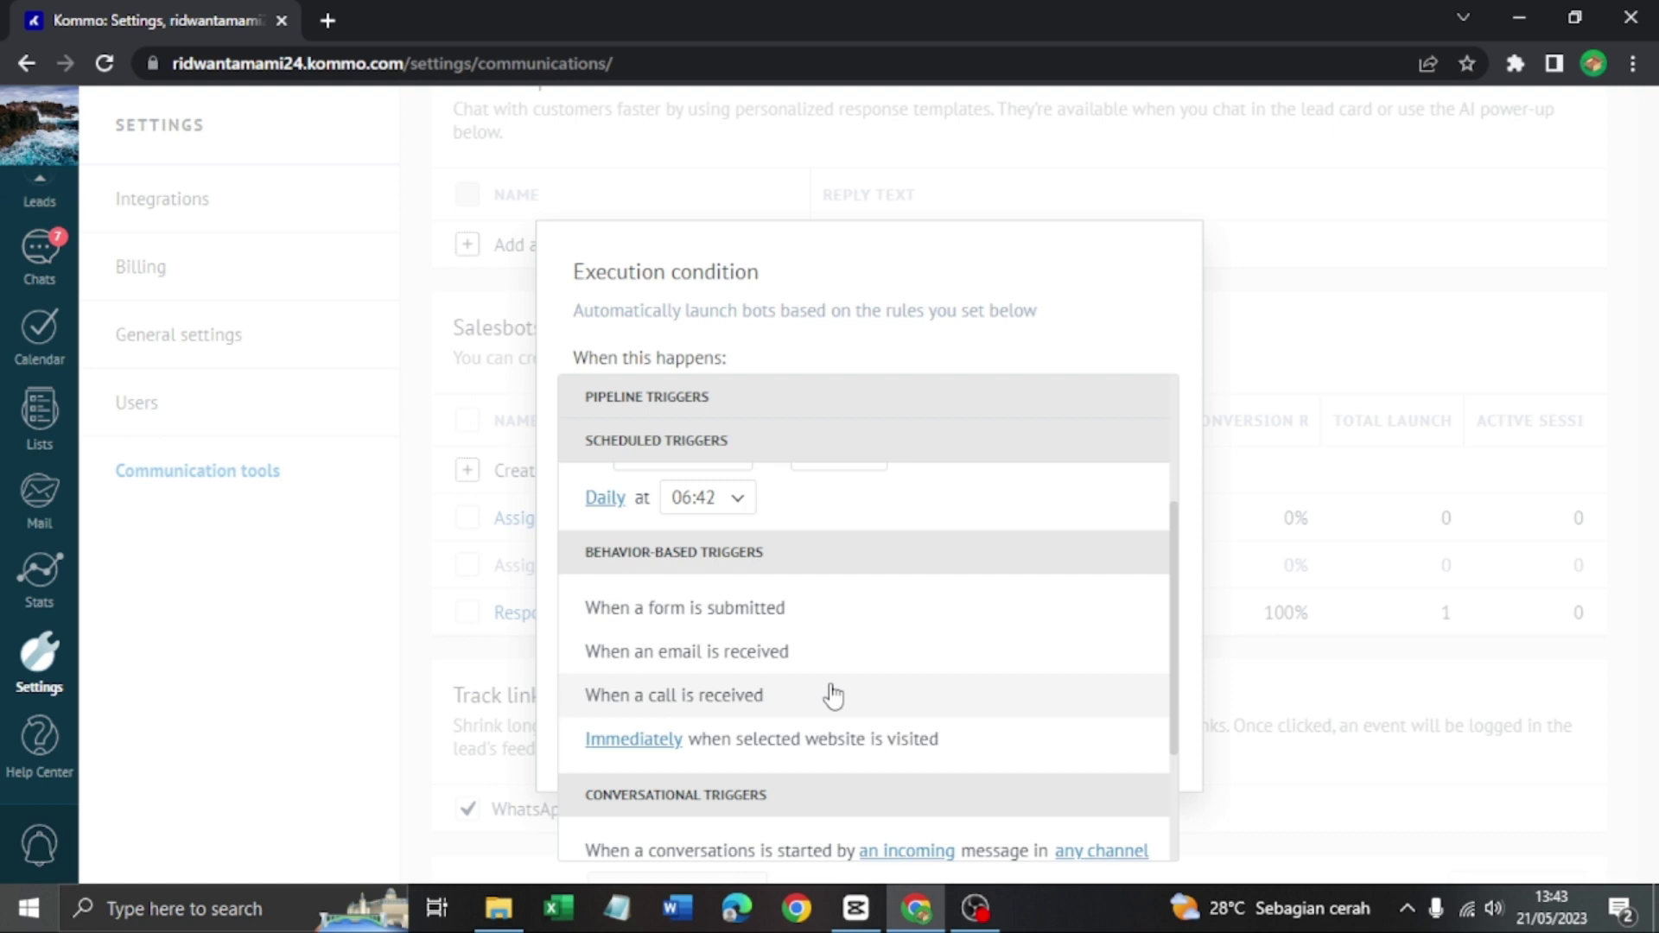
pyautogui.scroll(-2, 833, 694)
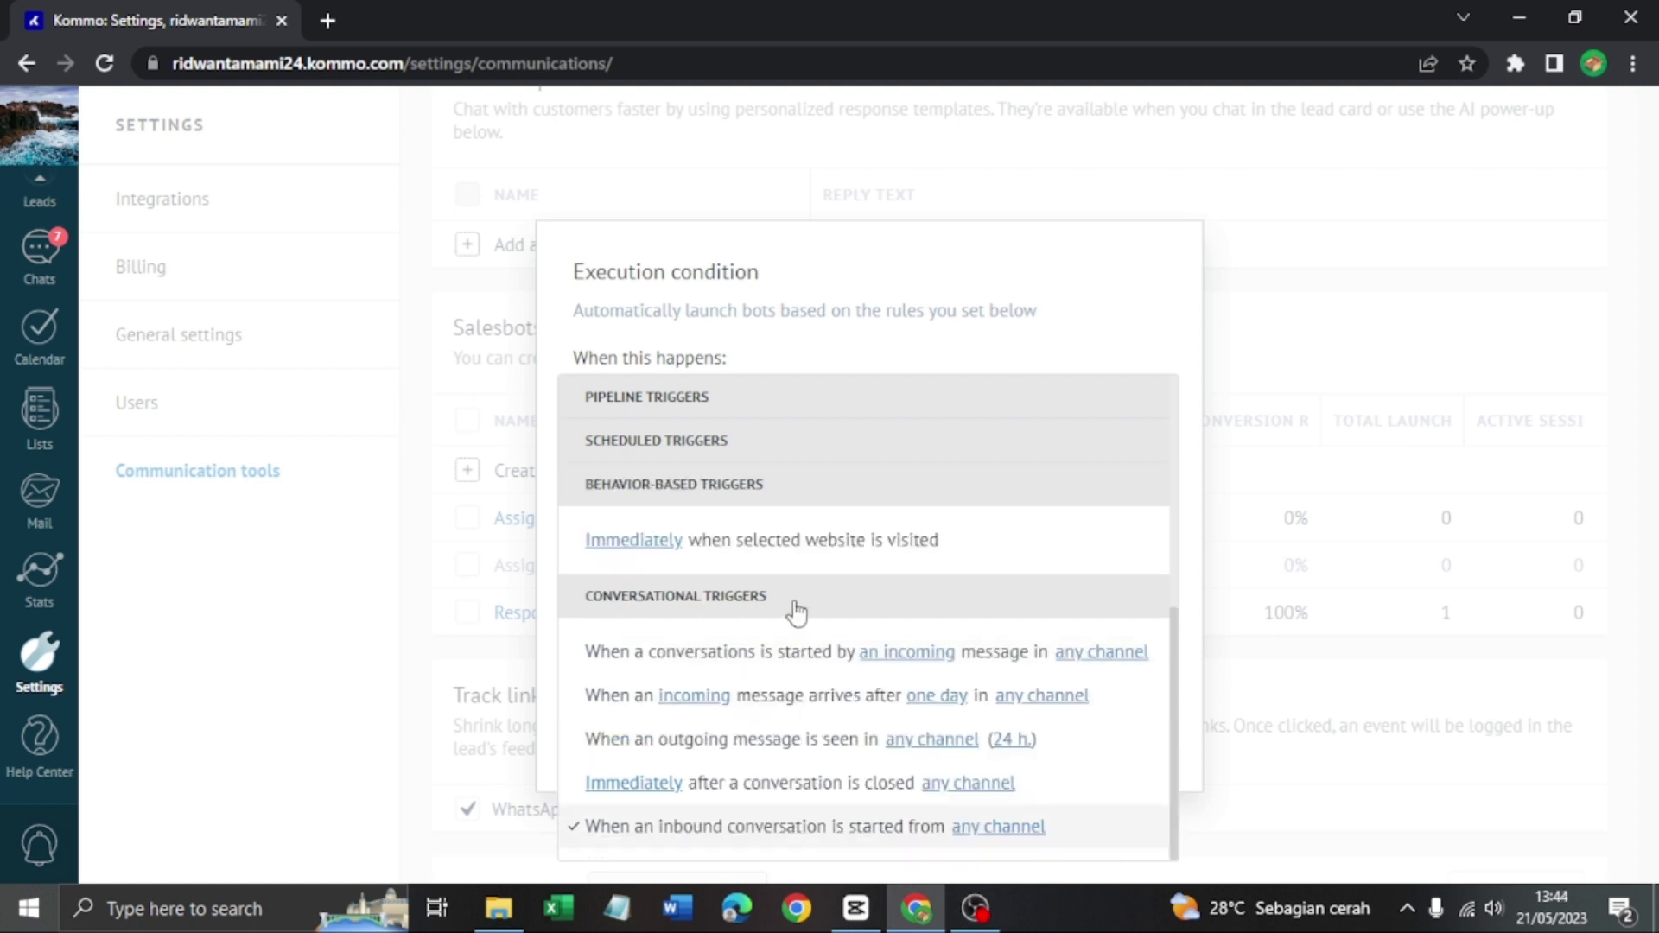
pyautogui.scroll(5, 865, 605)
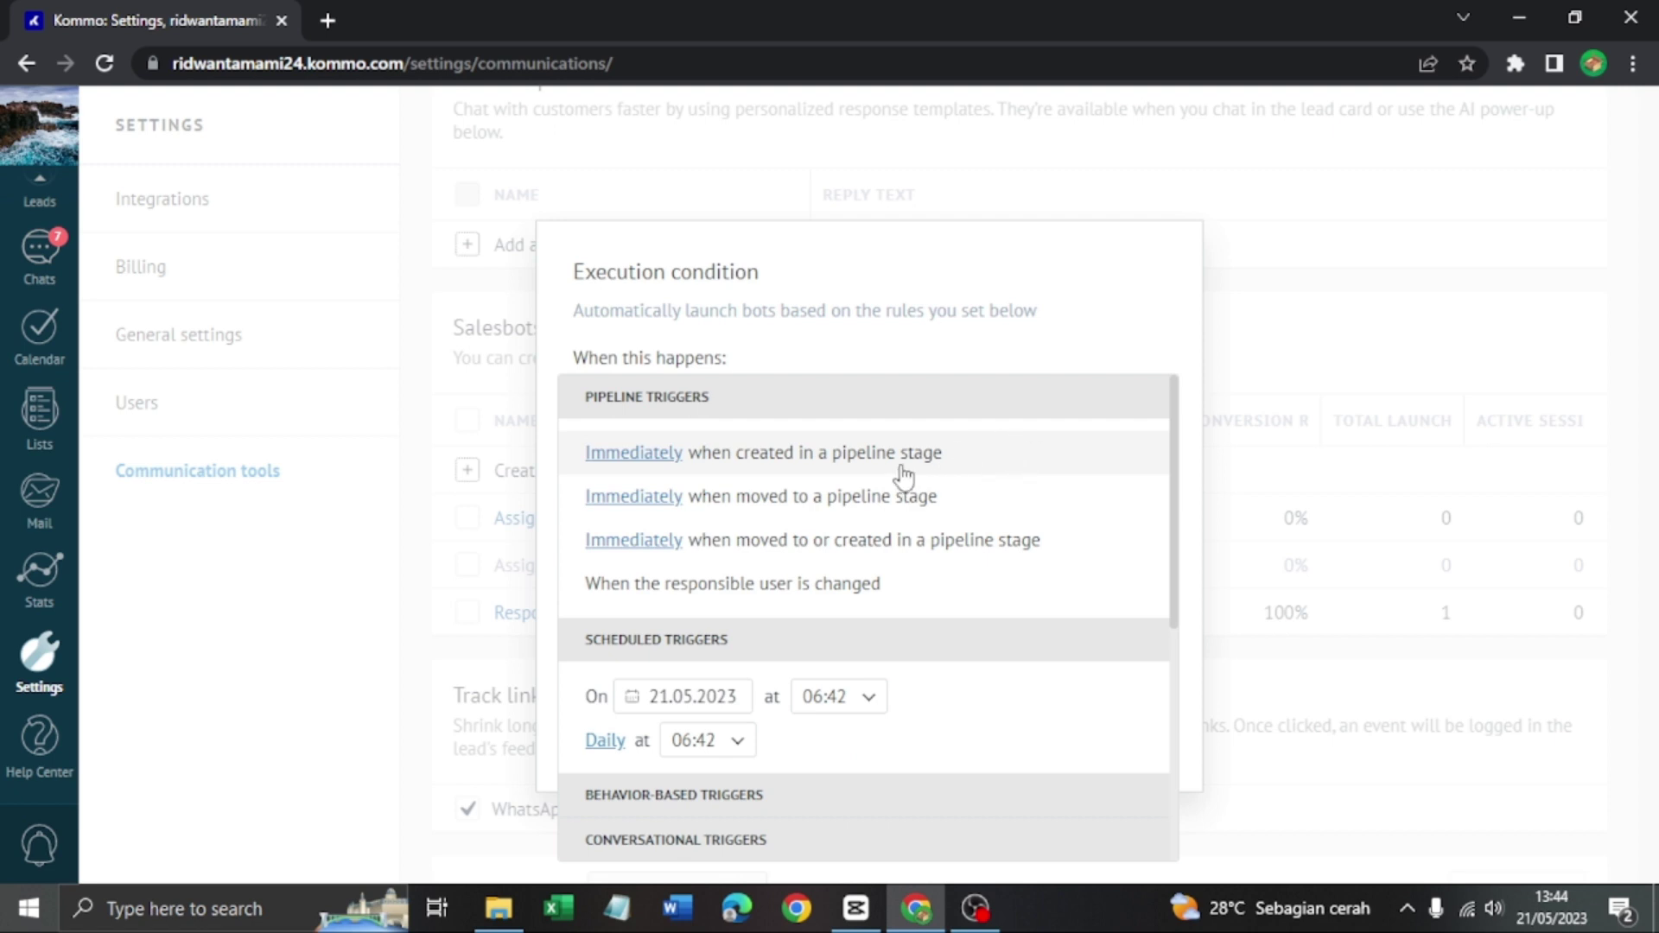
# Keep the Incoming conversation trigger and Always active hours, confirming the Sale 100.000–200.000 Rp condition
pyautogui.click(1258, 370)
pyautogui.click(1047, 417)
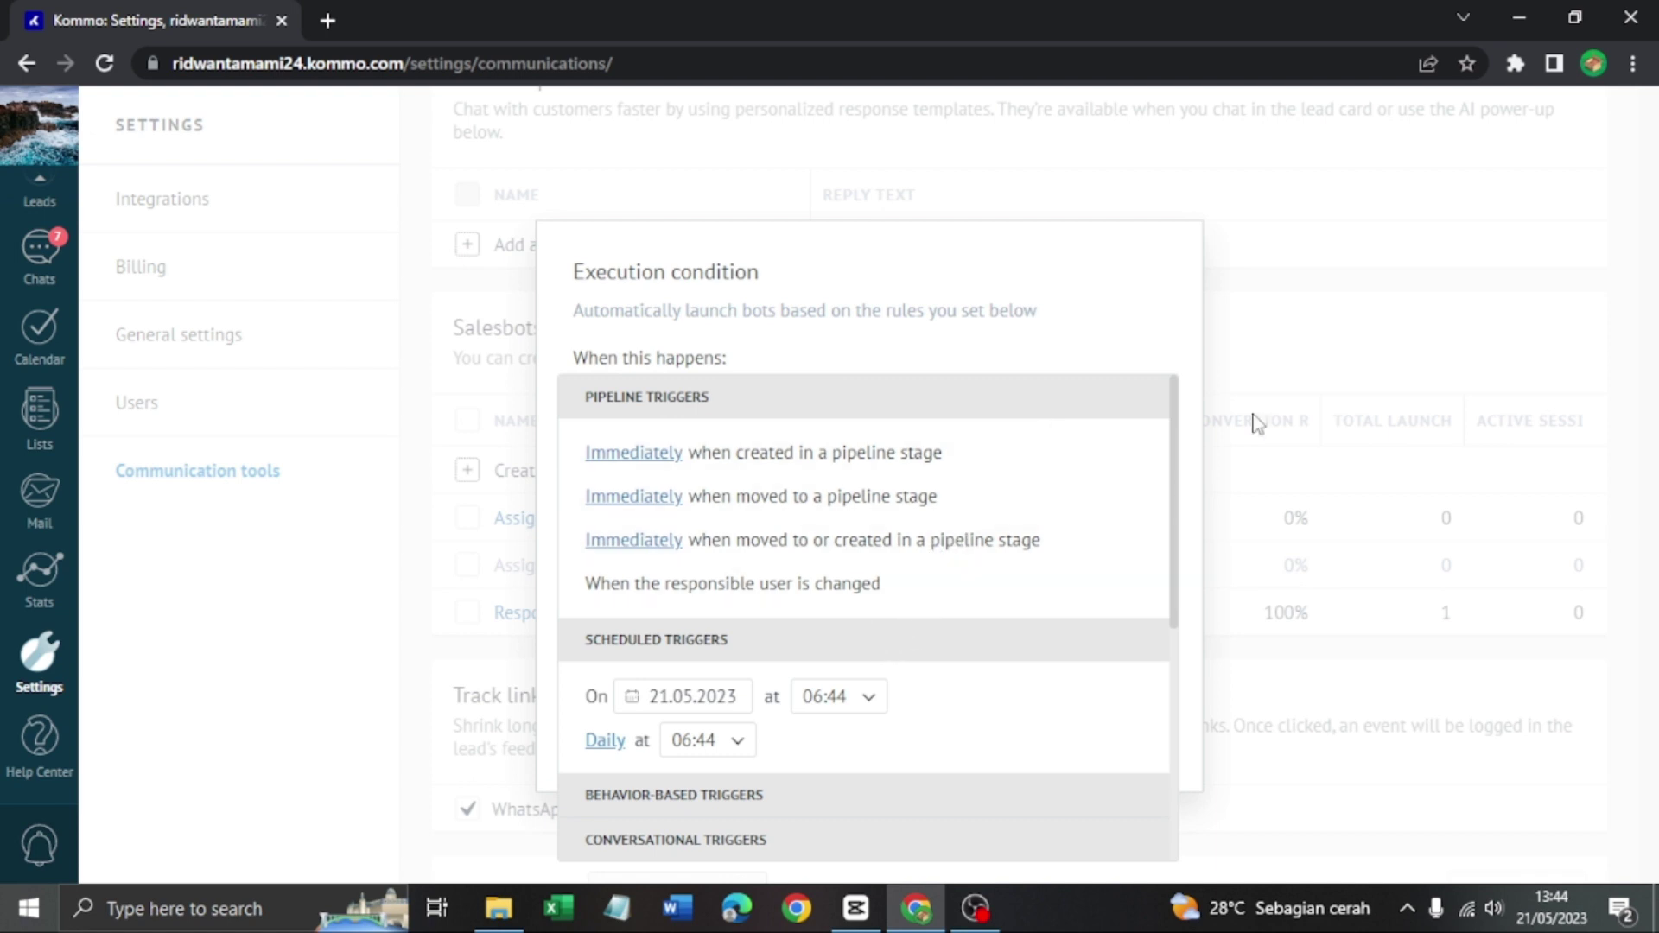
pyautogui.click(1279, 388)
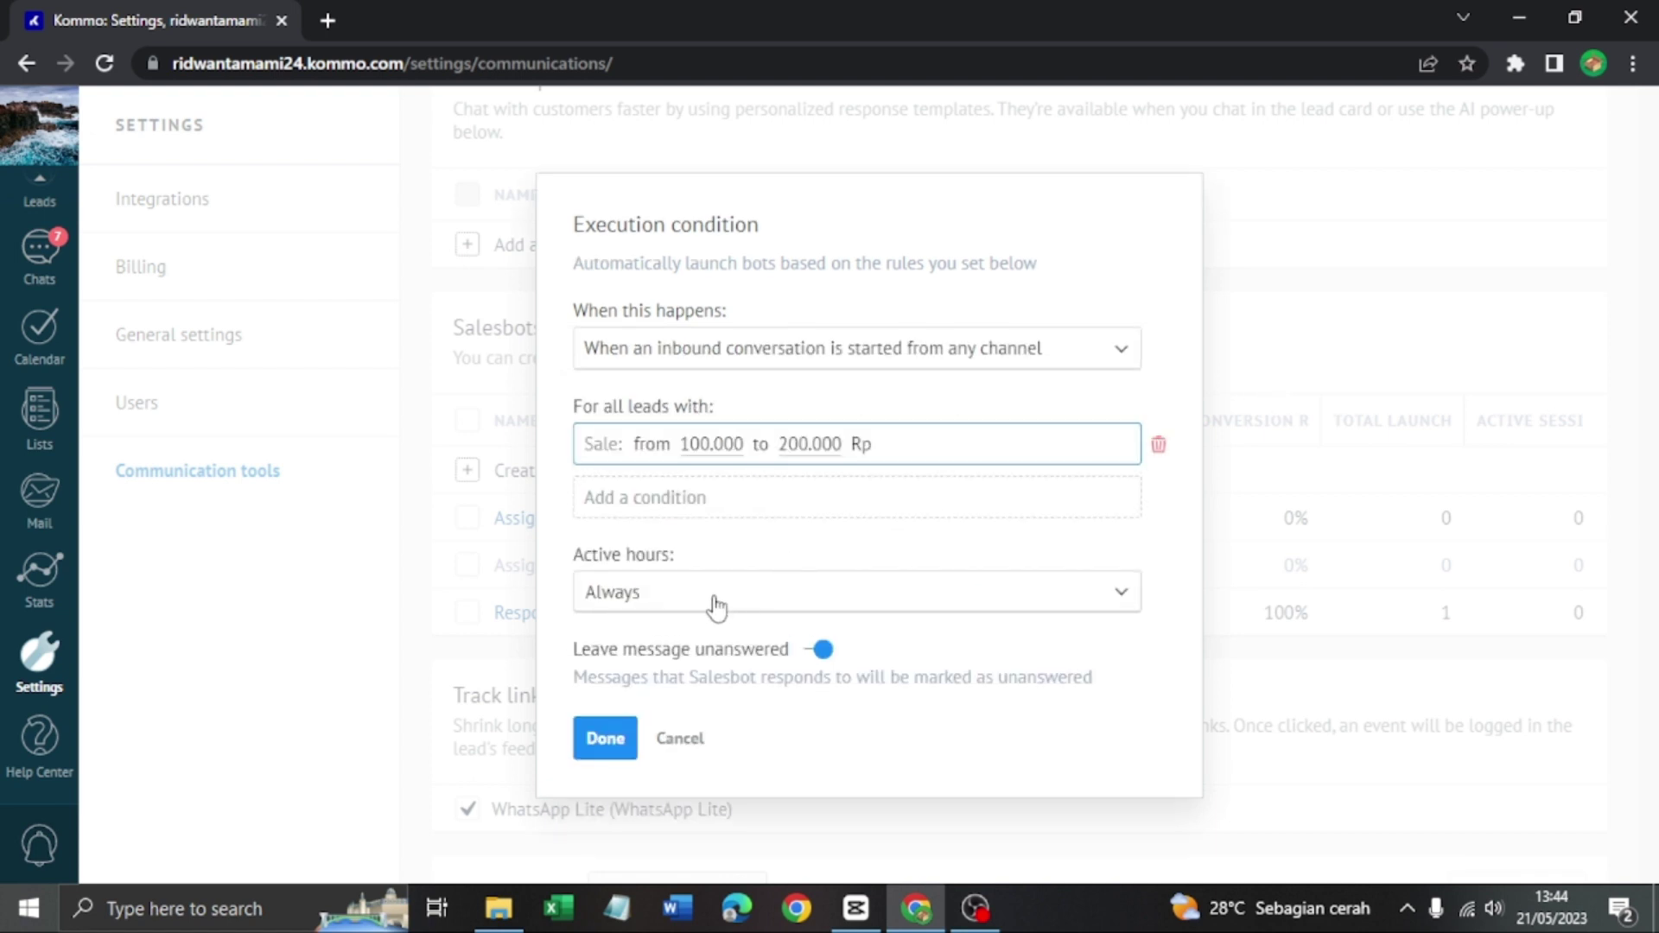
pyautogui.click(650, 595)
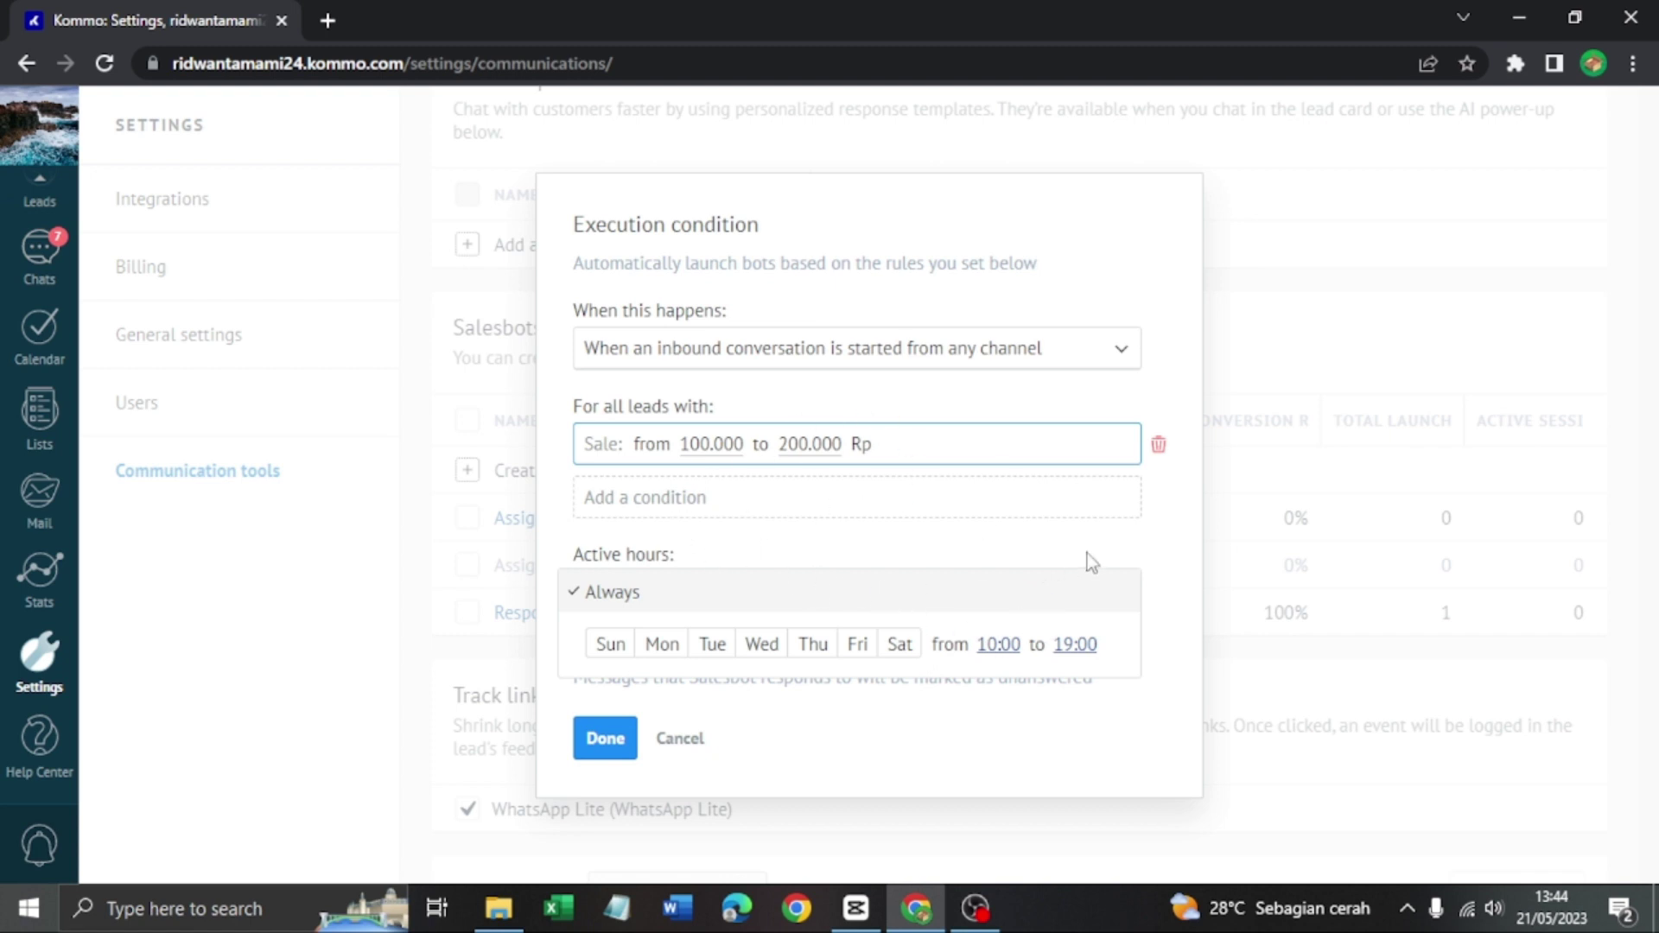
pyautogui.click(606, 739)
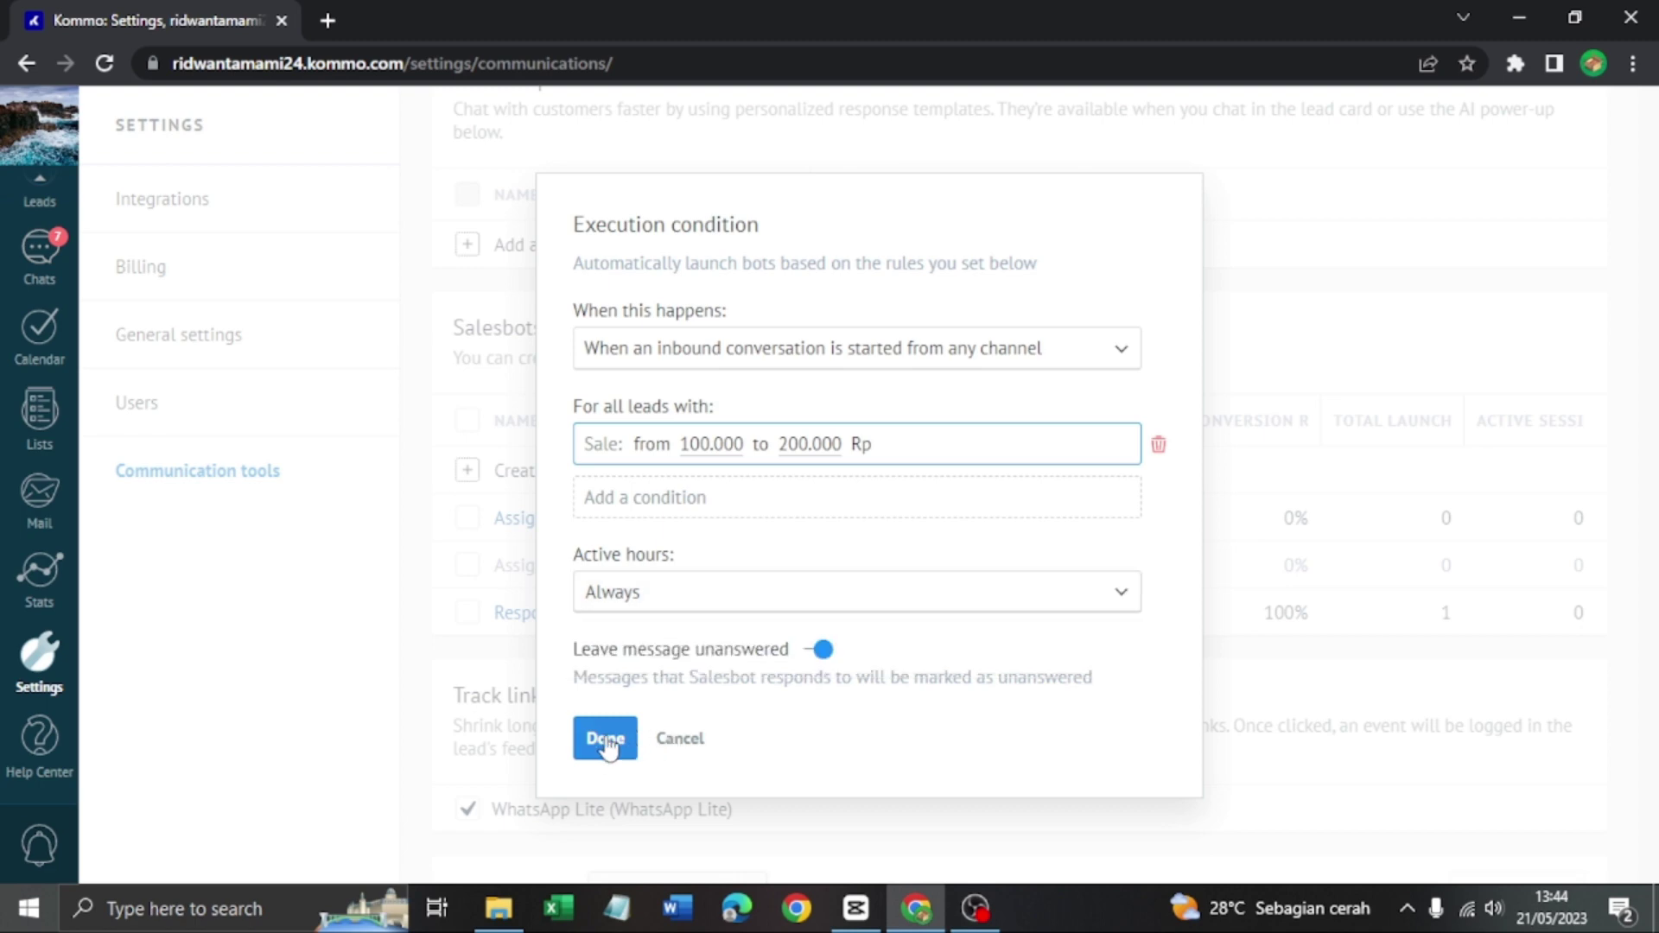
pyautogui.click(606, 739)
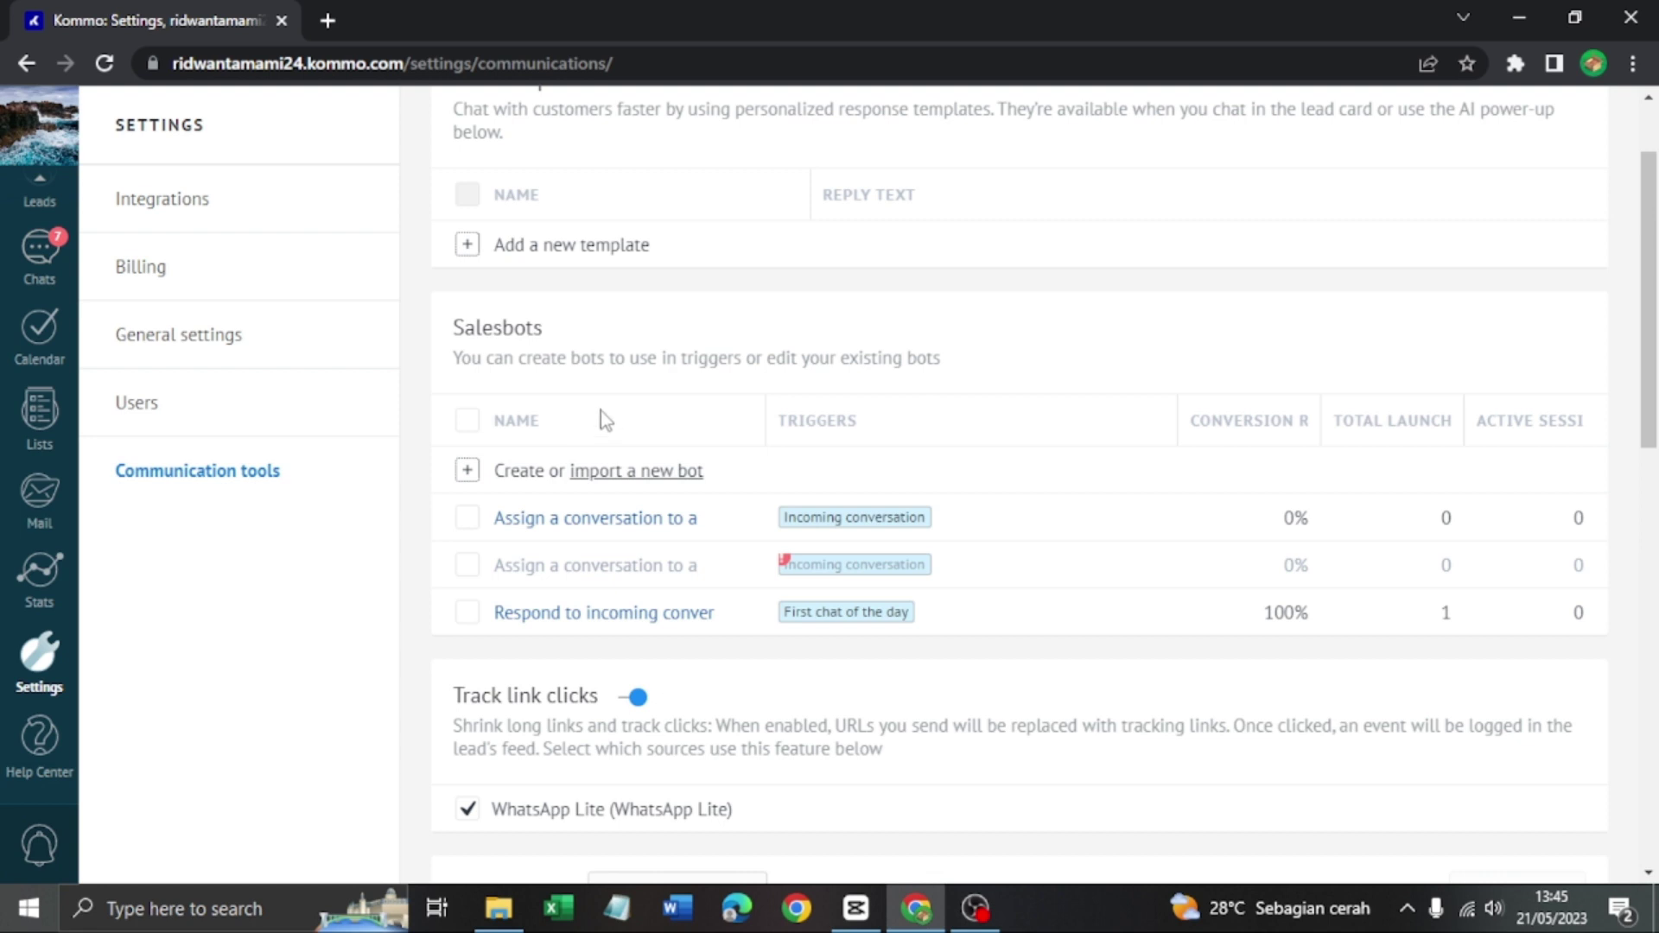
# Start a new salesbot, cancel it, and go to General settings instead
pyautogui.click(521, 475)
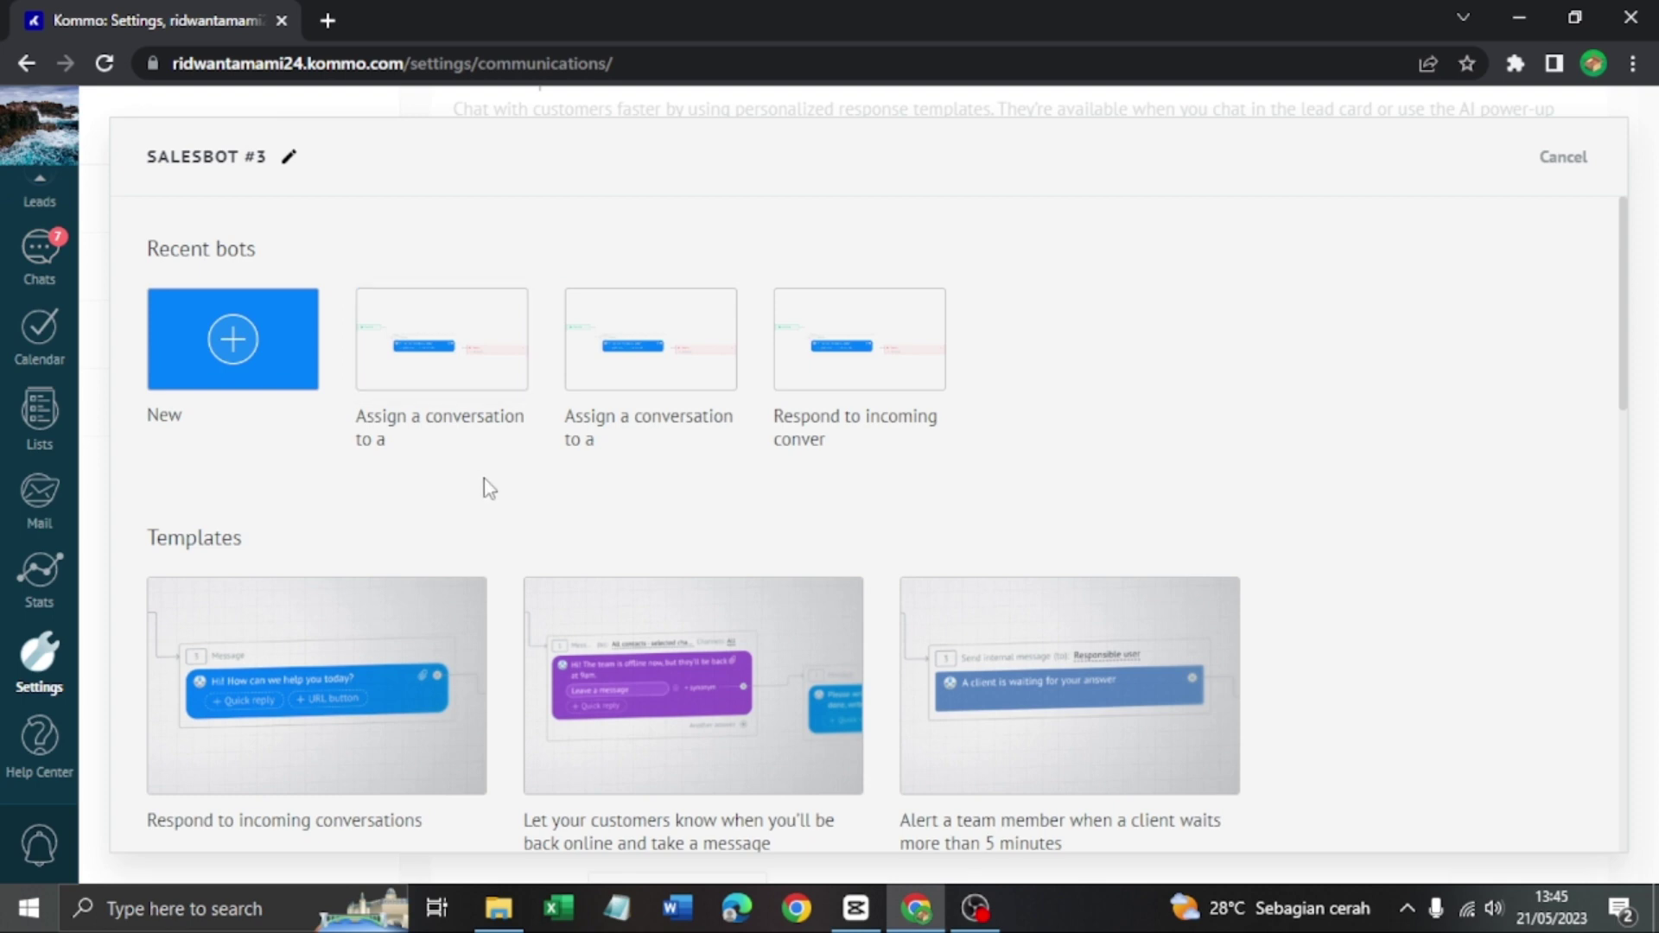
pyautogui.click(1571, 160)
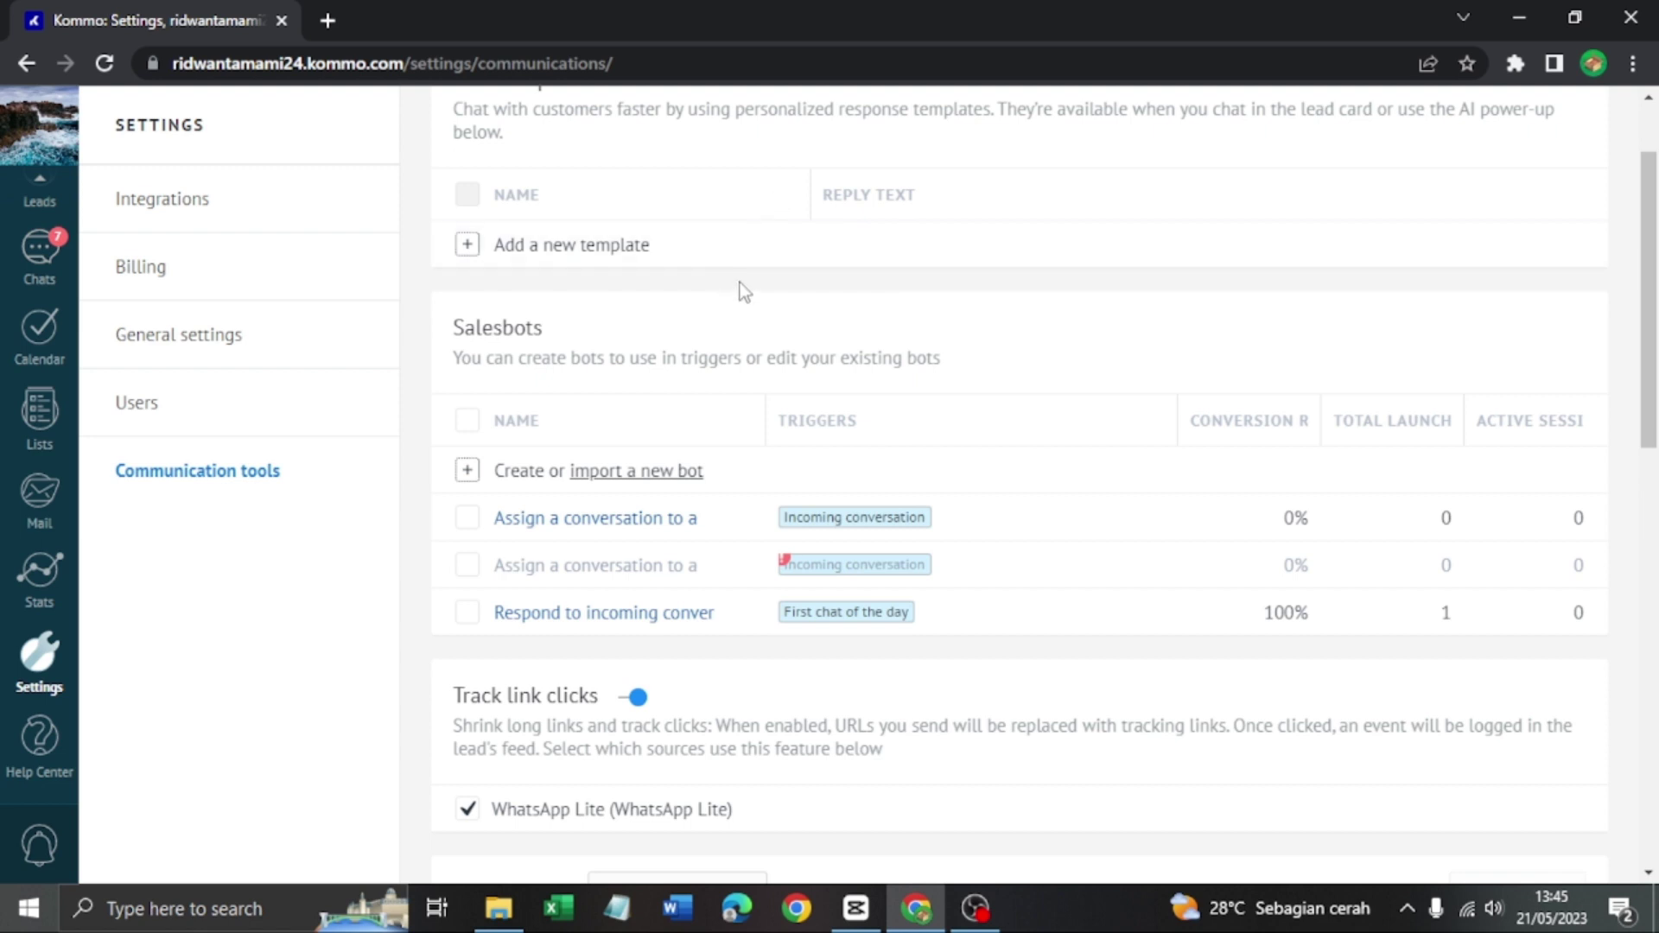
pyautogui.scroll(2, 951, 422)
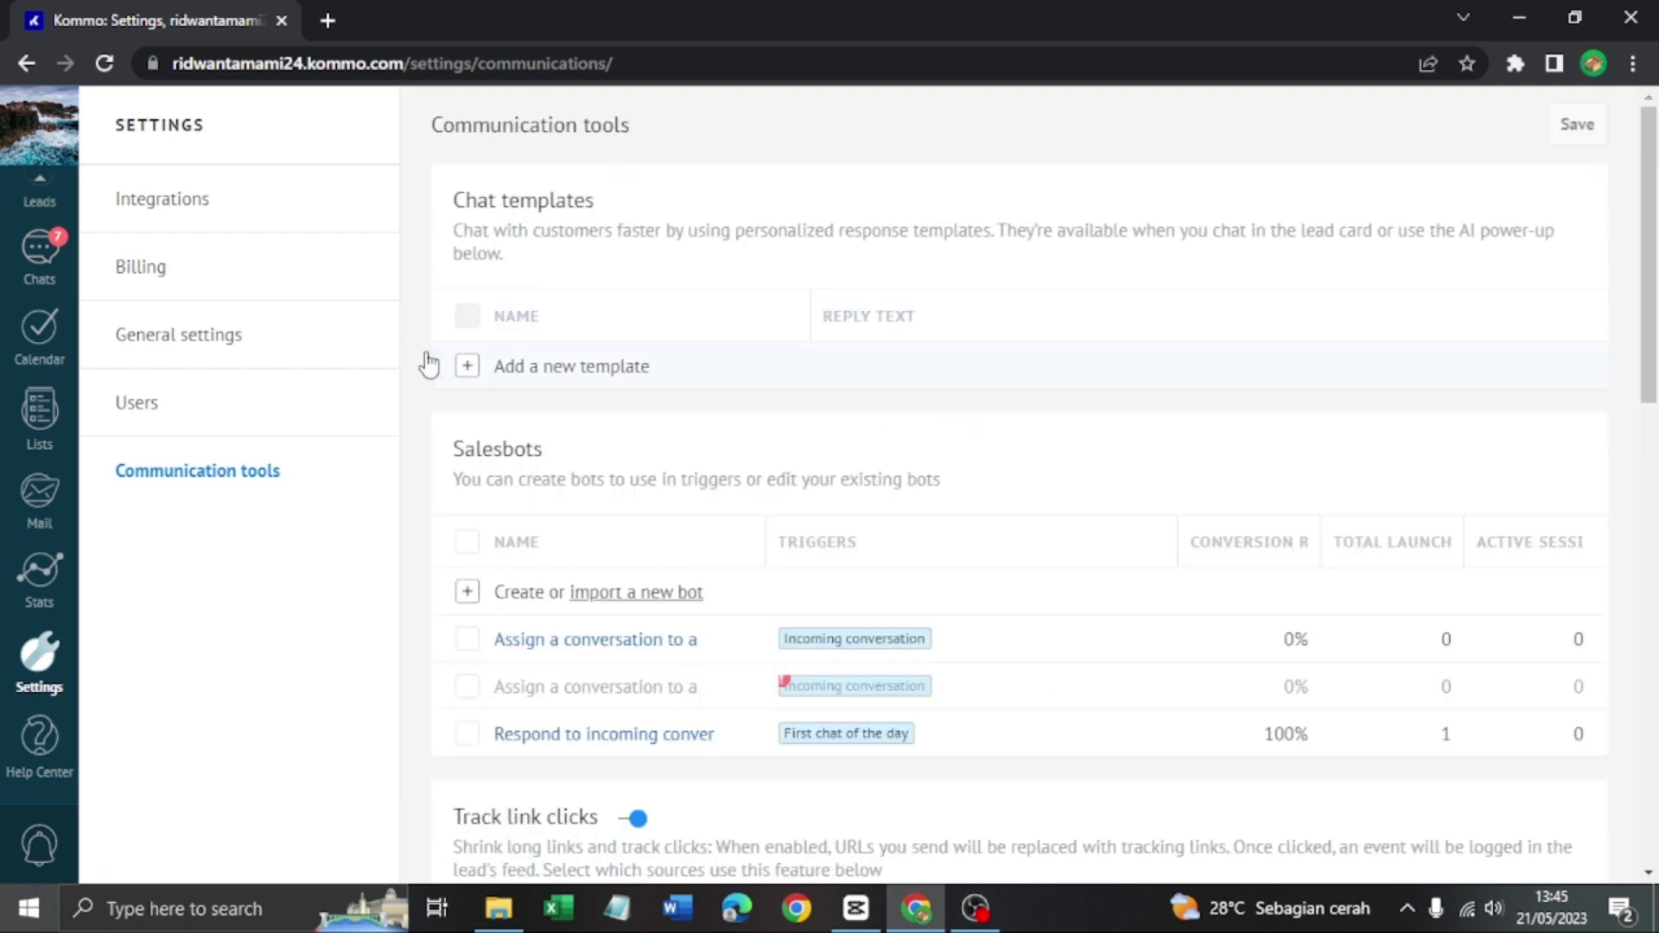
pyautogui.click(251, 335)
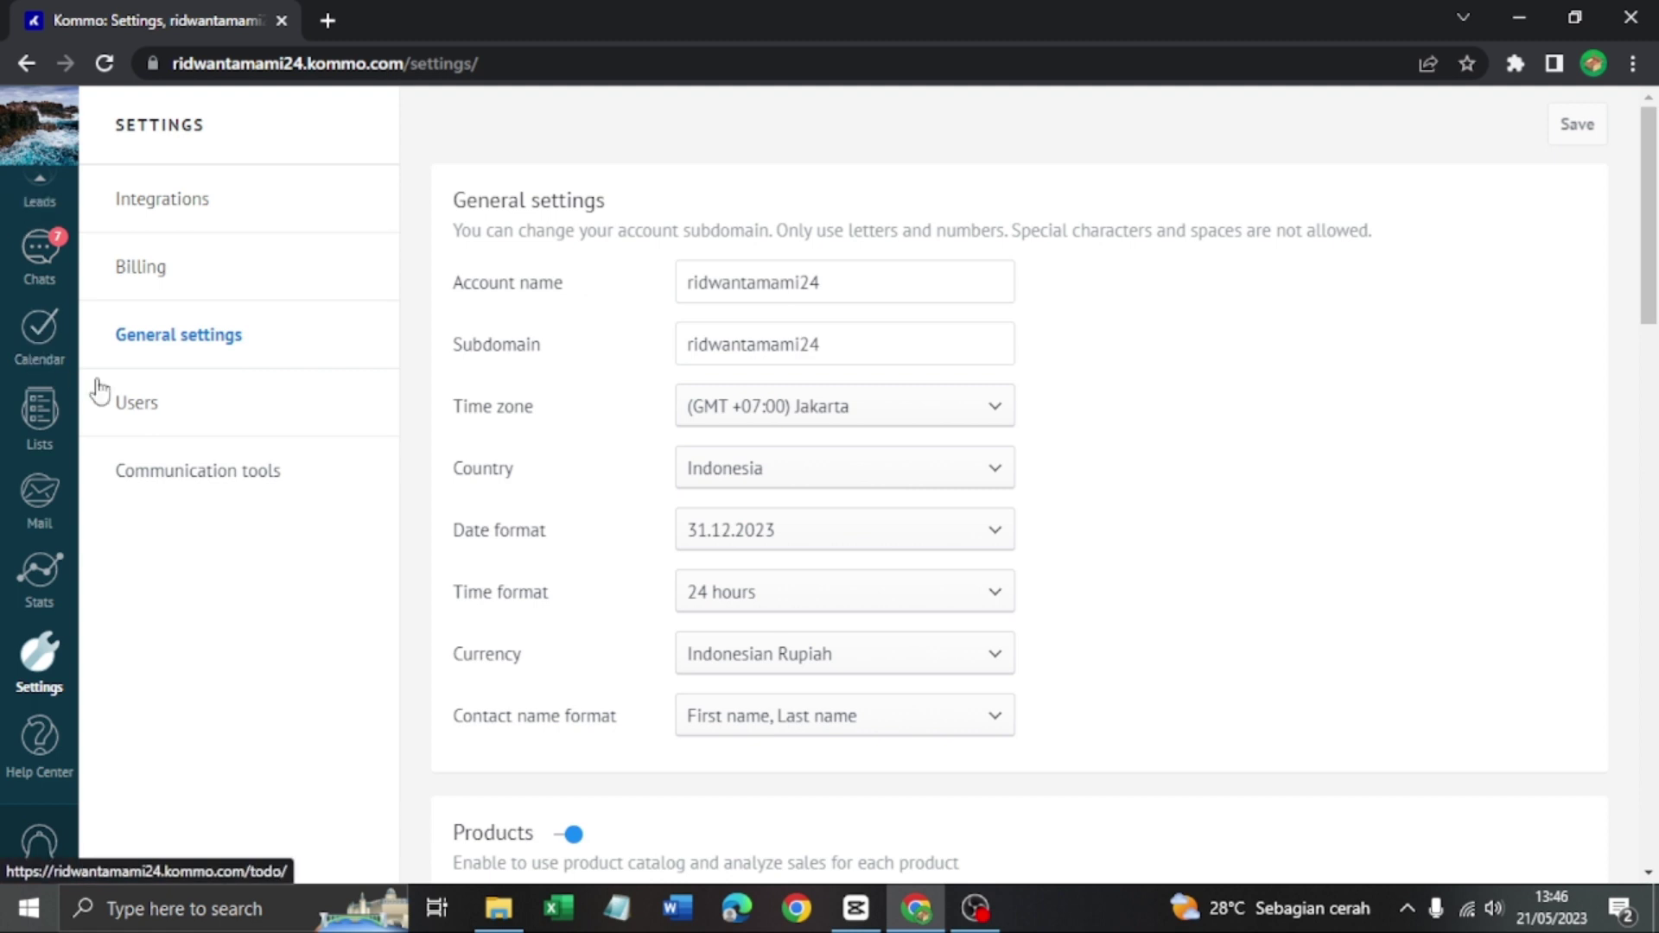
# Reselect Indonesian Rupiah as currency, save the general settings, and return to the Dashboard
pyautogui.scroll(-1, 899, 620)
pyautogui.scroll(-1, 899, 621)
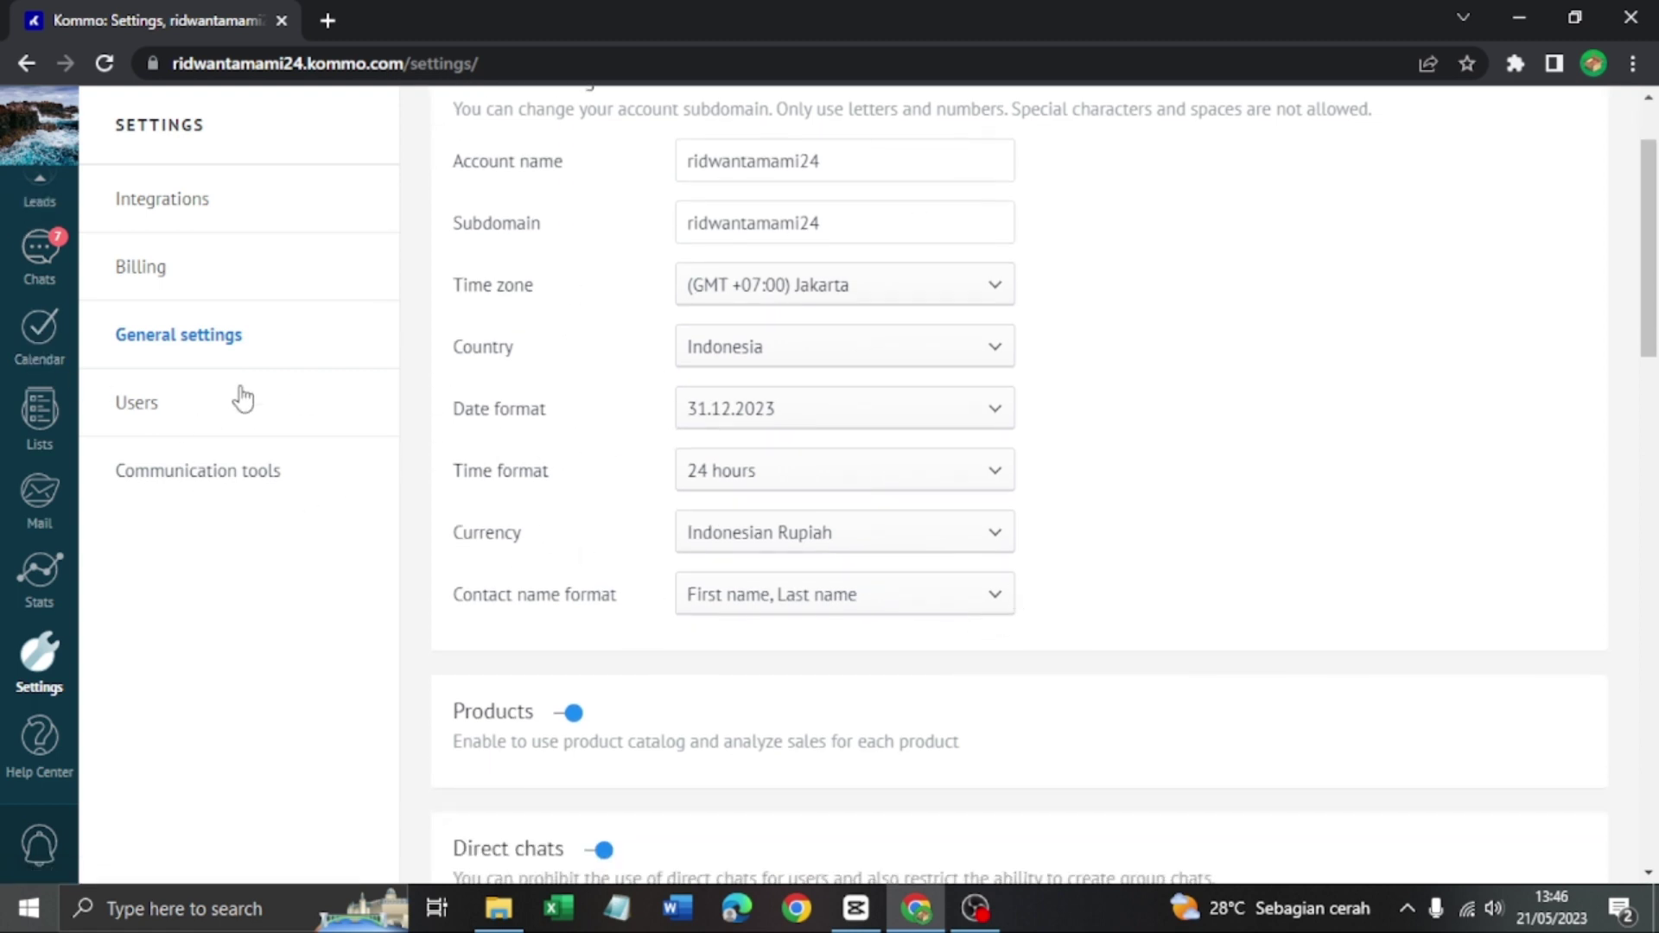
pyautogui.scroll(2, 407, 432)
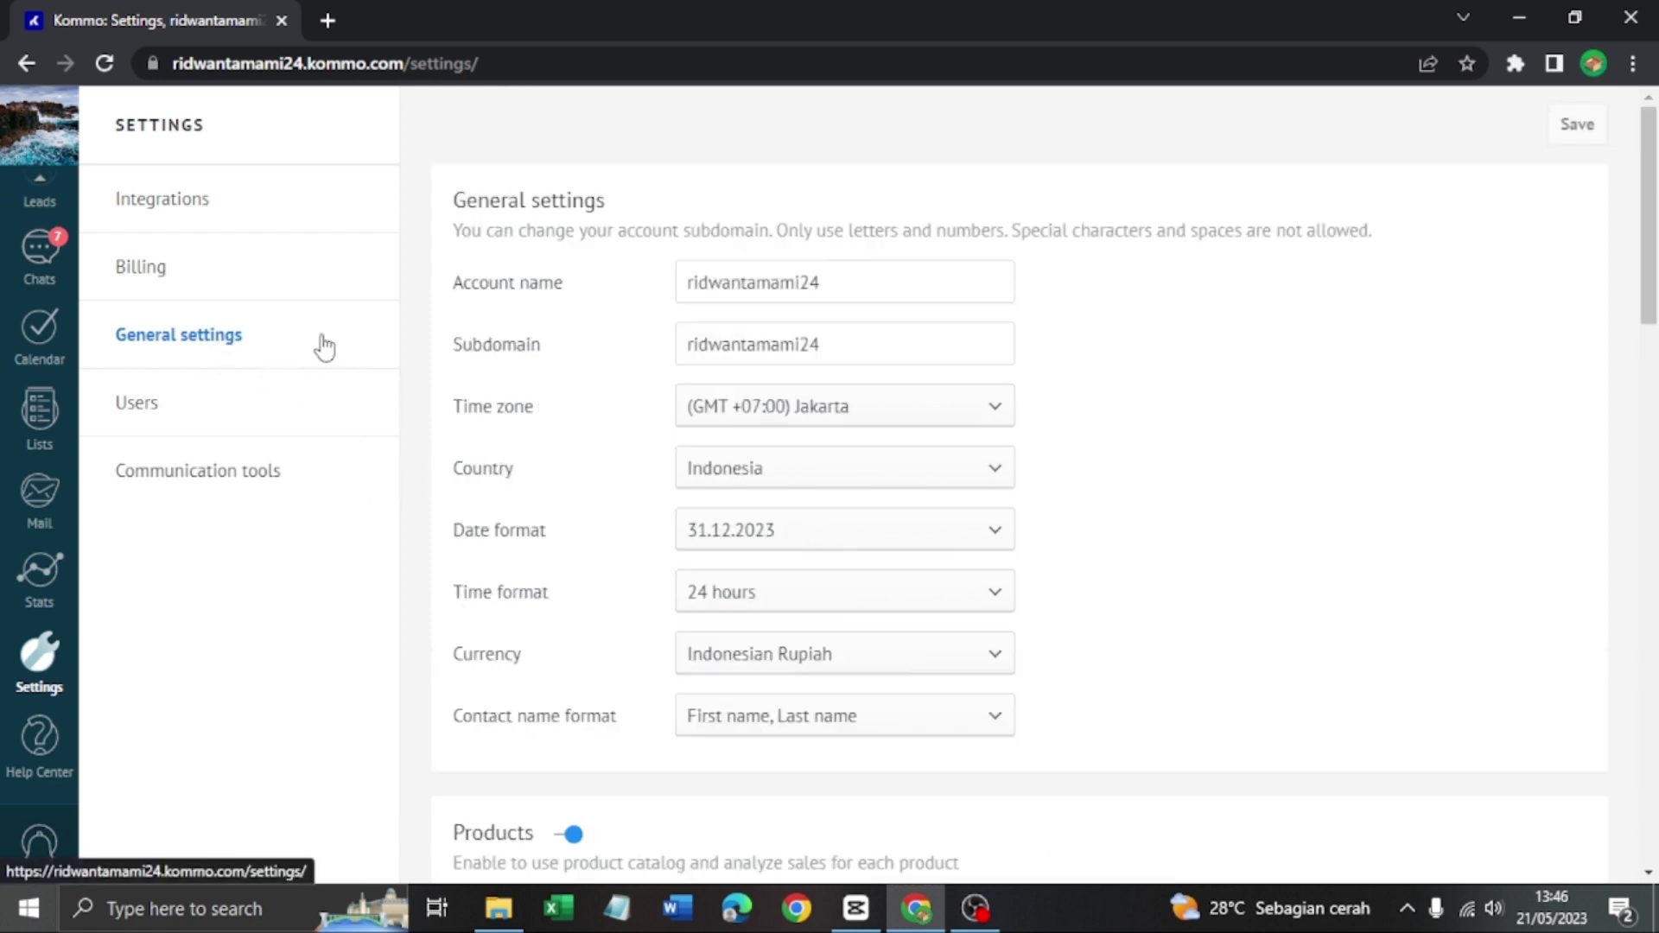
pyautogui.scroll(-3, 994, 480)
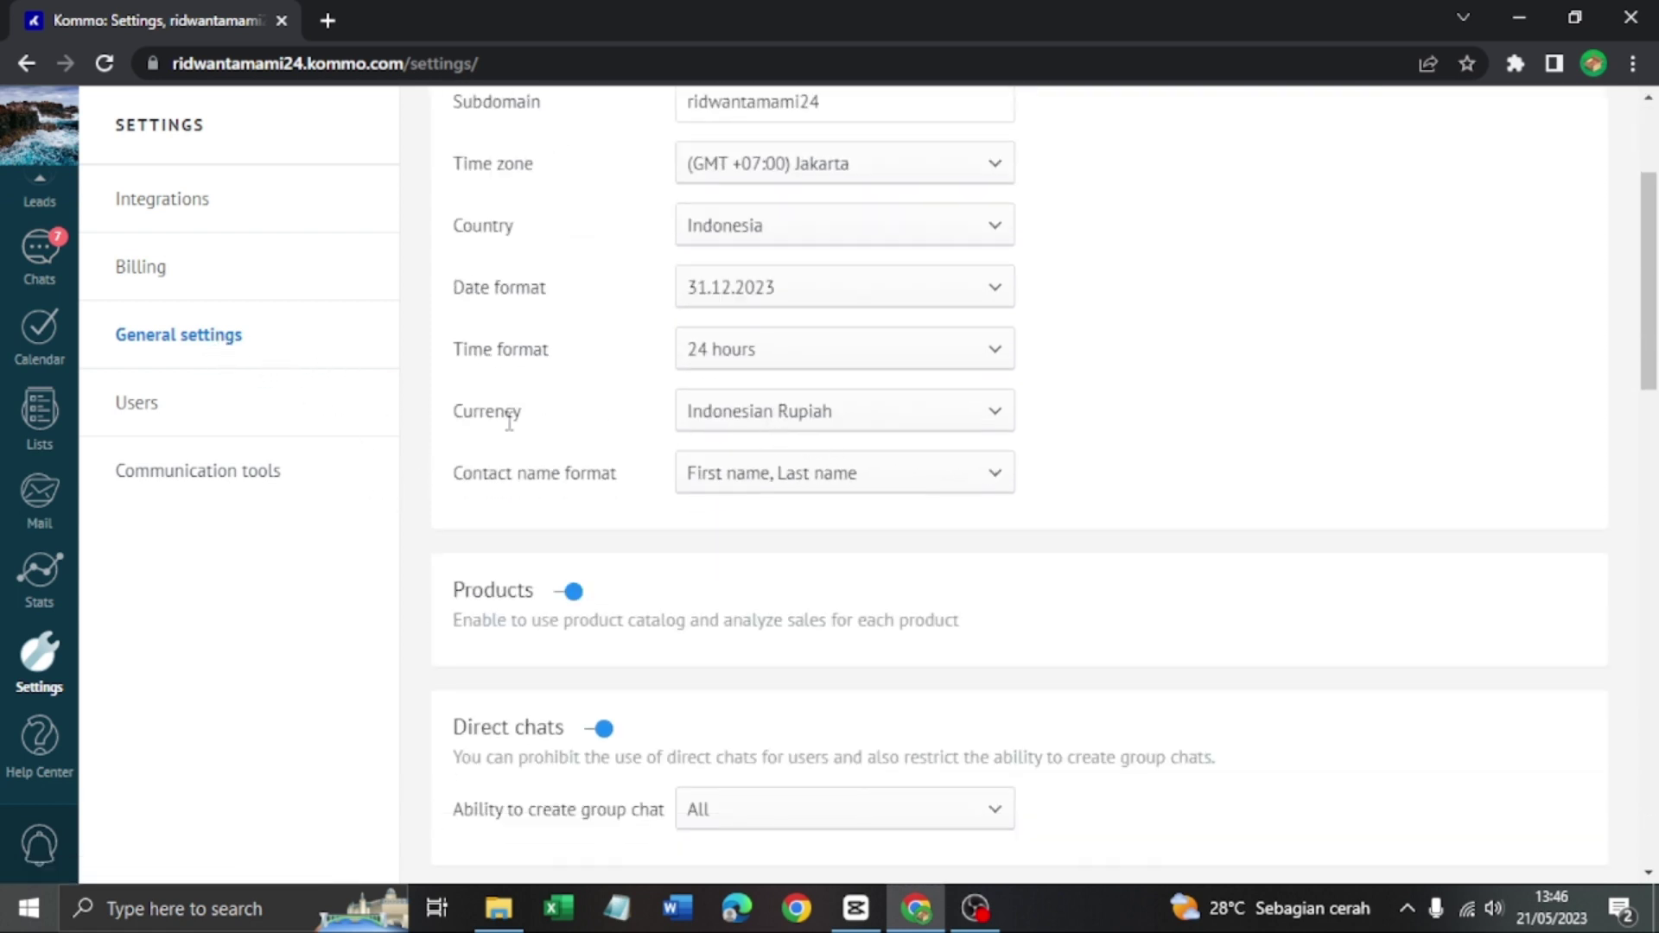
pyautogui.click(888, 432)
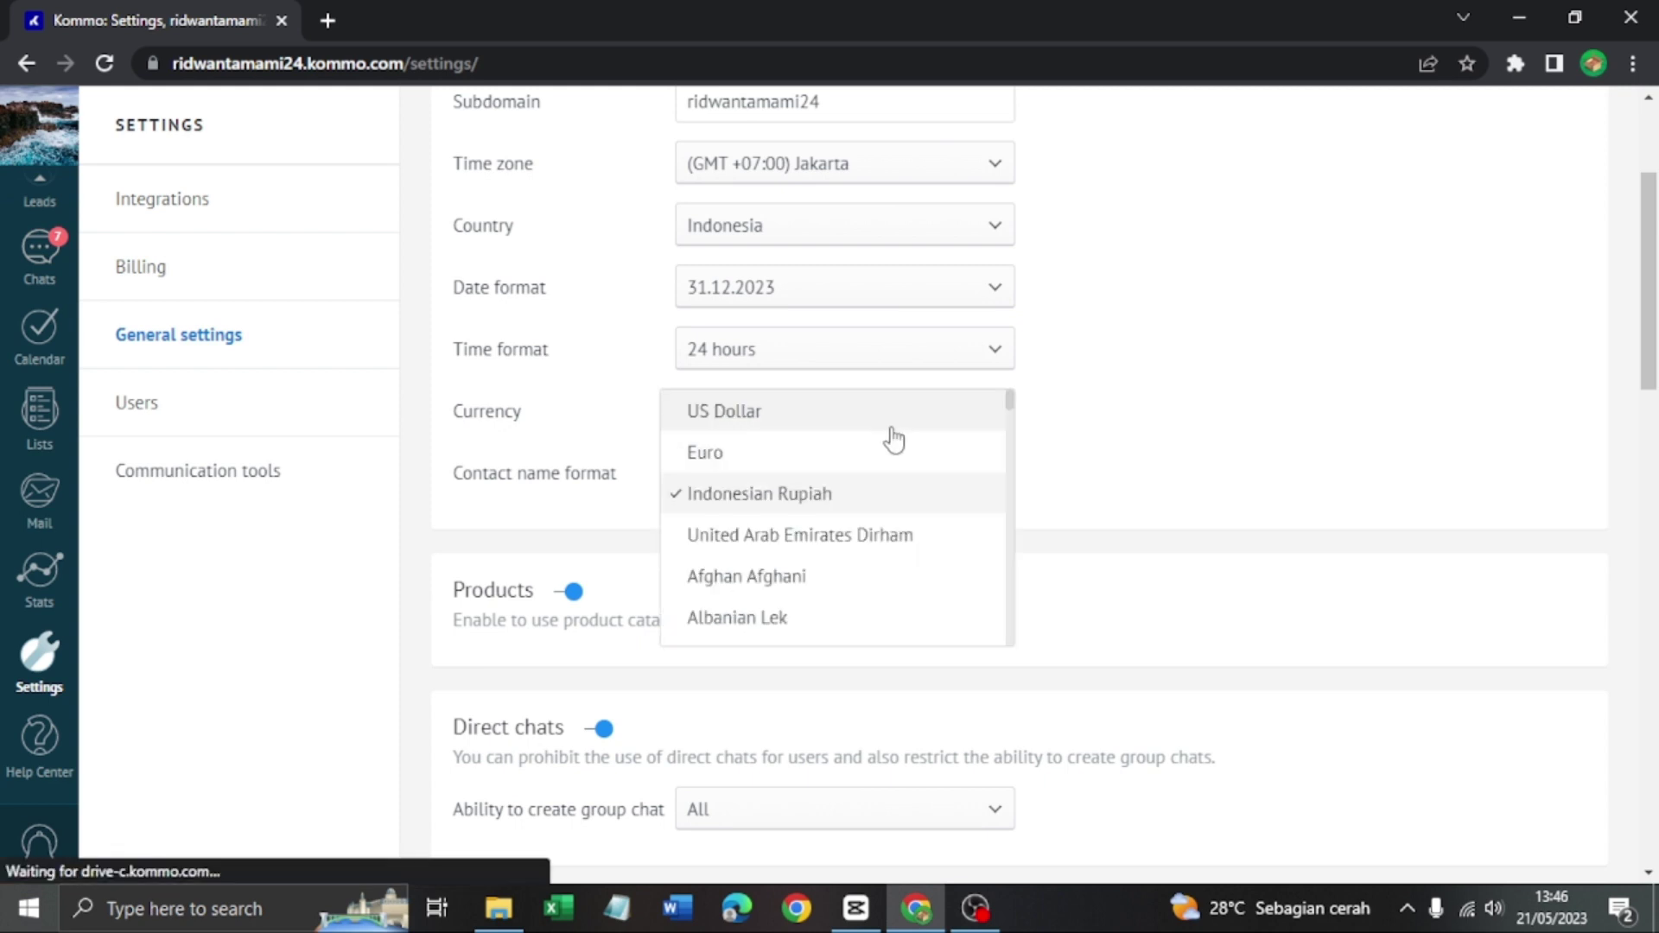
pyautogui.click(836, 485)
pyautogui.scroll(3, 1477, 284)
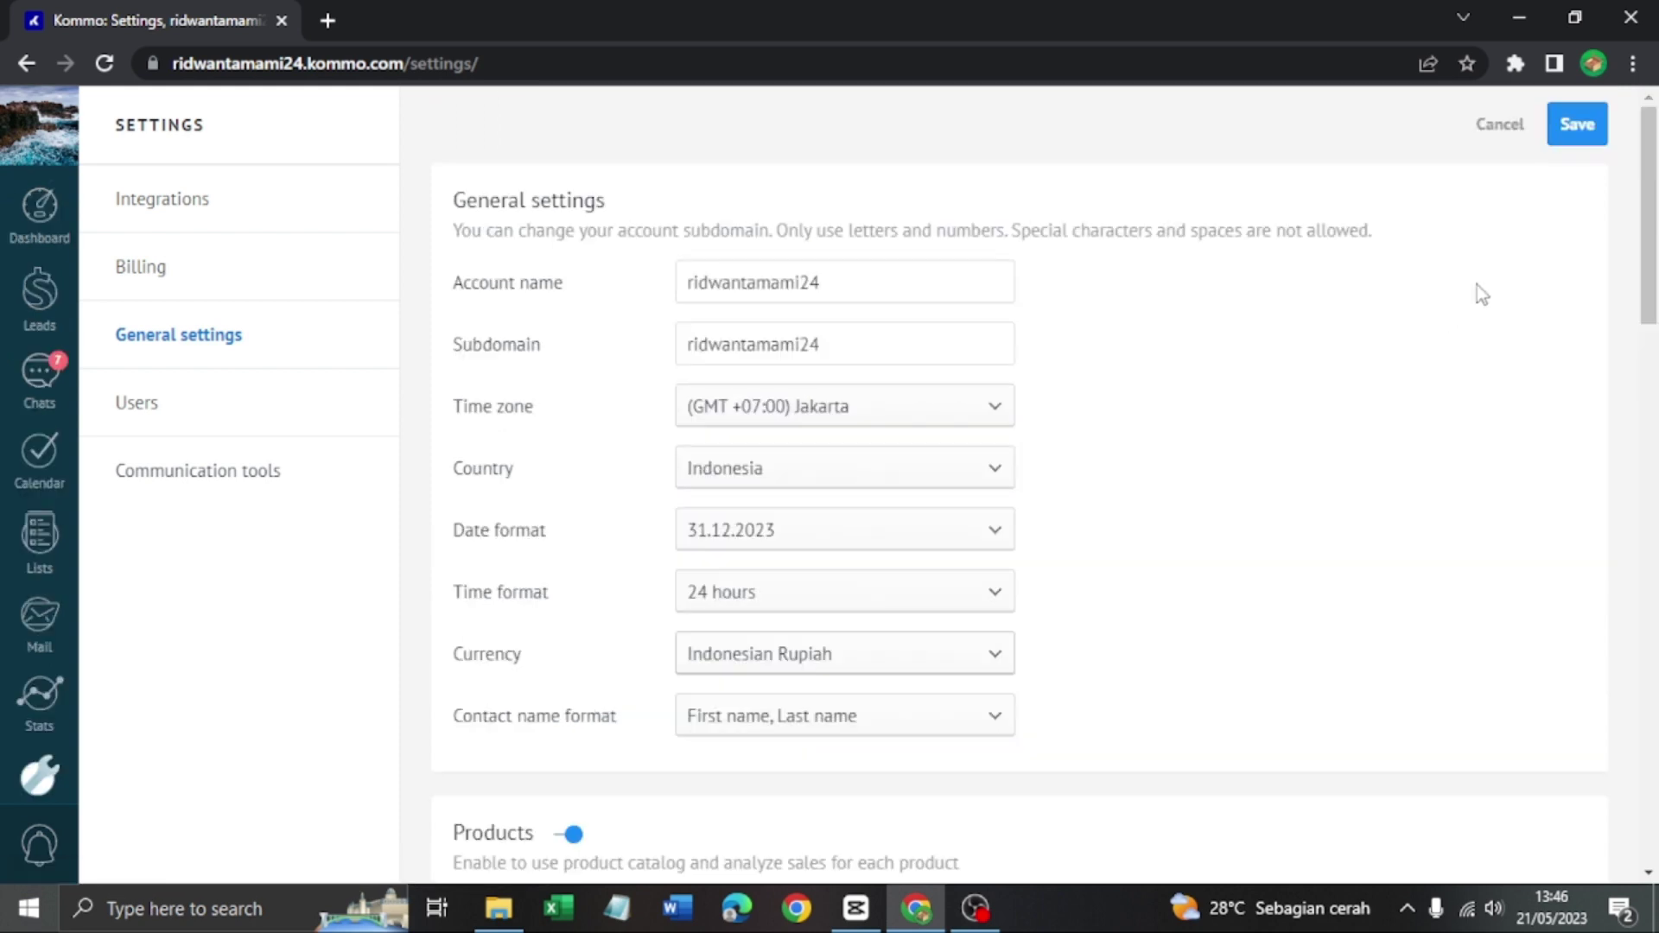
pyautogui.click(1577, 124)
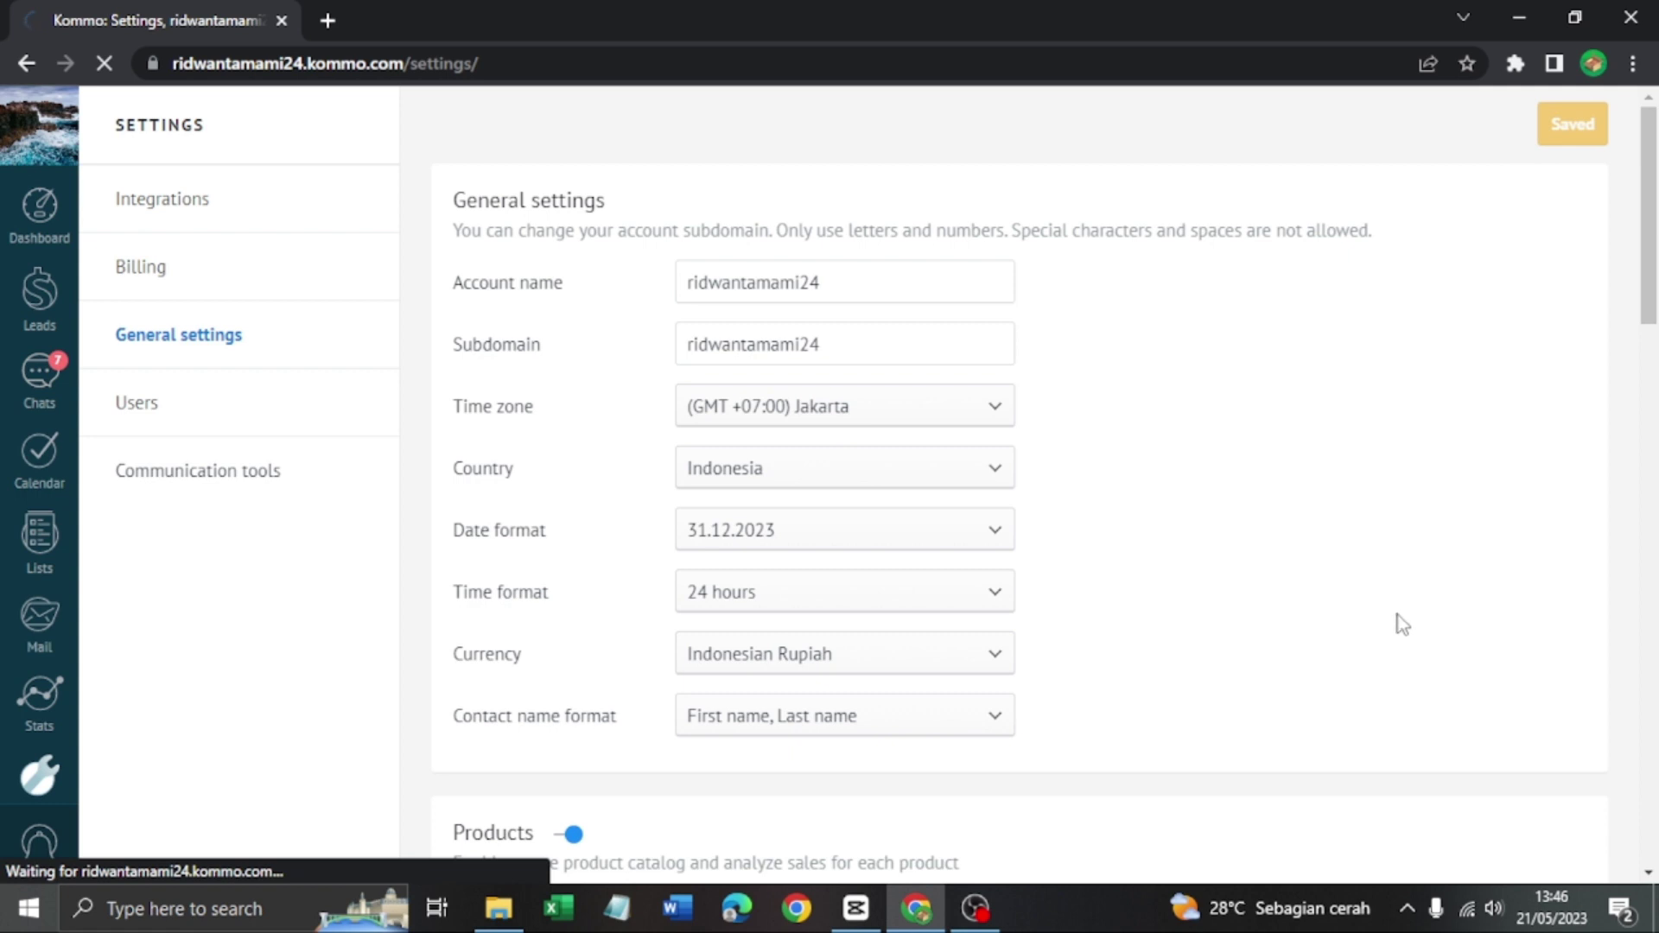
pyautogui.click(40, 226)
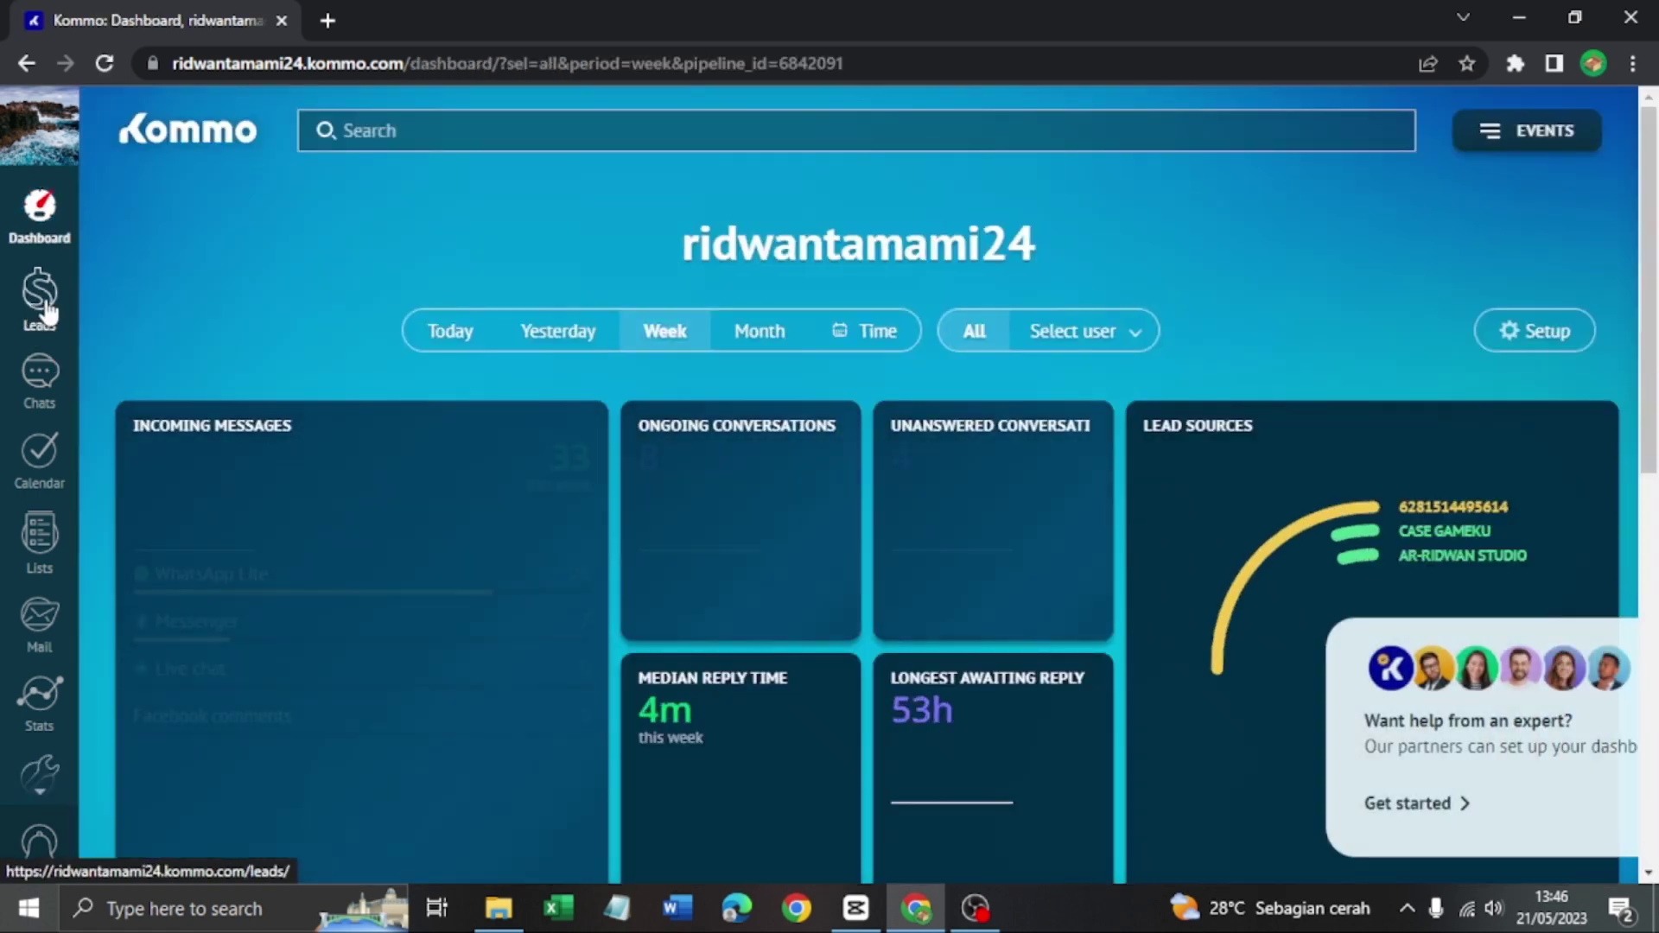
# View the leads pipeline board and highlight its total amount
pyautogui.click(47, 312)
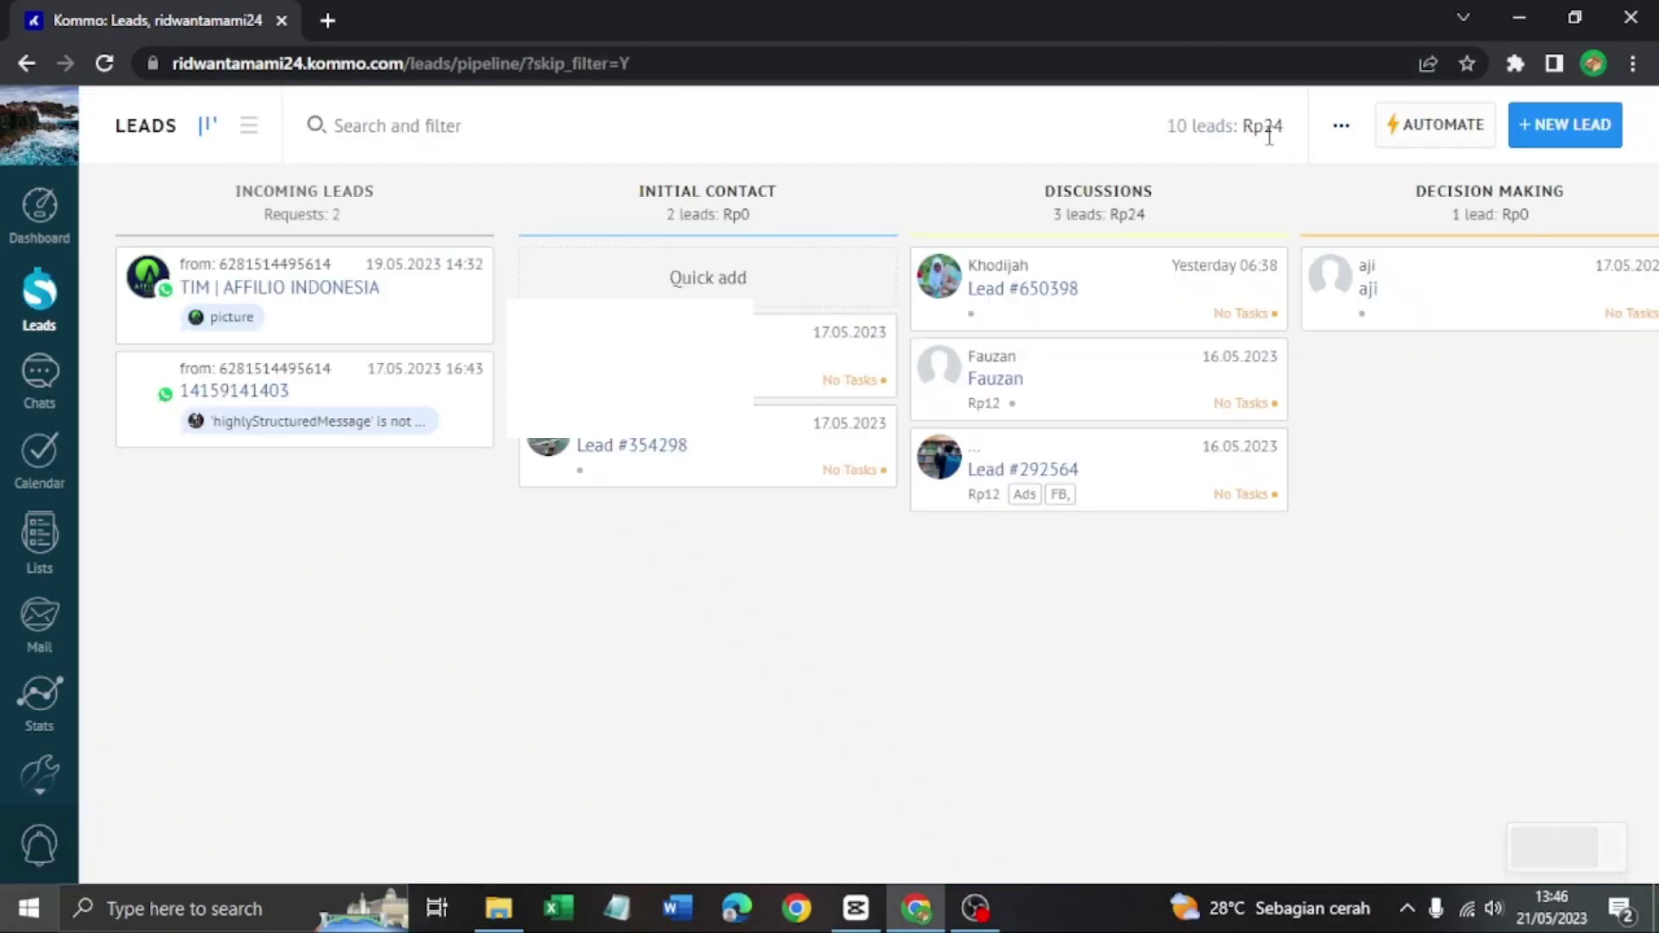
pyautogui.moveTo(1258, 127); pyautogui.dragTo(1289, 131)
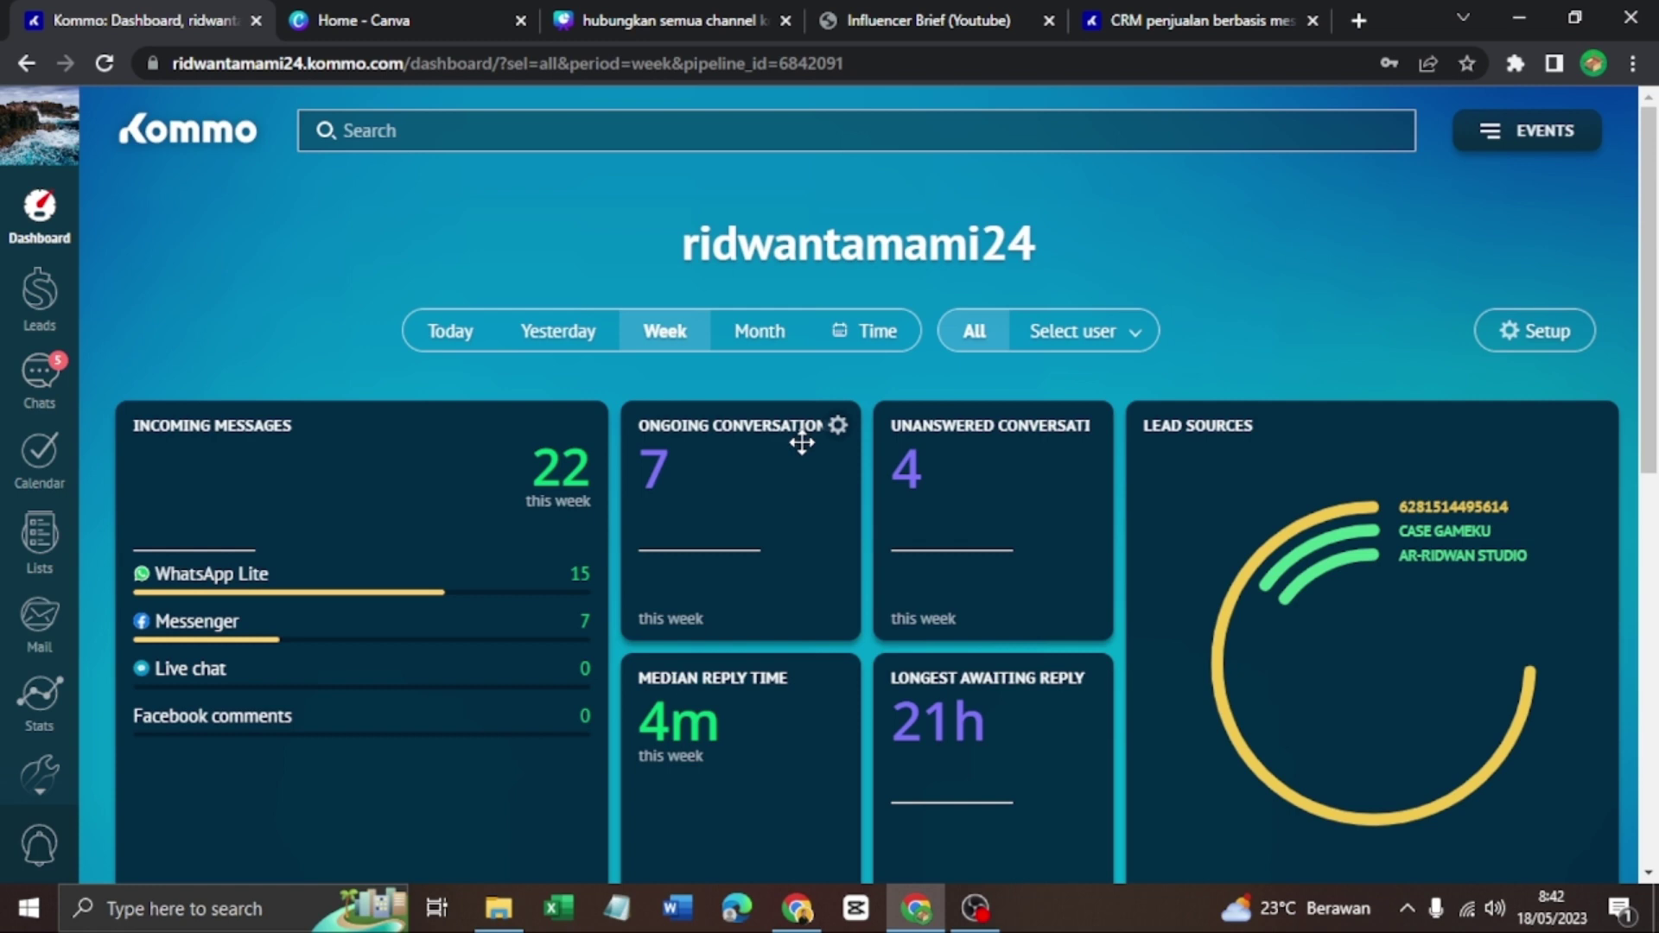
# Switch to the kommo.com/id page, dismiss its welcome overlay, and scroll to 'Tingkatkan interaksi dan penjualan'
pyautogui.click(1202, 20)
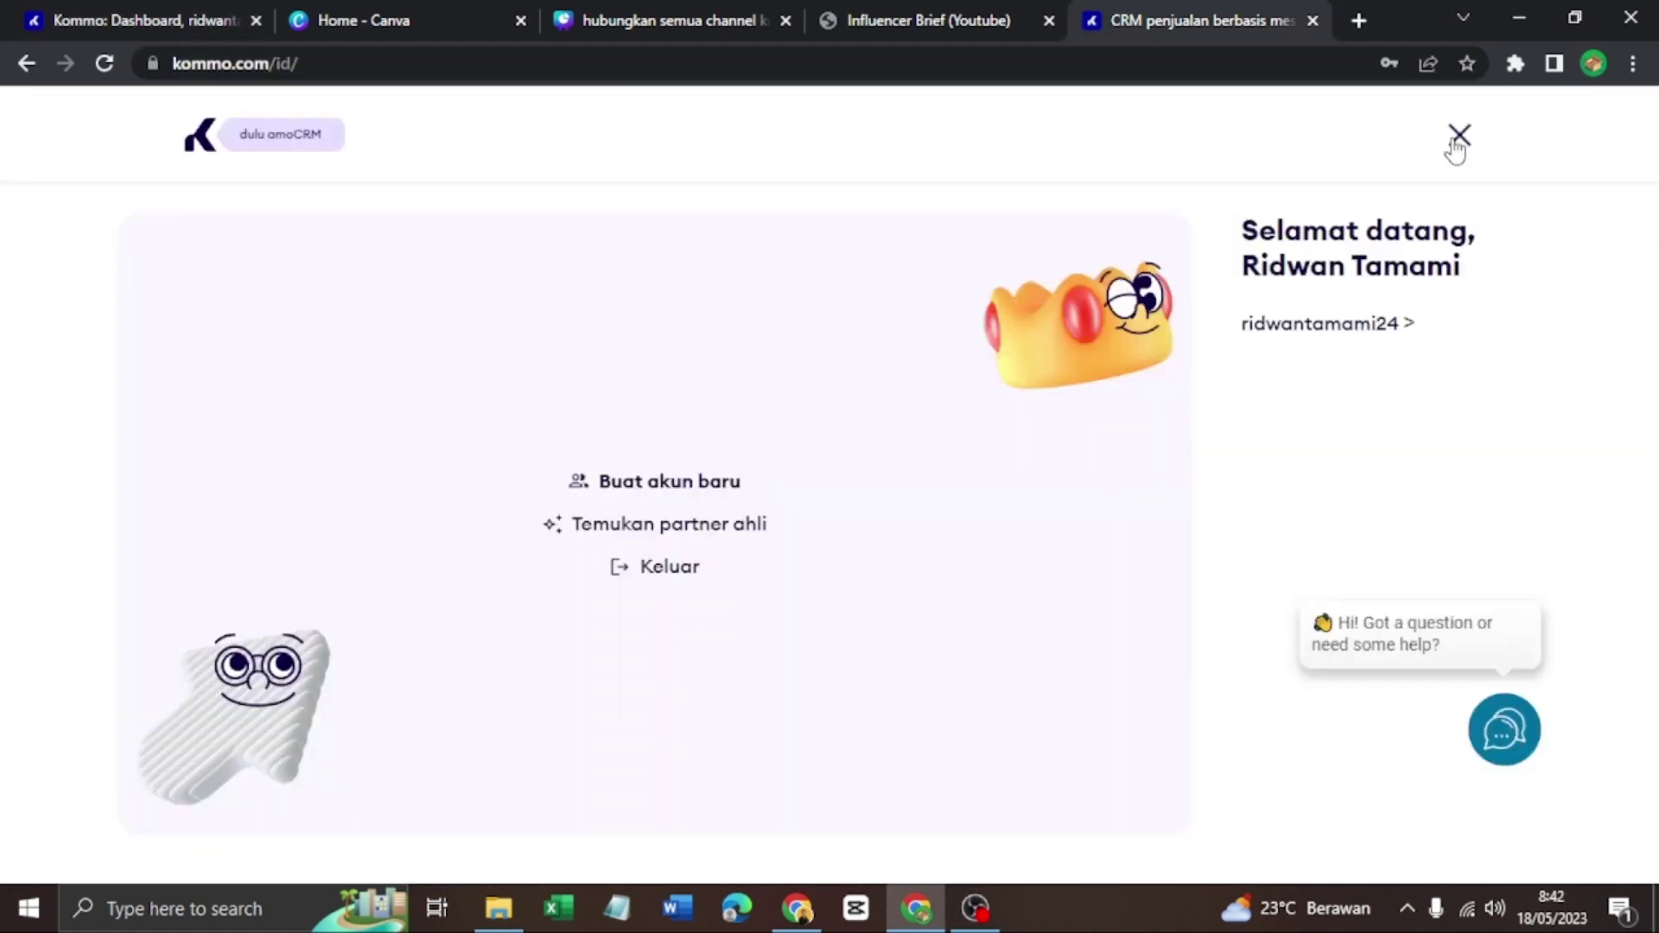
pyautogui.click(1455, 139)
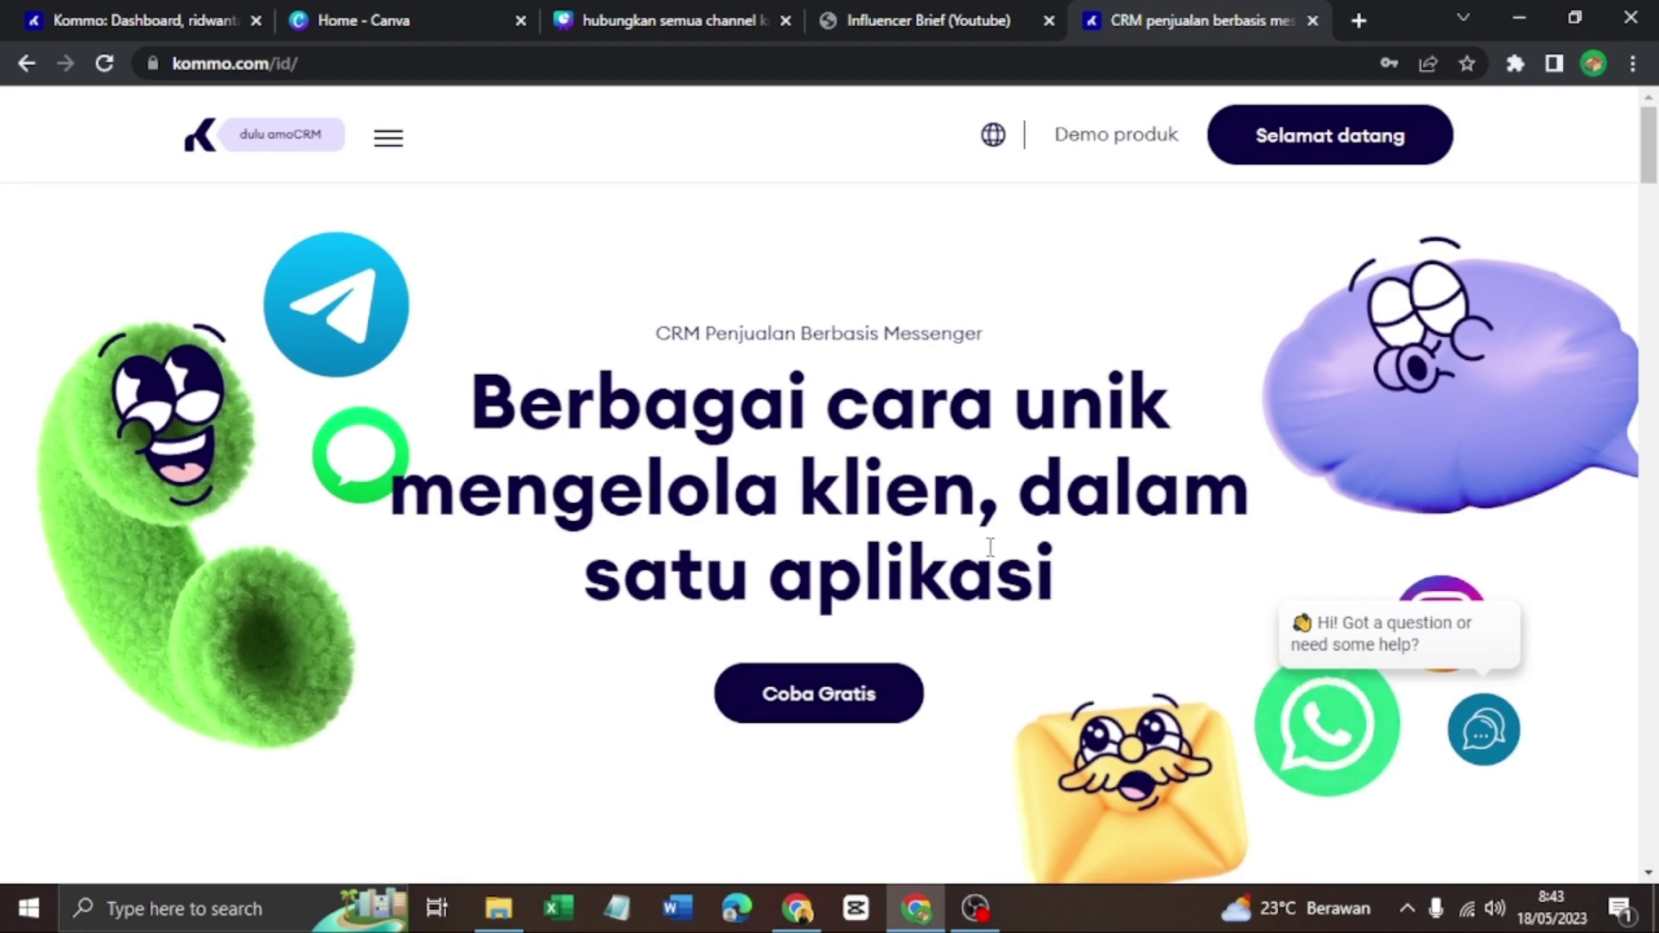
pyautogui.scroll(-7, 959, 516)
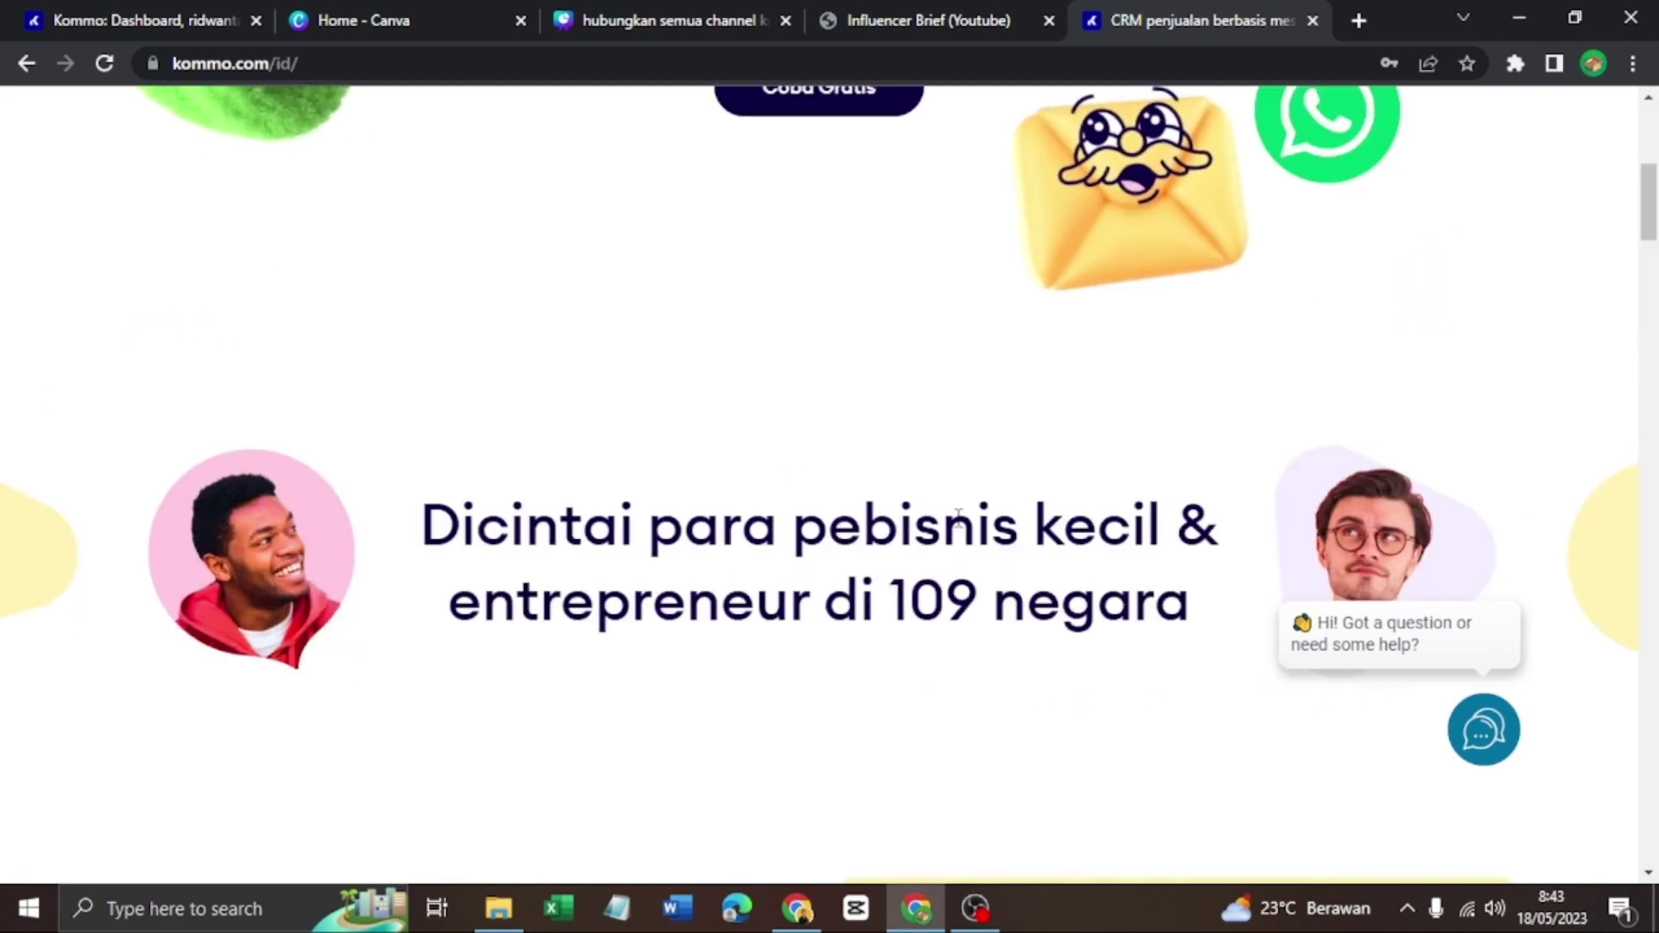
pyautogui.scroll(-10, 959, 516)
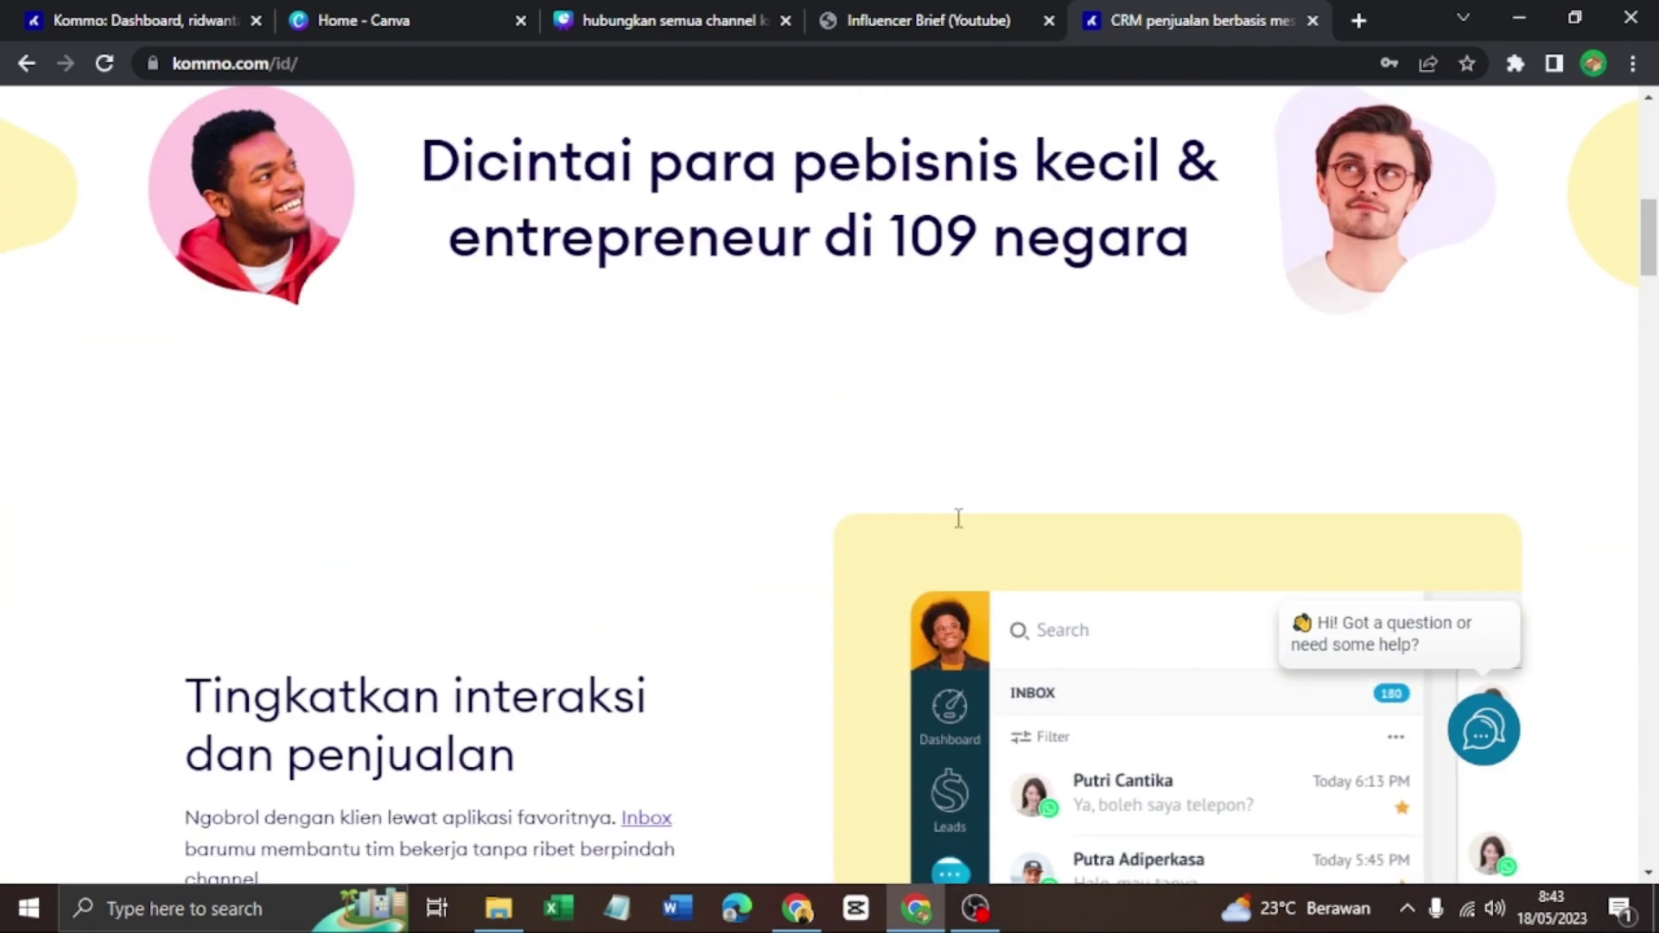